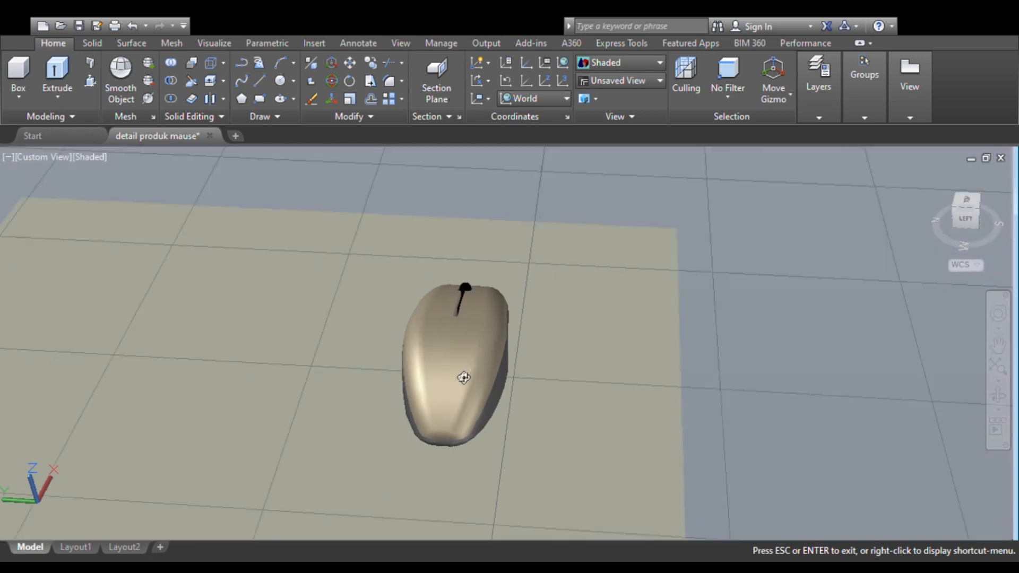
pyautogui.scroll(2, 464, 378)
pyautogui.press('Escape')
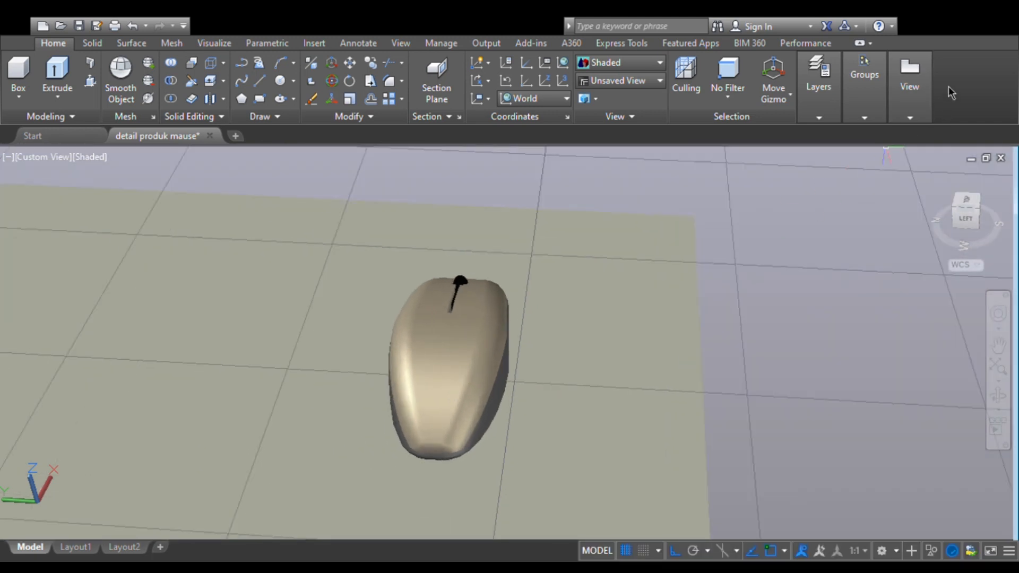
pyautogui.press('alt')
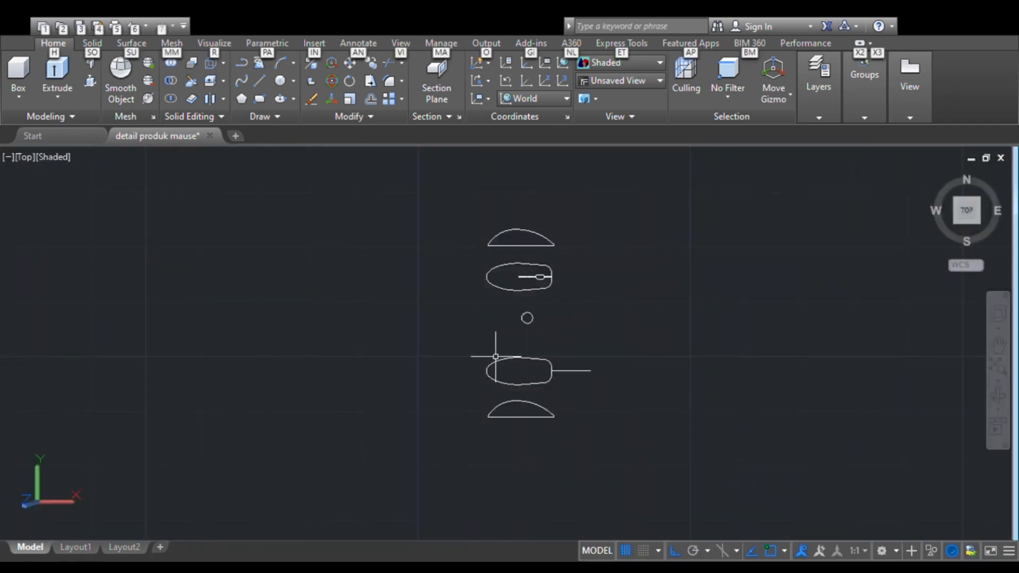
pyautogui.scroll(1, 522, 338)
pyautogui.scroll(-2, 522, 337)
pyautogui.scroll(3, 523, 337)
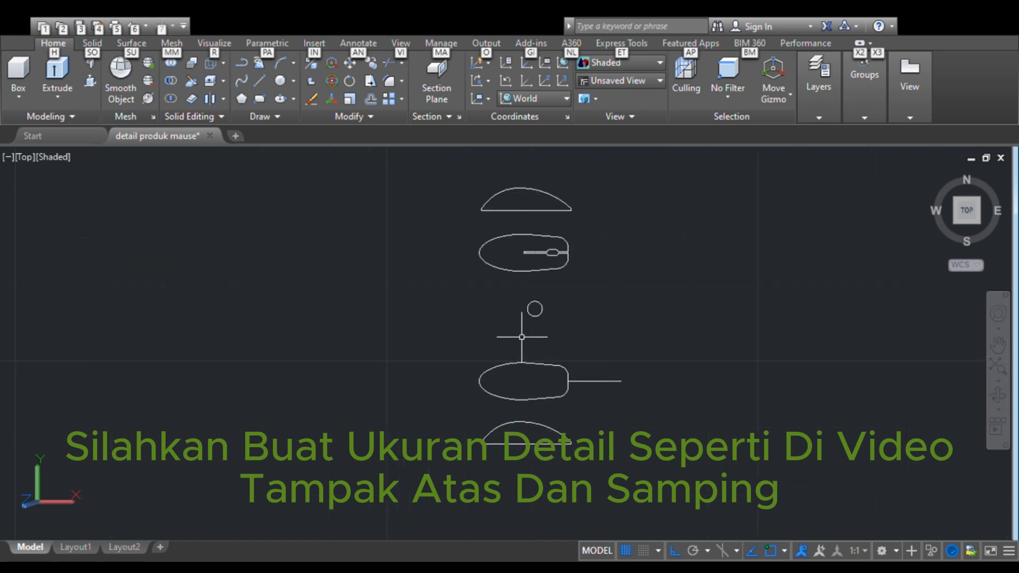
pyautogui.scroll(-1, 525, 342)
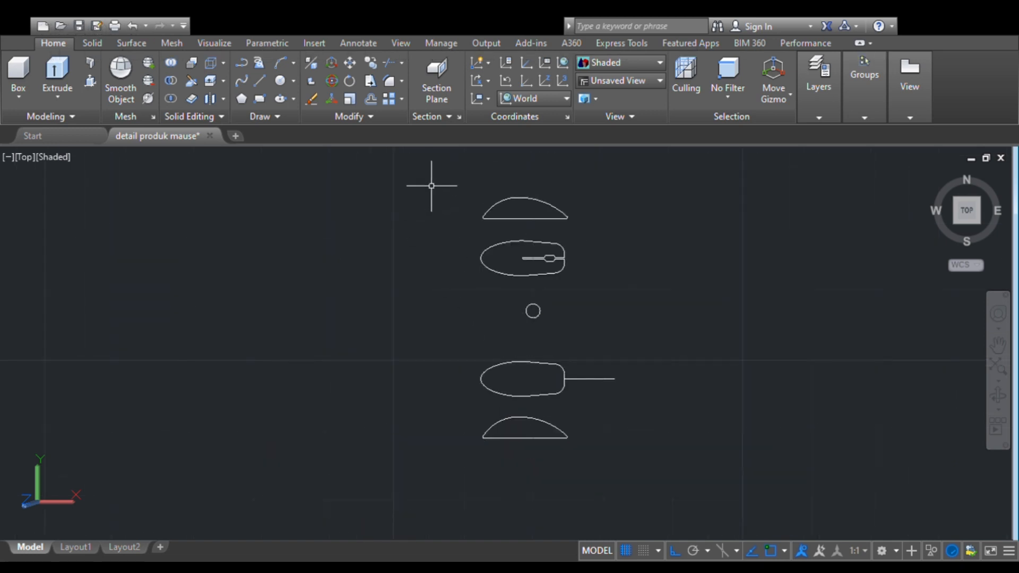
# - Copy the two arched side profiles and both mouse outlines, including the slot detail, to the empty area west of the originals
pyautogui.click(447, 173)
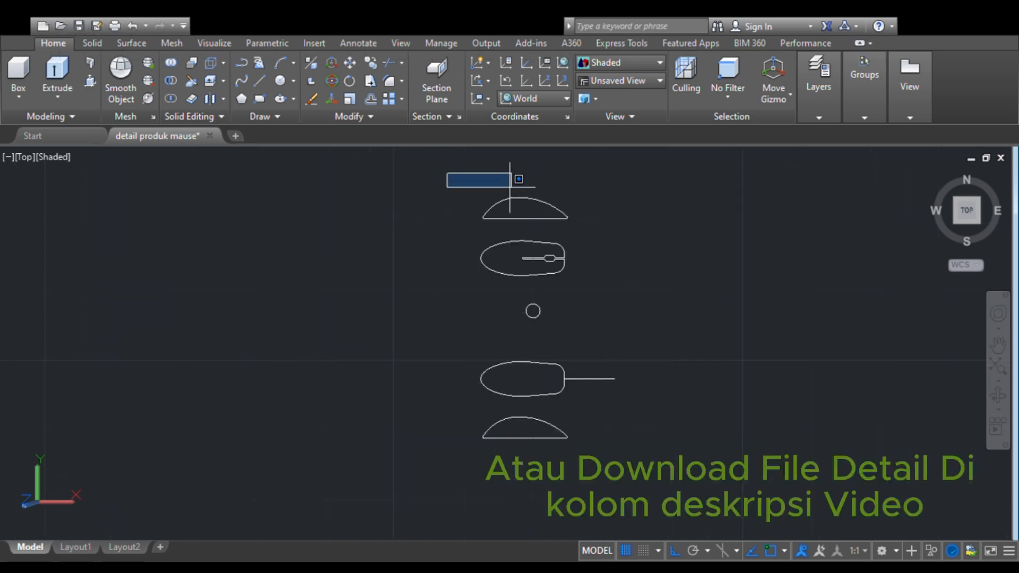
pyautogui.click(584, 278)
pyautogui.click(466, 339)
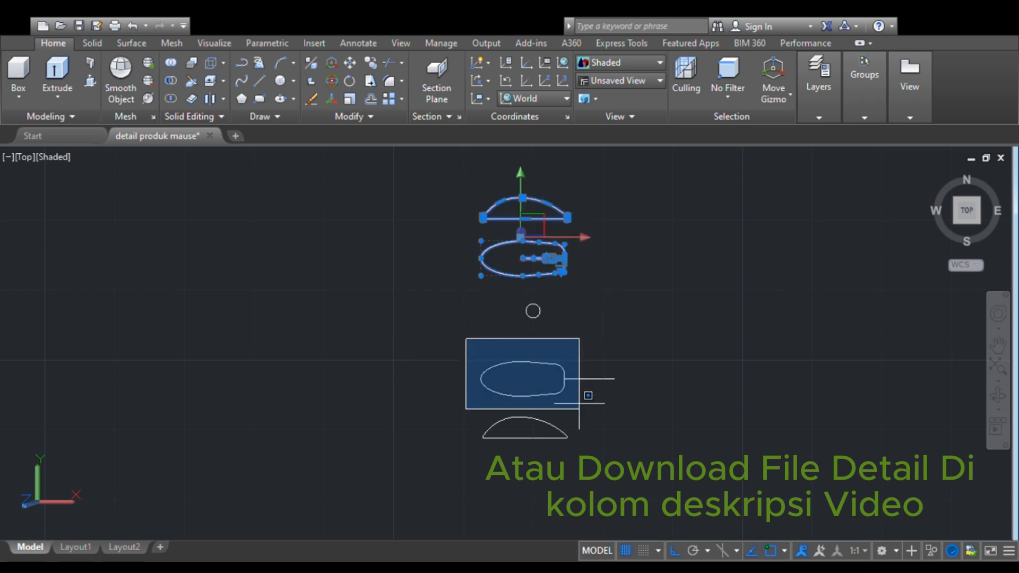
pyautogui.click(574, 450)
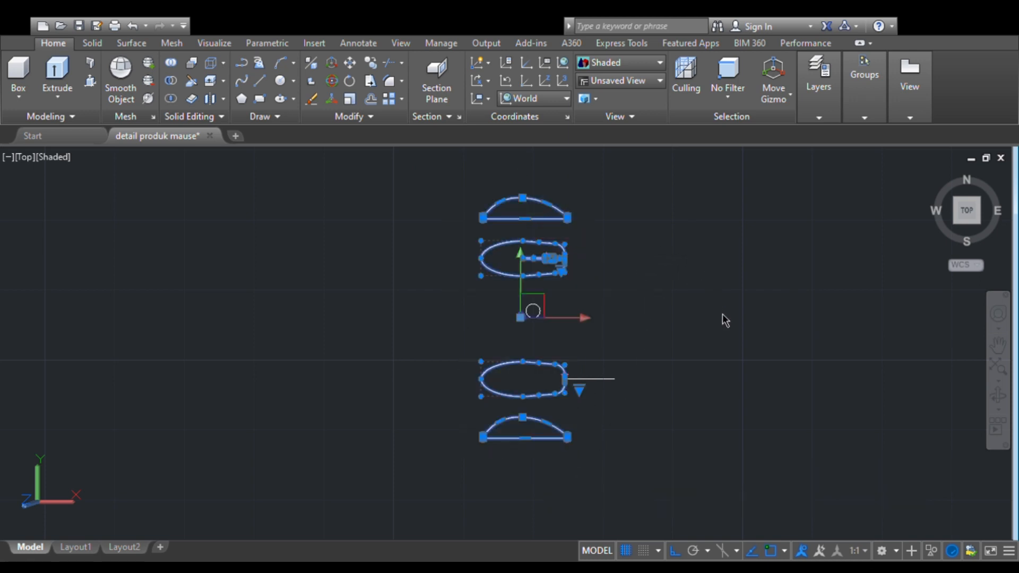
pyautogui.write('co')
pyautogui.press('Return')
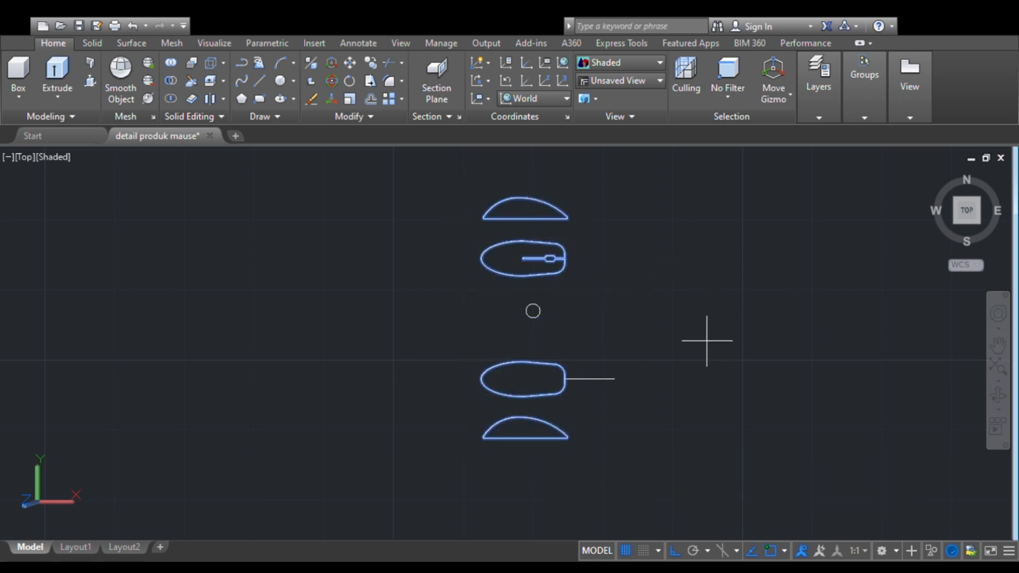
pyautogui.click(565, 271)
pyautogui.click(267, 258)
pyautogui.press('Return')
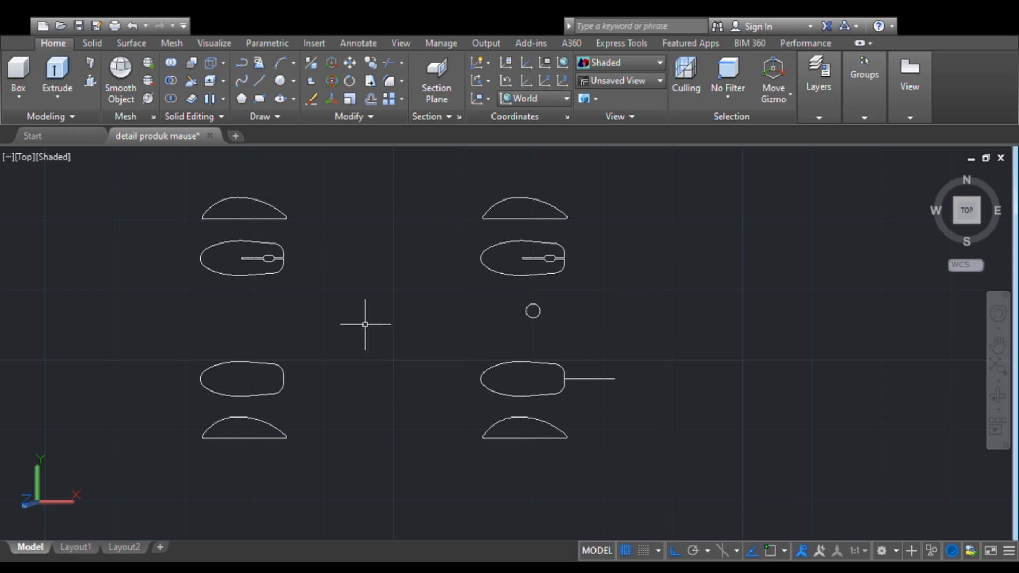
# - Set the visual style to Conceptual
pyautogui.moveTo(348, 319)
pyautogui.mouseDown(button='middle')
pyautogui.moveTo(478, 337)
pyautogui.moveTo(577, 313)
pyautogui.mouseUp(button='middle')
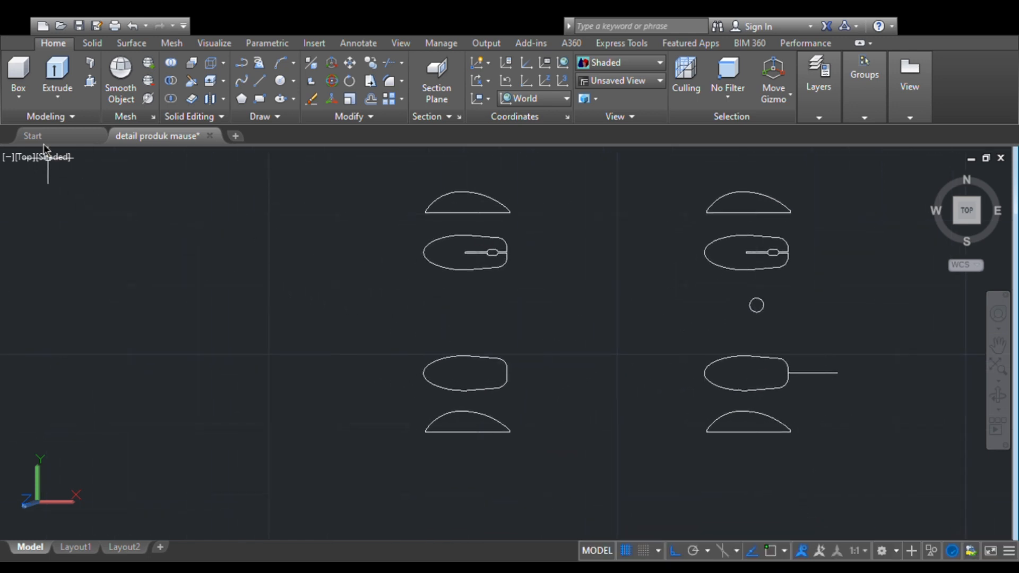
pyautogui.click(387, 183)
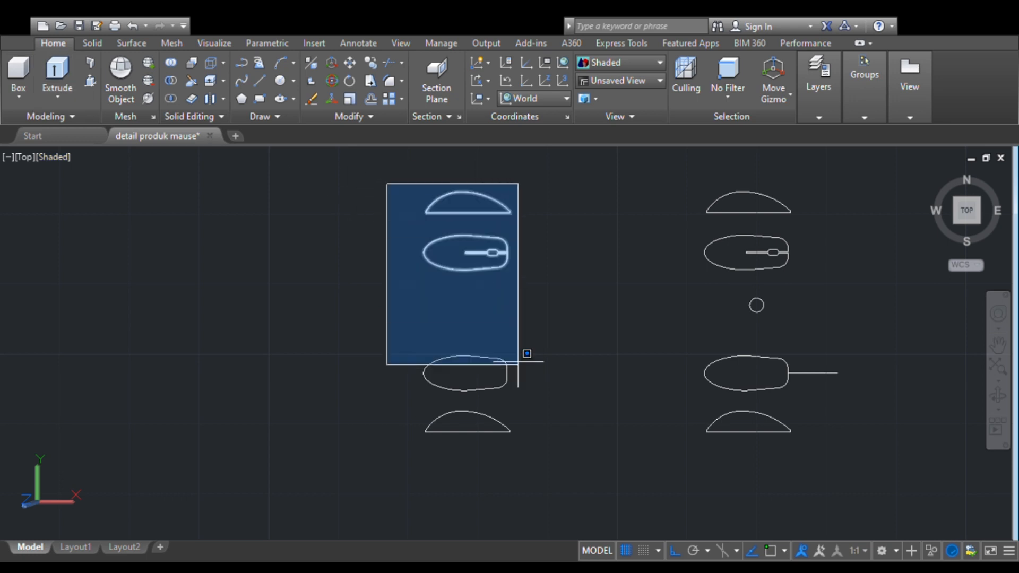
pyautogui.click(546, 471)
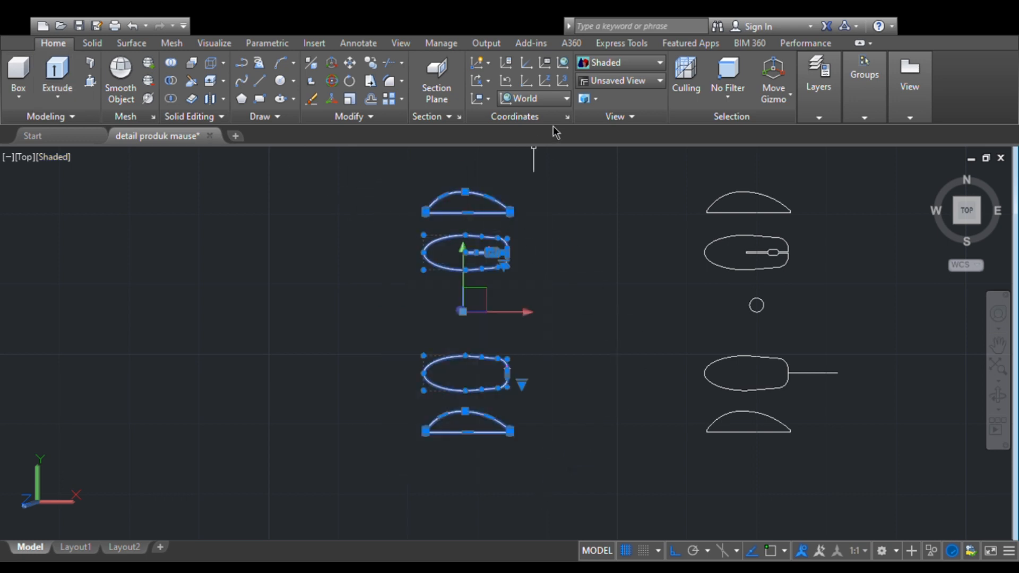
pyautogui.click(655, 103)
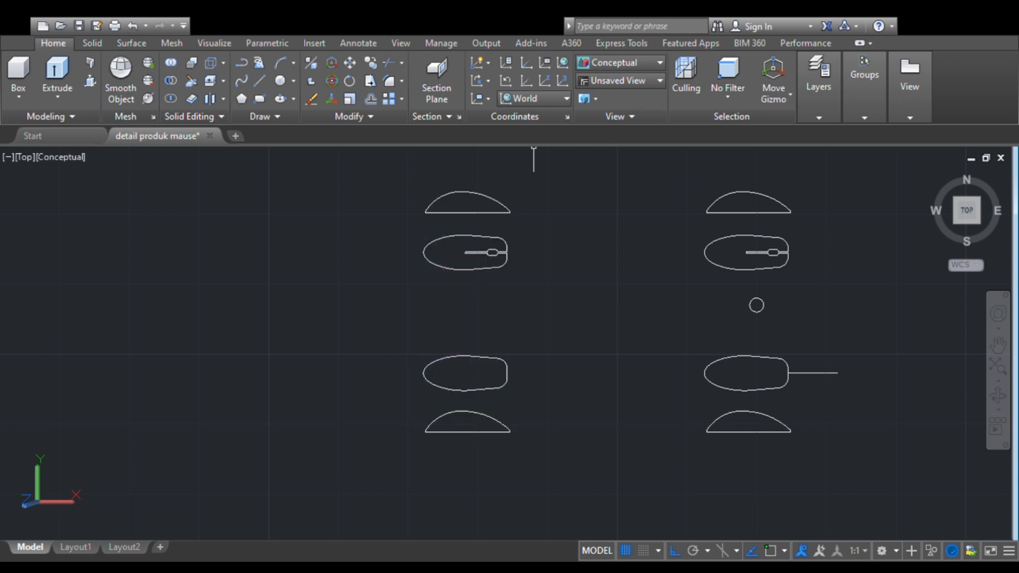
# - Extrude all the copied mouse outlines and side profiles upward into tall solids
pyautogui.click(404, 173)
pyautogui.click(538, 443)
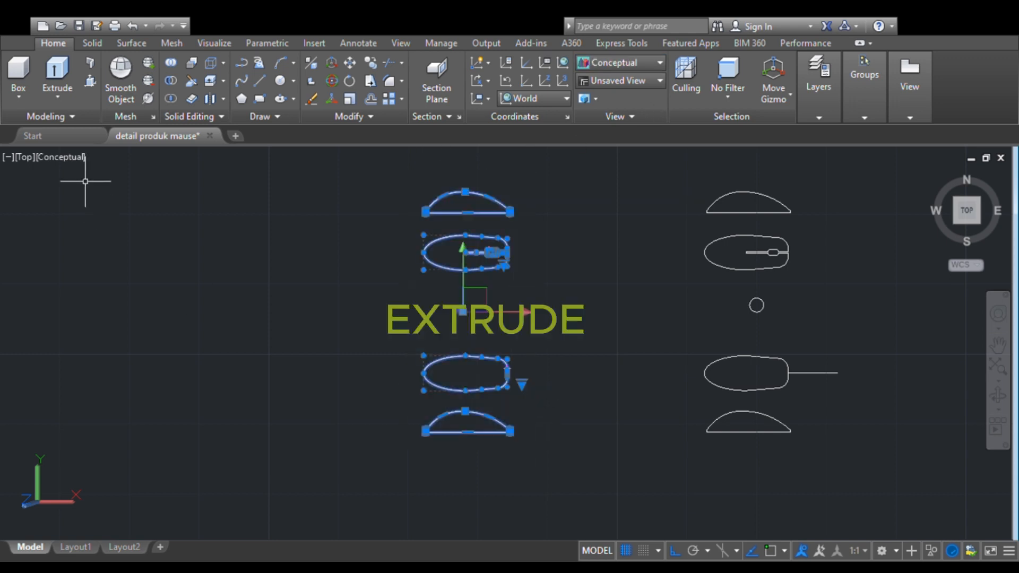
pyautogui.click(64, 86)
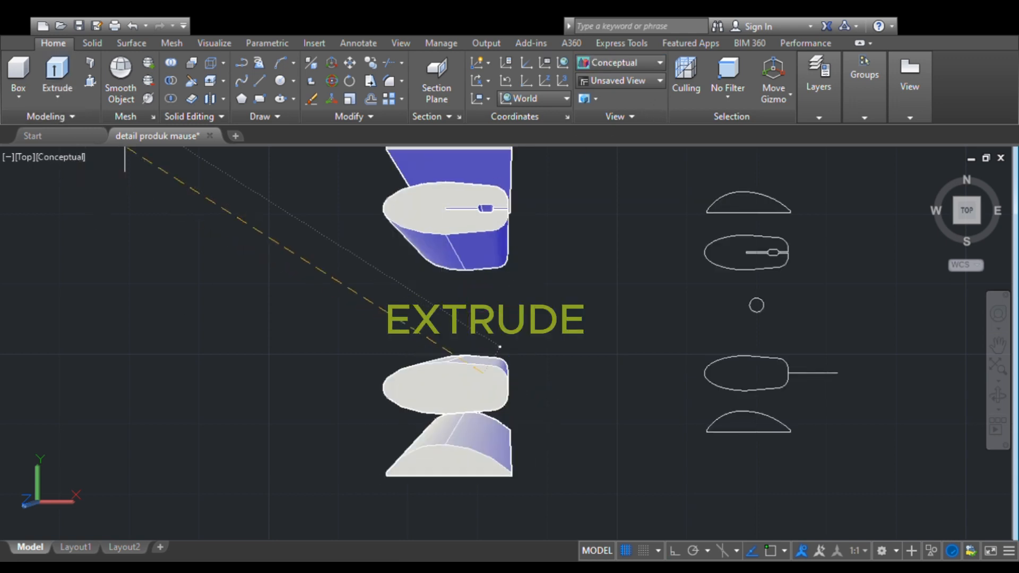
pyautogui.click(166, 200)
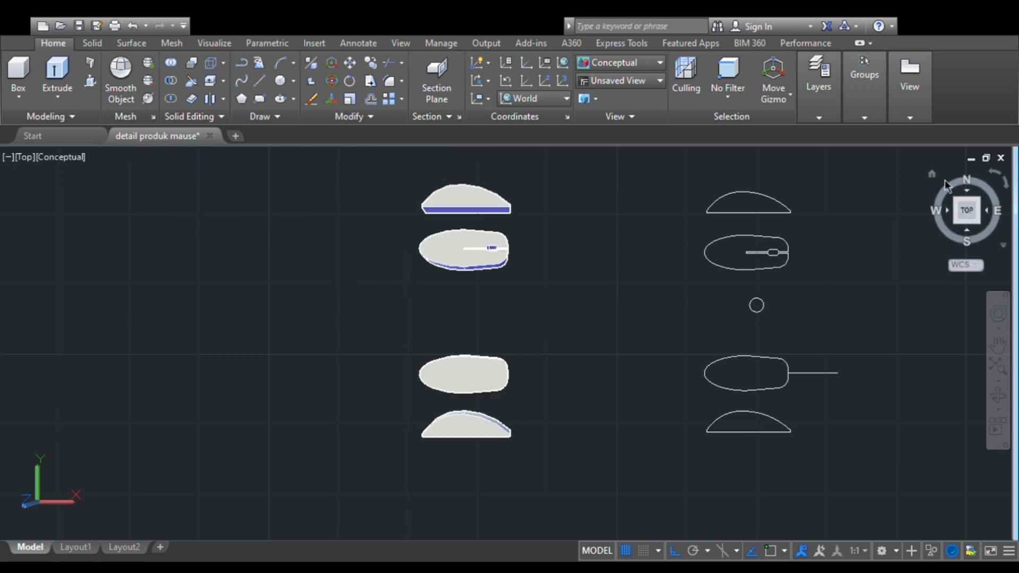
# - Examine the extruded solids up close from the NW Isometric view
pyautogui.click(932, 176)
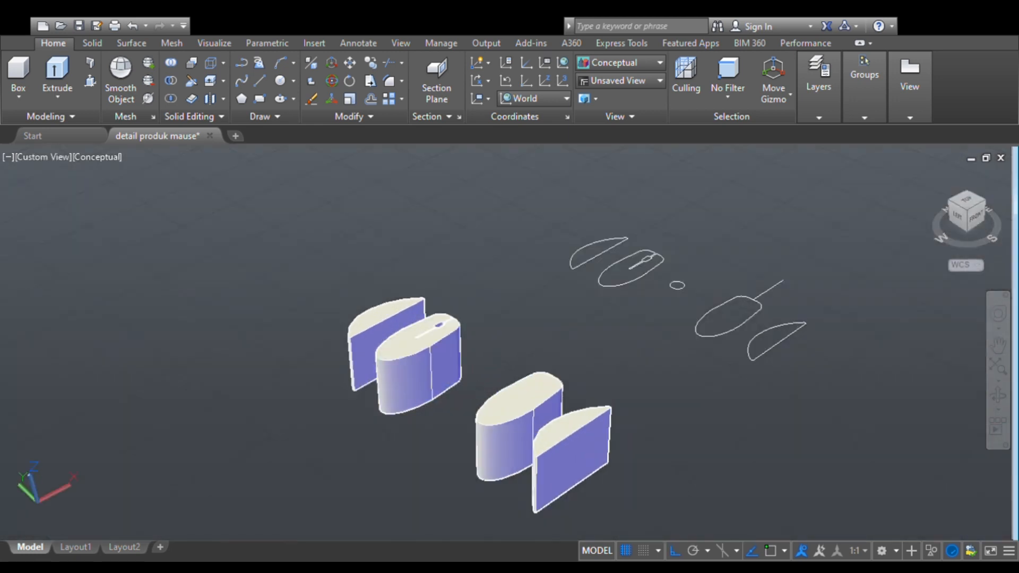
pyautogui.moveTo(455, 381); pyautogui.dragTo(527, 344, button='middle')
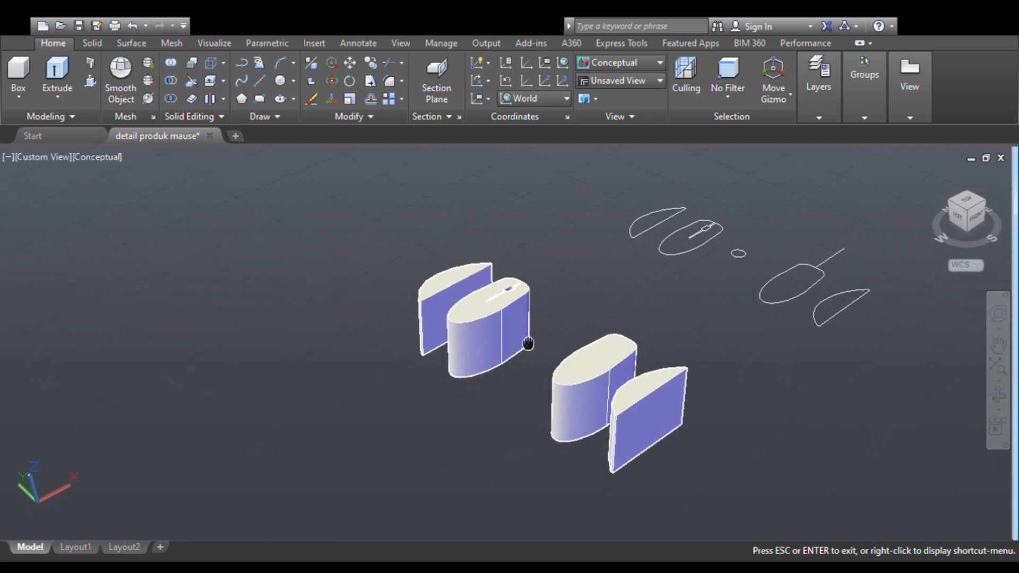
pyautogui.click(950, 204)
pyautogui.moveTo(573, 378); pyautogui.dragTo(502, 320, button='middle')
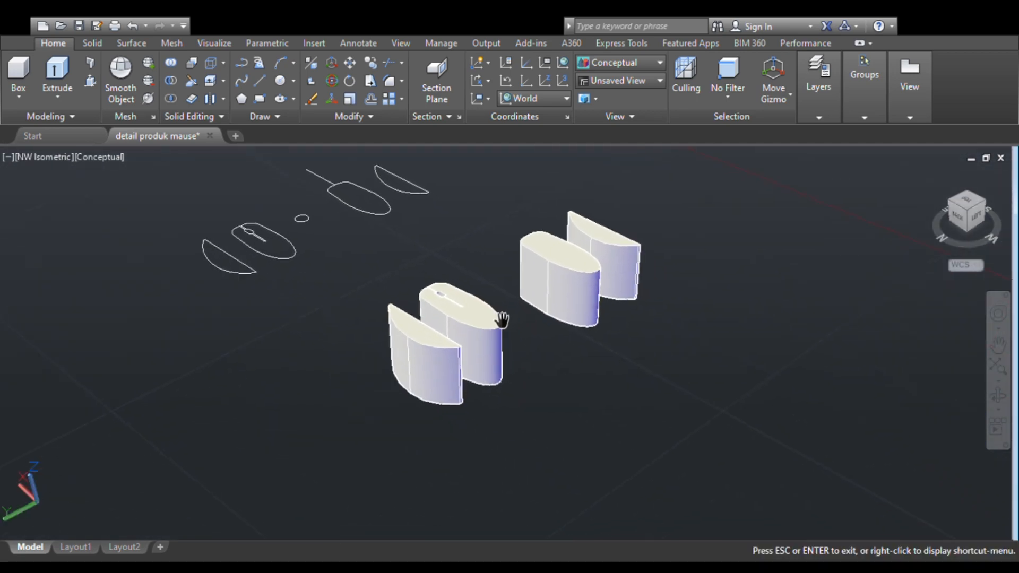
pyautogui.scroll(3, 501, 319)
pyautogui.scroll(-3, 500, 319)
pyautogui.scroll(2, 501, 321)
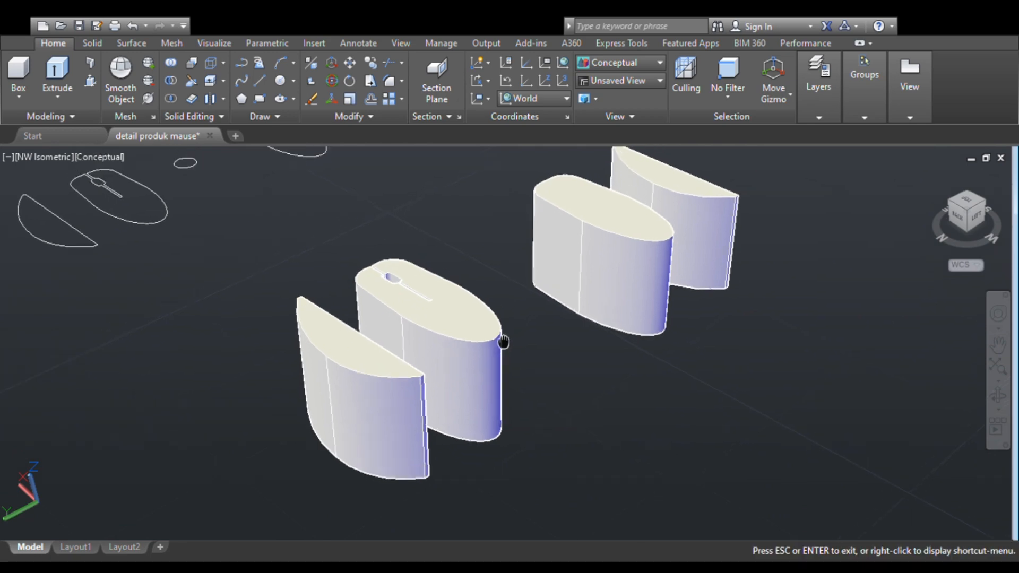
pyautogui.scroll(1, 531, 344)
pyautogui.scroll(-2, 534, 319)
pyautogui.scroll(1, 534, 342)
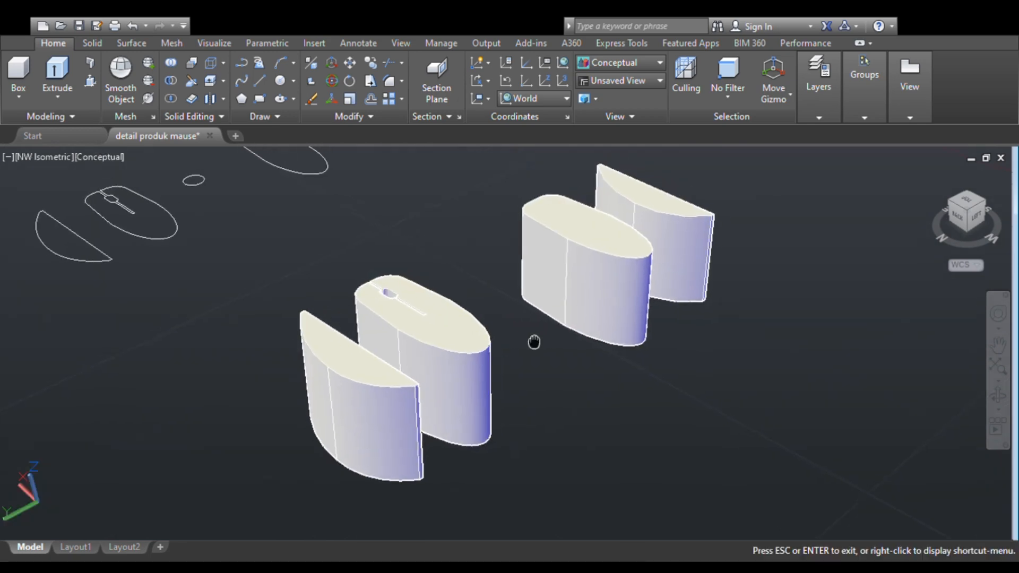
pyautogui.press('Escape')
# - Rotate the arched solid beside the slotted mouse body 90 degrees about the X axis so it lies on its flat base
pyautogui.click(361, 414)
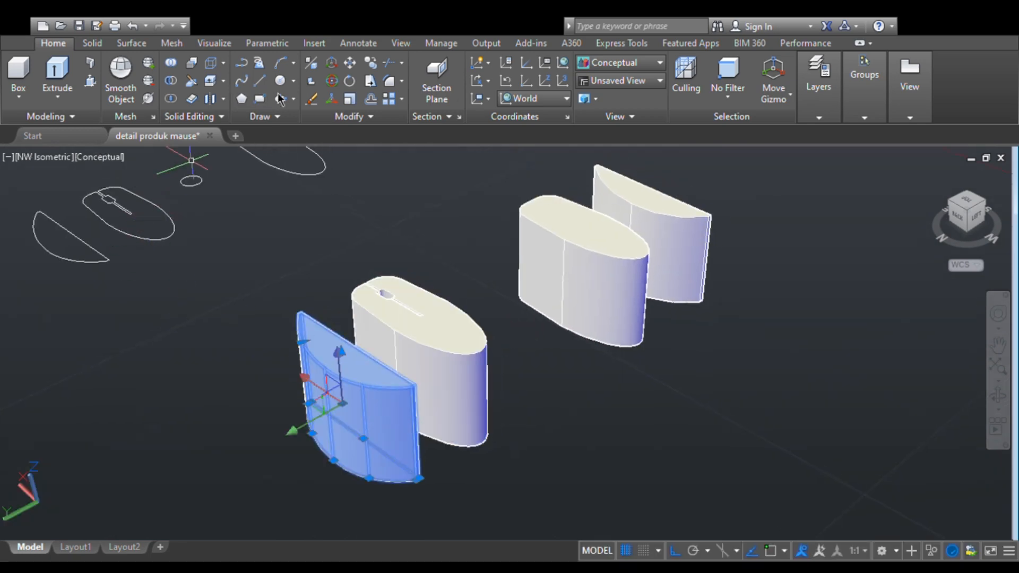
pyautogui.click(332, 85)
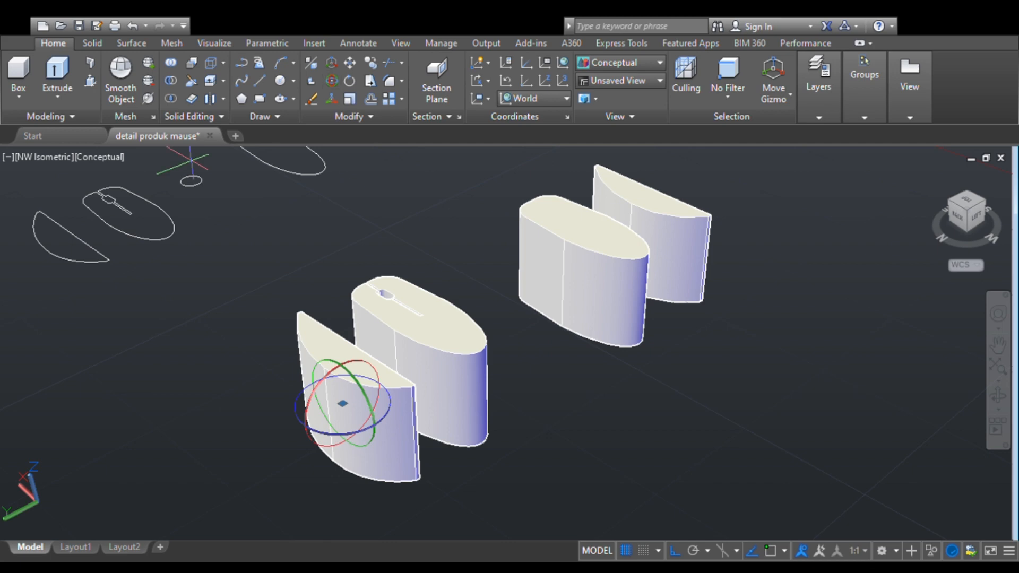
pyautogui.click(318, 390)
pyautogui.click(329, 342)
pyautogui.press('Escape')
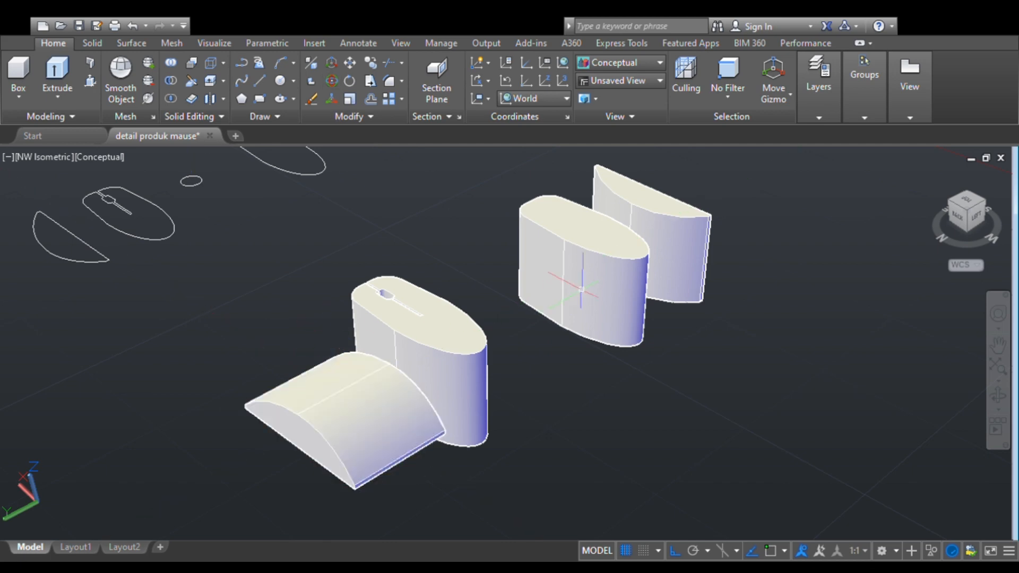
# - Rotate the arched solid behind the plain mouse body 90 degrees about the X axis so its arch faces up
pyautogui.click(670, 262)
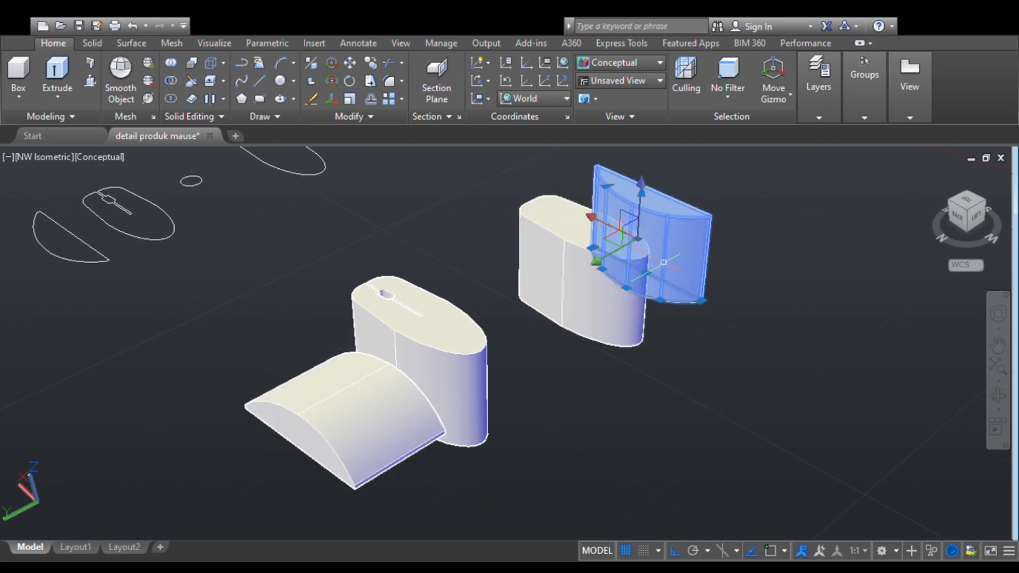
pyautogui.click(333, 97)
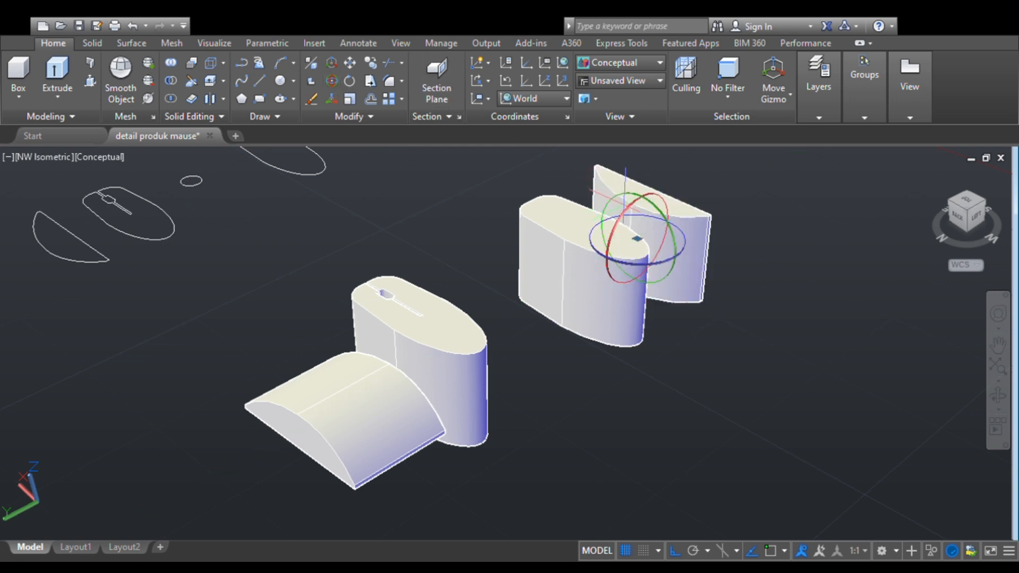
pyautogui.click(627, 208)
pyautogui.click(635, 175)
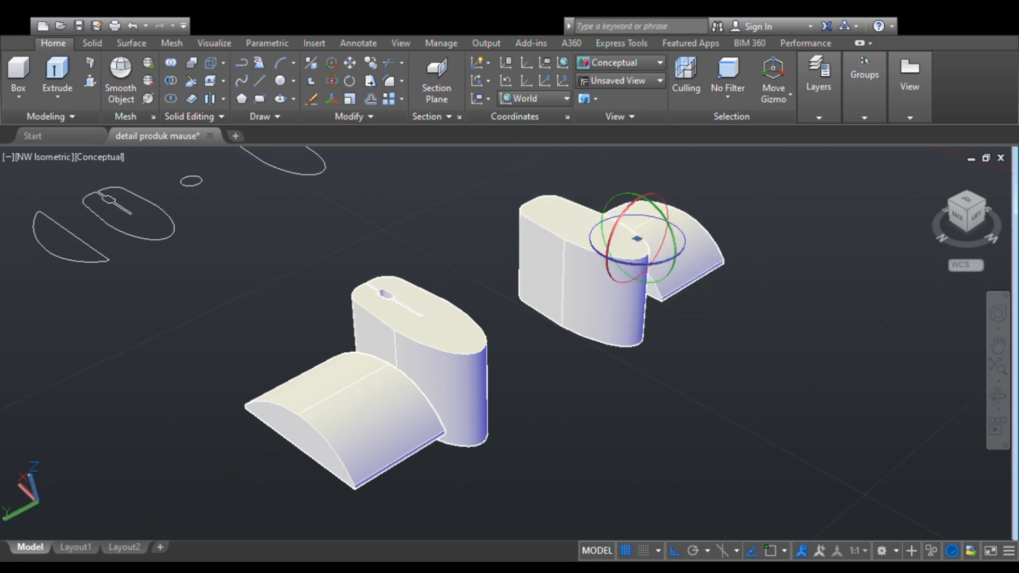
# - Move the arched solid beside the slotted mouse body along the Y axis until it passes through that body
pyautogui.click(371, 412)
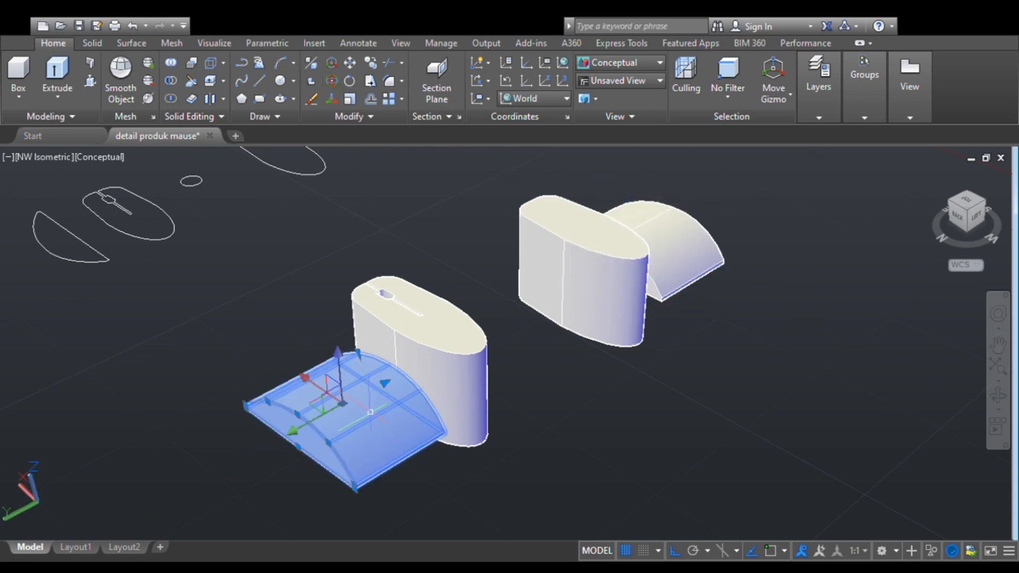
pyautogui.click(295, 428)
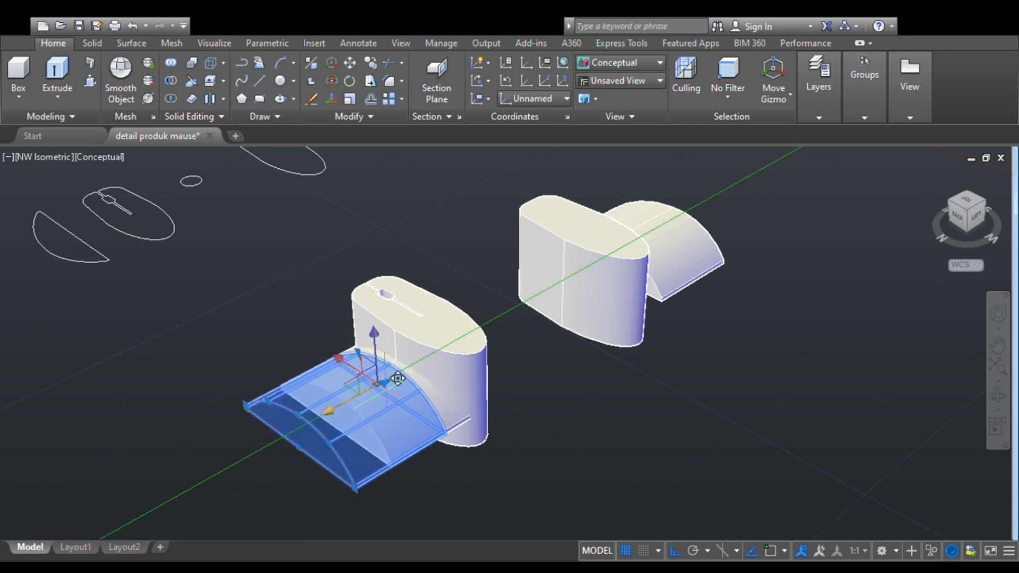
pyautogui.click(432, 370)
pyautogui.press('Escape')
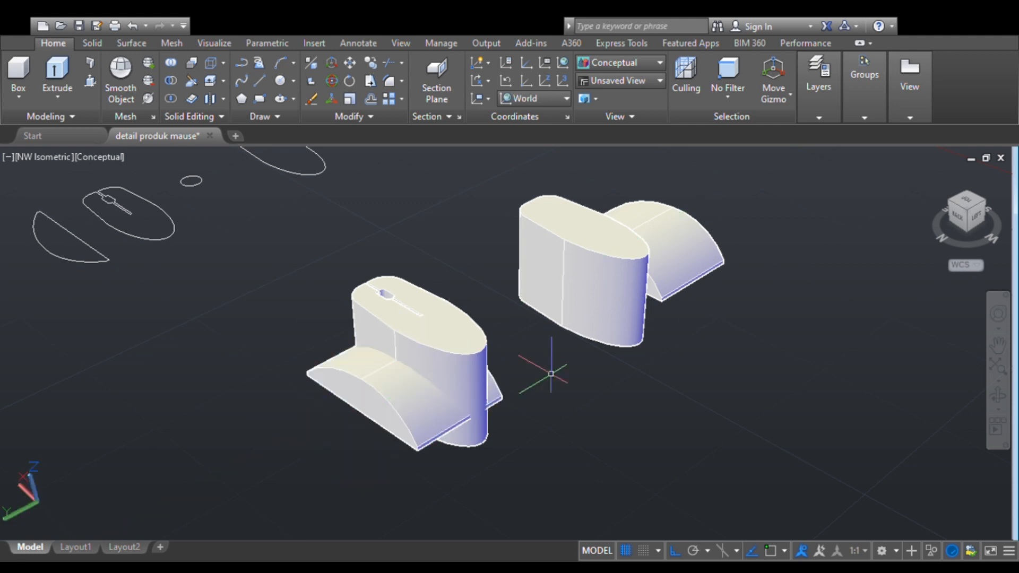
# - Move the other arched solid along the Y axis until it passes through the plain mouse body
pyautogui.click(680, 255)
pyautogui.click(637, 239)
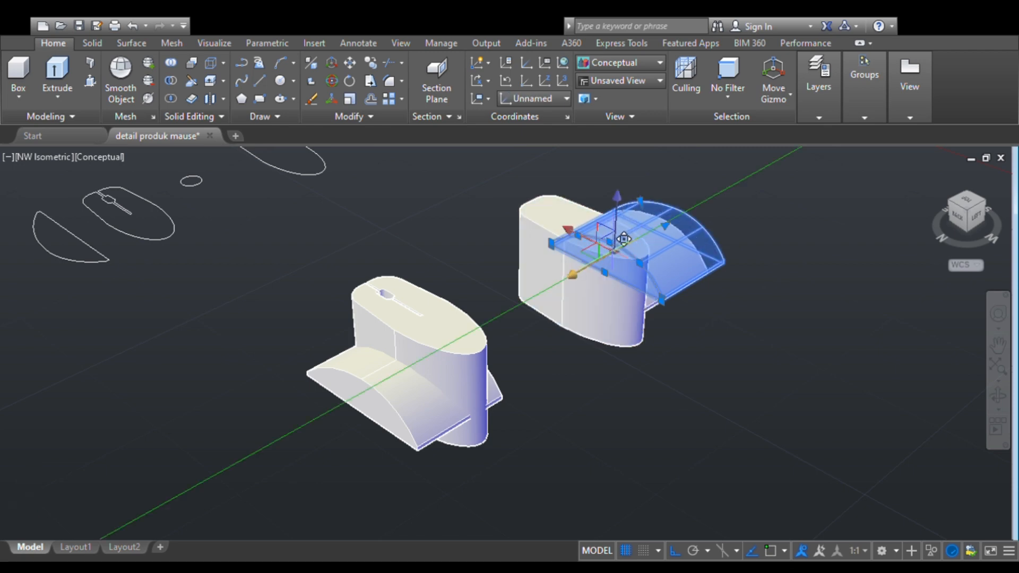
pyautogui.click(588, 265)
pyautogui.press('Escape')
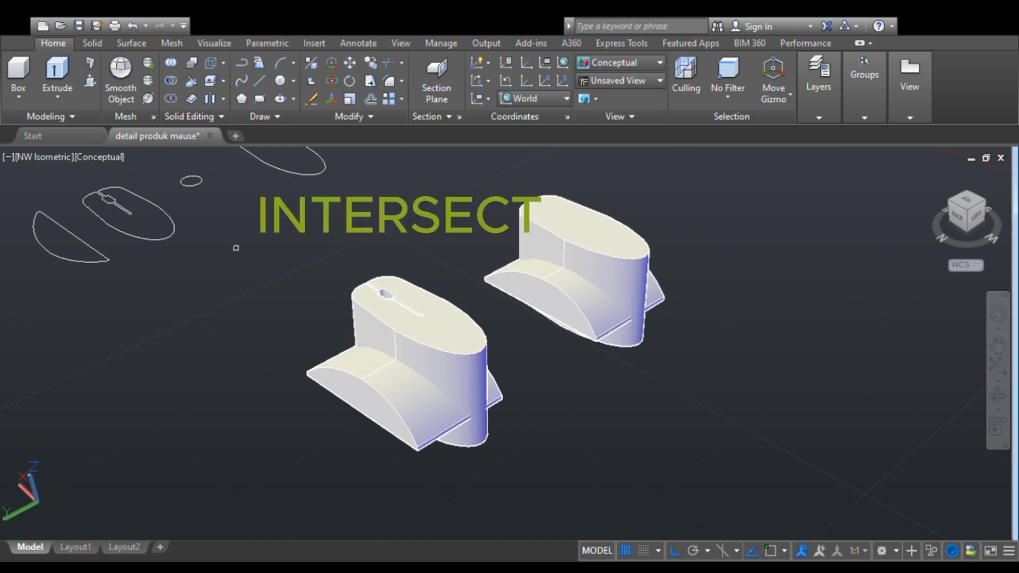
# - Intersect the slotted mouse body with the arched solid crossing it
pyautogui.click(372, 367)
pyautogui.click(374, 326)
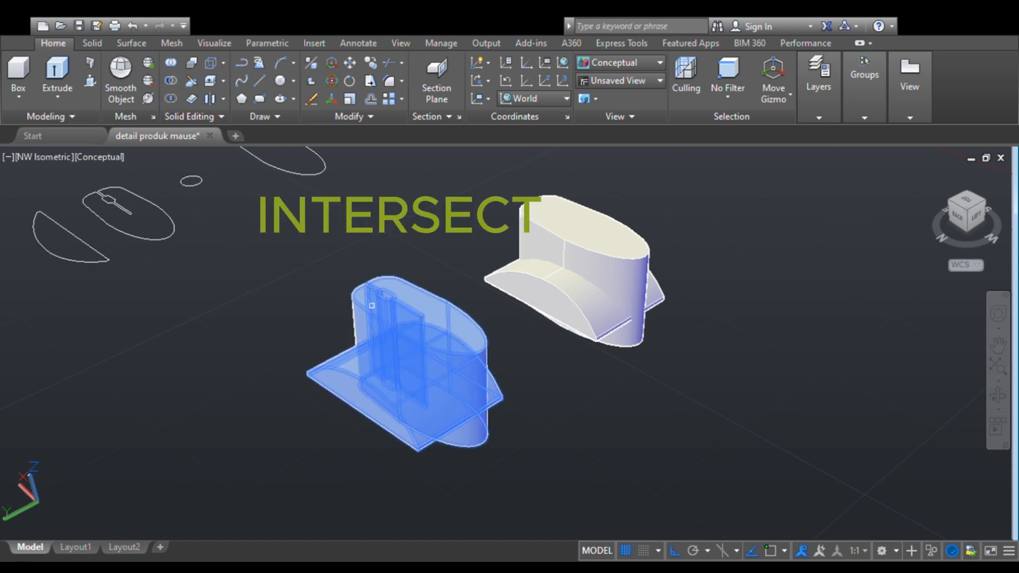
pyautogui.press('Return')
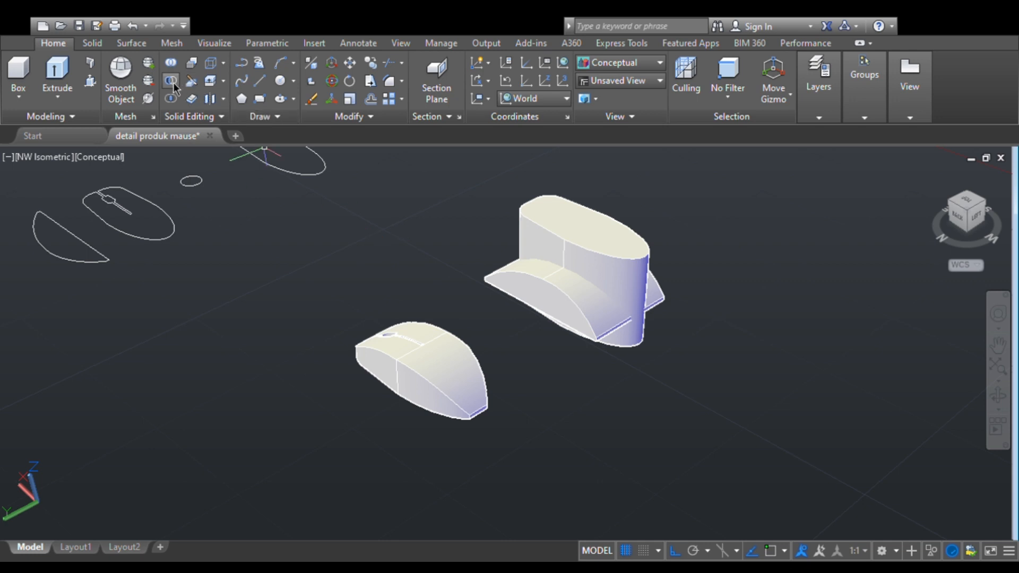
# - Intersect the plain mouse body with the arched solid crossing it
pyautogui.click(552, 274)
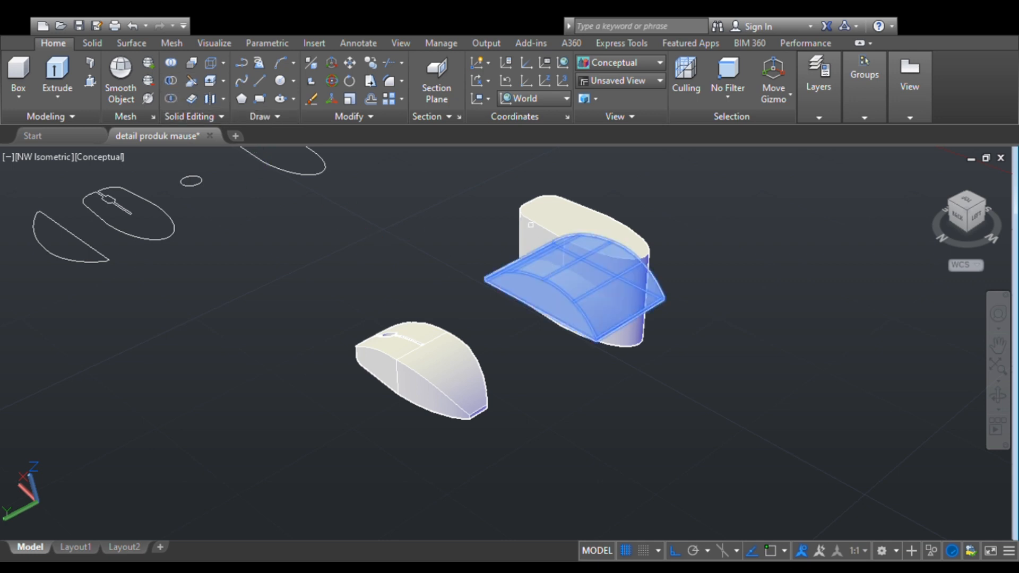
pyautogui.click(531, 225)
pyautogui.press('Return')
pyautogui.scroll(3, 487, 348)
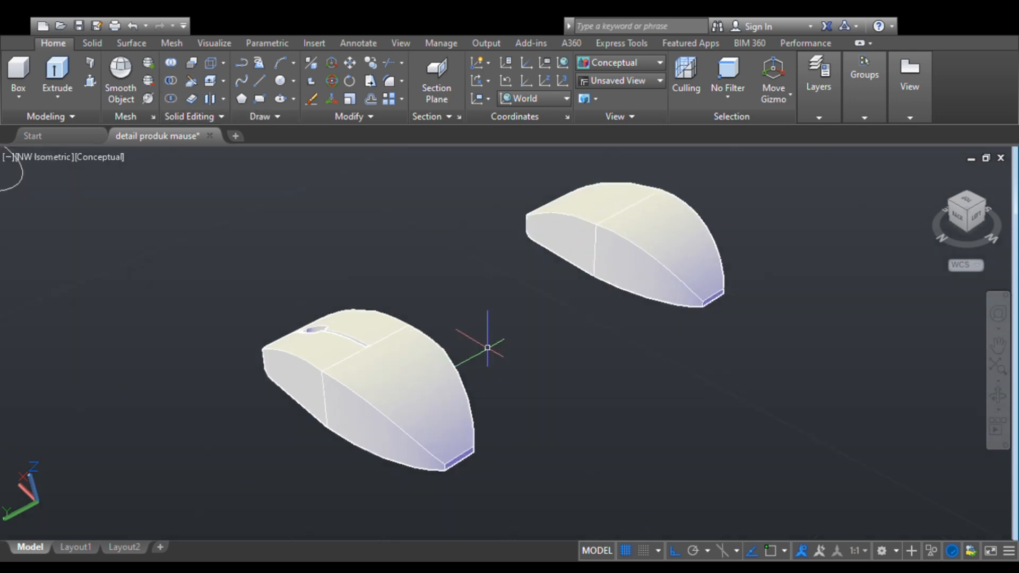
pyautogui.scroll(-3, 488, 347)
pyautogui.scroll(4, 487, 348)
pyautogui.scroll(-4, 487, 348)
pyautogui.scroll(3, 487, 348)
pyautogui.moveTo(487, 348); pyautogui.dragTo(463, 335, button='middle')
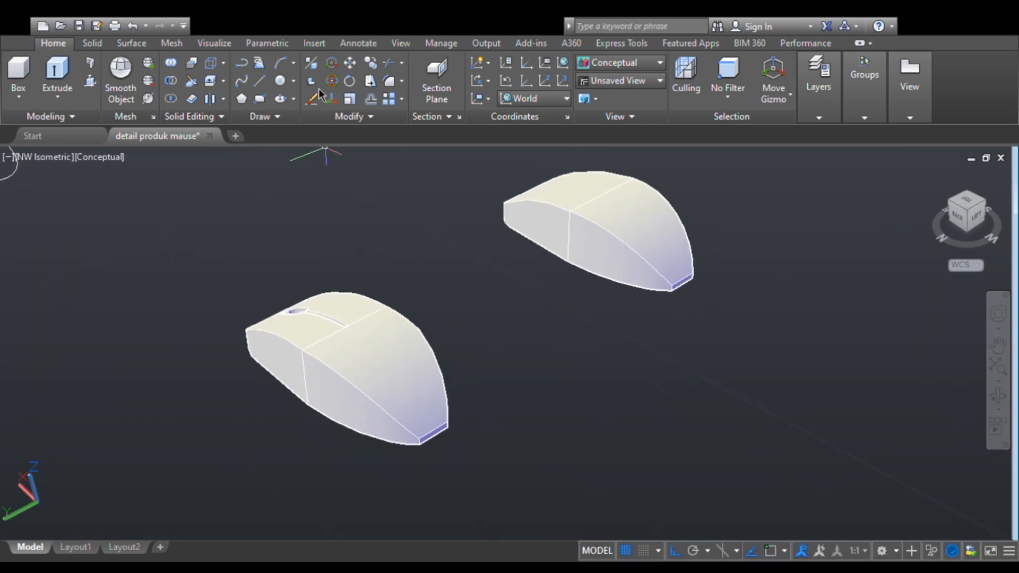
# - Start an edge fillet on the slotted mouse body, selecting the crosswise top seam and the upper edges along one side
pyautogui.scroll(5, 312, 344)
pyautogui.moveTo(311, 344); pyautogui.dragTo(467, 362, button='middle')
pyautogui.scroll(2, 467, 362)
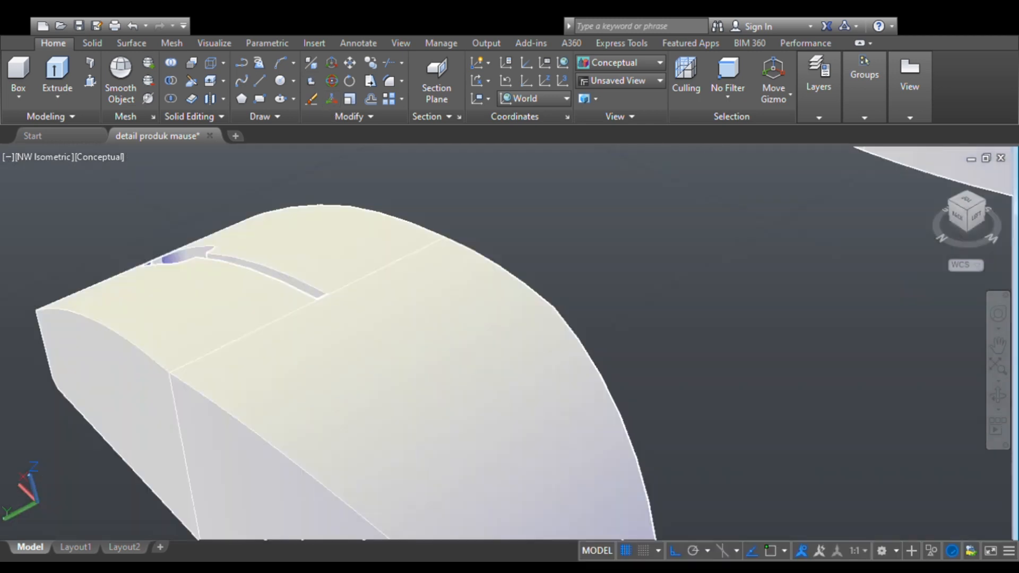
pyautogui.scroll(2, 306, 372)
pyautogui.moveTo(306, 372); pyautogui.dragTo(454, 373, button='middle')
pyautogui.scroll(4, 385, 381)
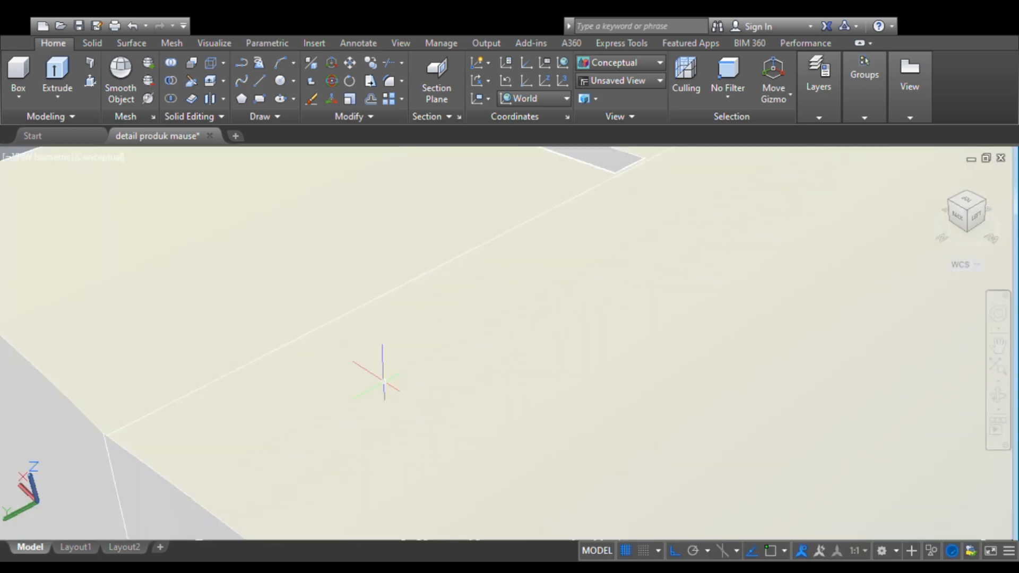
pyautogui.scroll(2, 384, 381)
pyautogui.moveTo(384, 381); pyautogui.dragTo(529, 362, button='middle')
pyautogui.scroll(-4, 527, 362)
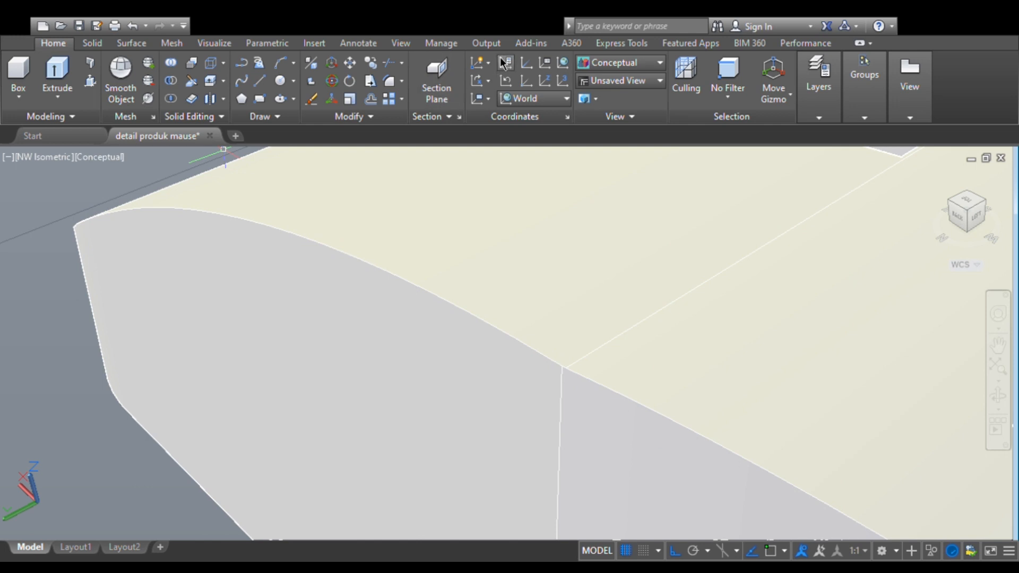
pyautogui.click(99, 42)
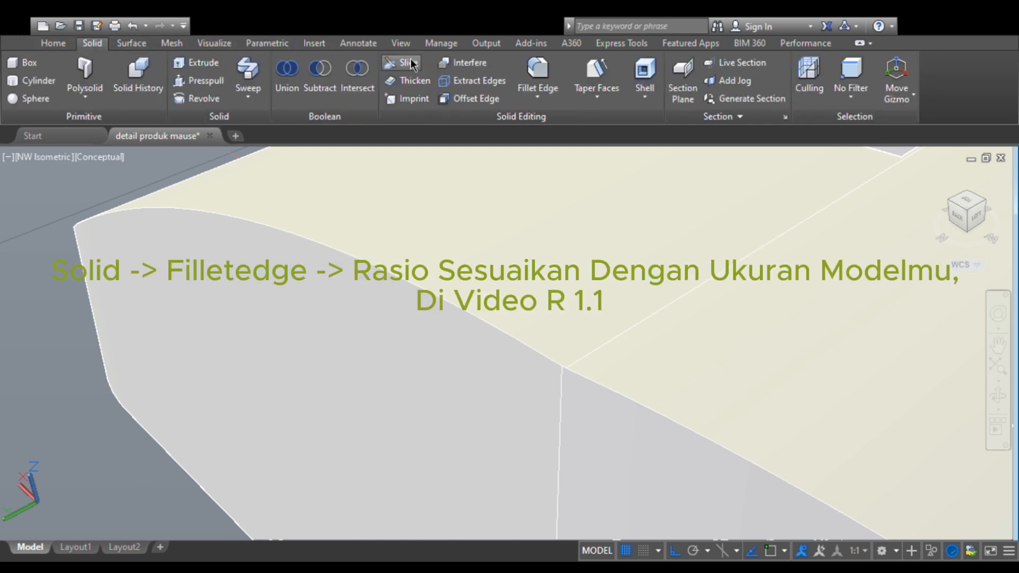
pyautogui.click(523, 71)
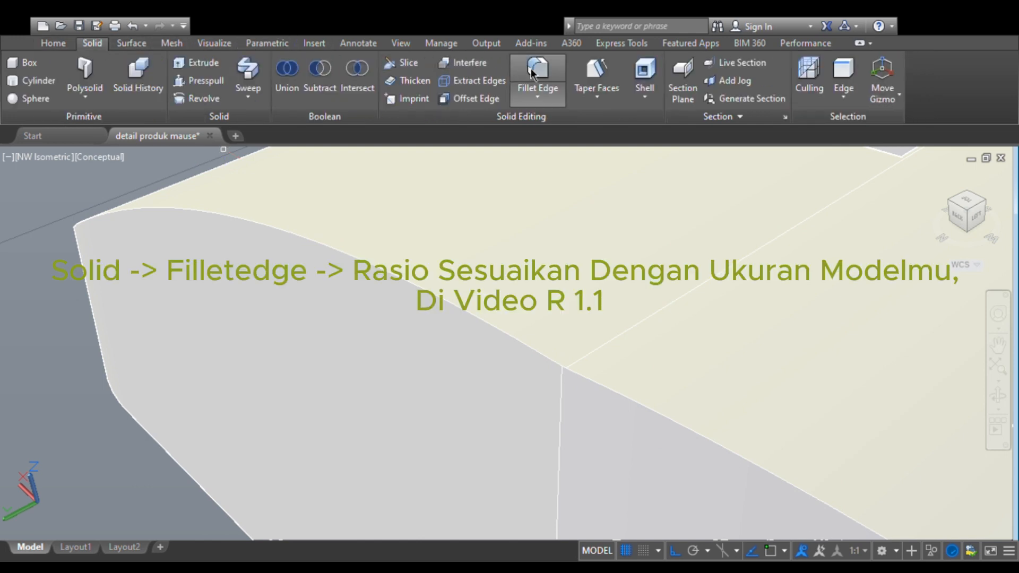
pyautogui.click(571, 360)
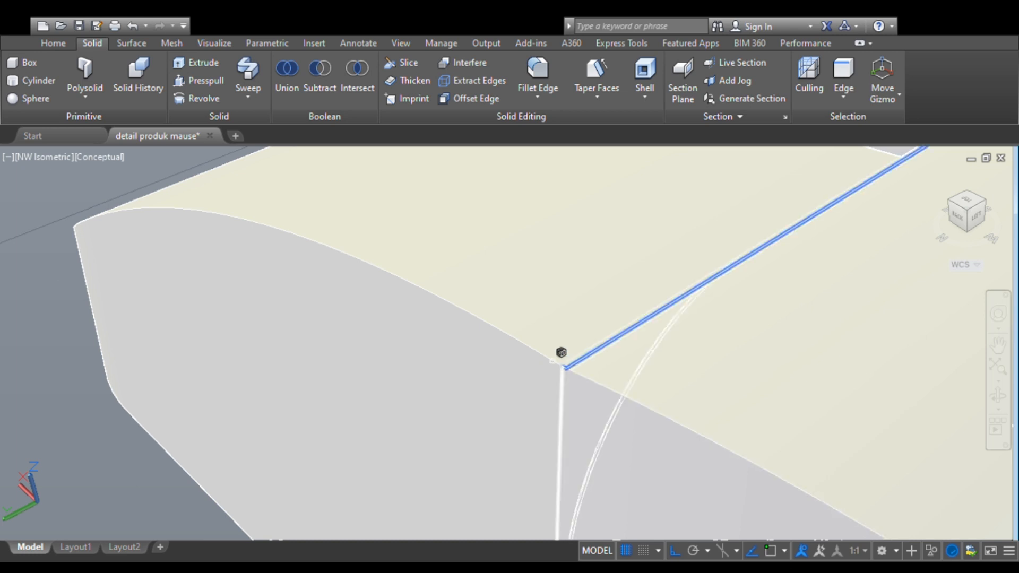
pyautogui.click(557, 358)
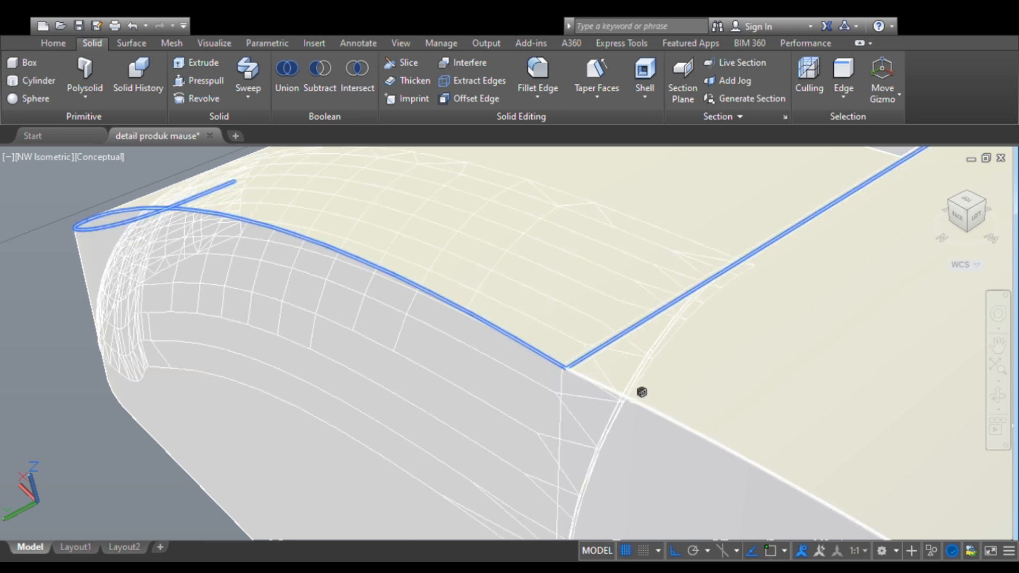
pyautogui.scroll(-5, 637, 392)
pyautogui.scroll(4, 655, 292)
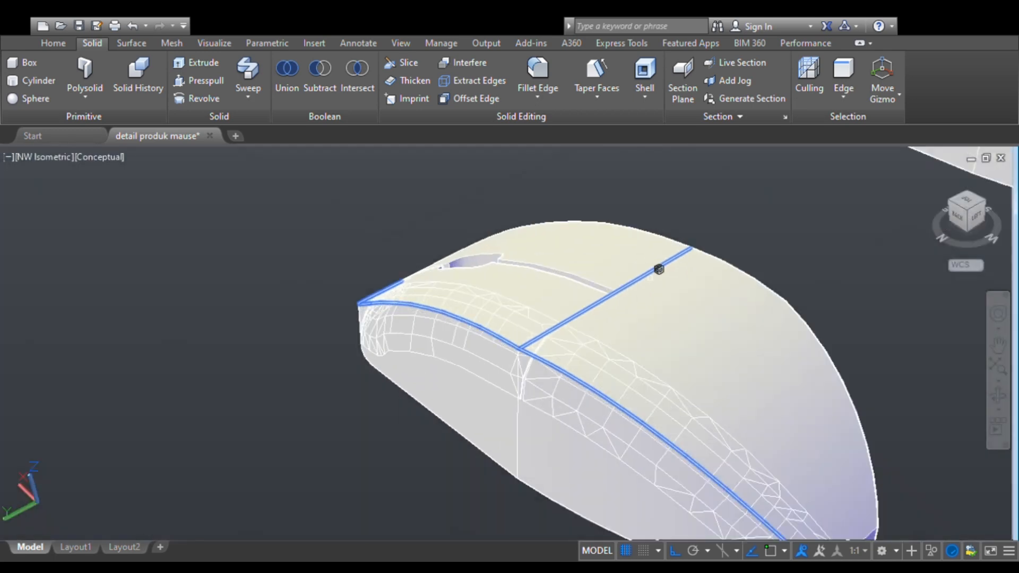
# - Add all the upper edge segments on the opposite side of the slotted mouse body to the fillet selection
pyautogui.click(998, 396)
pyautogui.moveTo(858, 413); pyautogui.dragTo(489, 346)
pyautogui.press('Escape')
pyautogui.scroll(6, 480, 312)
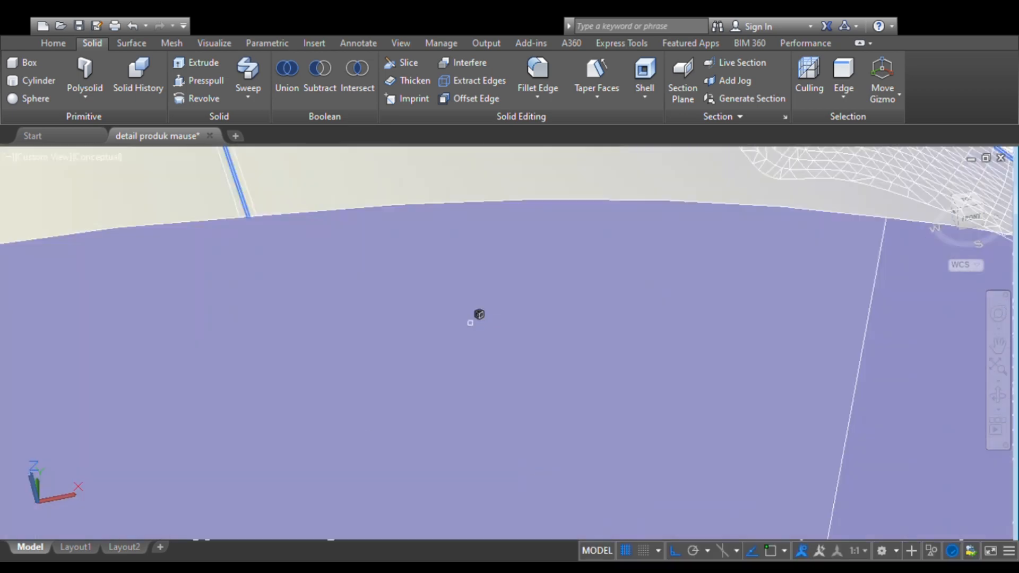
pyautogui.keyDown('shift'); pyautogui.moveTo(343, 276); pyautogui.dragTo(422, 332, button='middle'); pyautogui.keyUp('shift')
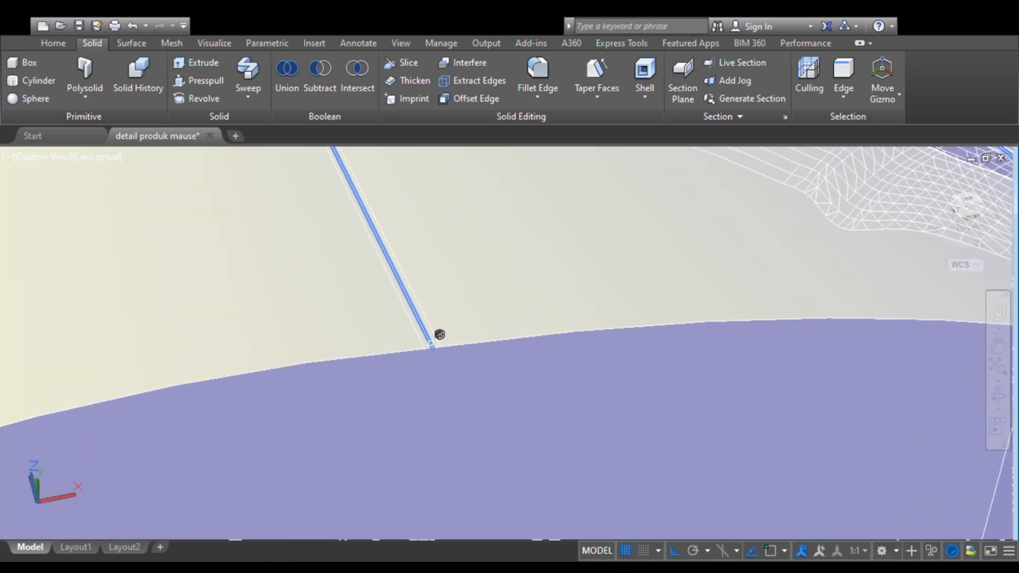
pyautogui.click(436, 347)
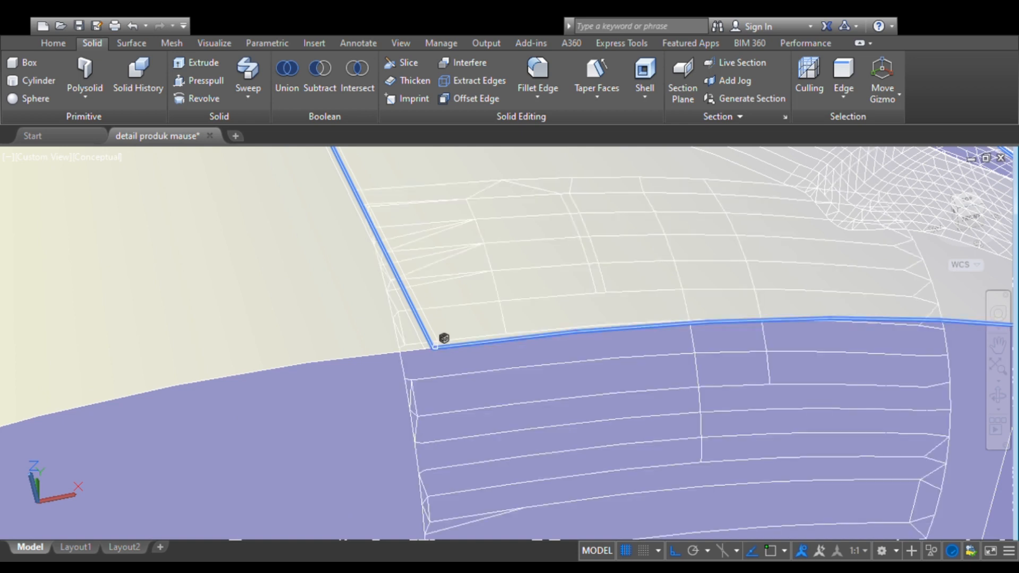
pyautogui.click(429, 346)
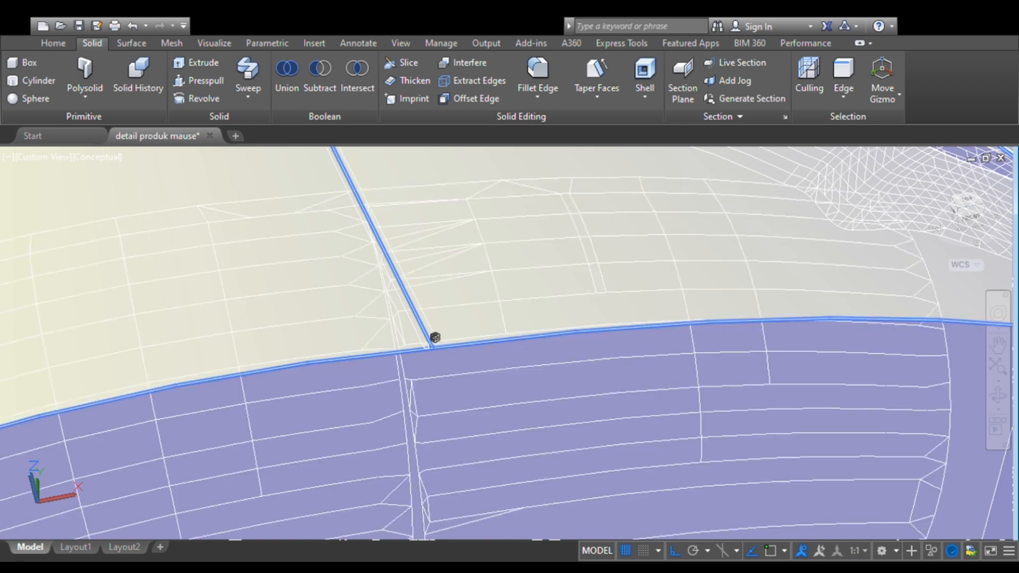
pyautogui.scroll(-10, 449, 338)
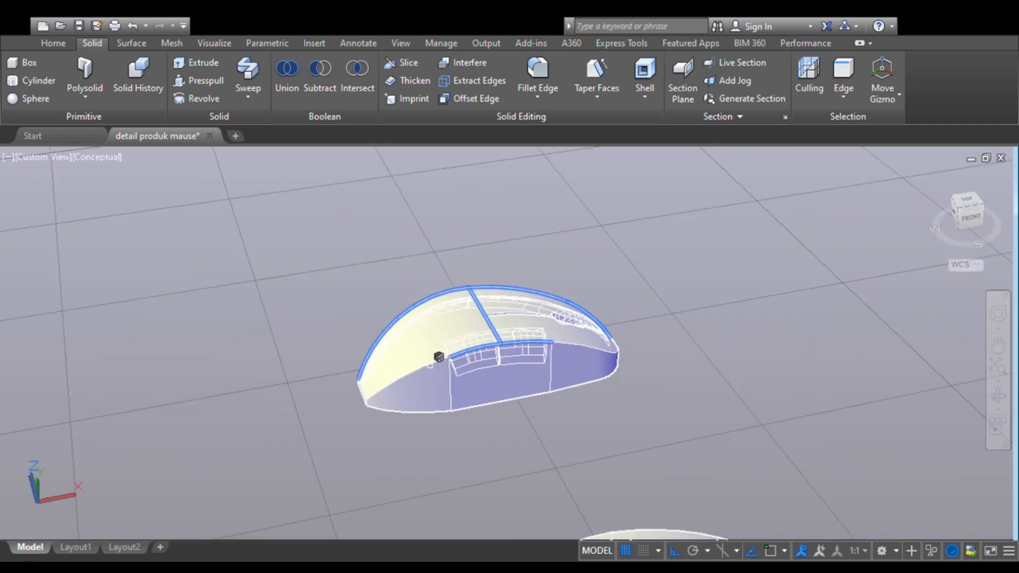
pyautogui.click(483, 352)
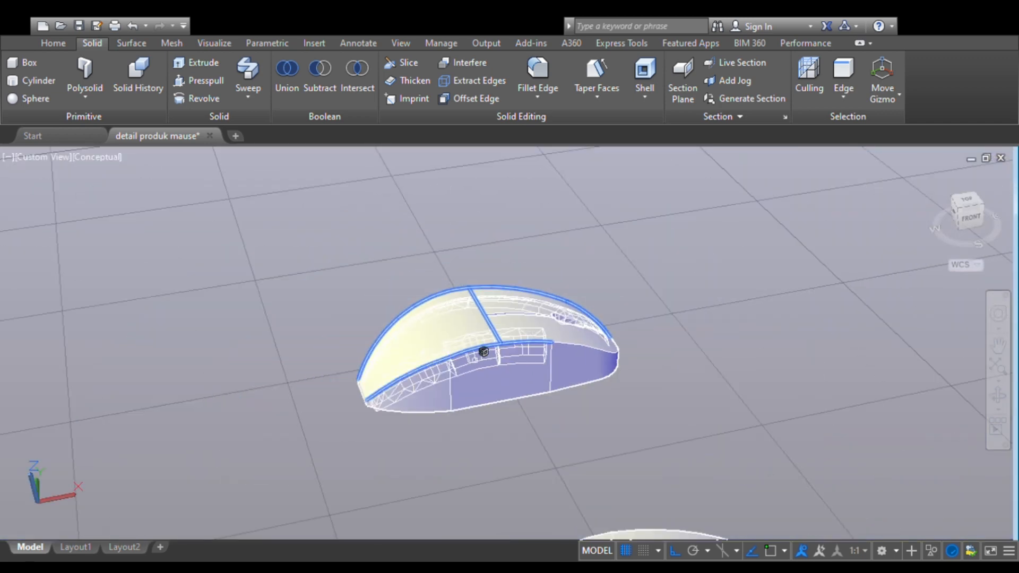
pyautogui.click(575, 336)
# - Apply the edge fillet with a 1.1 radius to the selected upper edges of the slotted mouse body
pyautogui.scroll(5, 525, 330)
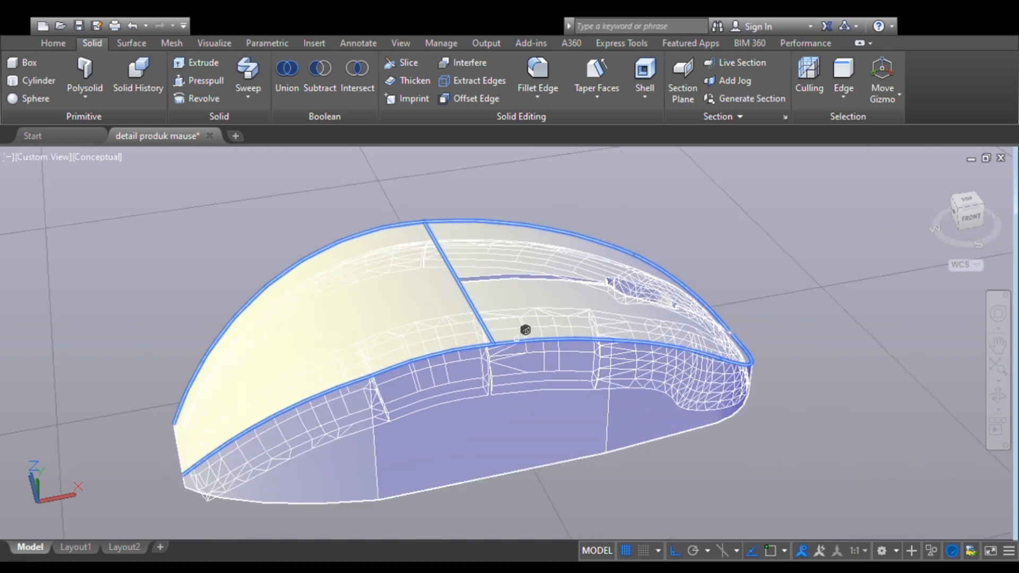
pyautogui.scroll(3, 526, 330)
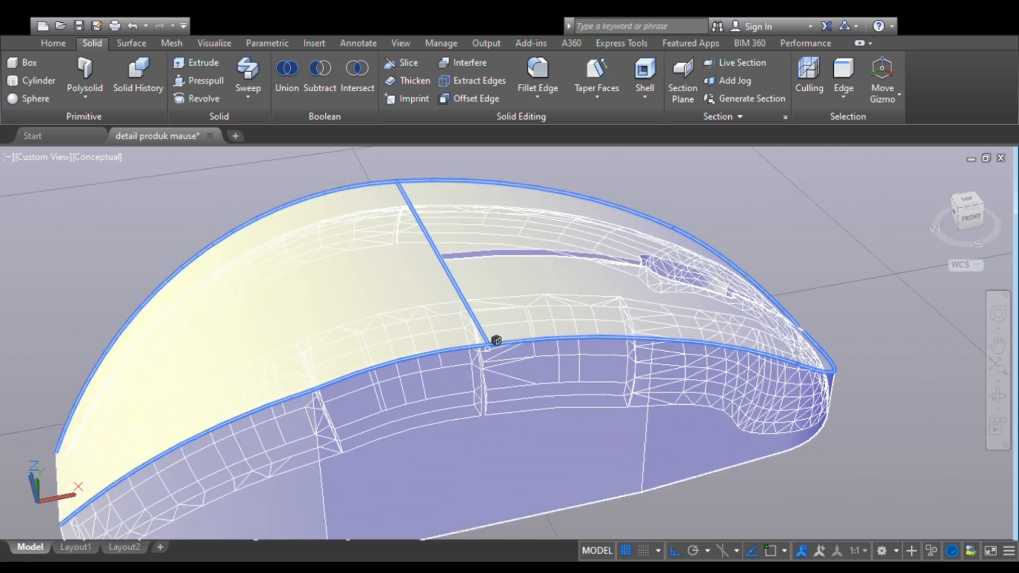
pyautogui.scroll(3, 496, 340)
pyautogui.scroll(-3, 497, 340)
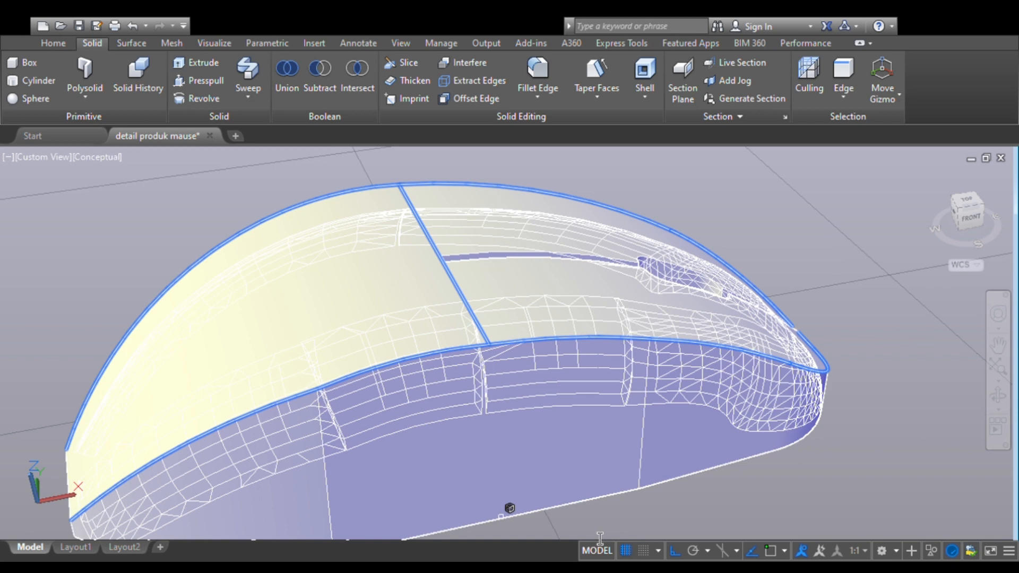
pyautogui.press('Return')
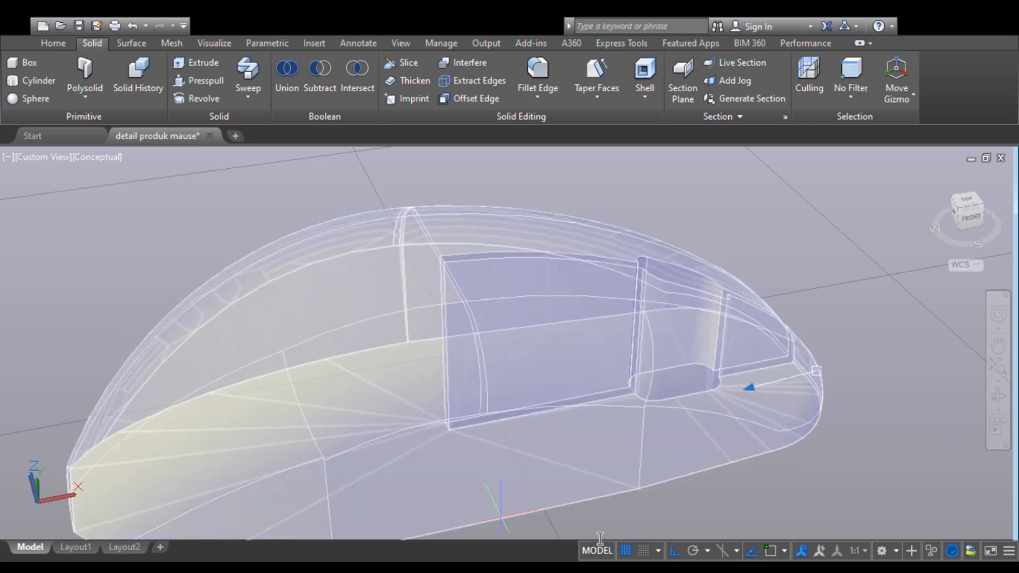
pyautogui.press('Return')
# - Examine the filleted edges of the slotted mouse body from the opposite side
pyautogui.scroll(-6, 473, 382)
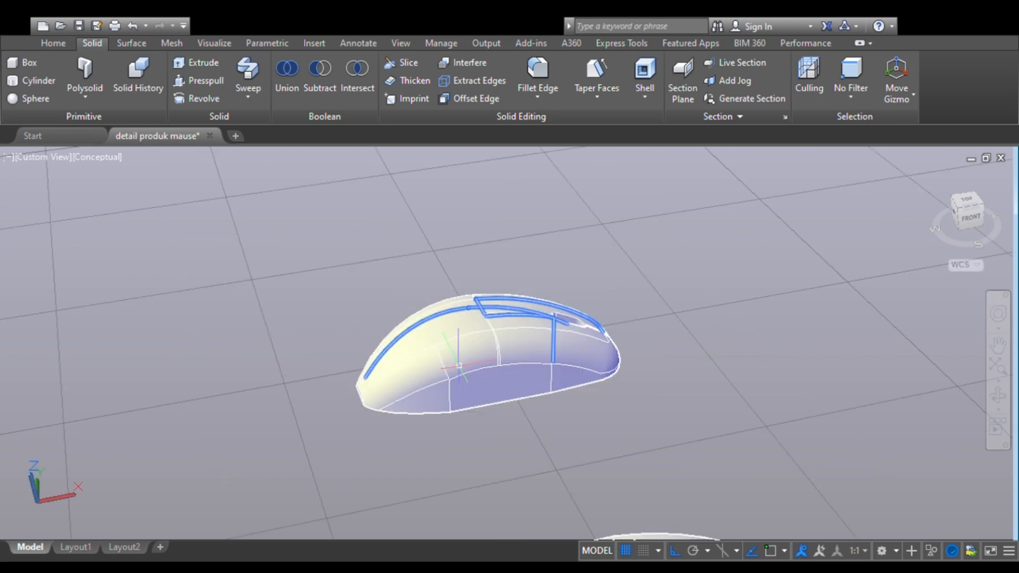
pyautogui.scroll(1, 460, 364)
pyautogui.scroll(-2, 459, 364)
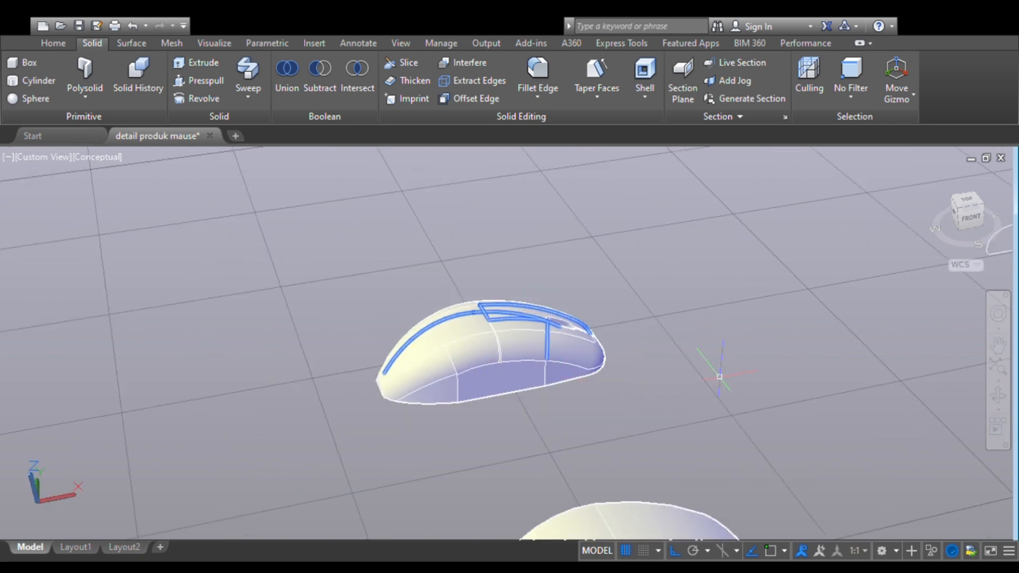
pyautogui.click(997, 397)
pyautogui.moveTo(770, 387); pyautogui.dragTo(338, 392)
pyautogui.press('Escape')
pyautogui.press('Escape')
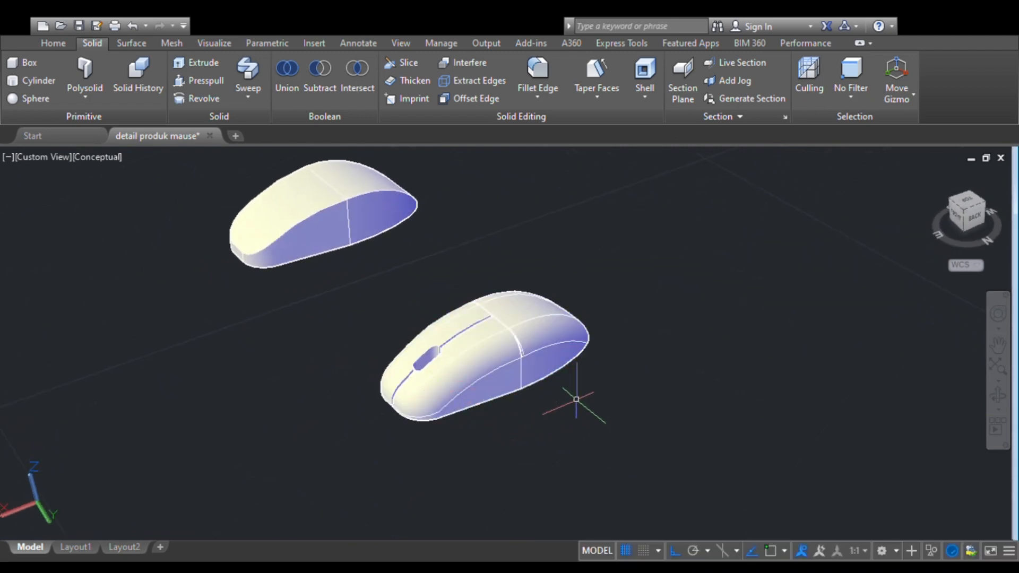
# - Start an edge fillet on the plain mouse body, selecting both upper edge segments along one side
pyautogui.scroll(2, 254, 190)
pyautogui.moveTo(254, 190); pyautogui.dragTo(456, 422, button='middle')
pyautogui.scroll(1, 456, 422)
pyautogui.scroll(5, 375, 291)
pyautogui.moveTo(382, 294); pyautogui.dragTo(619, 339, button='middle')
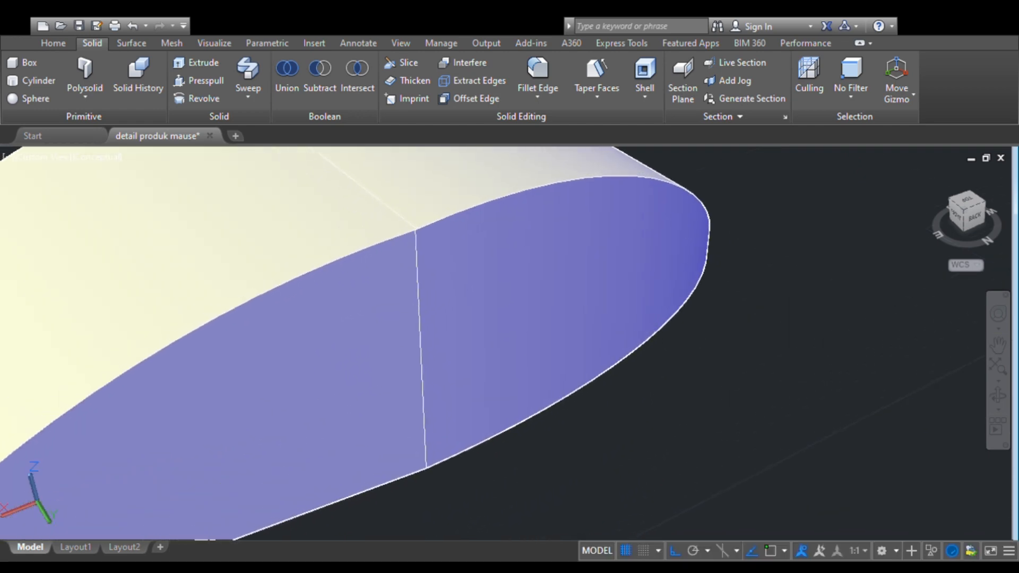
pyautogui.scroll(-4, 403, 339)
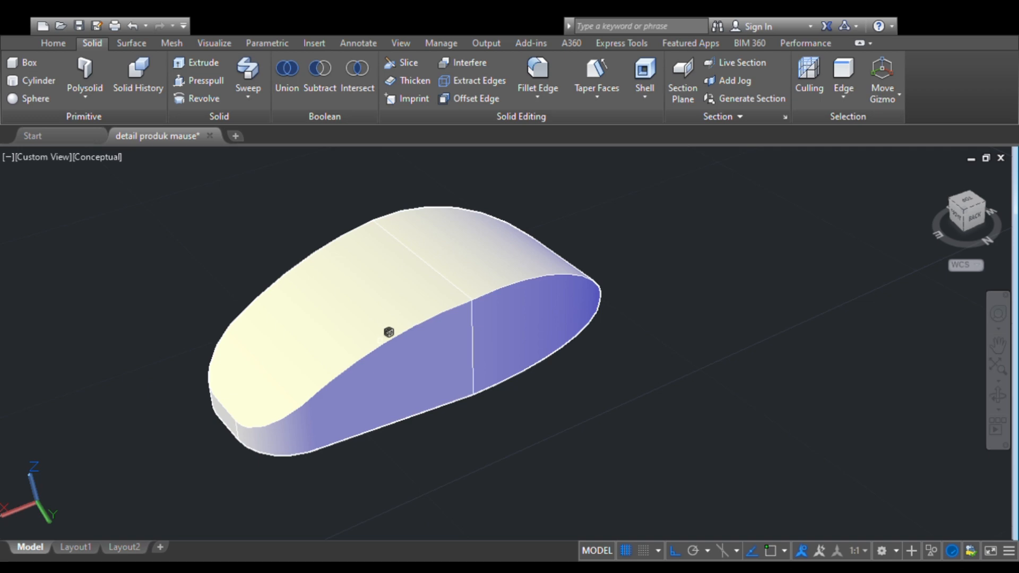
pyautogui.click(390, 335)
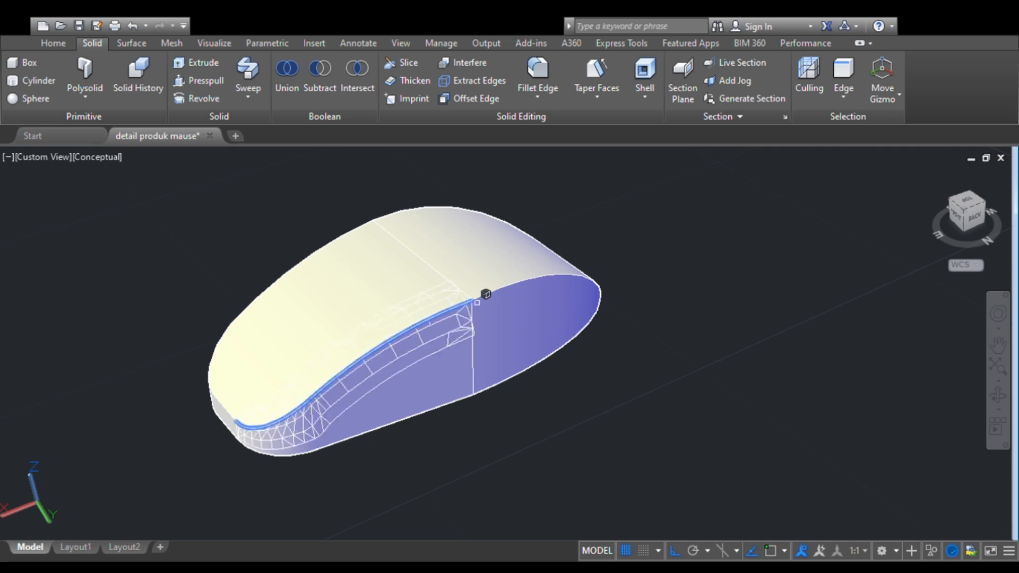
pyautogui.scroll(5, 486, 292)
pyautogui.moveTo(477, 286); pyautogui.dragTo(500, 369, button='middle')
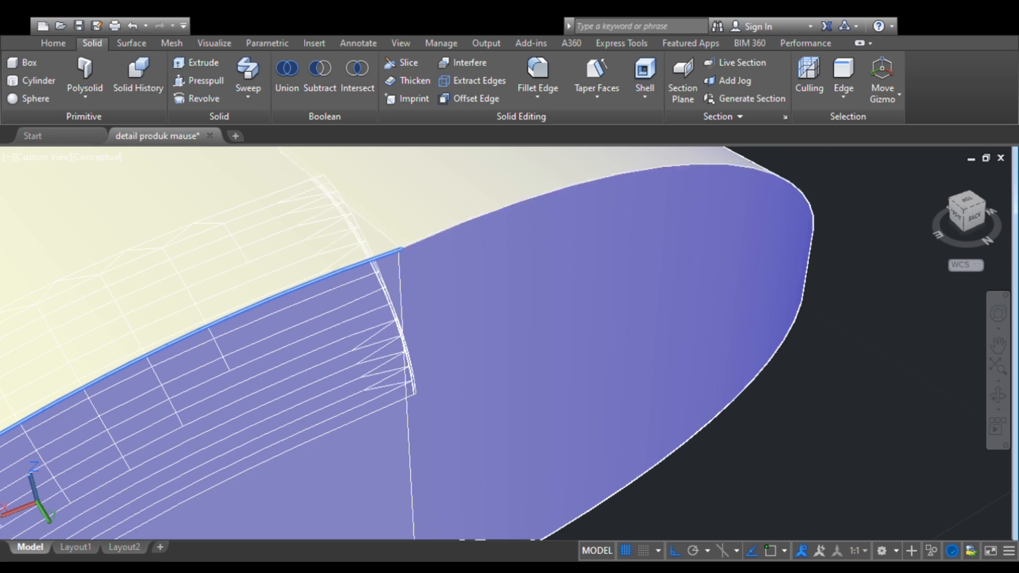
pyautogui.scroll(-5, 416, 239)
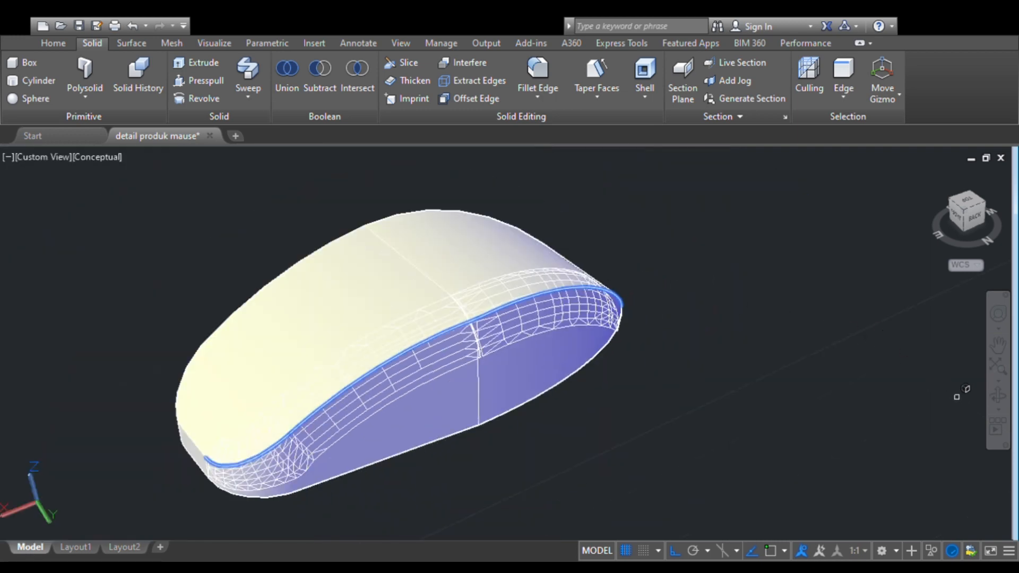
# - Try to complete the plain mouse body's edge fillet by adding the upper edge segments along the opposite side
pyautogui.click(997, 397)
pyautogui.moveTo(352, 398); pyautogui.dragTo(778, 398)
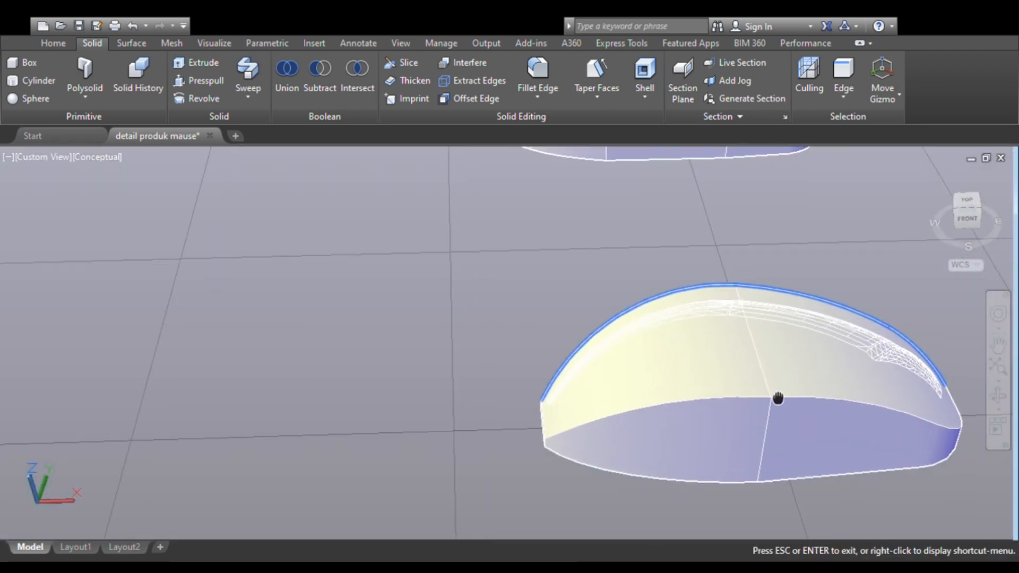
pyautogui.moveTo(778, 398); pyautogui.dragTo(392, 362, button='middle')
pyautogui.scroll(2, 310, 352)
pyautogui.moveTo(280, 336); pyautogui.dragTo(590, 356, button='middle')
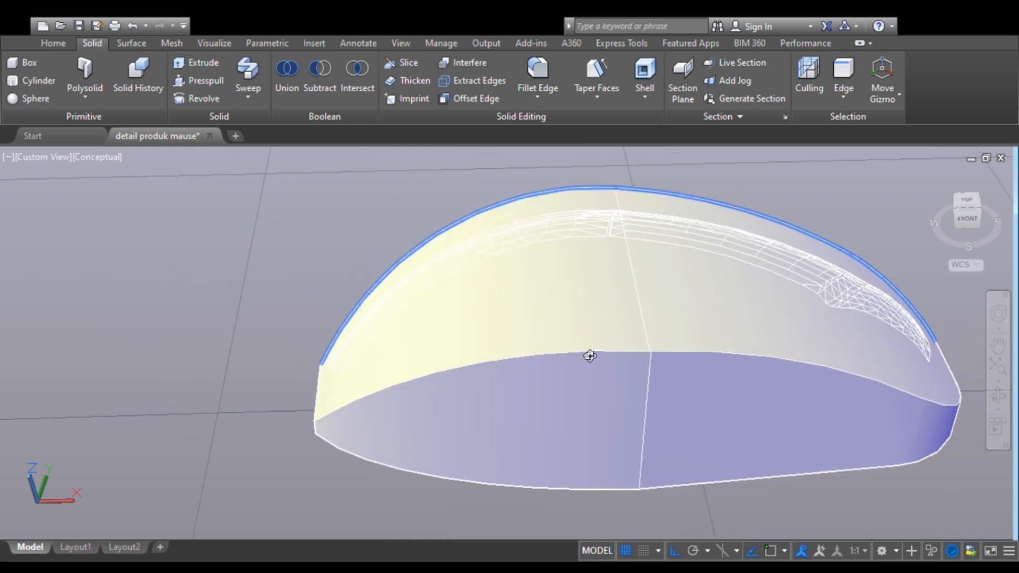
pyautogui.scroll(5, 590, 356)
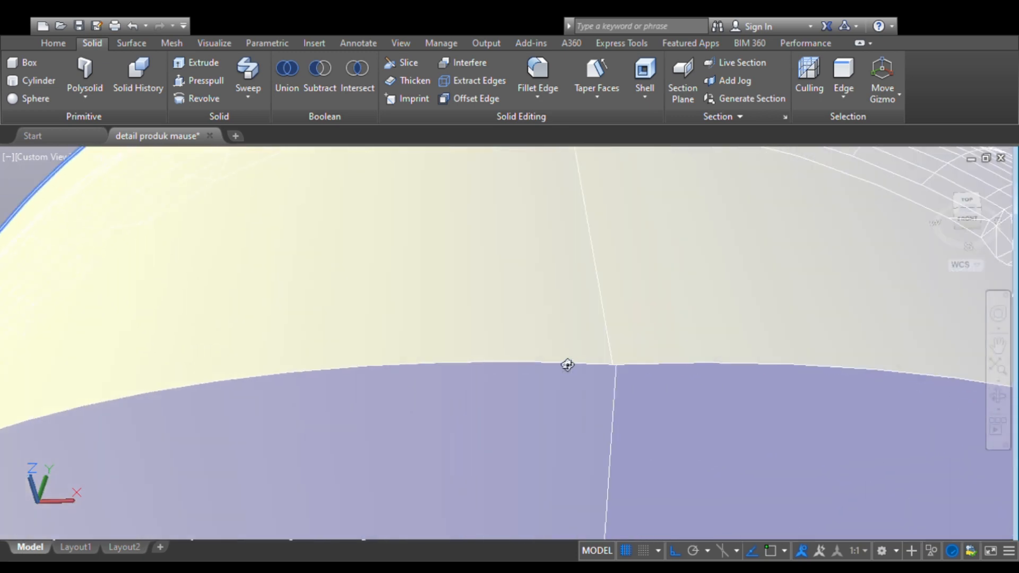
pyautogui.moveTo(566, 365); pyautogui.dragTo(436, 365)
pyautogui.keyDown('shift'); pyautogui.moveTo(422, 356); pyautogui.dragTo(552, 360, button='middle'); pyautogui.keyUp('shift')
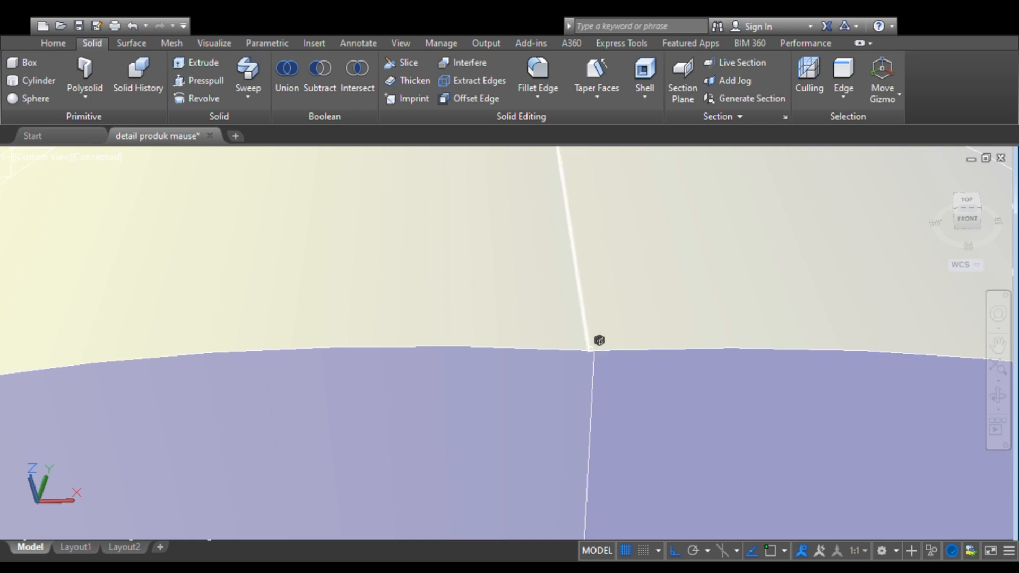
pyautogui.click(593, 351)
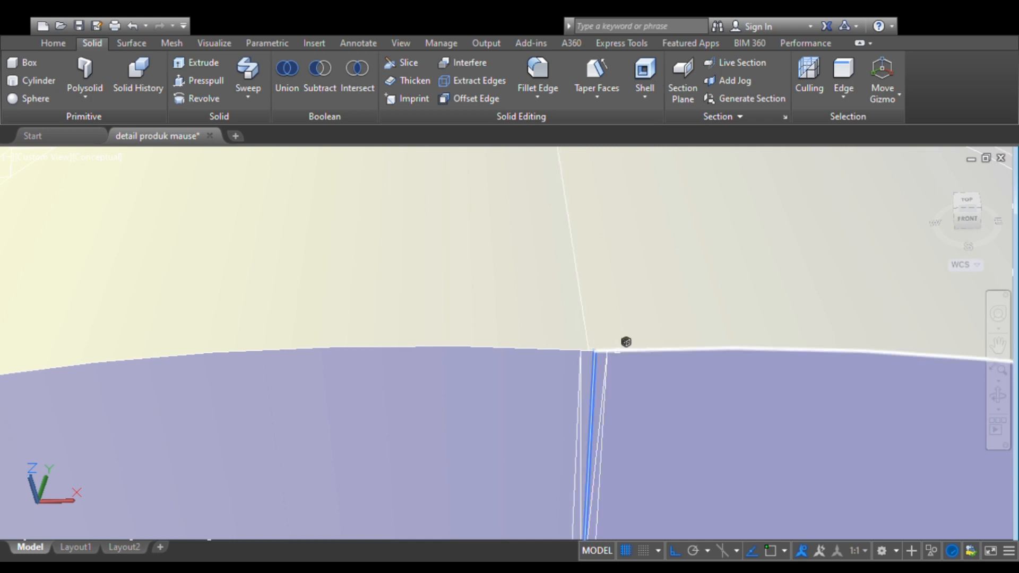
pyautogui.click(611, 351)
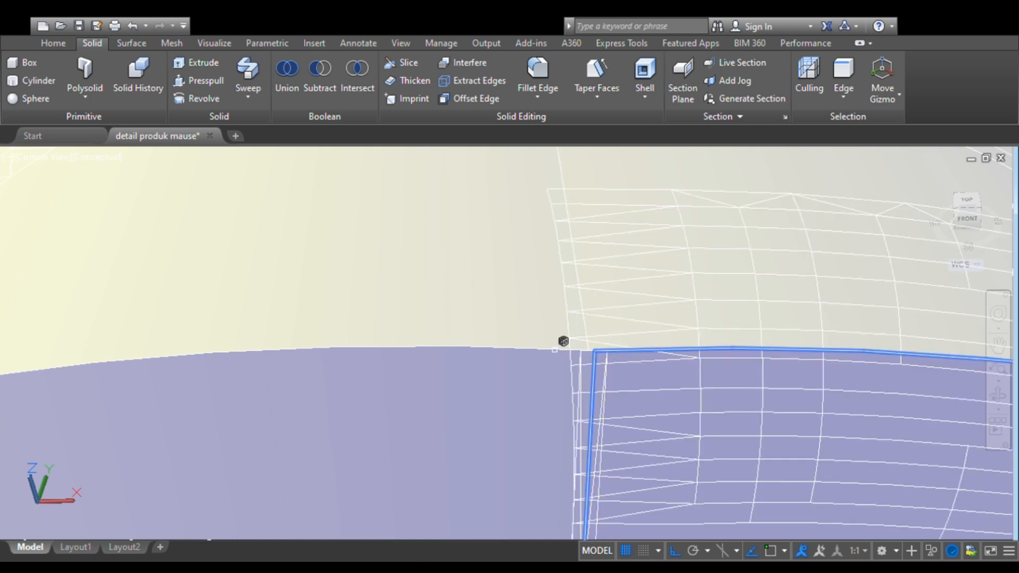
pyautogui.click(555, 350)
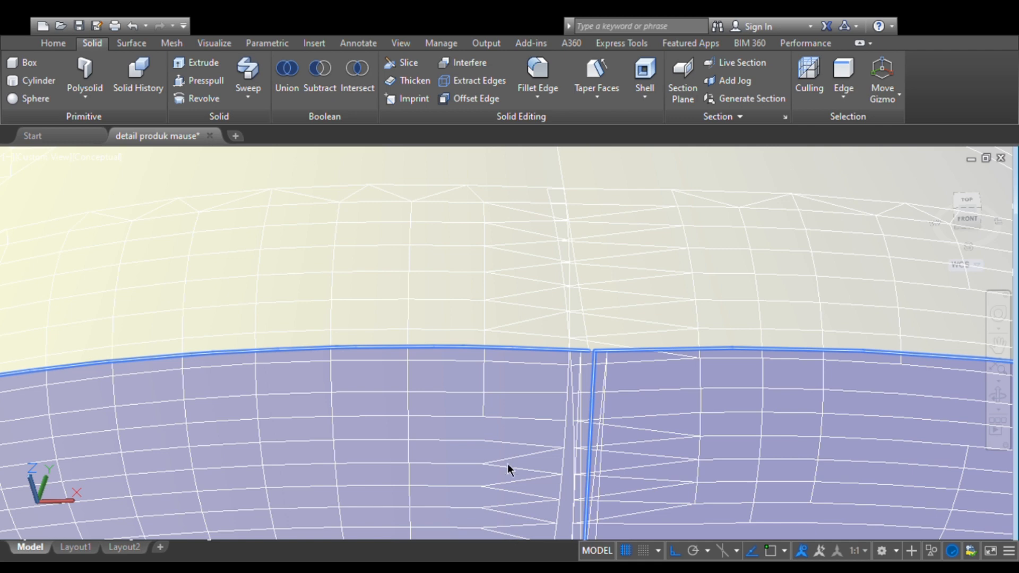
pyautogui.scroll(-6, 520, 414)
pyautogui.press('Return')
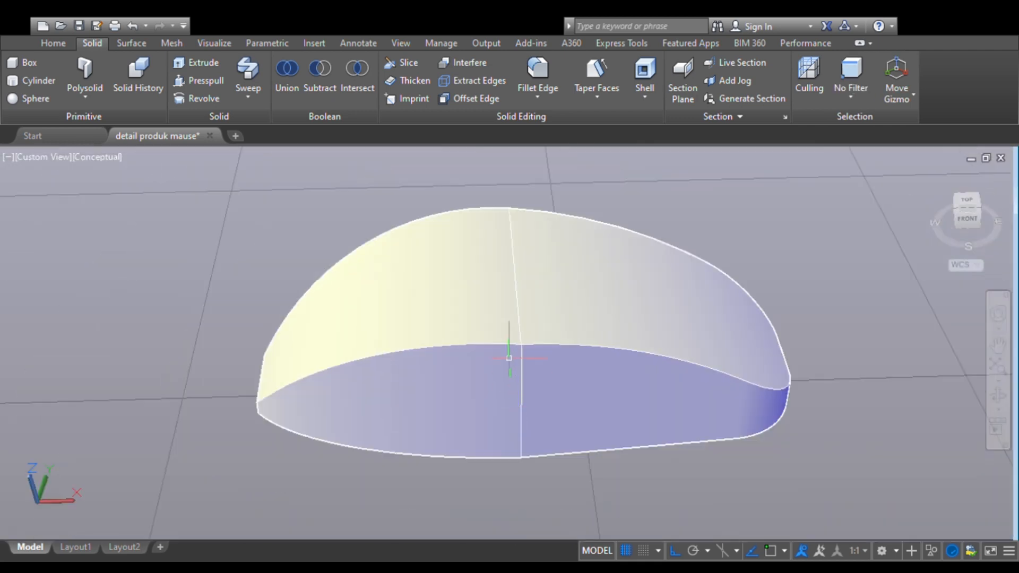
# - Restart the edge fillet on the plain mouse body, selecting both upper edge segments along the near side
pyautogui.scroll(1, 494, 353)
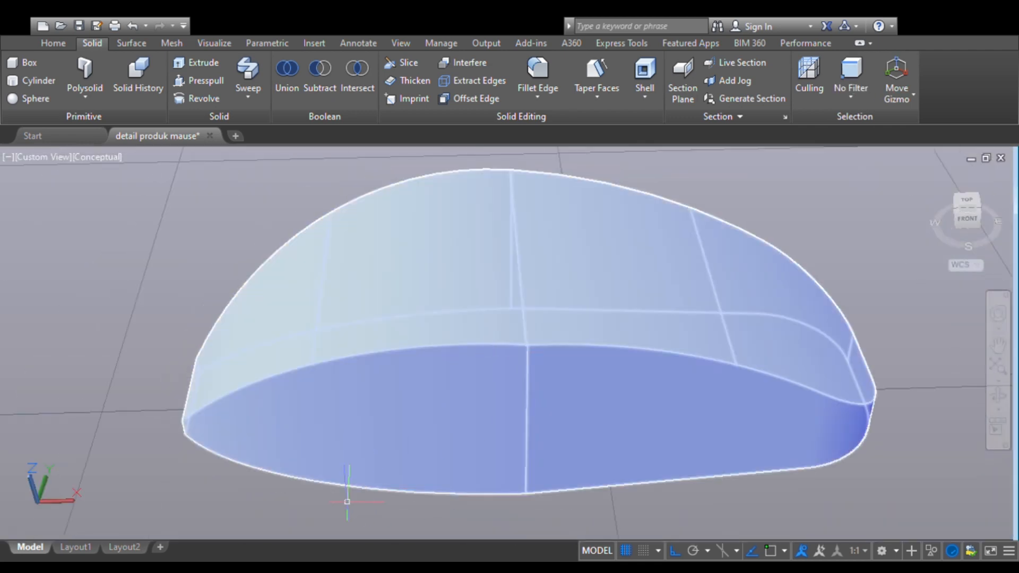
pyautogui.click(538, 69)
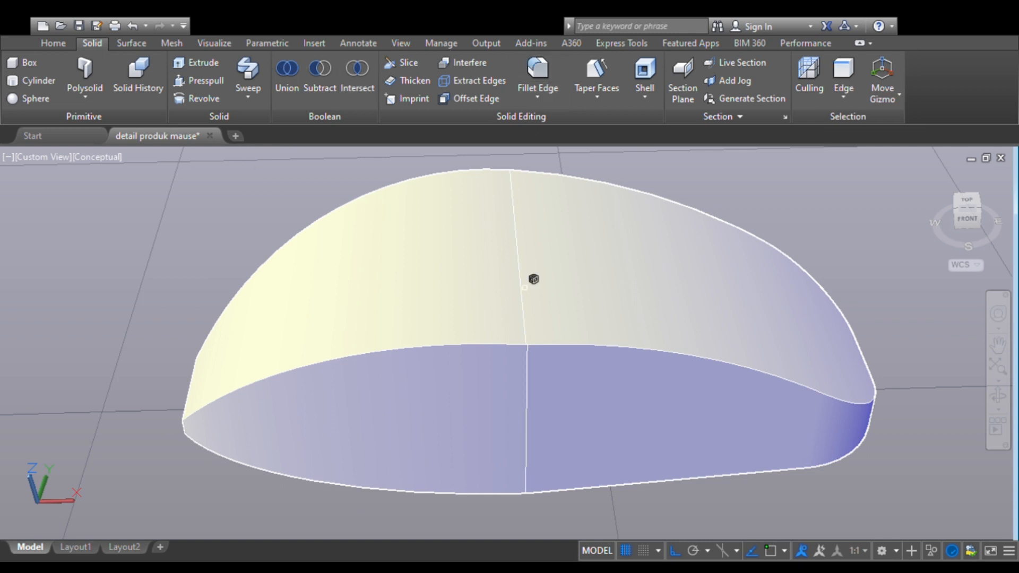
pyautogui.scroll(2, 540, 331)
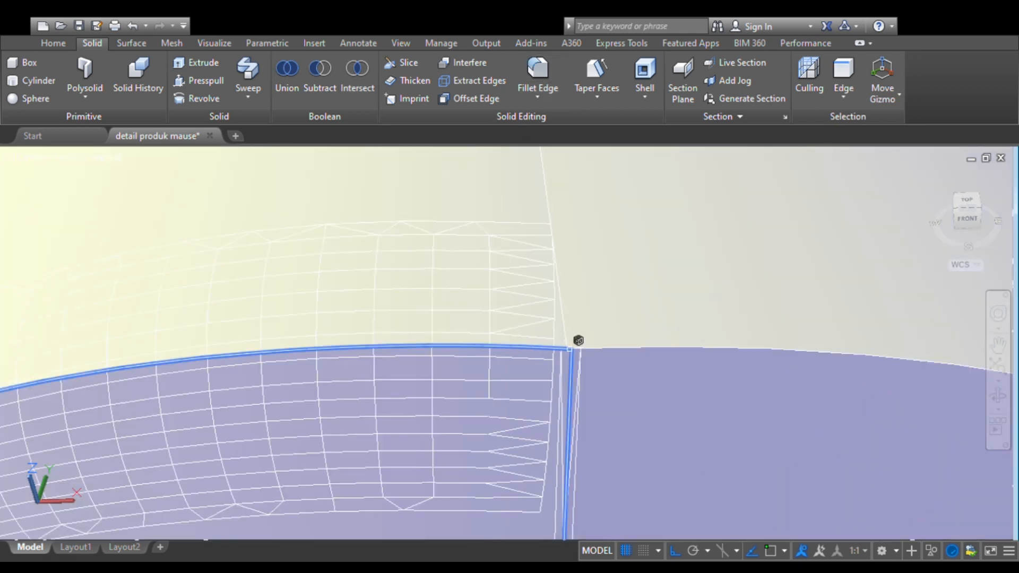
pyautogui.scroll(-2, 596, 331)
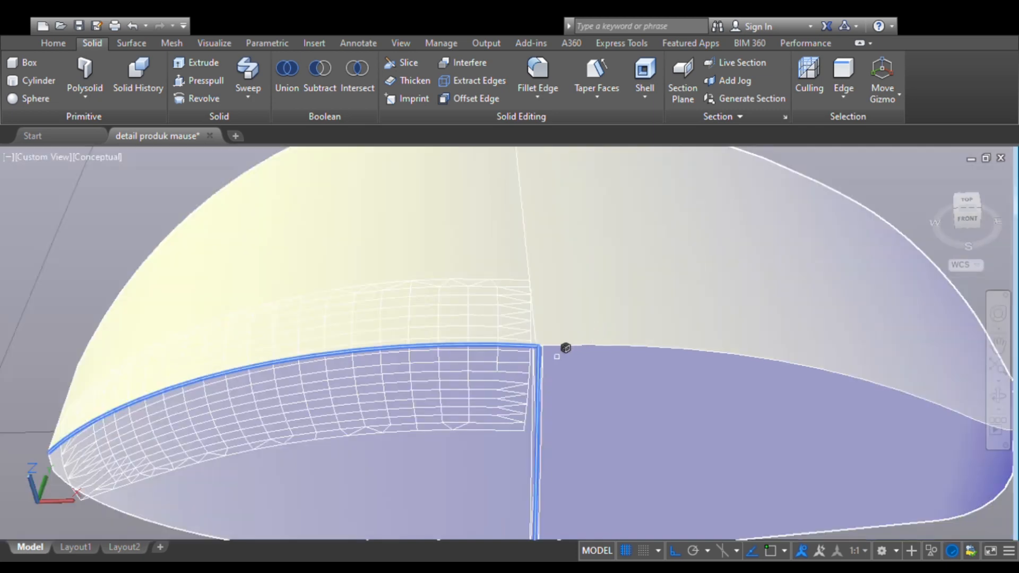
pyautogui.scroll(4, 541, 347)
pyautogui.scroll(-2, 563, 347)
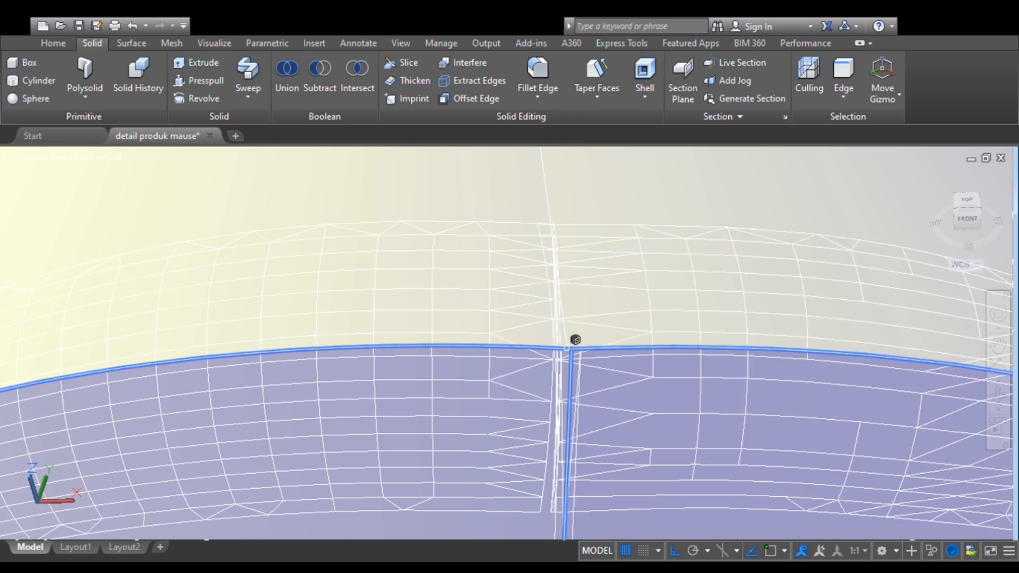
pyautogui.scroll(-5, 577, 338)
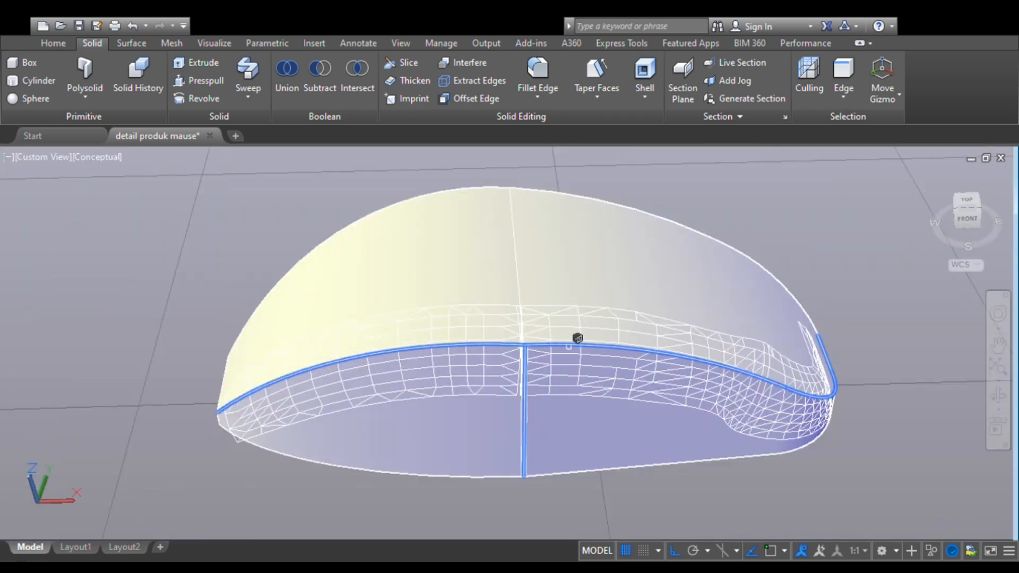
# - Add the upper edge segments on the opposite side and apply the edge fillet to the plain mouse body
pyautogui.click(998, 398)
pyautogui.moveTo(774, 366); pyautogui.dragTo(454, 378)
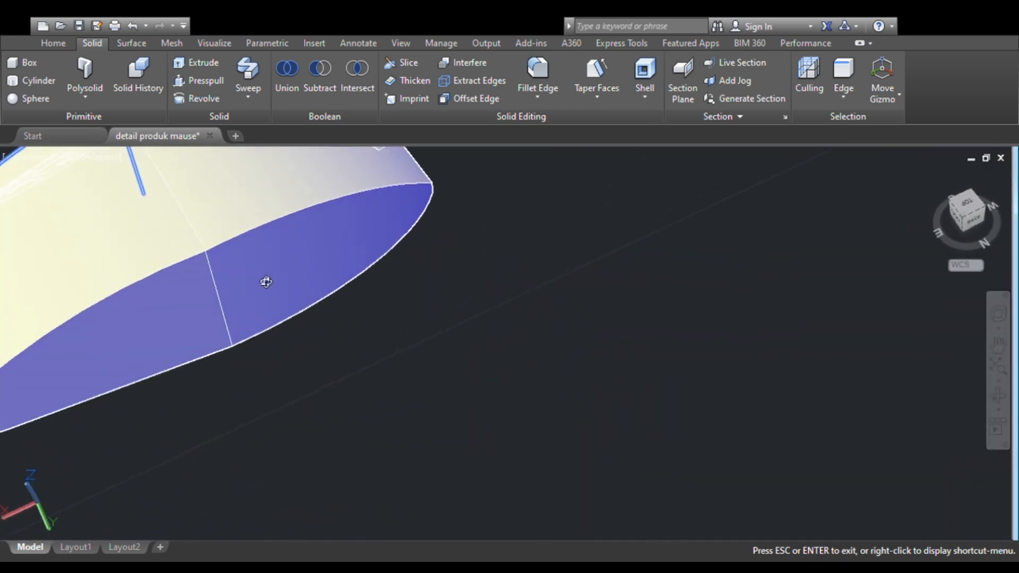
pyautogui.scroll(2, 266, 281)
pyautogui.moveTo(243, 268); pyautogui.dragTo(419, 337, button='middle')
pyautogui.scroll(2, 368, 306)
pyautogui.scroll(1, 369, 307)
pyautogui.moveTo(361, 300); pyautogui.dragTo(462, 331, button='middle')
pyautogui.scroll(2, 436, 320)
pyautogui.moveTo(403, 311); pyautogui.dragTo(525, 326, button='middle')
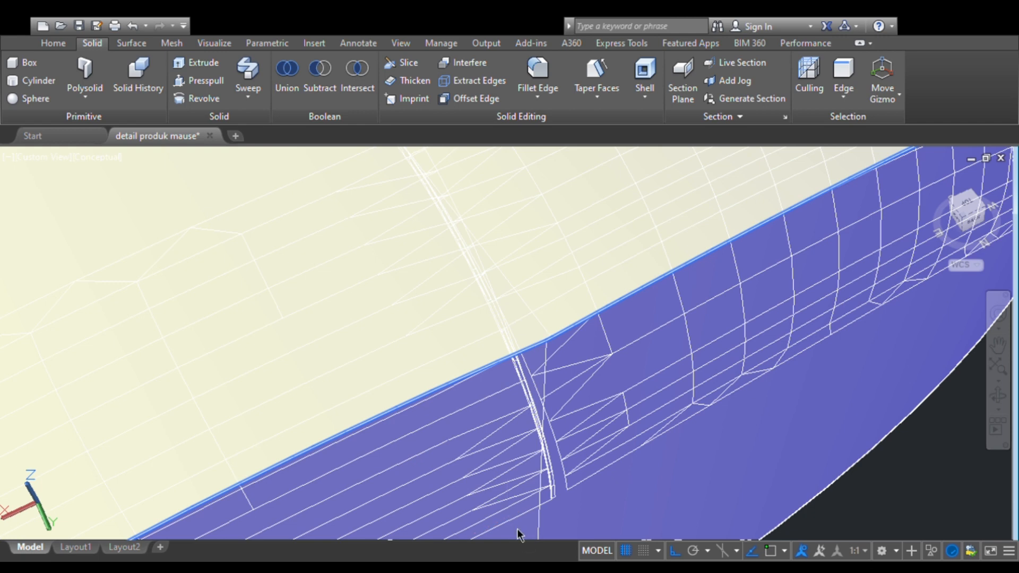
pyautogui.scroll(5, 517, 534)
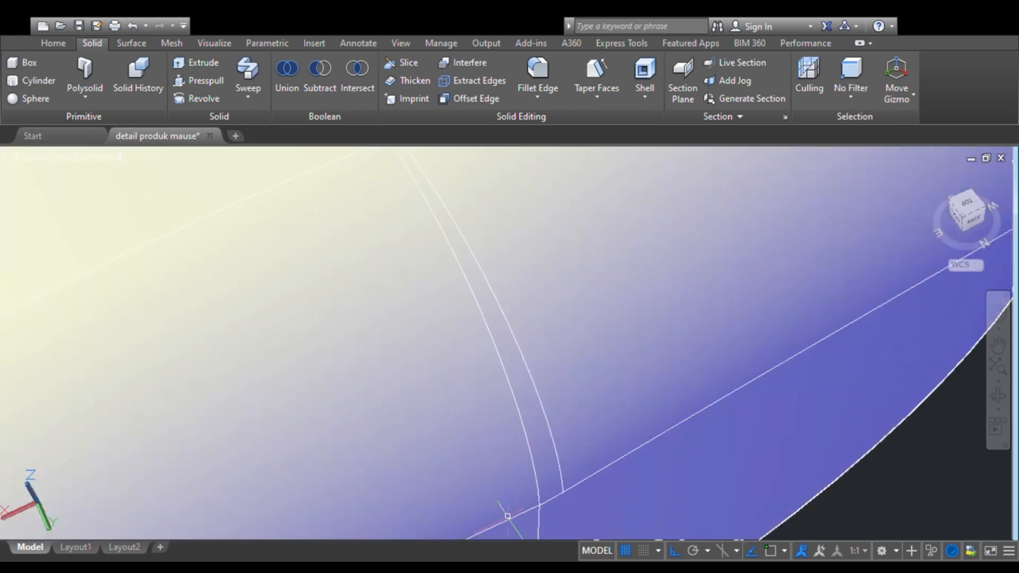
# - Copy both filleted mouse bodies together in the top view, placing each copy directly beside its original
pyautogui.scroll(-5, 509, 504)
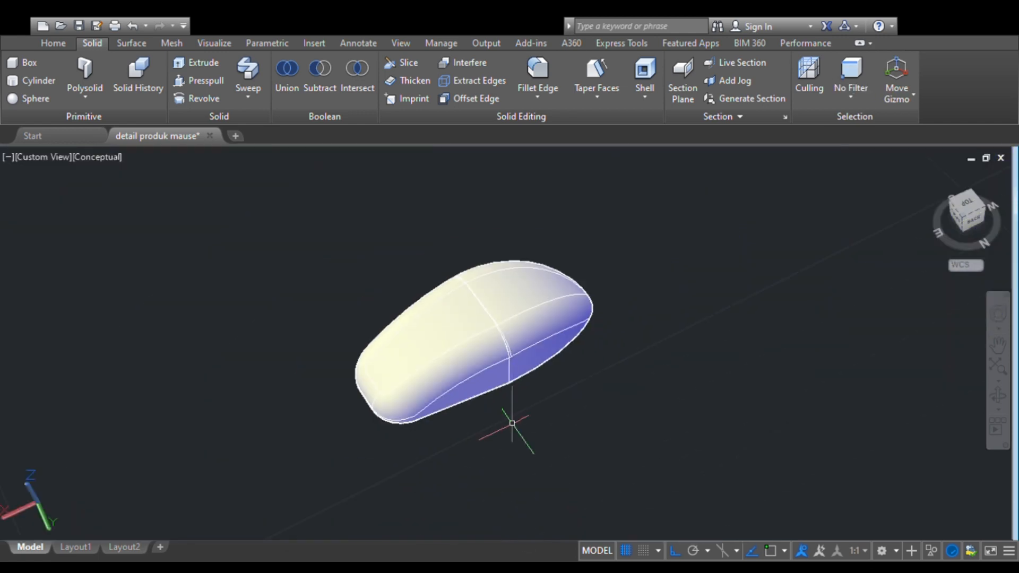
pyautogui.click(968, 204)
pyautogui.scroll(3, 597, 342)
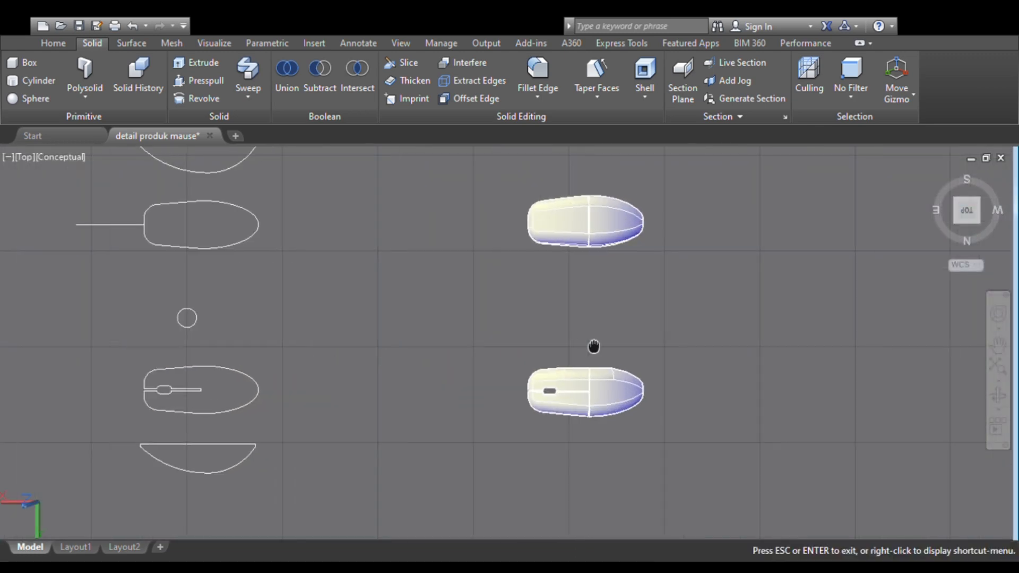
pyautogui.moveTo(594, 346); pyautogui.dragTo(446, 335, button='middle')
pyautogui.scroll(4, 474, 334)
pyautogui.scroll(-2, 440, 327)
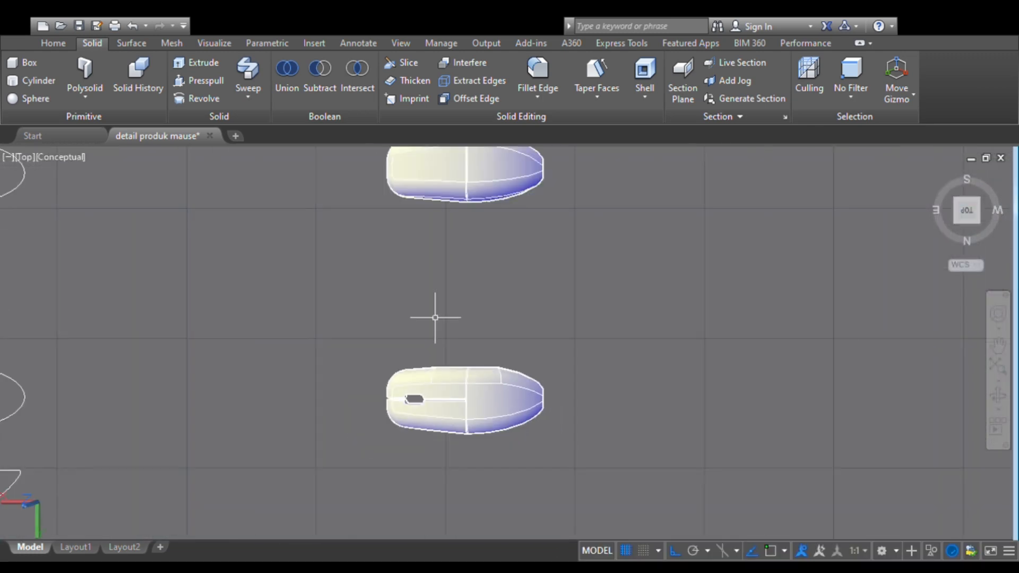
pyautogui.scroll(-1, 435, 317)
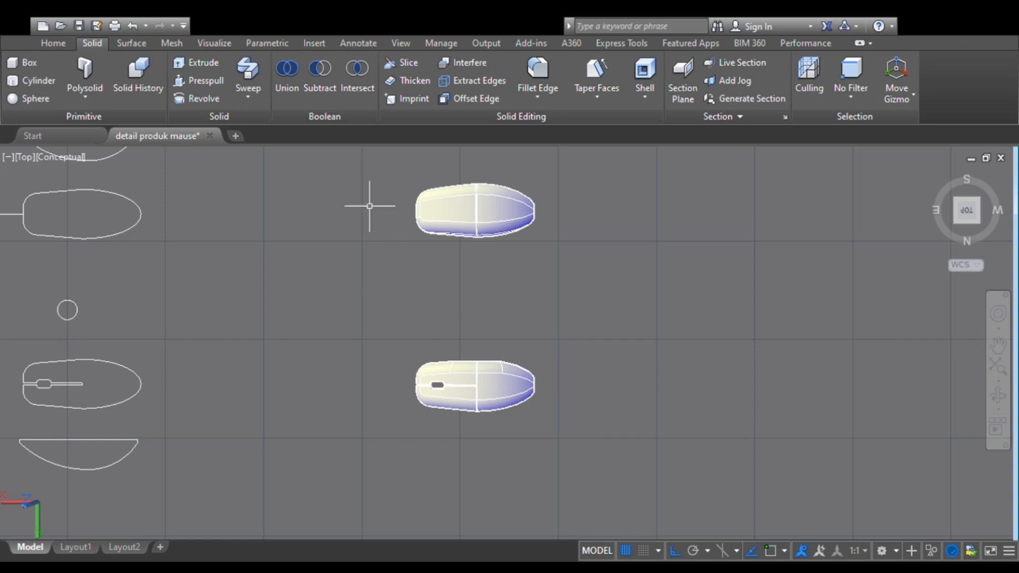
pyautogui.click(375, 170)
pyautogui.click(611, 456)
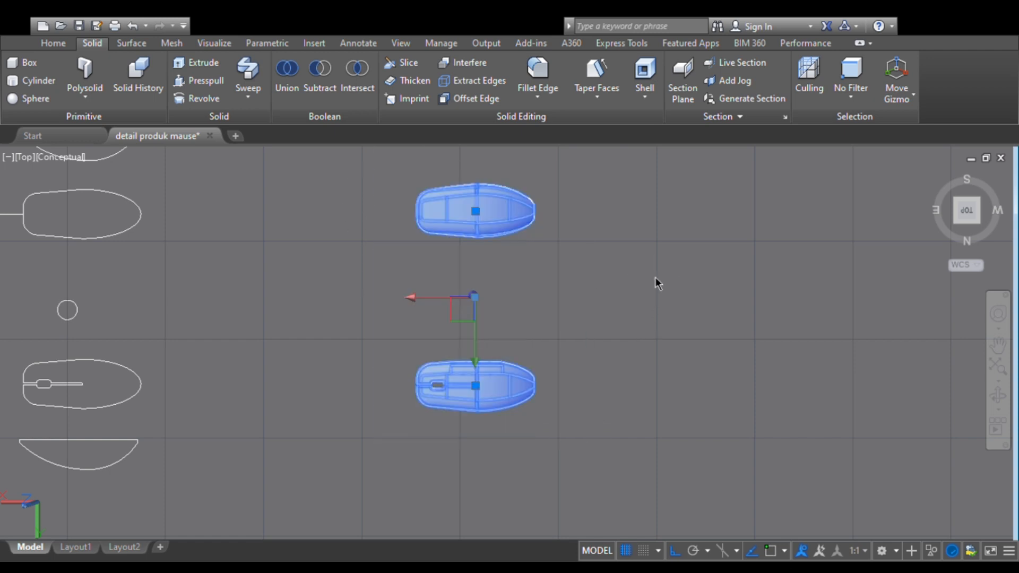
pyautogui.click(699, 343)
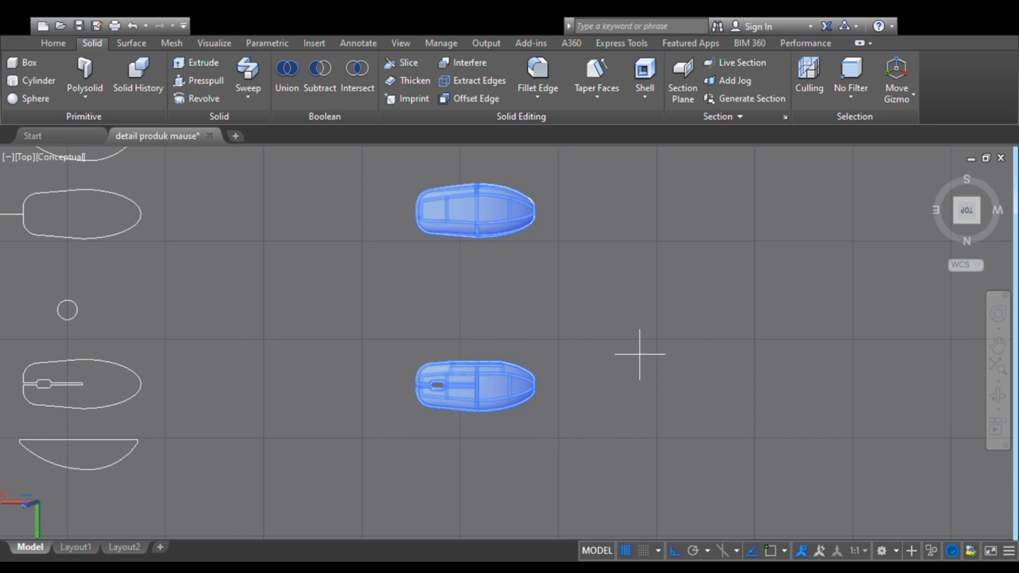
pyautogui.click(538, 384)
pyautogui.click(539, 312)
# - Scale the inner slotted mouse copy down uniformly by a factor of 0.97
pyautogui.scroll(-1, 535, 319)
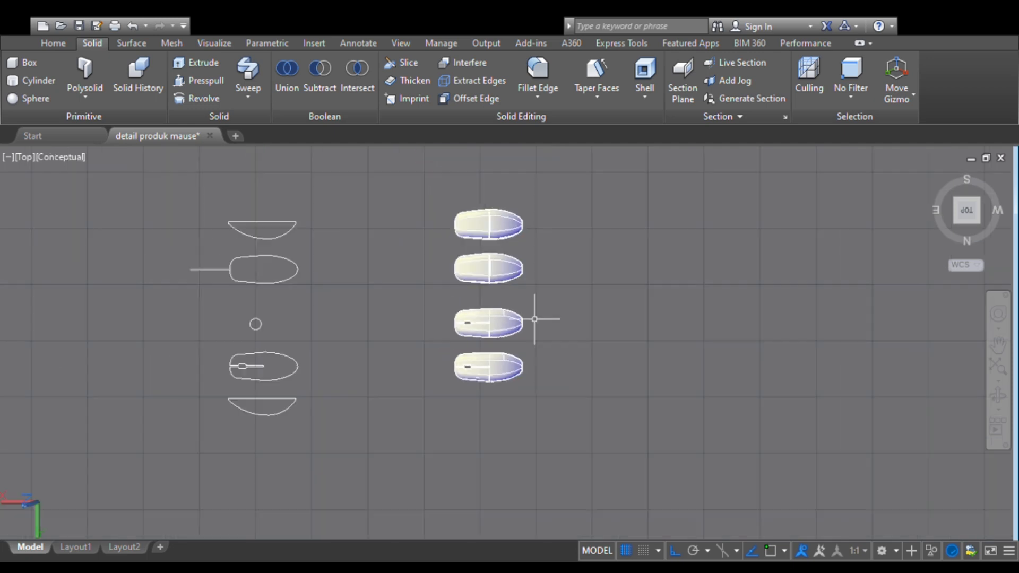
pyautogui.scroll(1, 544, 261)
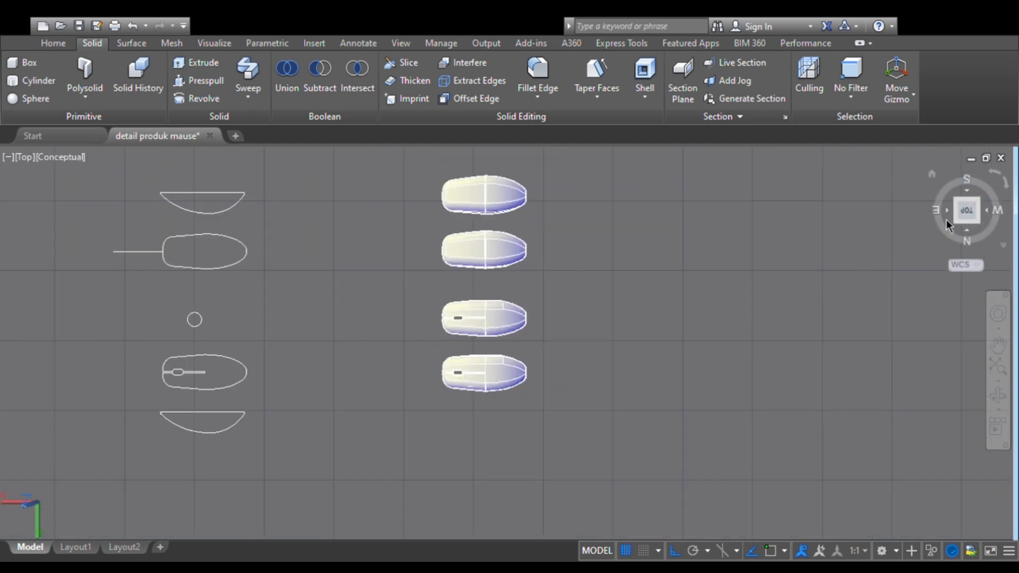
pyautogui.click(960, 228)
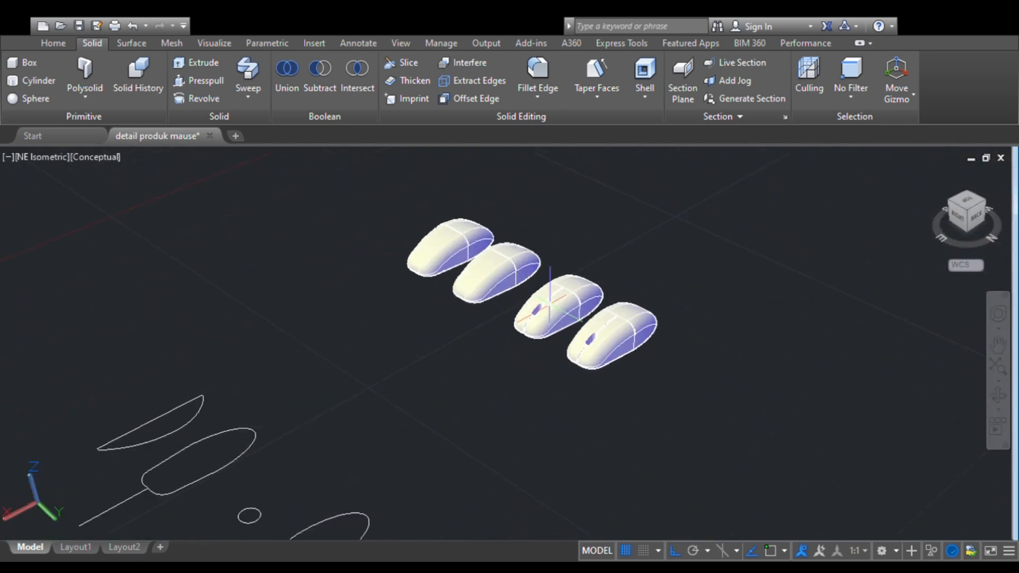
pyautogui.moveTo(562, 304); pyautogui.dragTo(389, 403, button='middle')
pyautogui.scroll(3, 402, 363)
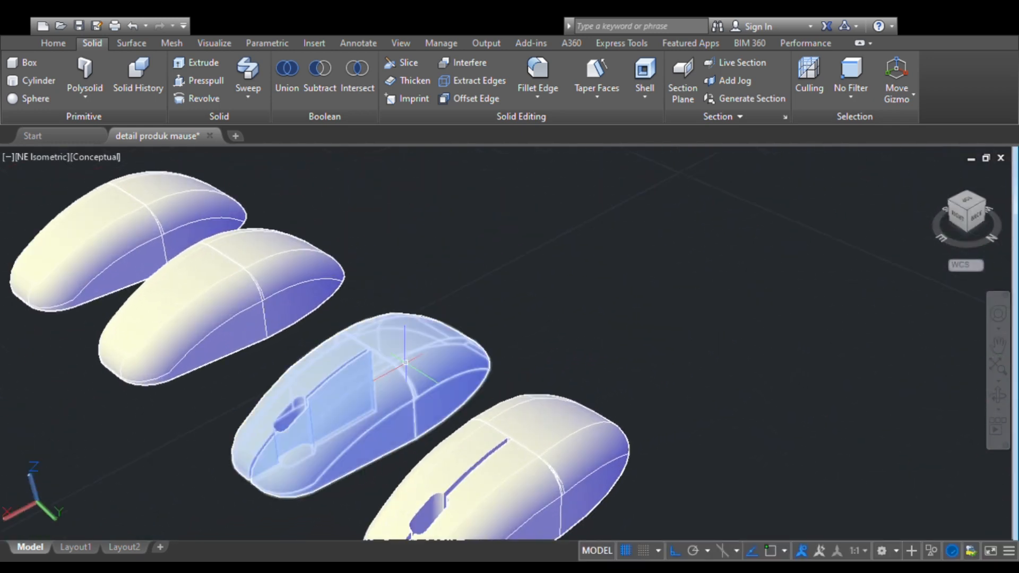
pyautogui.click(401, 363)
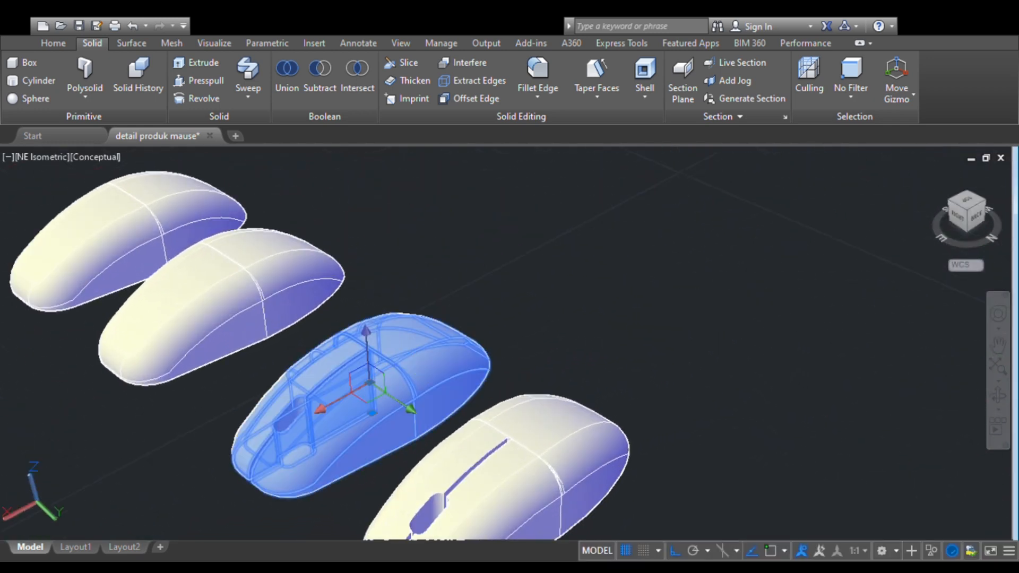
pyautogui.click(438, 405)
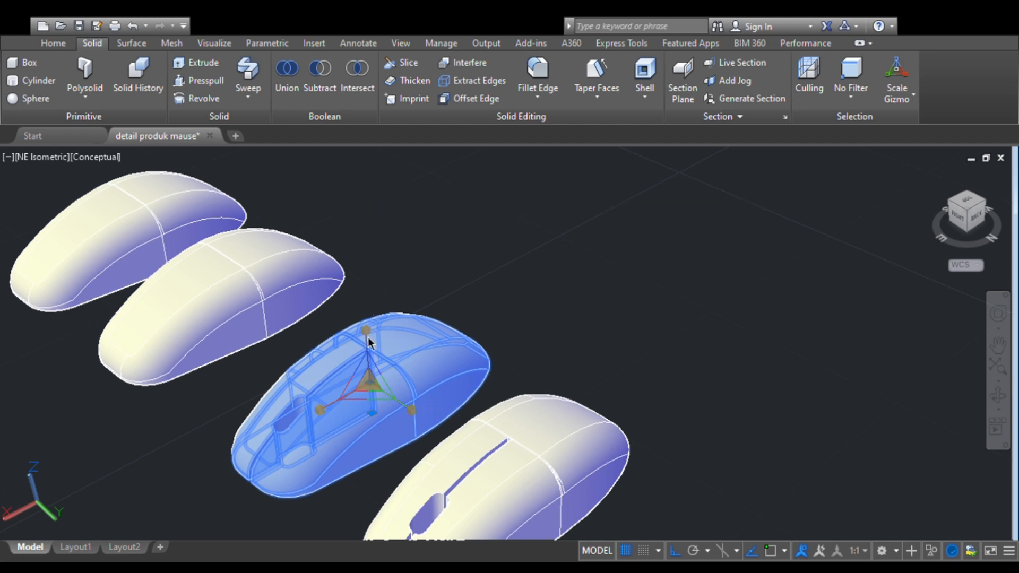
pyautogui.moveTo(370, 383); pyautogui.dragTo(369, 349)
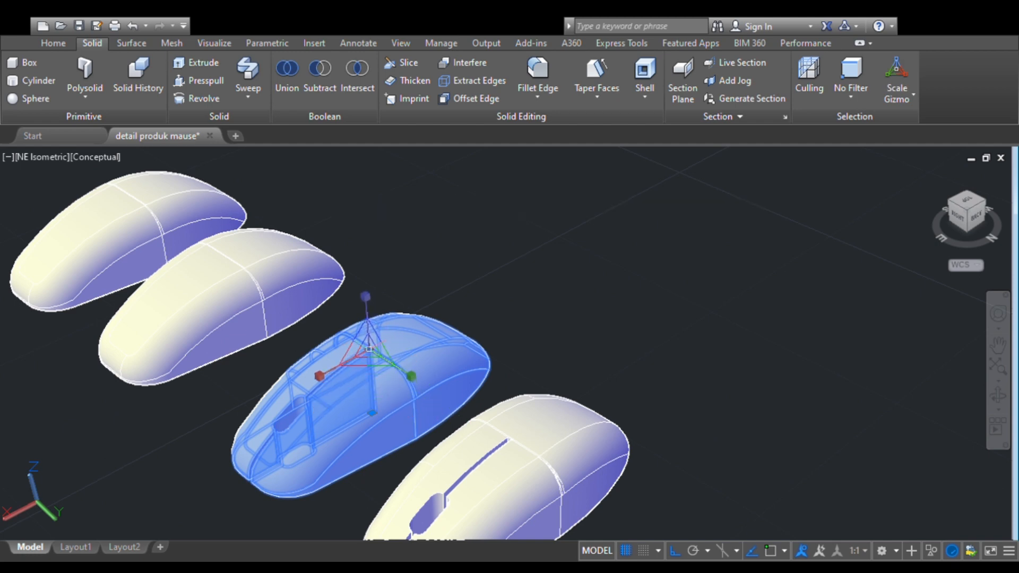
pyautogui.click(366, 297)
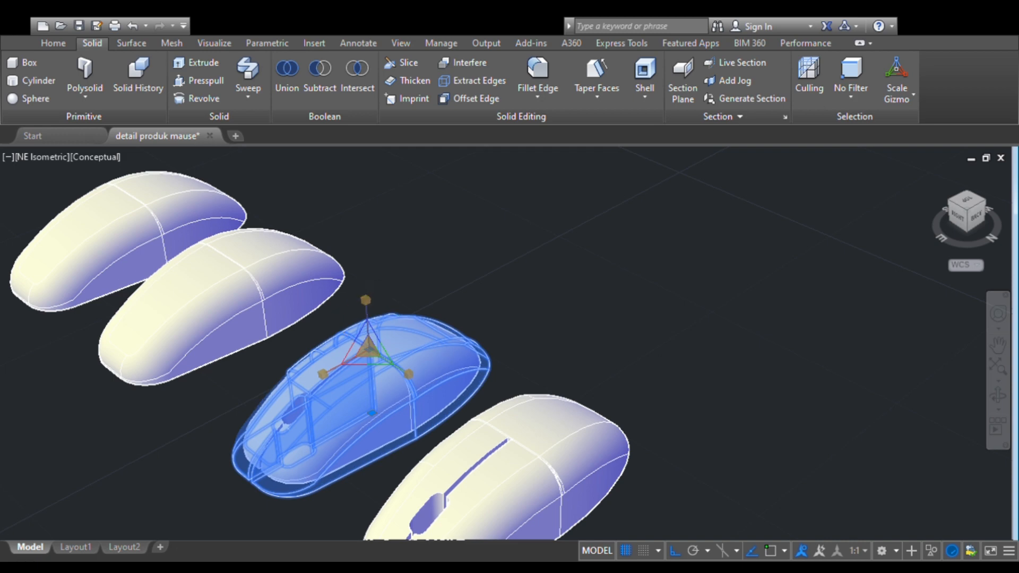
pyautogui.click(366, 297)
pyautogui.press('Escape')
# - Change the colour of the scaled-down slotted mouse body to green
pyautogui.scroll(-2, 290, 304)
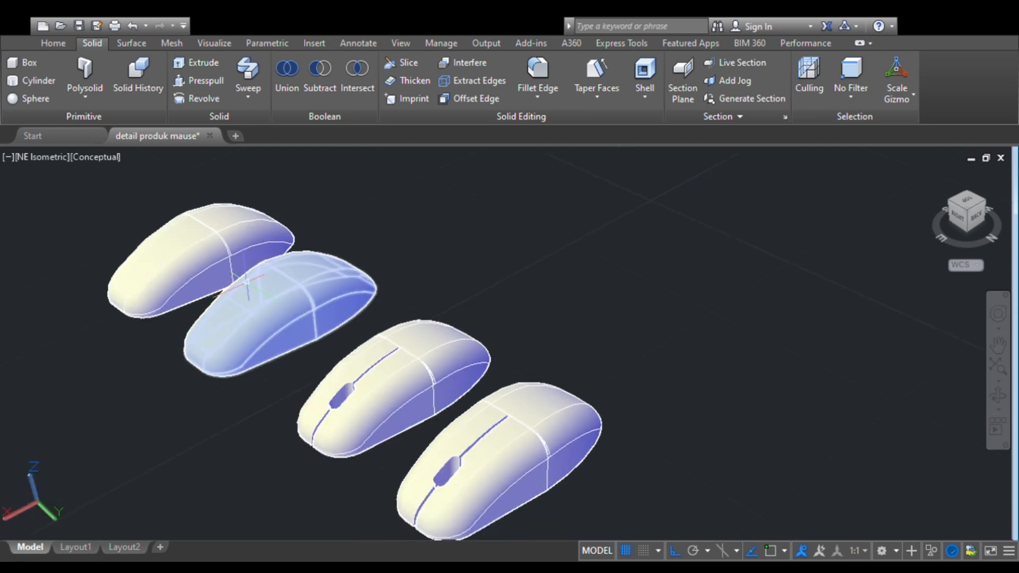
pyautogui.scroll(2, 211, 251)
pyautogui.click(356, 374)
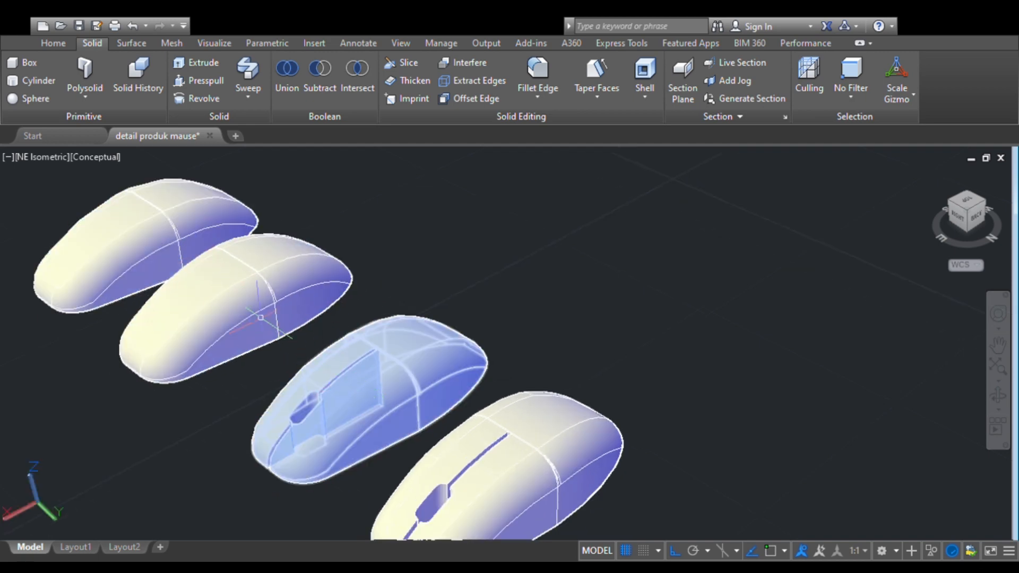
pyautogui.click(348, 386)
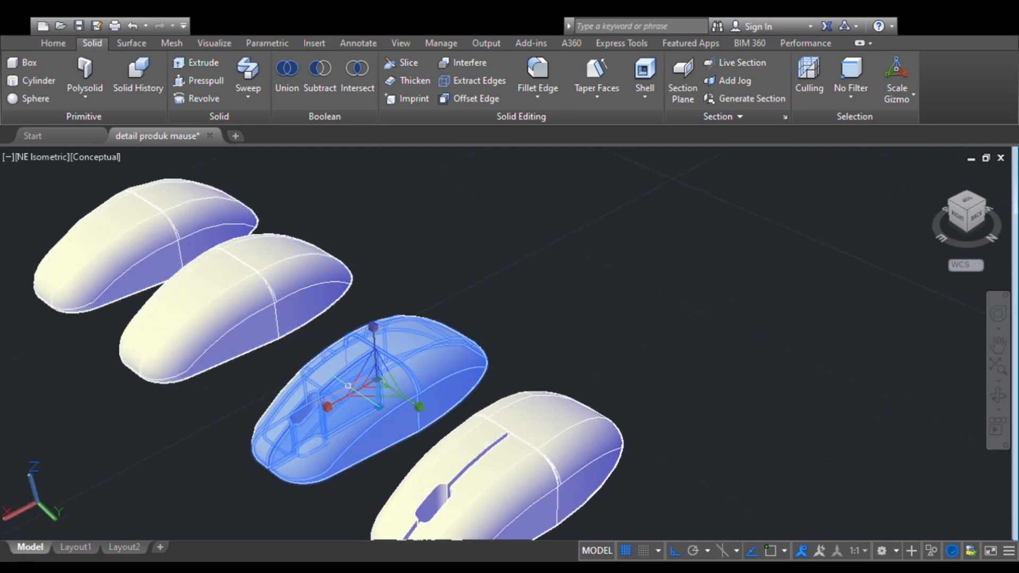
pyautogui.click(521, 307)
pyautogui.click(502, 367)
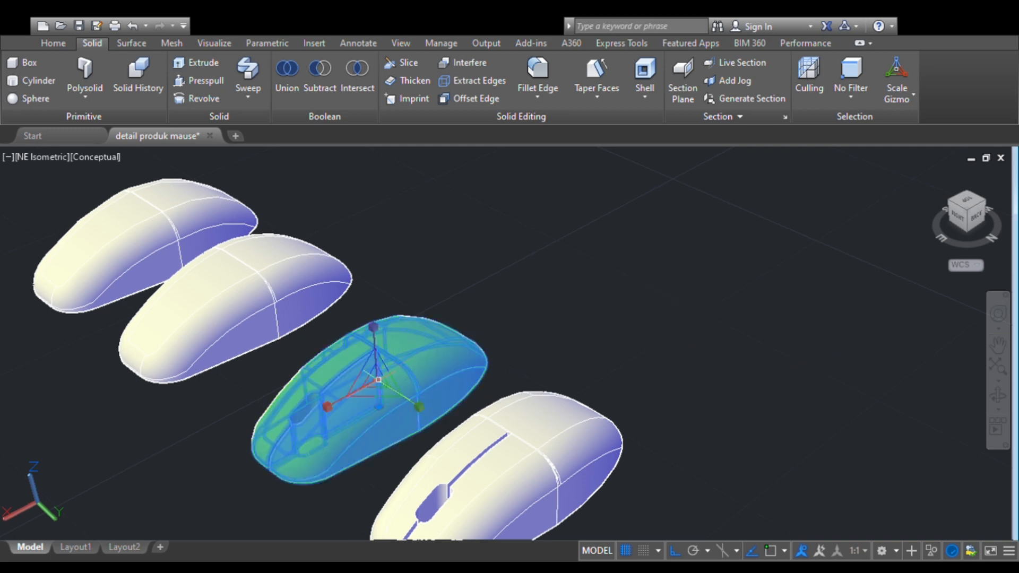
# - Move the green slotted body onto the neighbouring plain mouse body, matching the lower rear ends of both bodies
pyautogui.press('Escape')
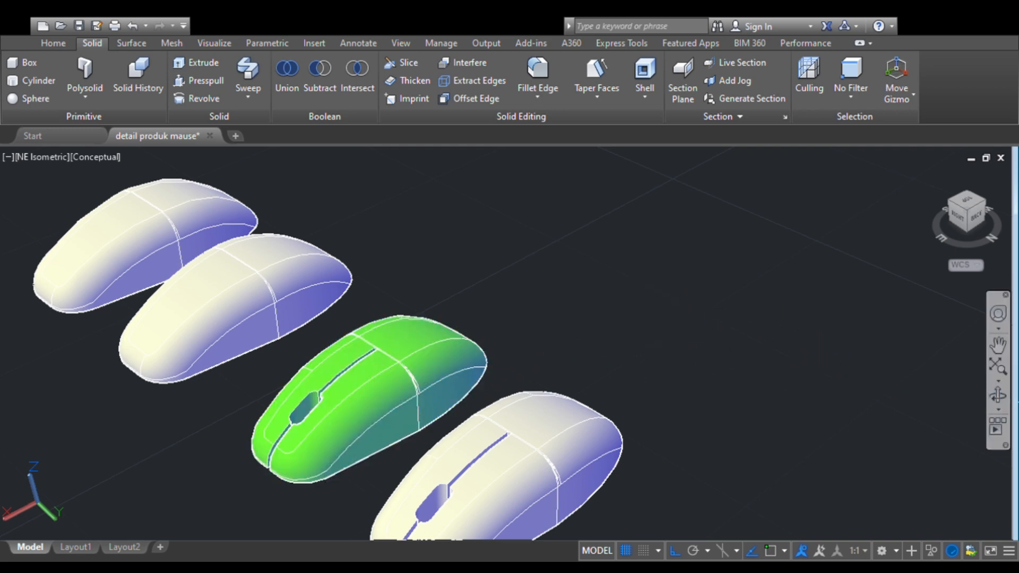
pyautogui.click(998, 395)
pyautogui.moveTo(462, 390); pyautogui.dragTo(435, 392)
pyautogui.press('Escape')
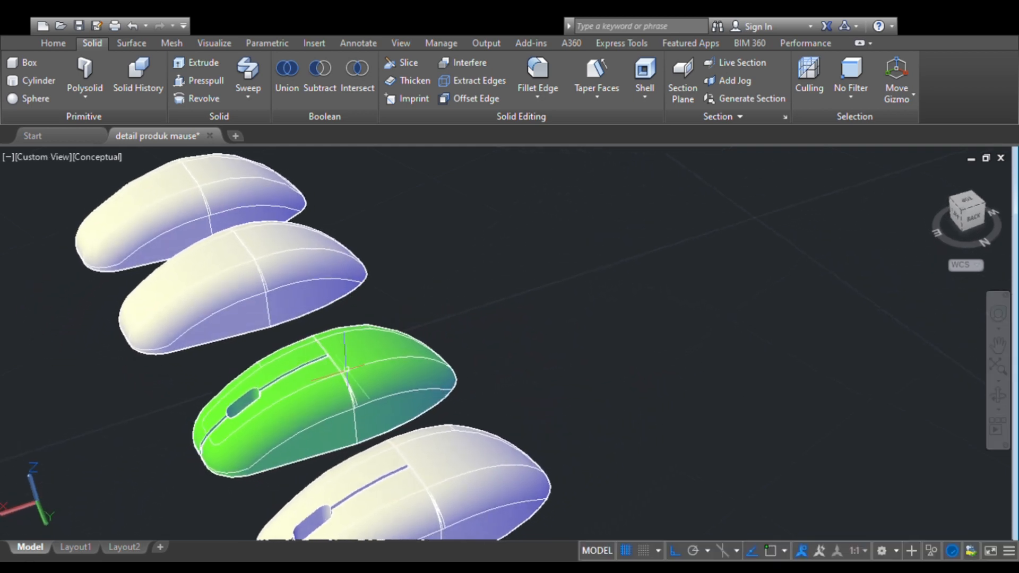
pyautogui.click(422, 358)
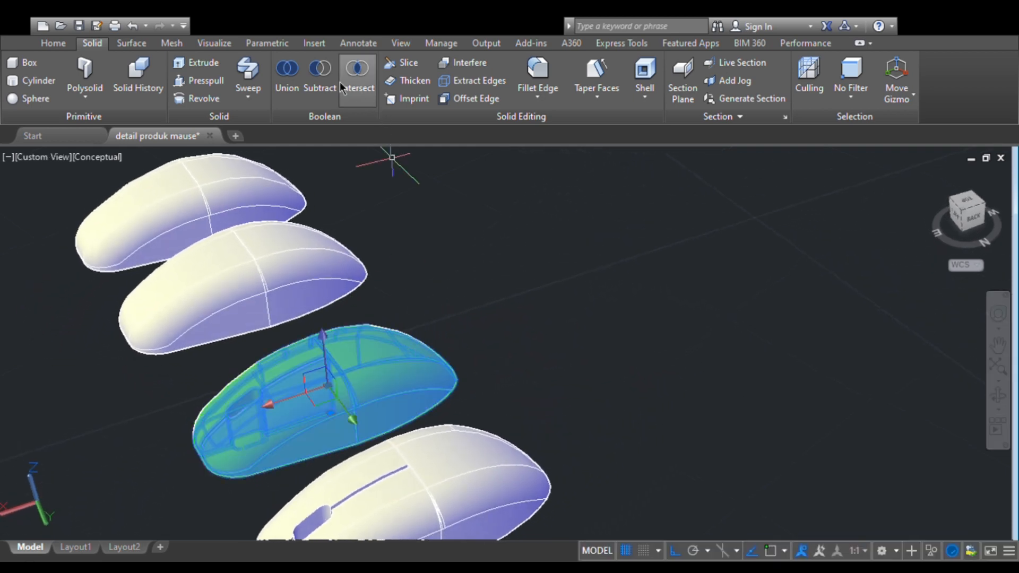
pyautogui.click(67, 43)
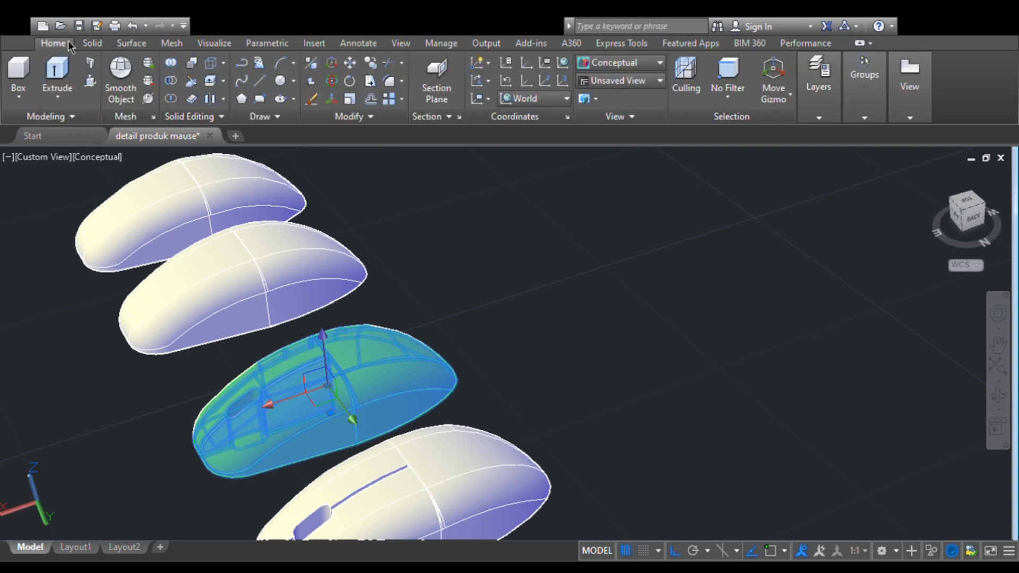
pyautogui.click(350, 64)
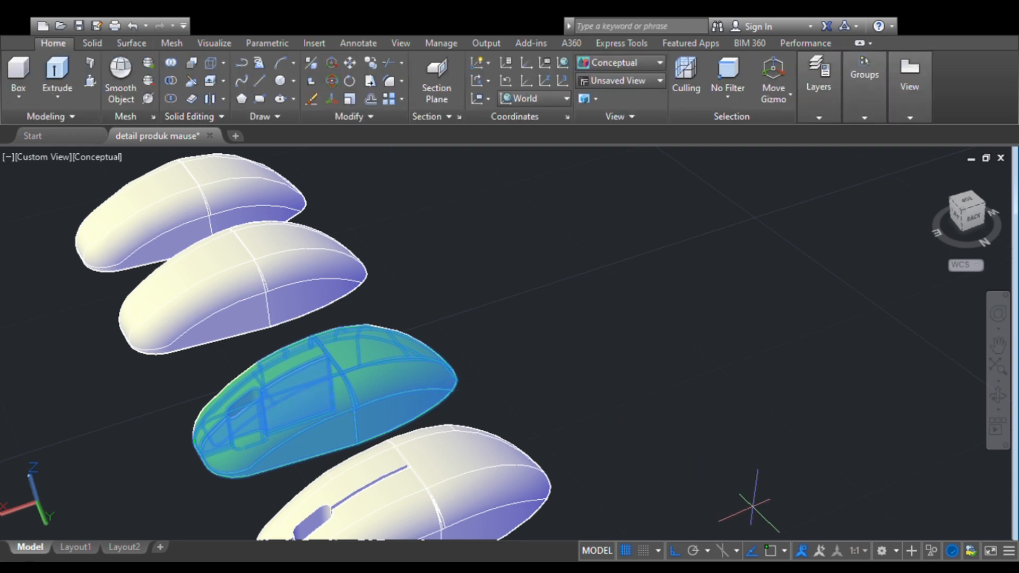
pyautogui.click(455, 379)
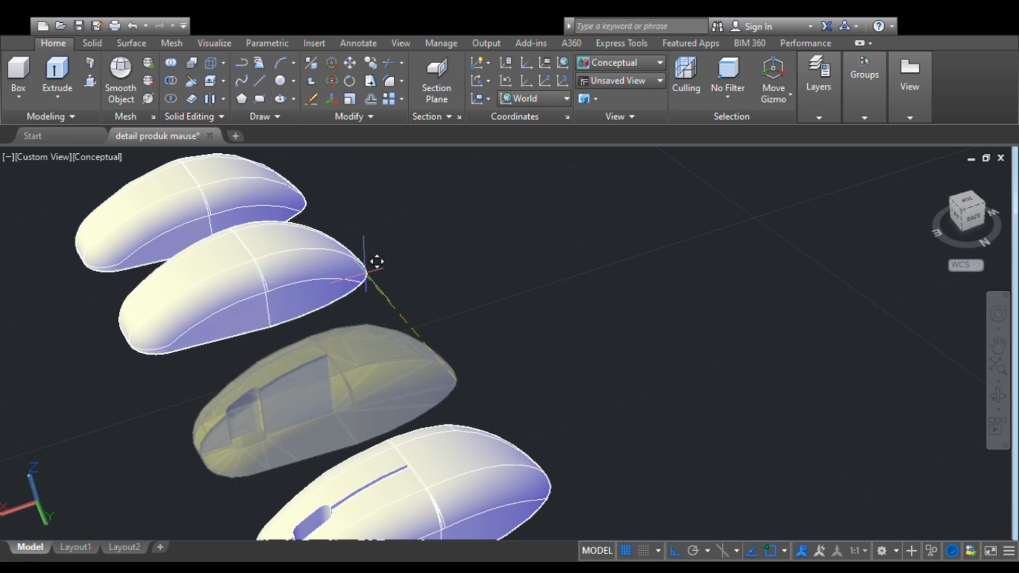
pyautogui.click(998, 395)
pyautogui.moveTo(464, 333); pyautogui.dragTo(418, 287)
pyautogui.press('Escape')
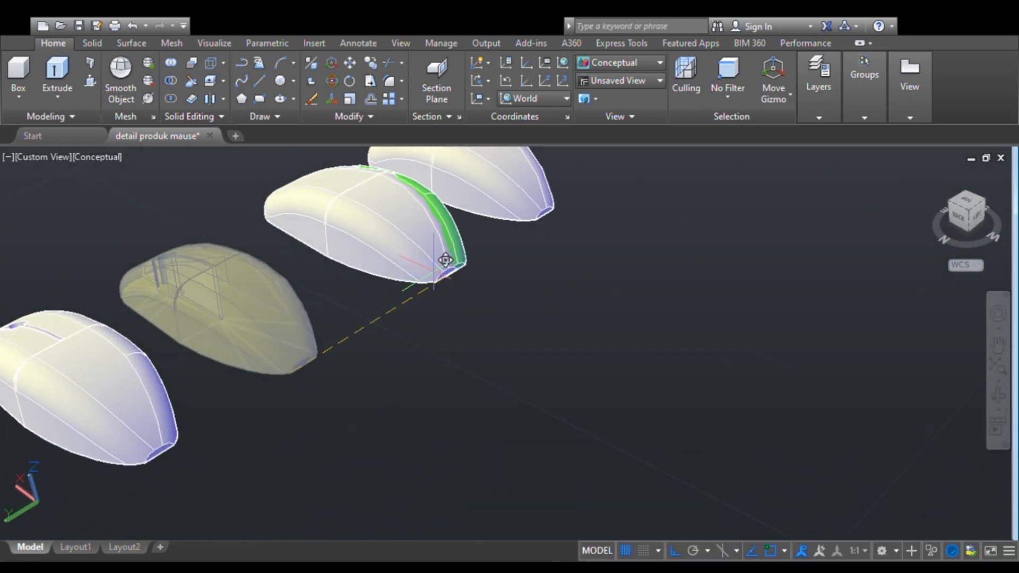
pyautogui.click(435, 280)
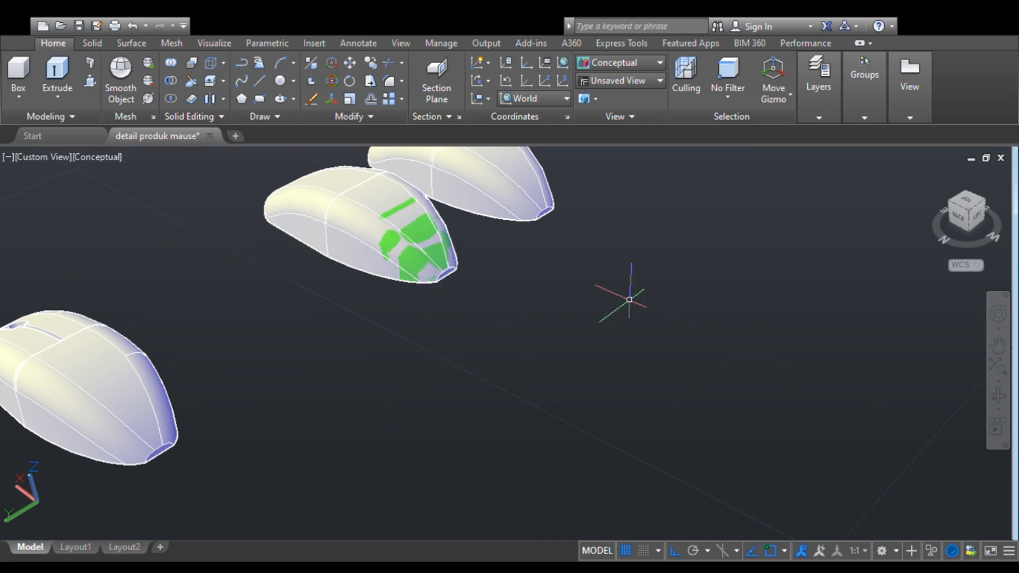
# - Lower the overlapped plain body slightly along the Z axis so the green body projects above it
pyautogui.click(997, 397)
pyautogui.moveTo(360, 357); pyautogui.dragTo(457, 385)
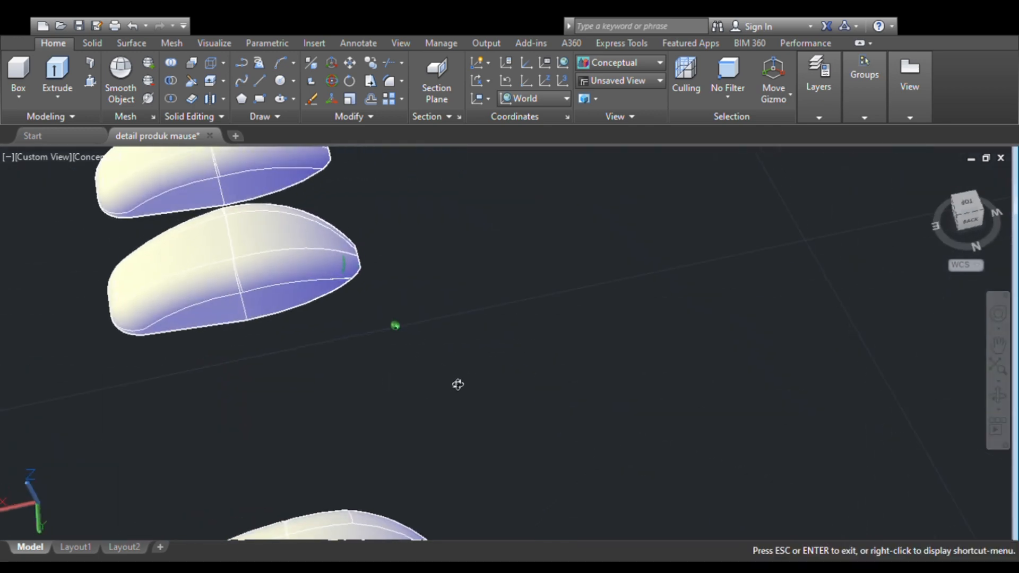
pyautogui.scroll(-1, 266, 301)
pyautogui.scroll(3, 263, 266)
pyautogui.press('Escape')
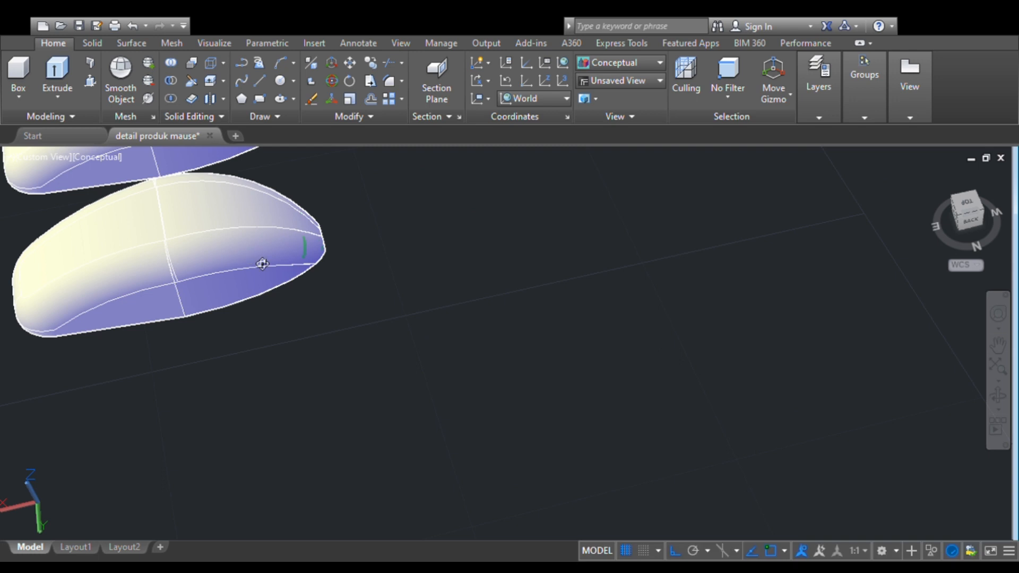
pyautogui.moveTo(262, 264); pyautogui.dragTo(391, 305, button='middle')
pyautogui.click(321, 296)
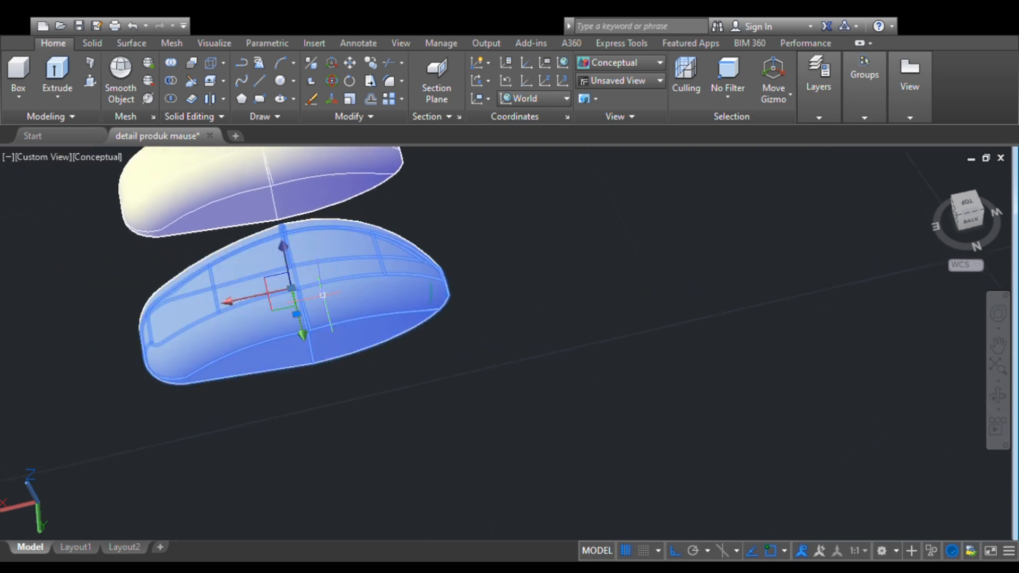
pyautogui.click(283, 254)
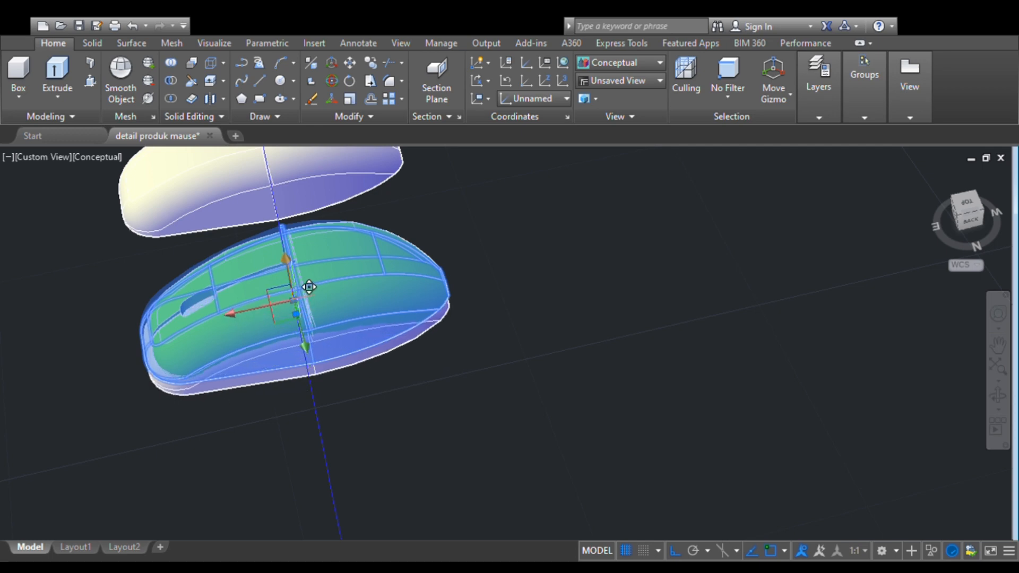
pyautogui.press('Escape')
pyautogui.press('Escape')
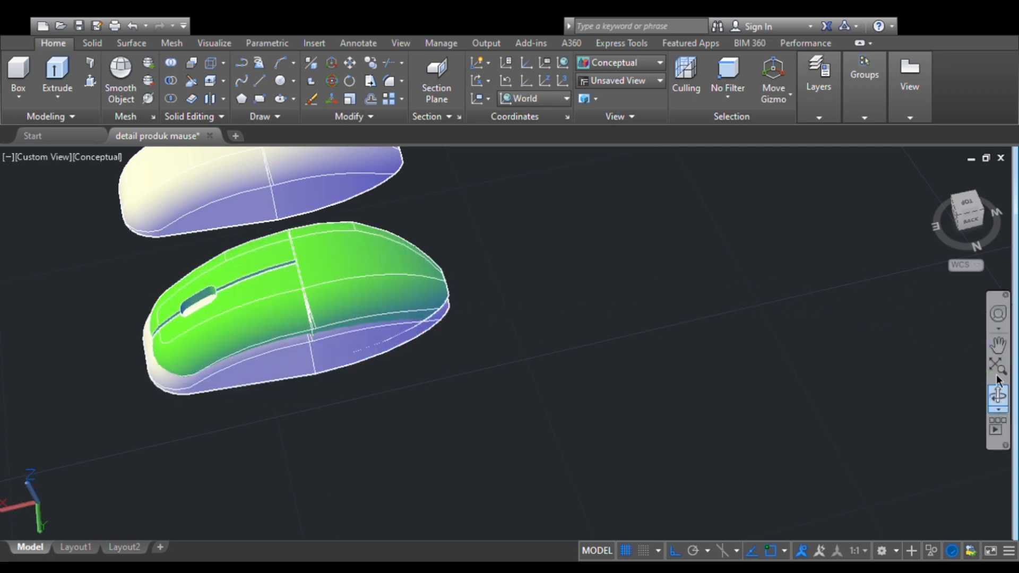
# - Nudge the green body crosswise along the Y axis in the top view to centre it over the plain body
pyautogui.click(974, 212)
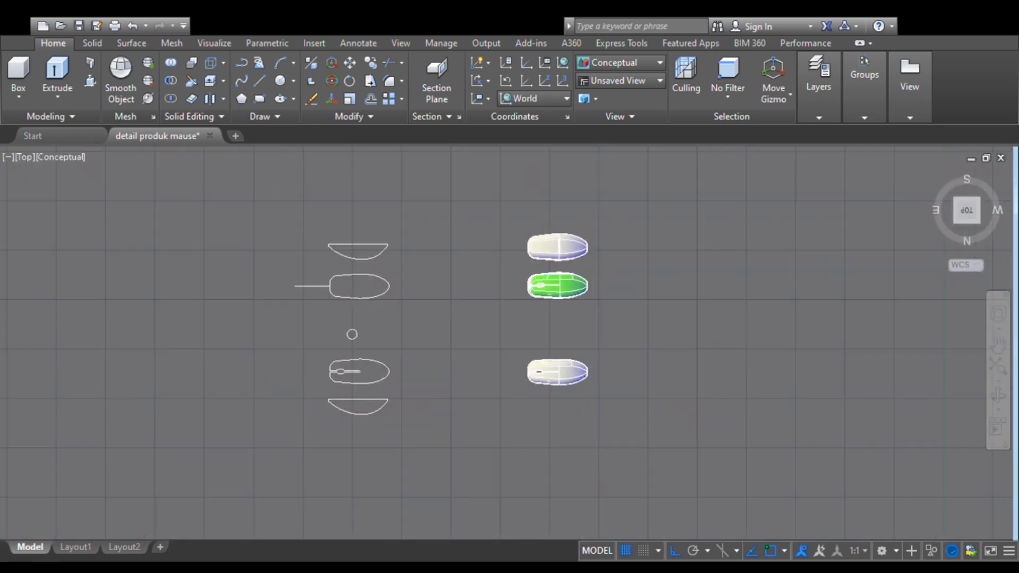
pyautogui.scroll(6, 525, 301)
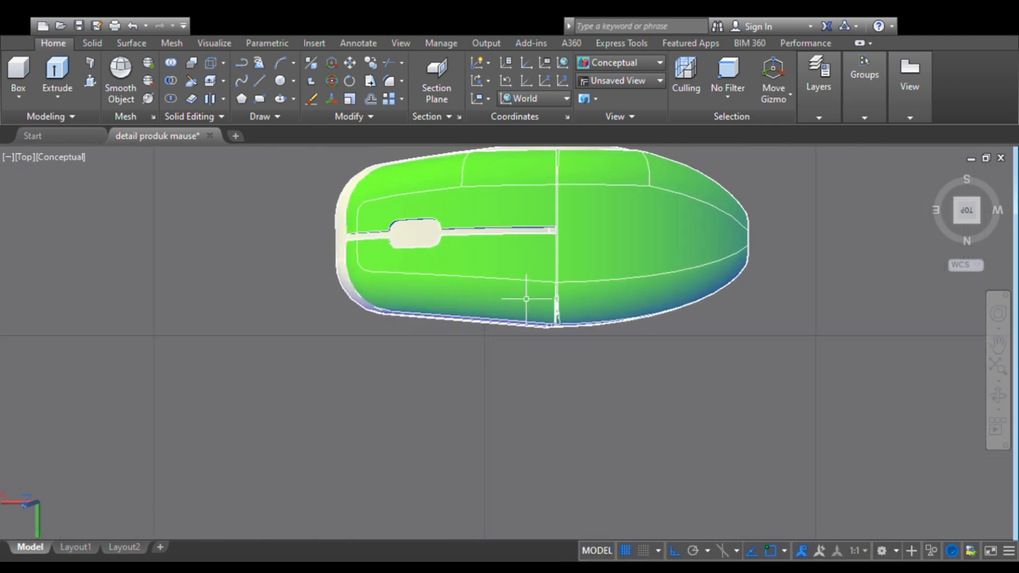
pyautogui.moveTo(527, 297); pyautogui.dragTo(410, 350, button='middle')
pyautogui.scroll(3, 489, 296)
pyautogui.scroll(-2, 489, 296)
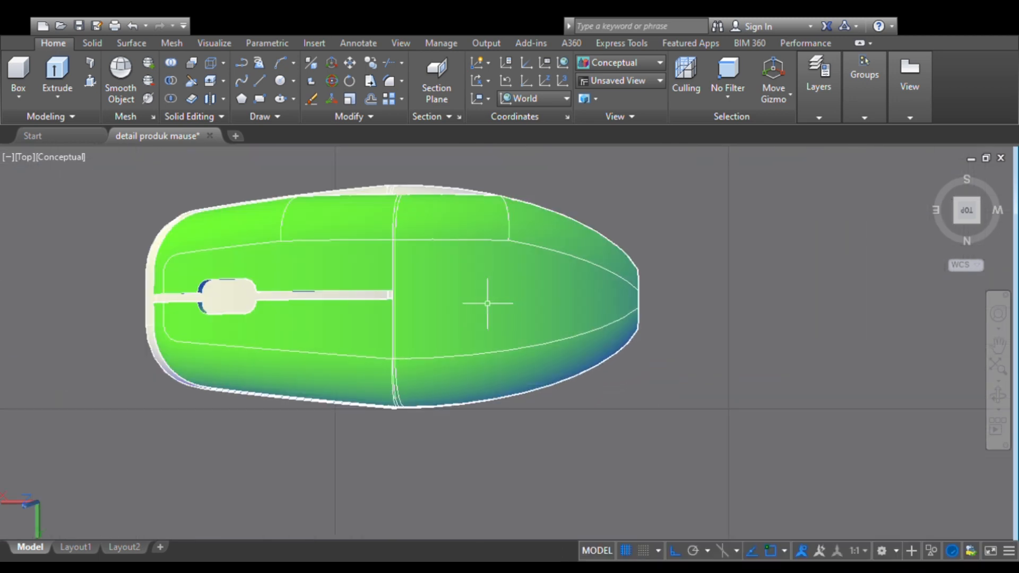
pyautogui.click(456, 299)
pyautogui.click(391, 362)
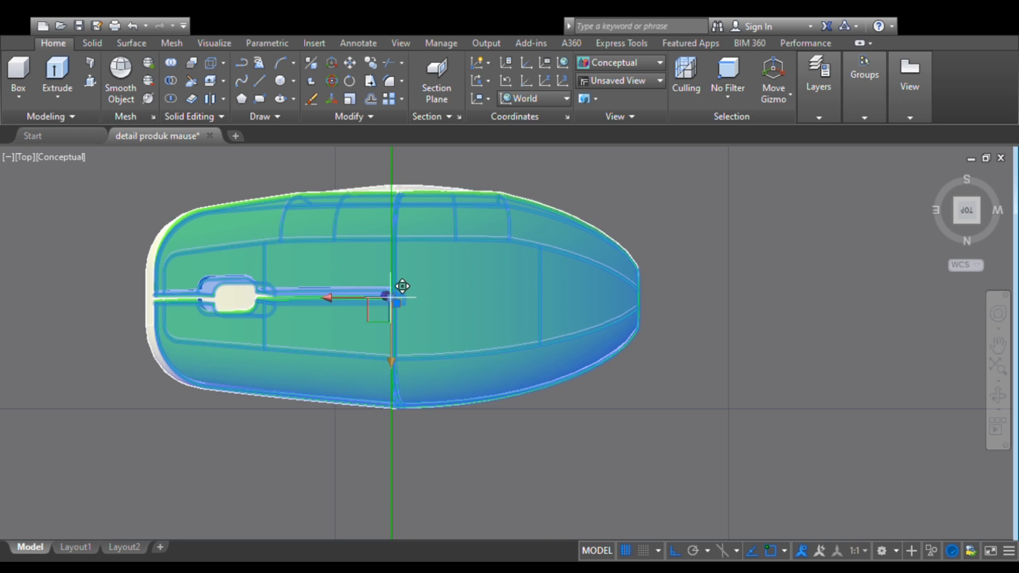
pyautogui.click(391, 297)
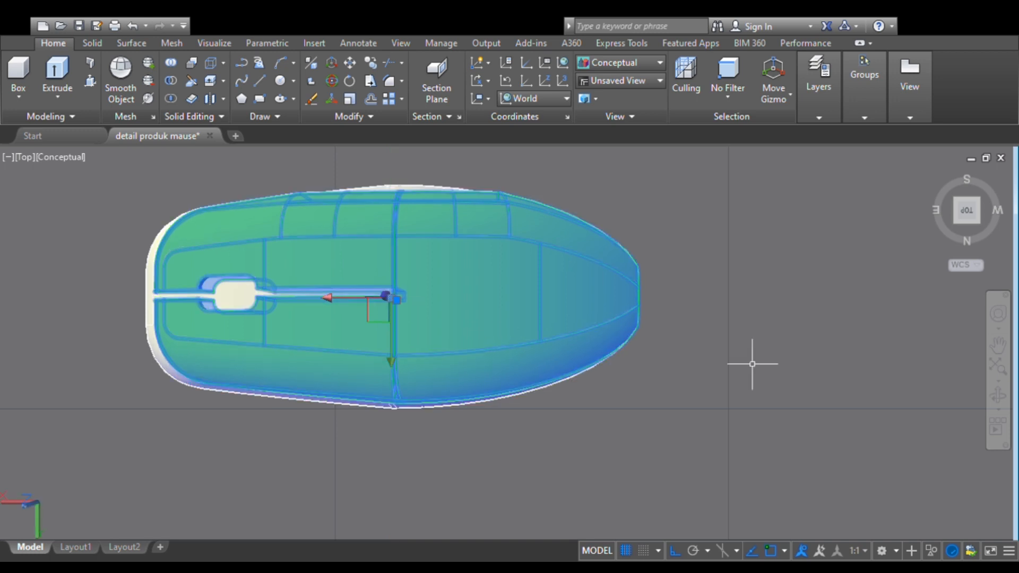
pyautogui.click(389, 360)
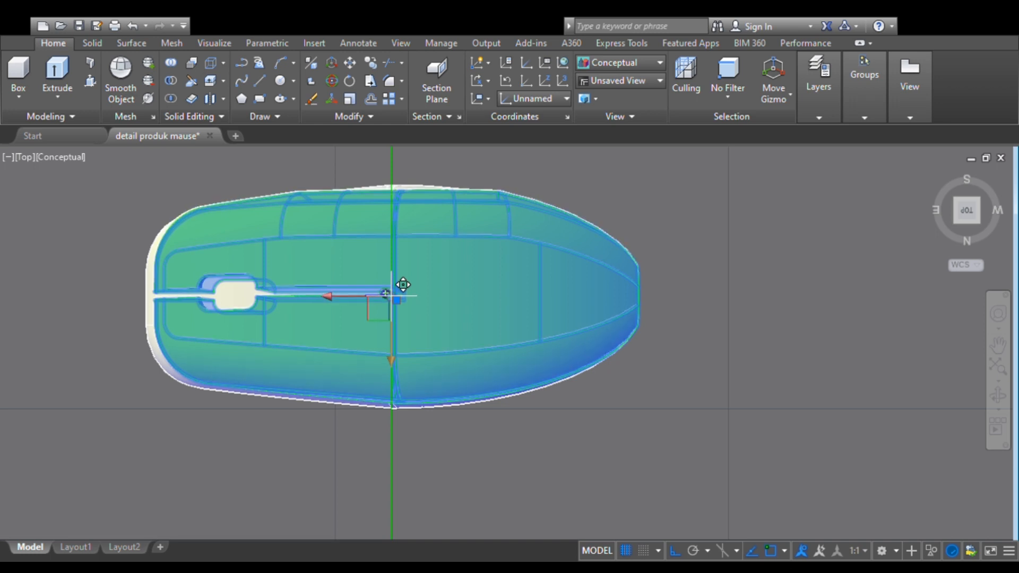
pyautogui.click(391, 293)
# - Shift the green body along the X axis until its front end lines up with the plain body's front end
pyautogui.click(328, 298)
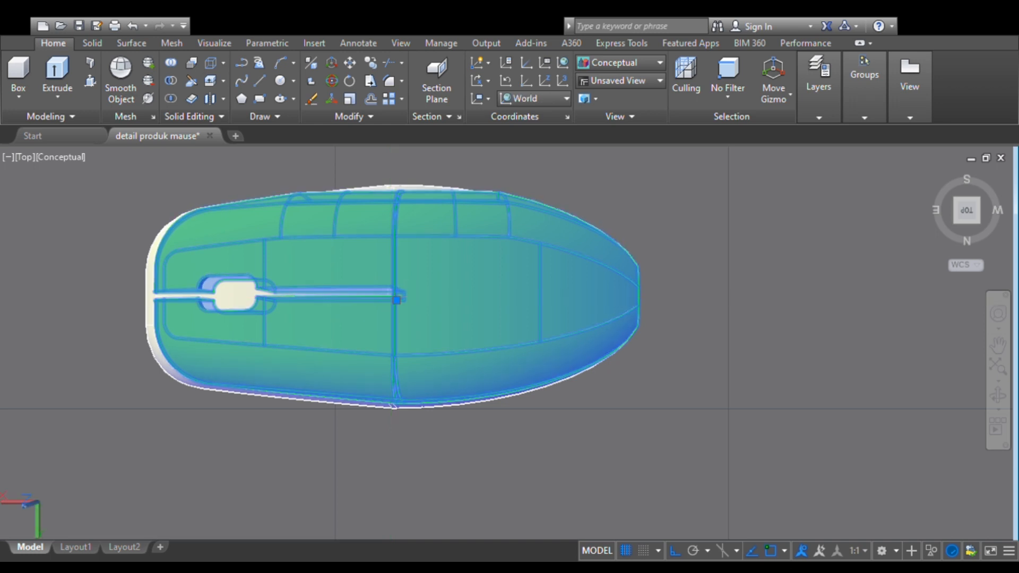
pyautogui.click(391, 287)
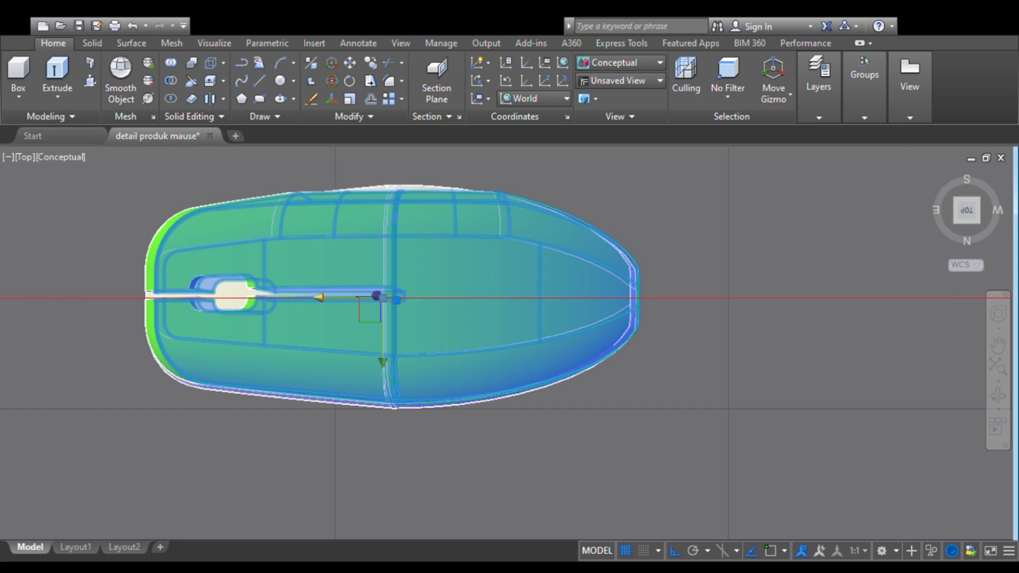
pyautogui.click(319, 297)
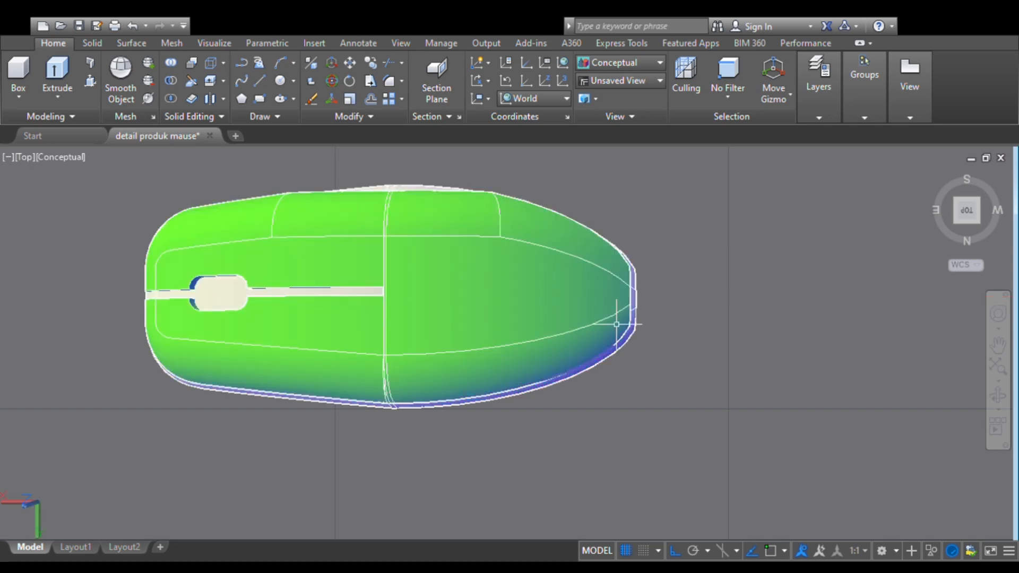
# - Lower the green body slightly along the Z axis into the plain body, working in an isometric view
pyautogui.click(960, 221)
pyautogui.scroll(4, 512, 345)
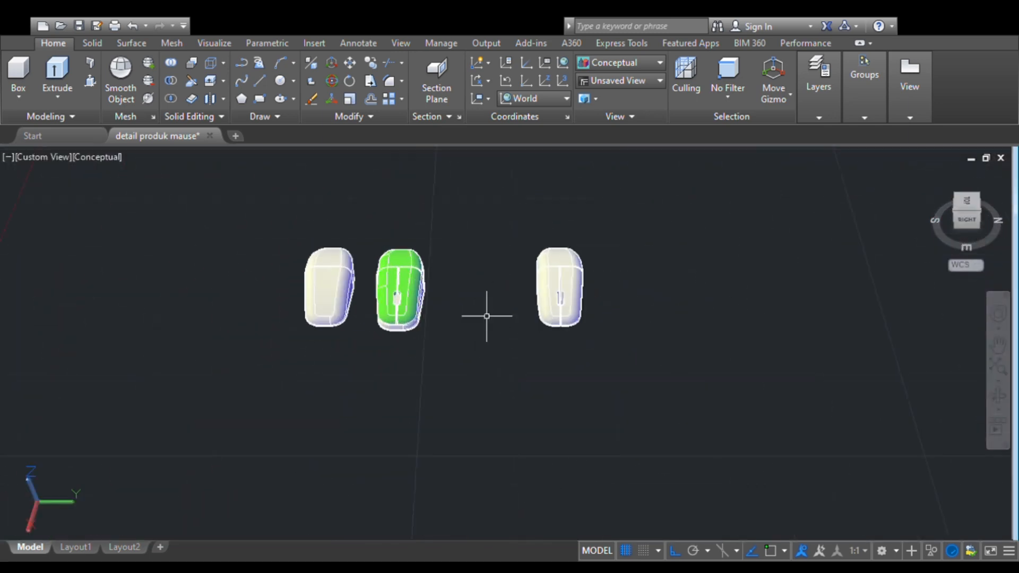
pyautogui.click(985, 221)
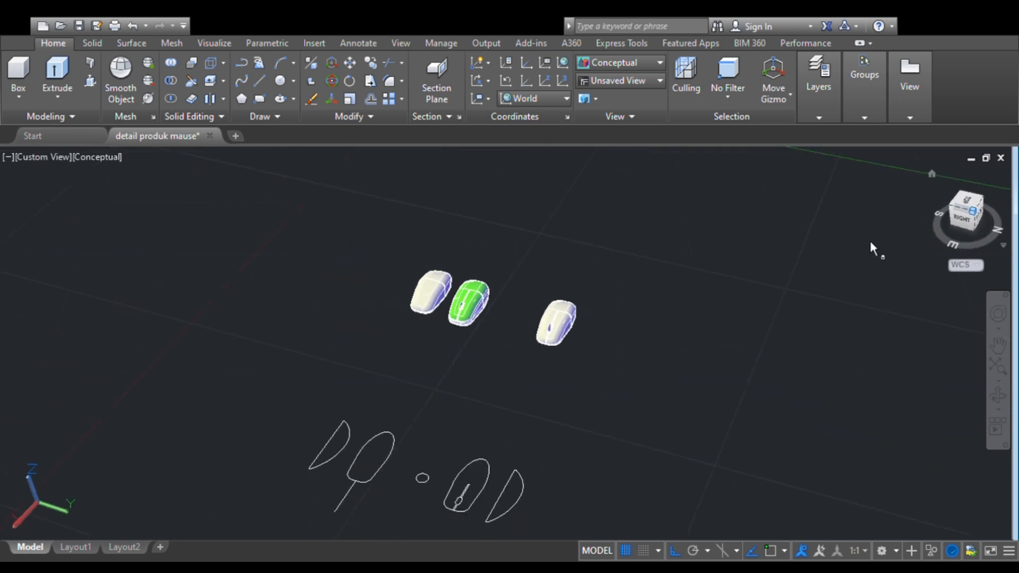
pyautogui.scroll(5, 518, 313)
pyautogui.keyDown('shift'); pyautogui.moveTo(530, 275); pyautogui.dragTo(418, 446, button='middle'); pyautogui.keyUp('shift')
pyautogui.scroll(4, 369, 276)
pyautogui.click(317, 253)
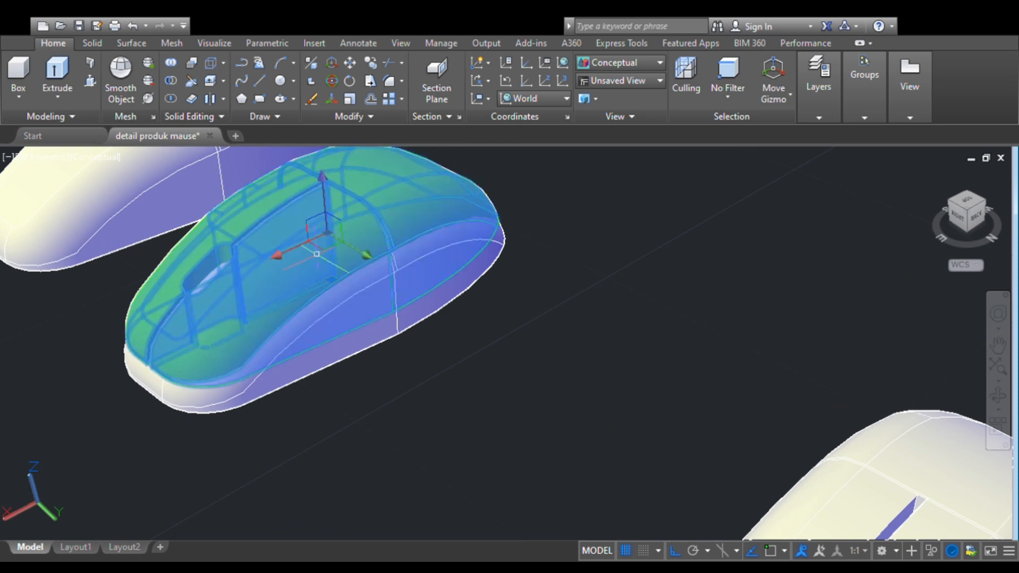
pyautogui.click(325, 181)
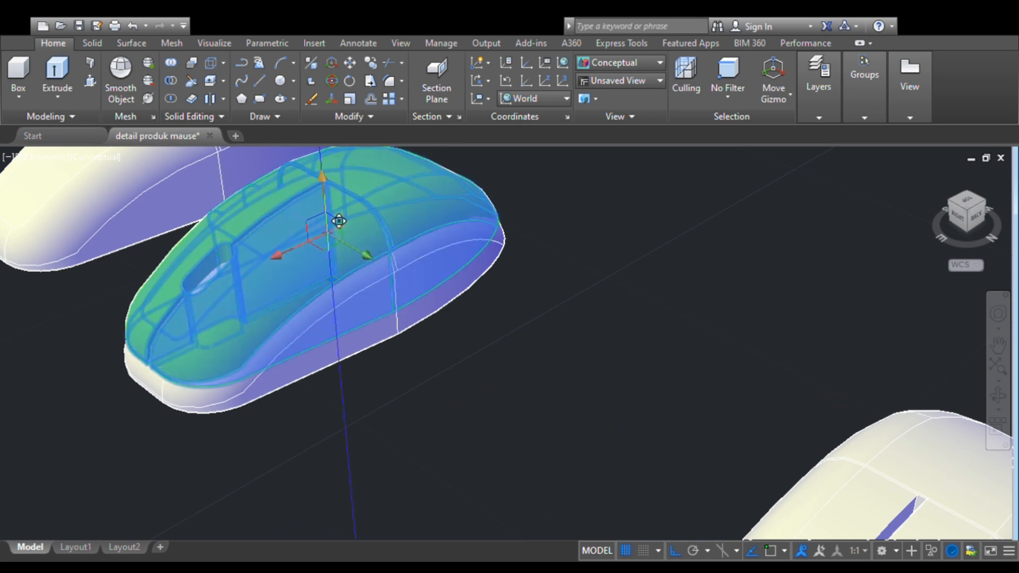
pyautogui.click(340, 226)
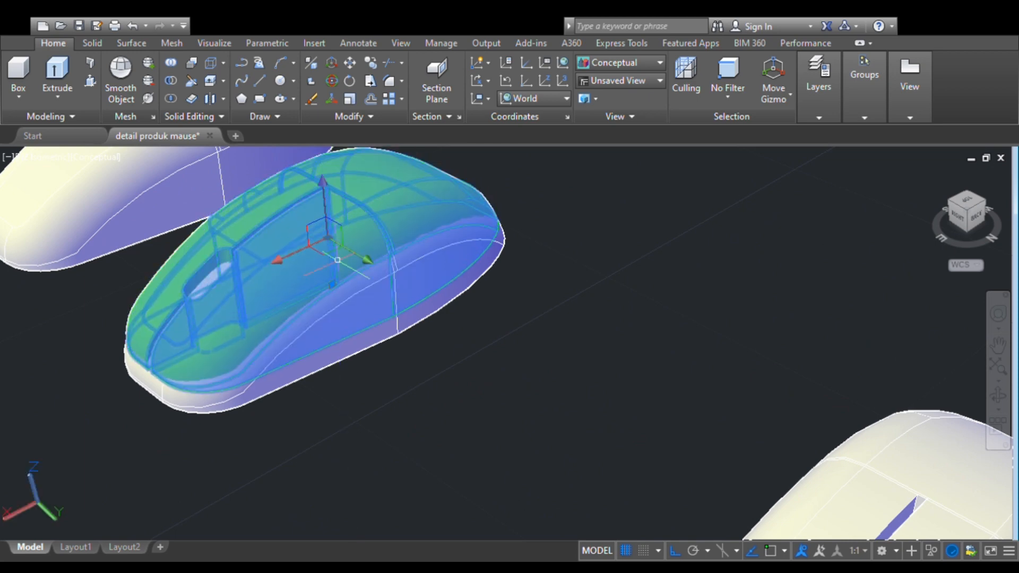
pyautogui.press('Escape')
pyautogui.click(302, 255)
pyautogui.click(322, 186)
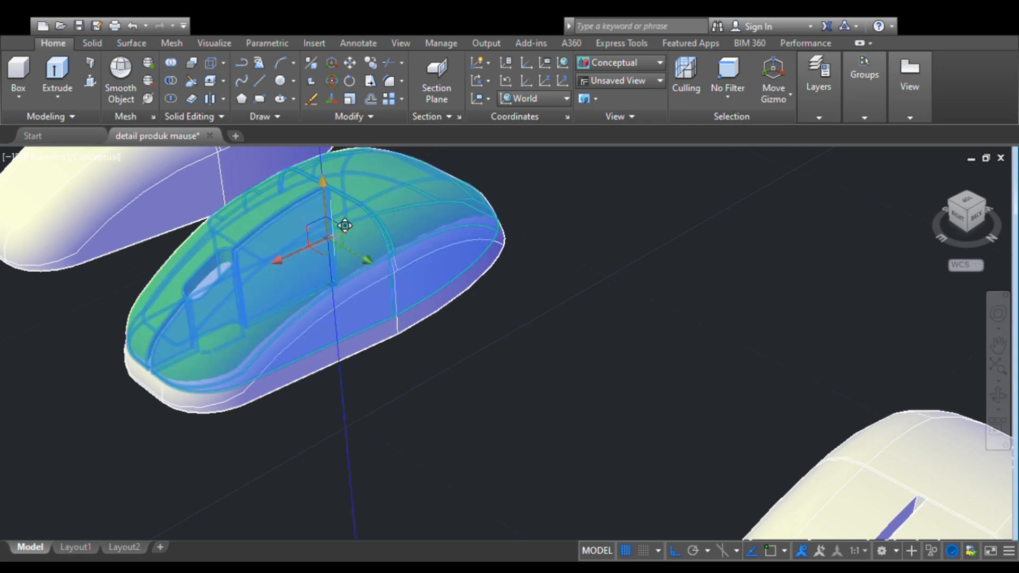
pyautogui.press('Escape')
pyautogui.press('Escape')
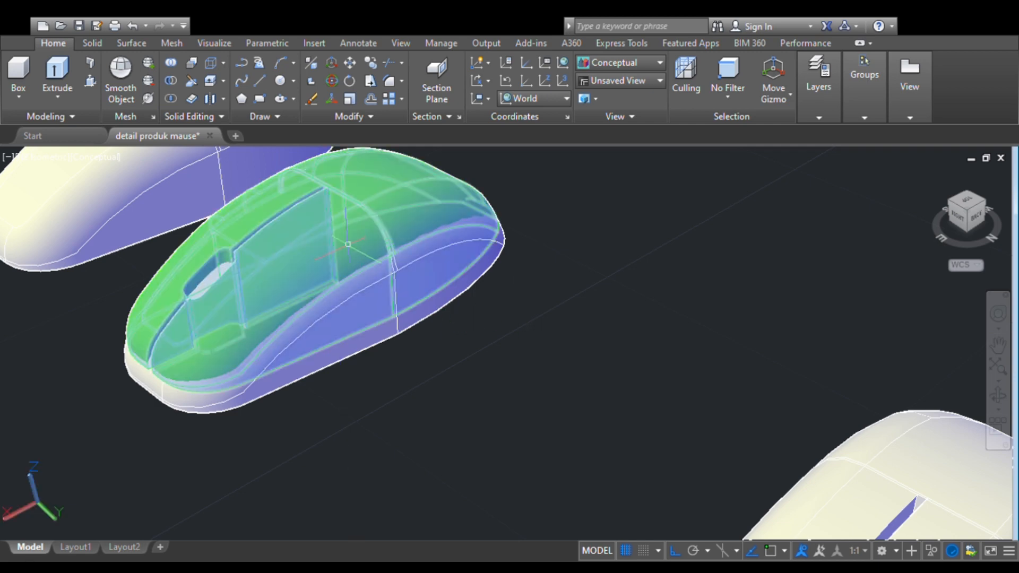
pyautogui.click(357, 234)
pyautogui.press('Escape')
pyautogui.scroll(-2, 563, 303)
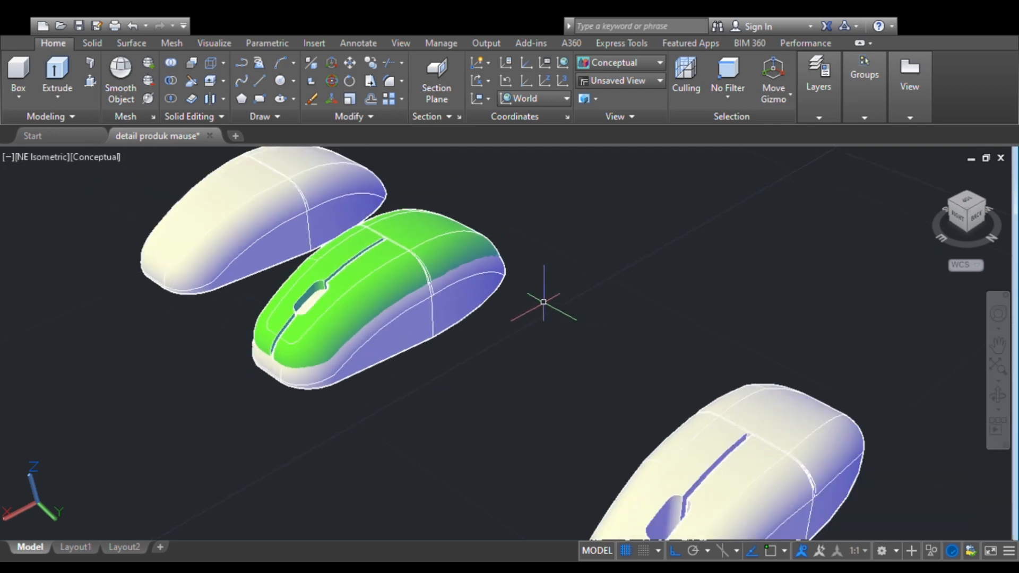
# - Copy the overlapping green and plain bodies together in the top view, placing the copies in line behind the originals along the X axis
pyautogui.click(969, 207)
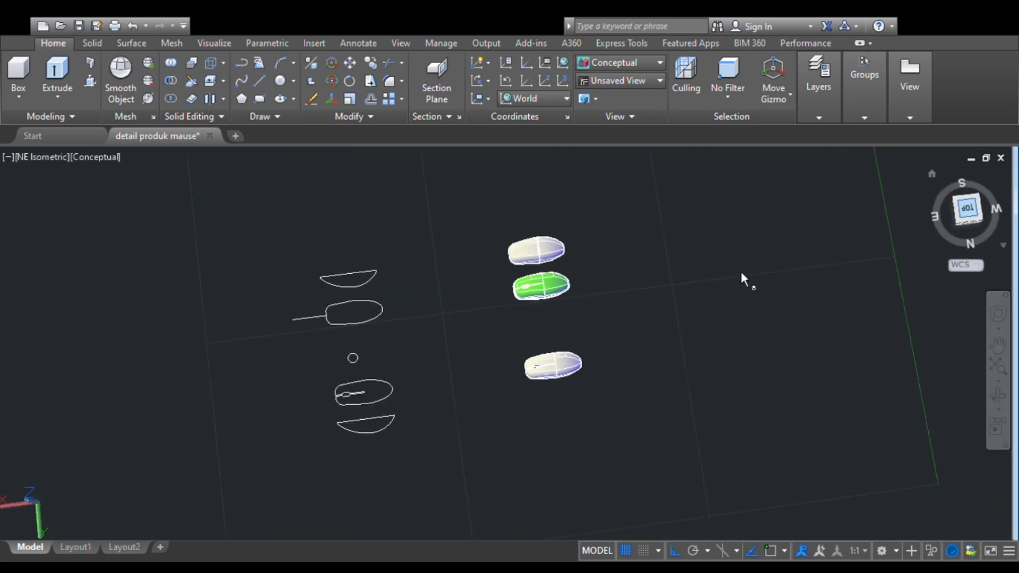
pyautogui.scroll(3, 600, 310)
pyautogui.moveTo(608, 309); pyautogui.dragTo(481, 355, button='middle')
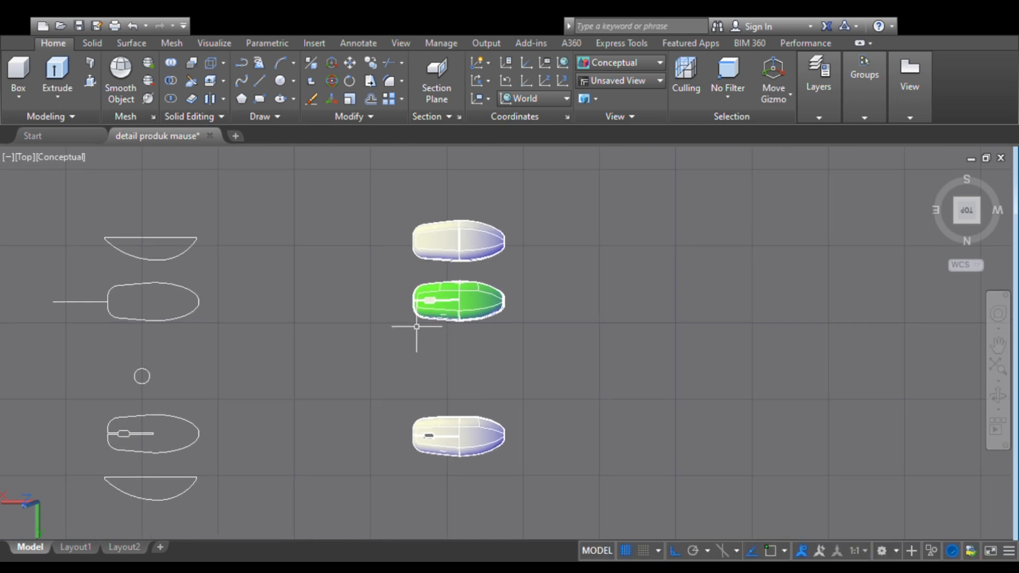
pyautogui.click(399, 269)
pyautogui.click(538, 347)
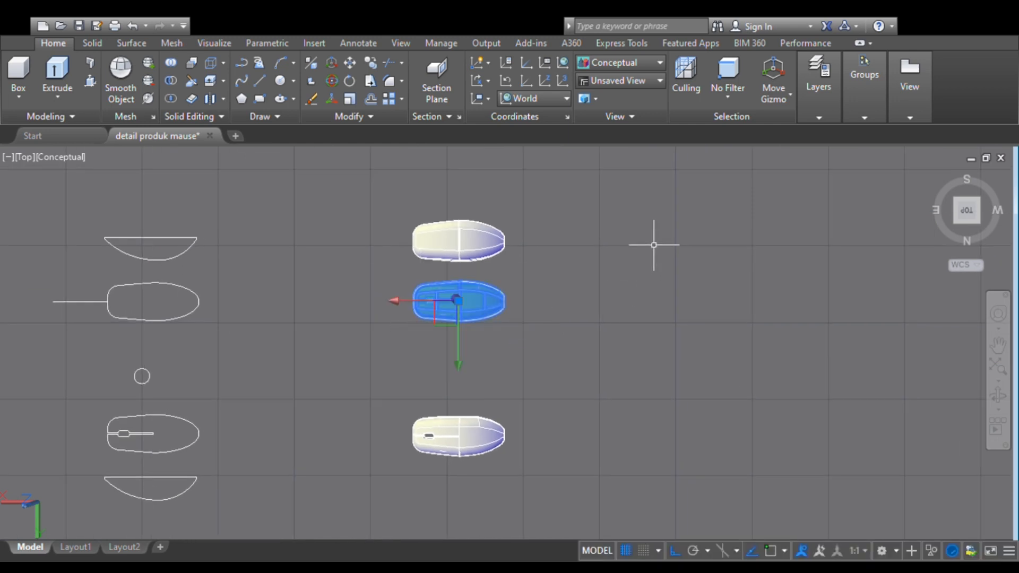
pyautogui.click(689, 340)
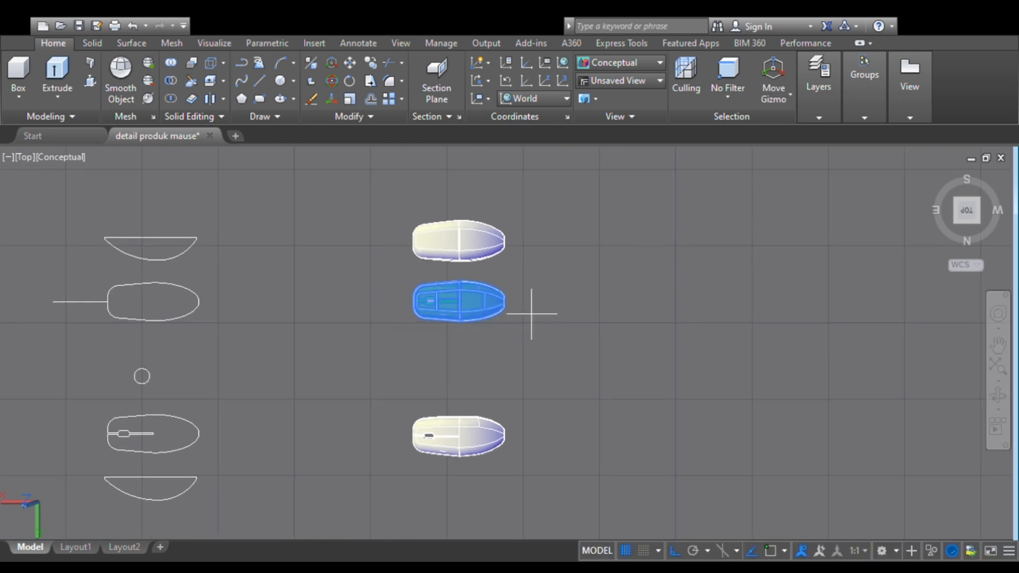
pyautogui.click(494, 300)
pyautogui.click(642, 300)
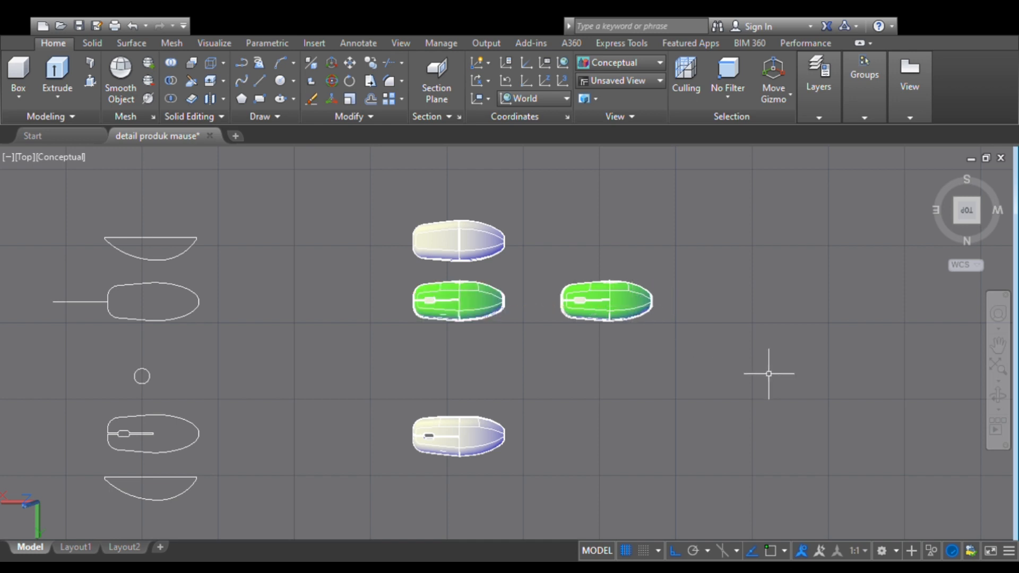
# - Subtract the plain body from the green body in the original overlapping pair, leaving only the green upper shell
pyautogui.click(966, 224)
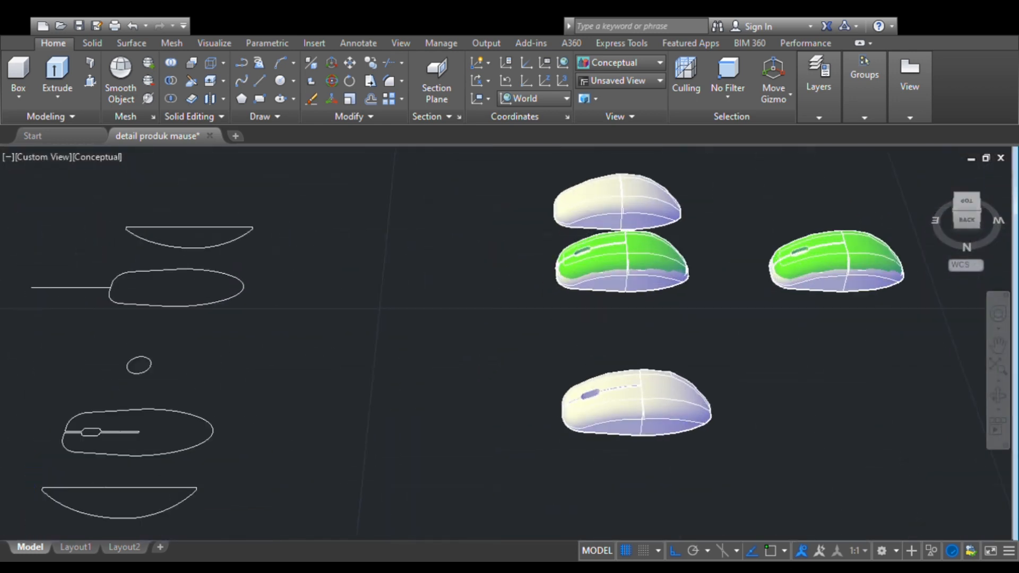
pyautogui.scroll(2, 576, 324)
pyautogui.moveTo(578, 324); pyautogui.dragTo(435, 341, button='middle')
pyautogui.scroll(5, 516, 328)
pyautogui.moveTo(518, 325); pyautogui.dragTo(434, 409, button='middle')
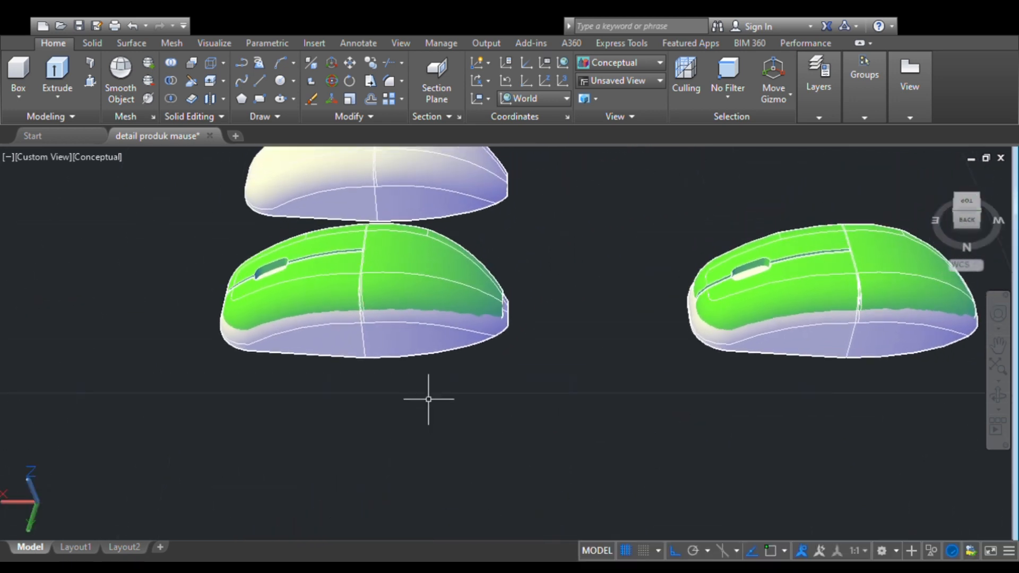
pyautogui.click(169, 81)
pyautogui.click(328, 340)
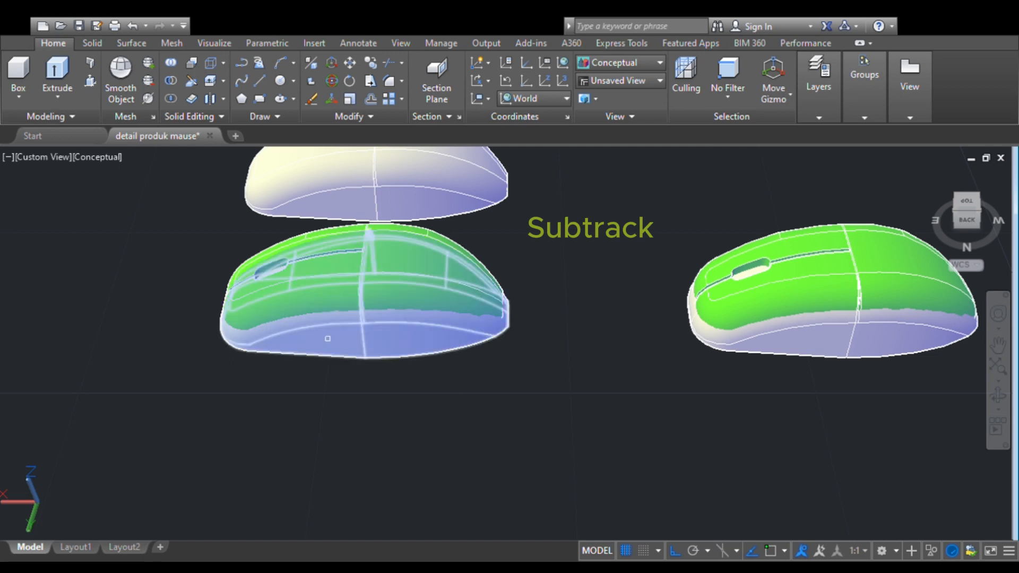
pyautogui.click(333, 285)
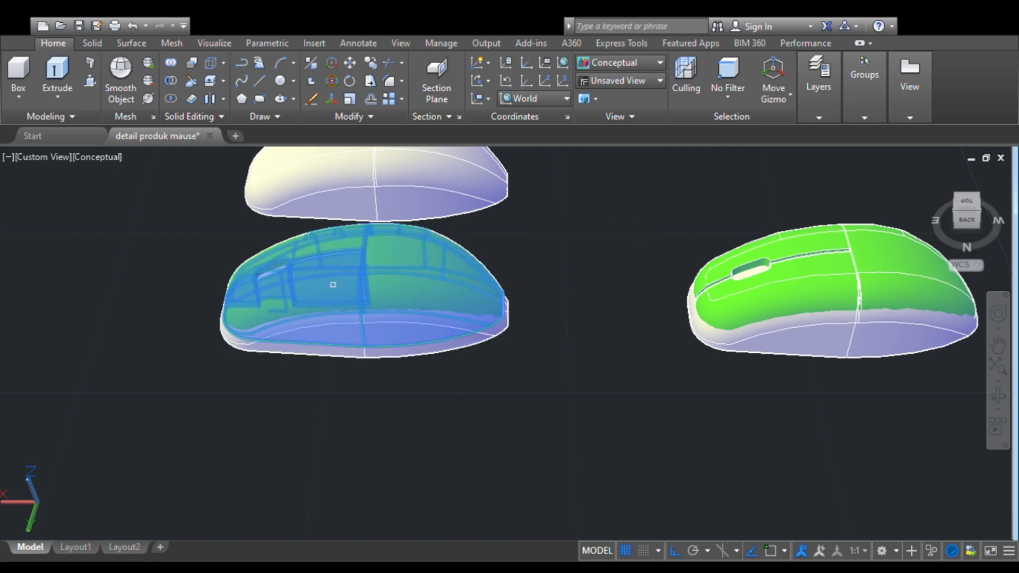
pyautogui.press('Return')
pyautogui.click(334, 344)
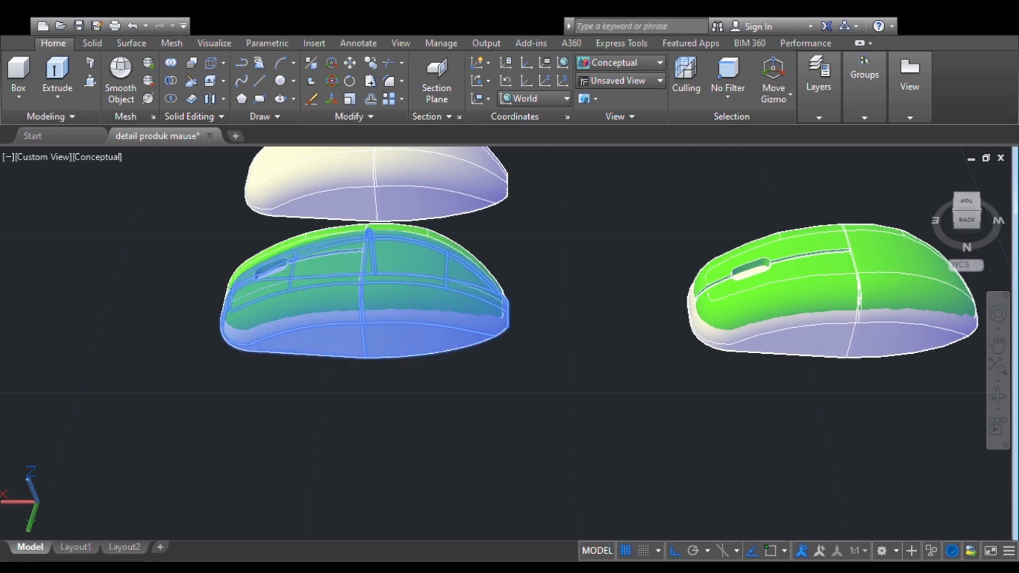
pyautogui.press('Return')
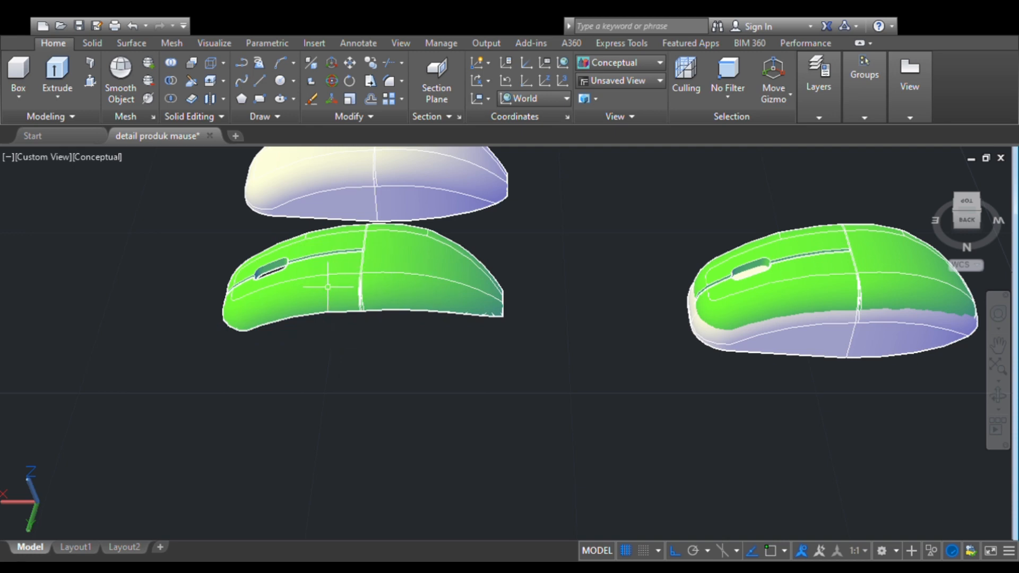
# - Subtract the green body from the plain body in the copied pair, leaving only the plain lower base
pyautogui.scroll(2, 328, 286)
pyautogui.scroll(-3, 531, 329)
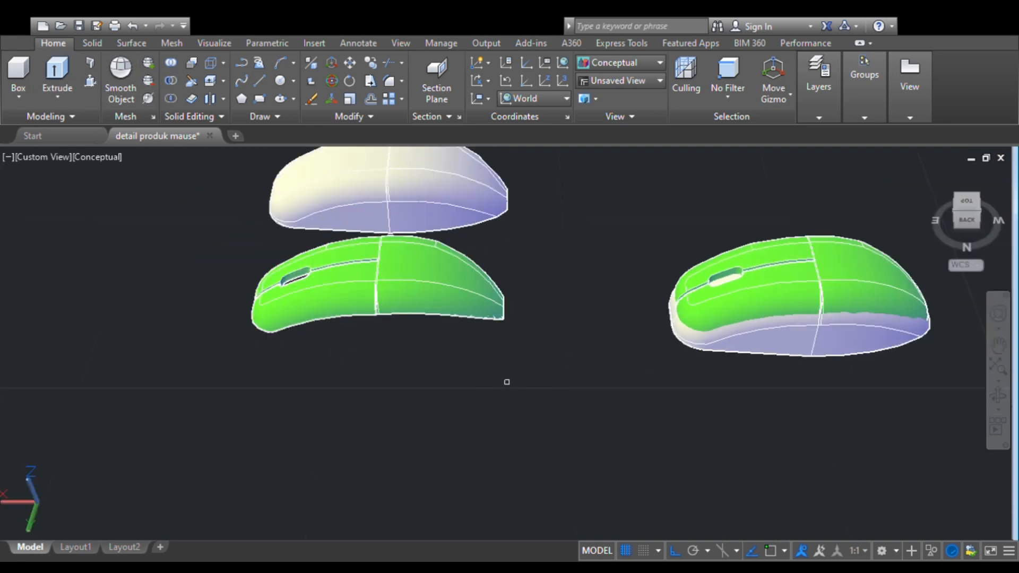
pyautogui.click(787, 348)
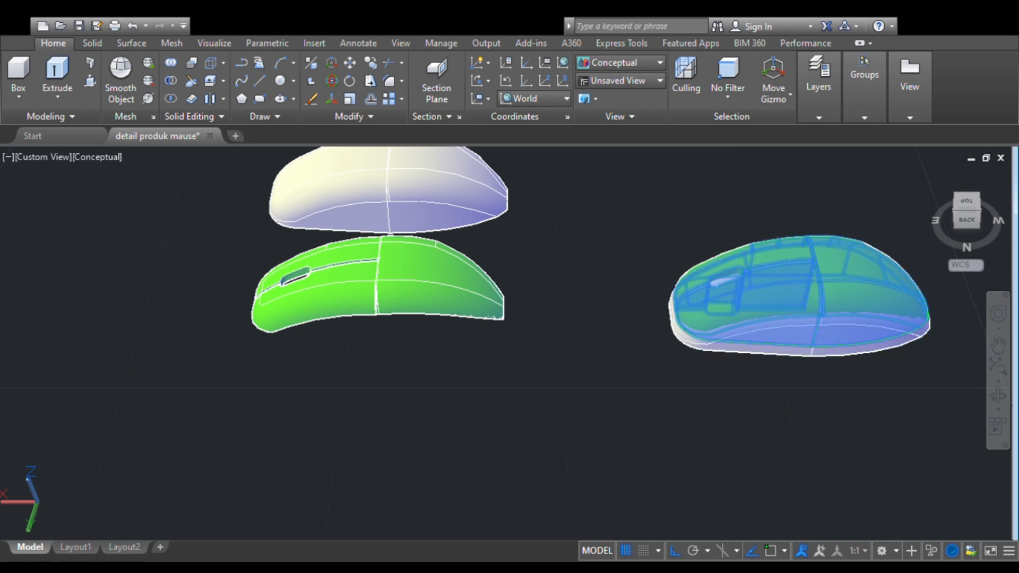
pyautogui.press('Return')
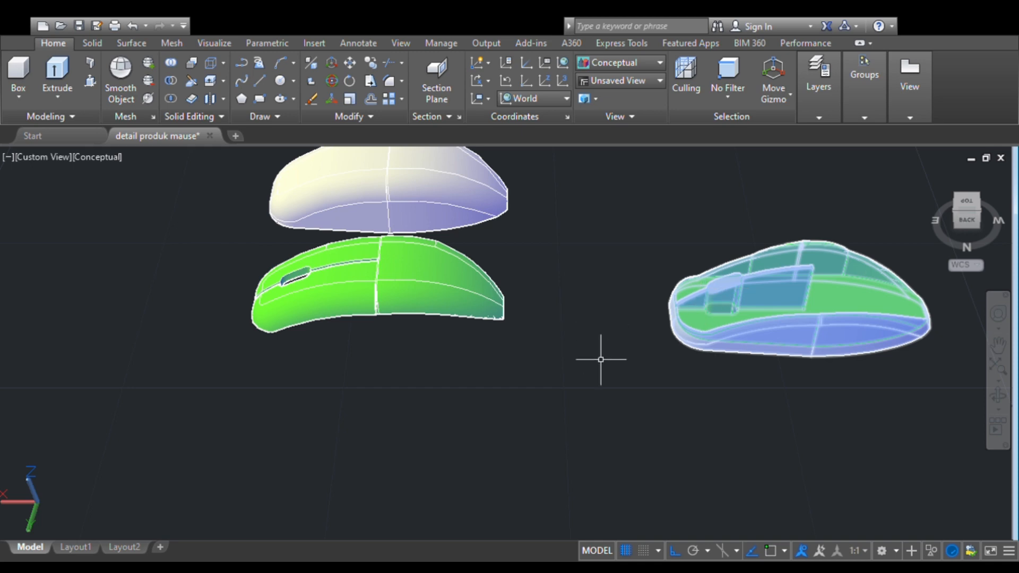
pyautogui.press('Escape')
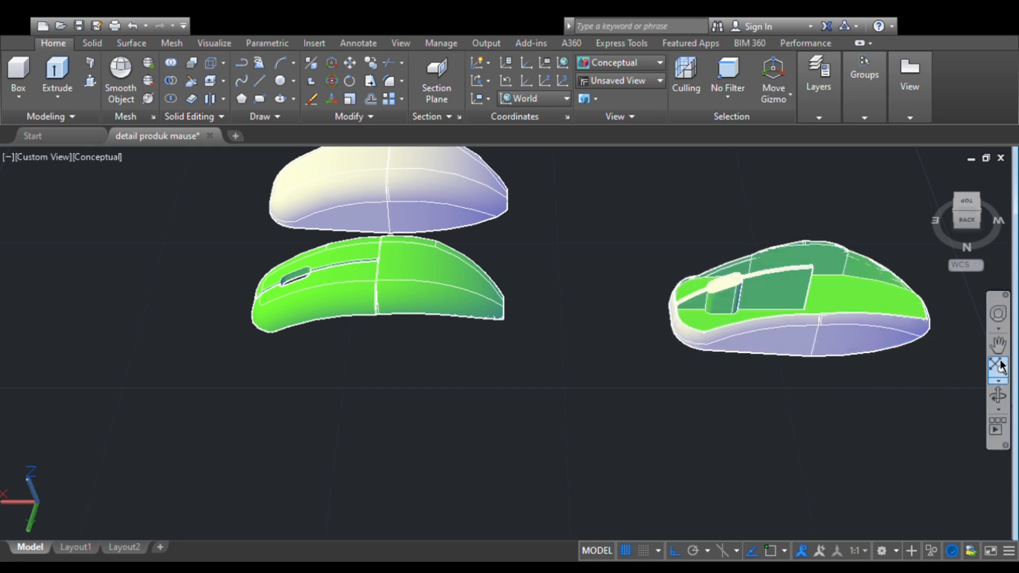
pyautogui.click(997, 345)
pyautogui.moveTo(860, 426); pyautogui.dragTo(641, 477)
pyautogui.press('Escape')
pyautogui.scroll(3, 562, 340)
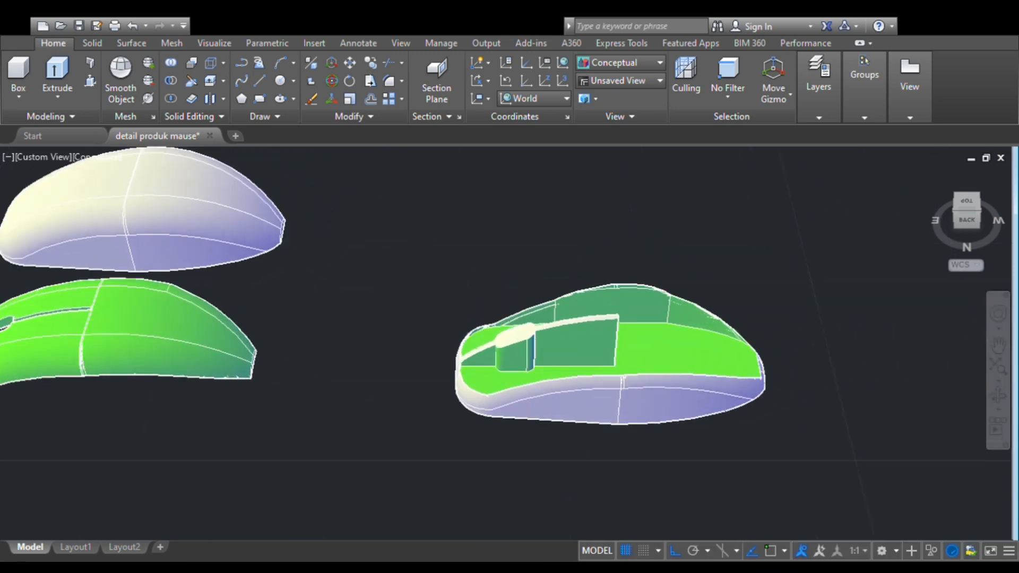
pyautogui.scroll(-2, 589, 336)
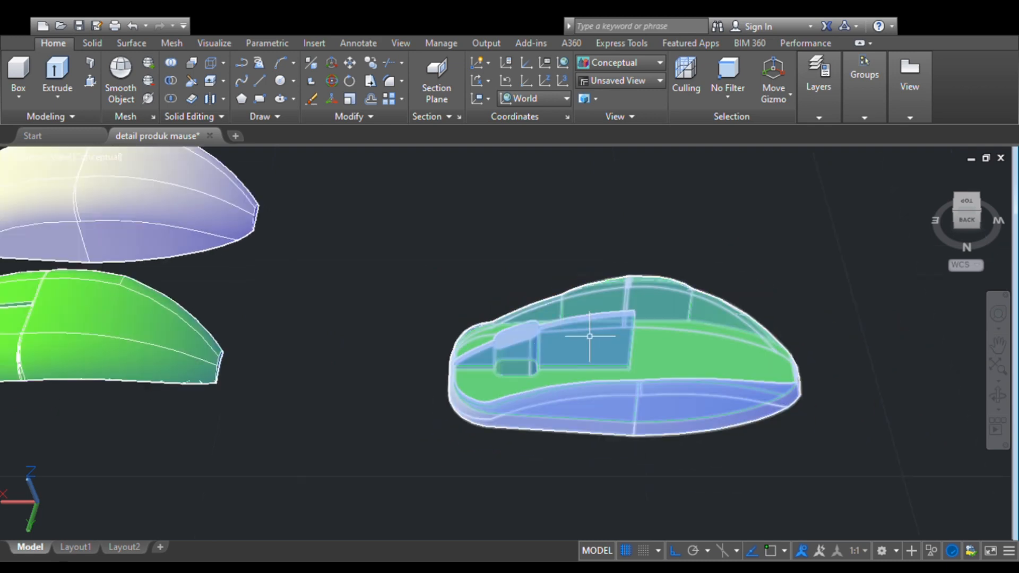
pyautogui.scroll(-4, 591, 347)
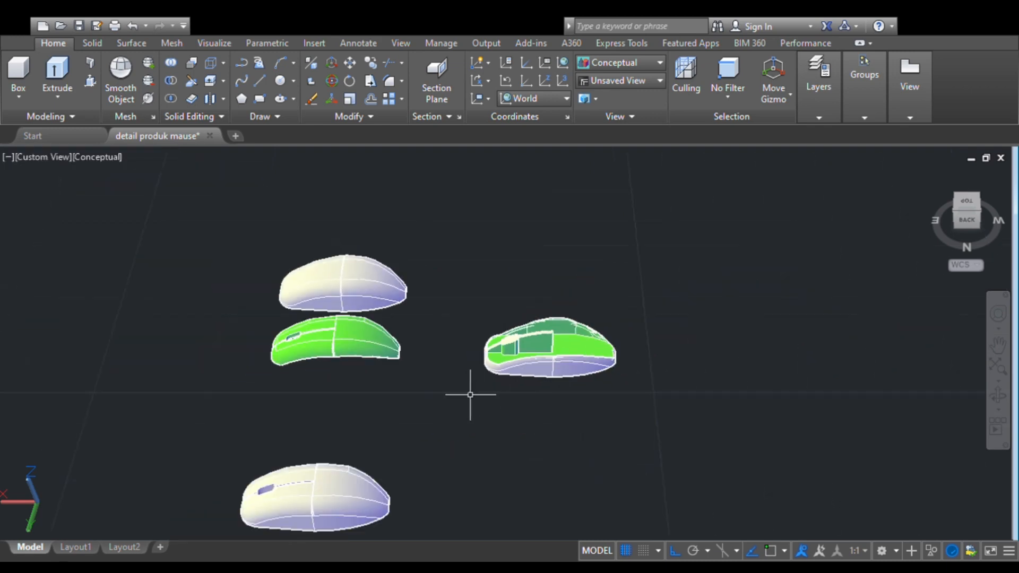
# - Offset the closed mouse outline with the cable line inward in the top view to create a smaller inner outline
pyautogui.click(965, 201)
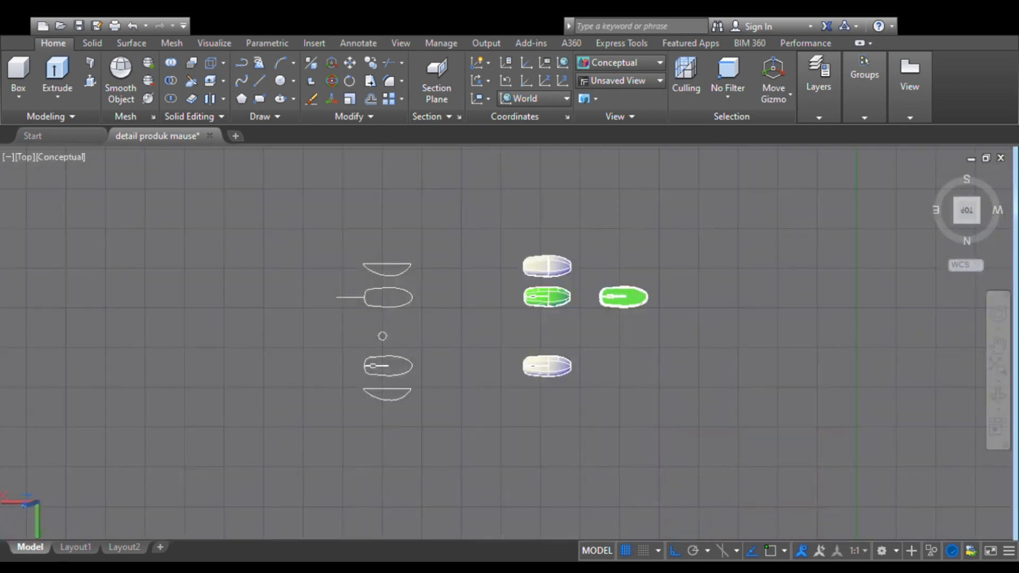
pyautogui.scroll(6, 372, 291)
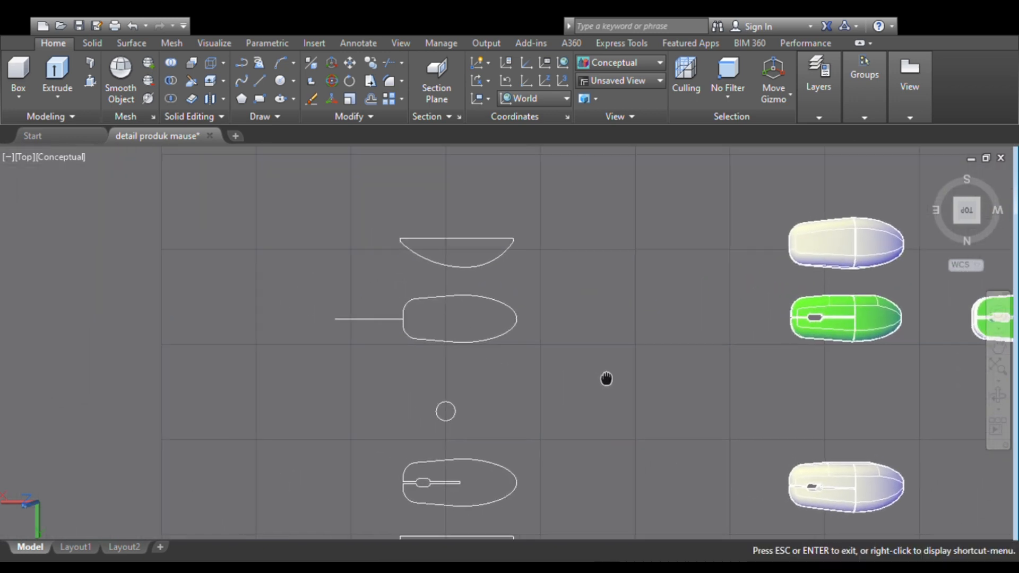
pyautogui.scroll(4, 504, 340)
pyautogui.moveTo(454, 312); pyautogui.dragTo(556, 388, button='middle')
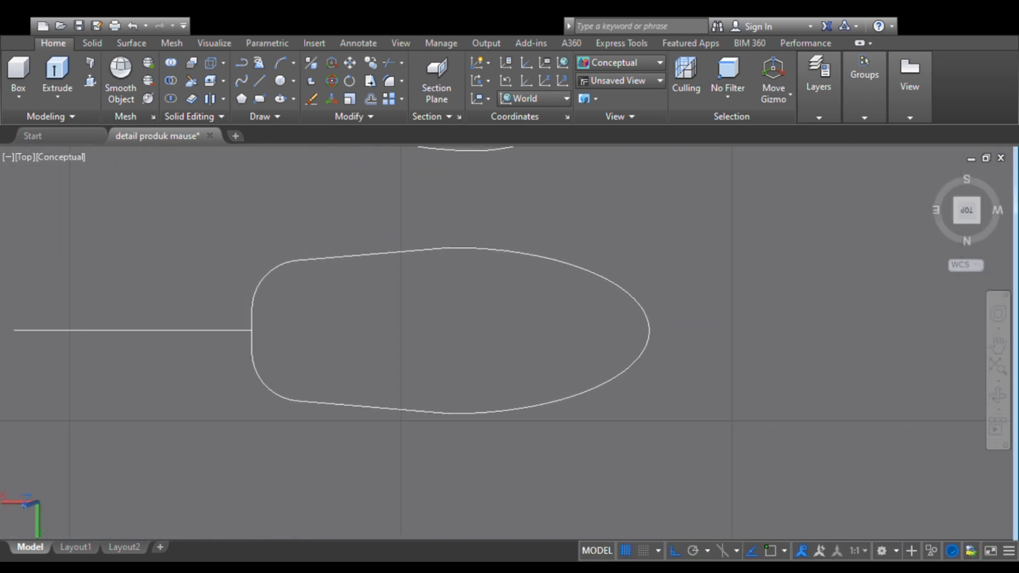
pyautogui.click(257, 293)
pyautogui.click(374, 98)
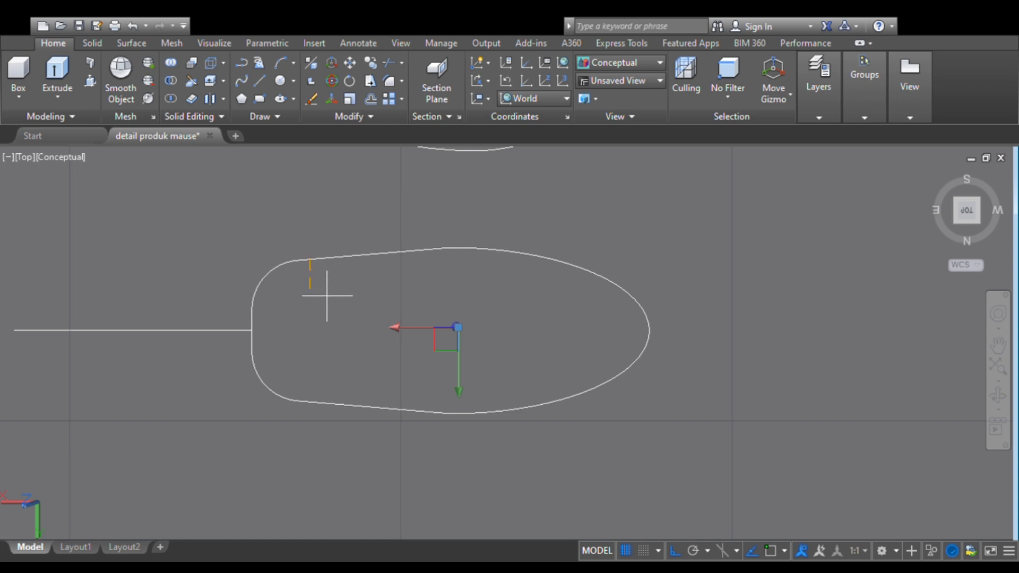
pyautogui.click(324, 260)
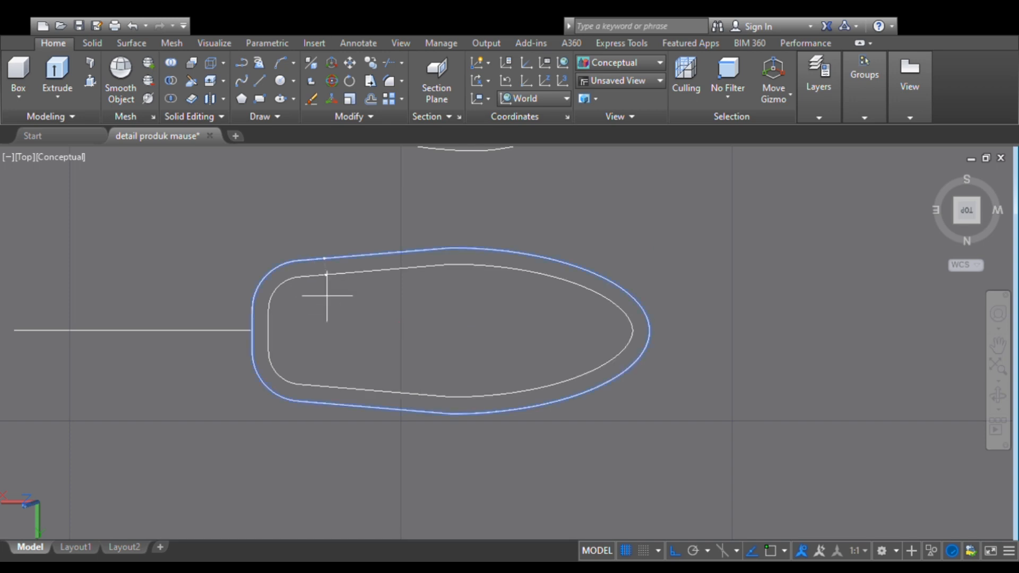
pyautogui.click(327, 296)
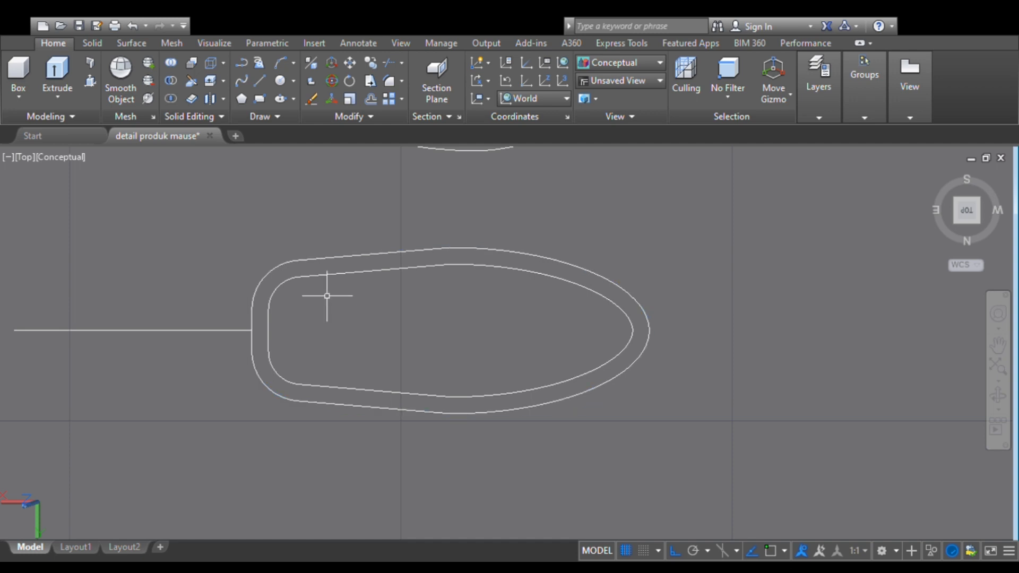
# - Join the segments of the inner offset outline into a single closed curve
pyautogui.scroll(-3, 327, 295)
pyautogui.scroll(-2, 504, 326)
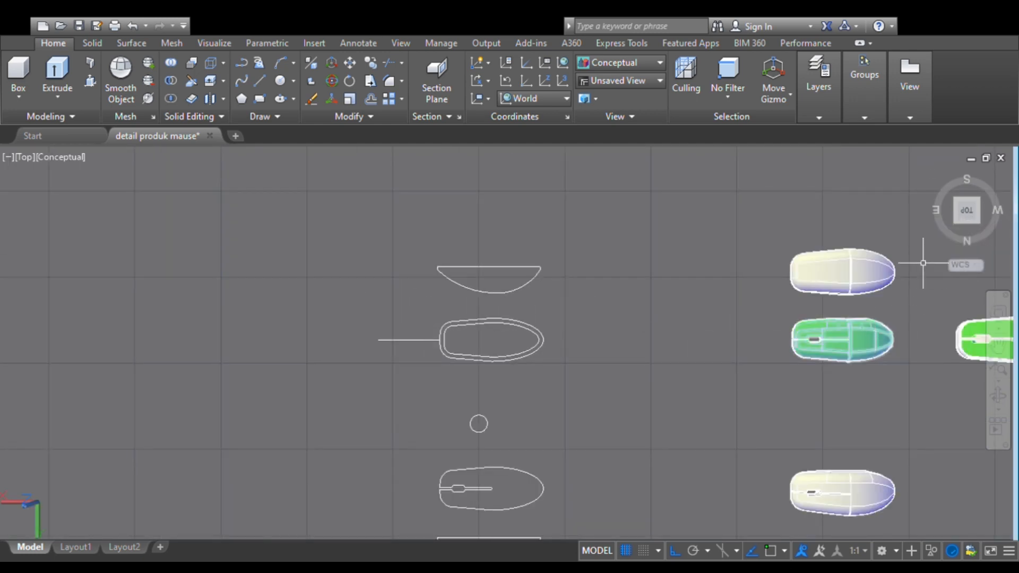
pyautogui.click(538, 339)
pyautogui.click(479, 324)
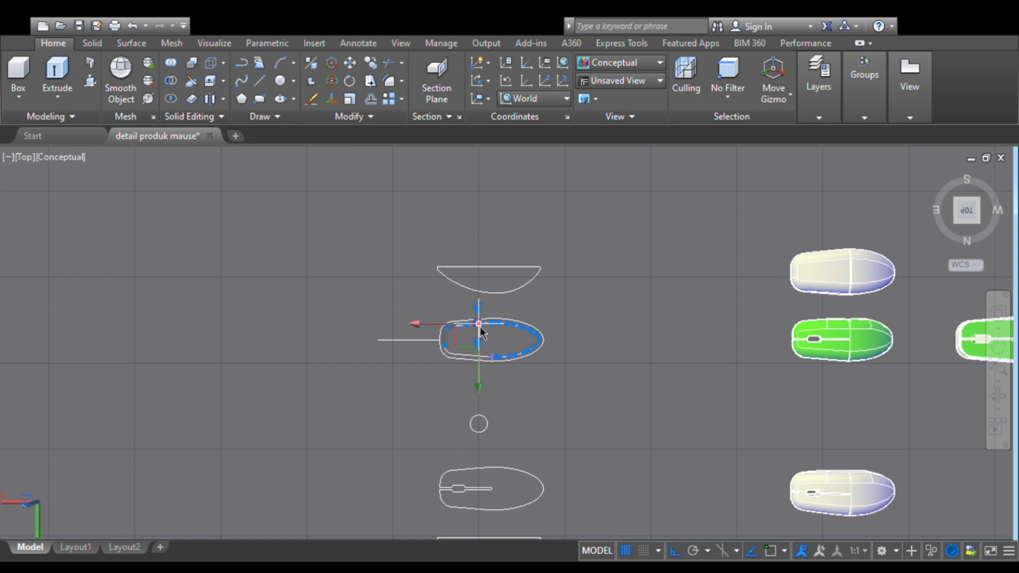
pyautogui.scroll(5, 441, 367)
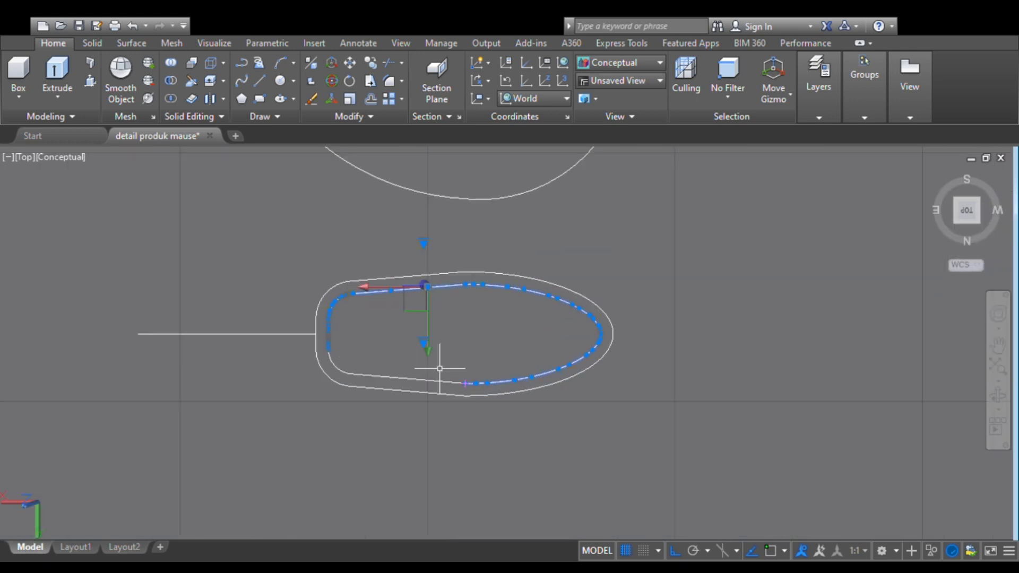
pyautogui.click(390, 376)
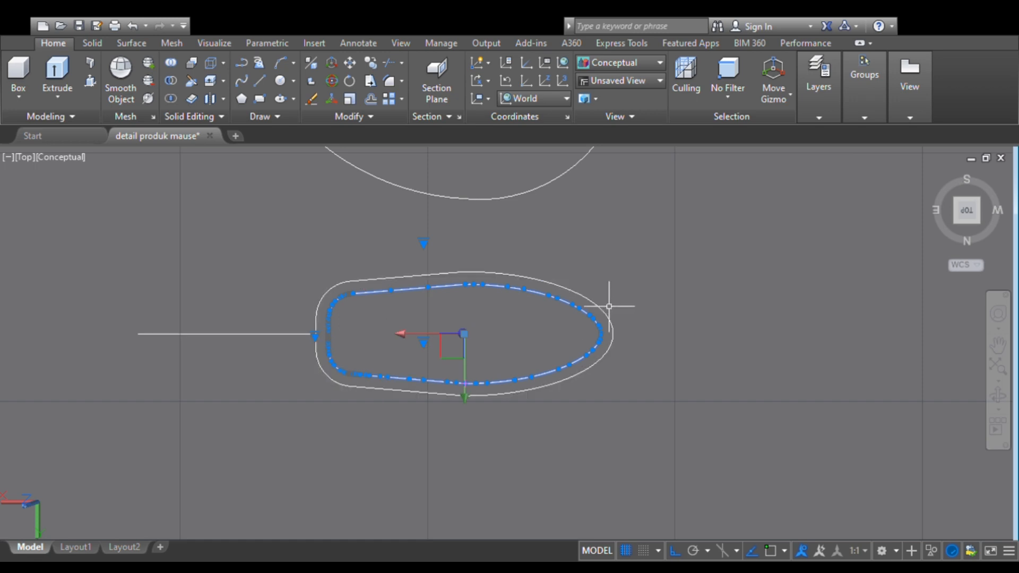
pyautogui.press('Escape')
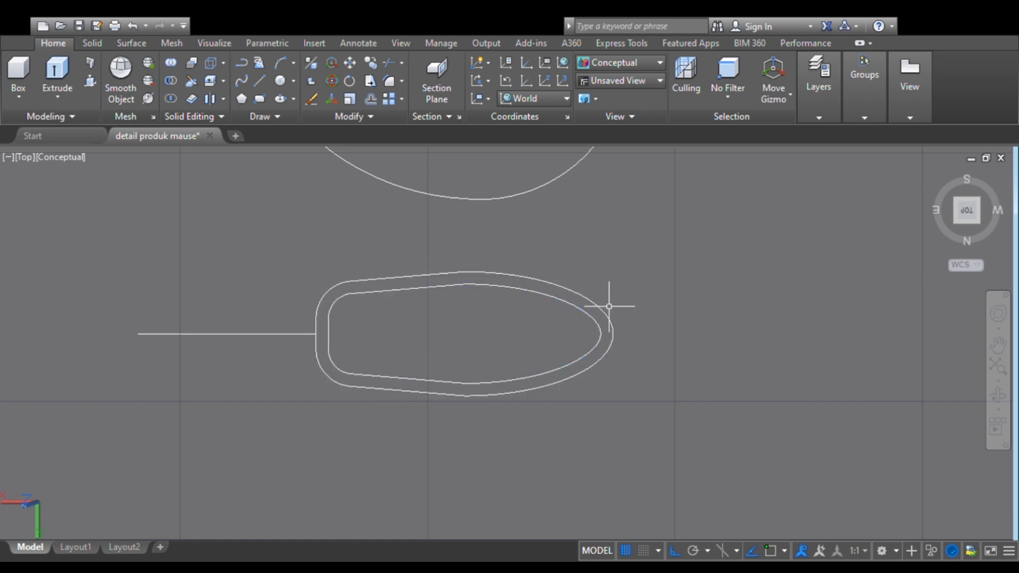
# - Extrude the inner offset outline upward into a tall solid block, working in an isometric view
pyautogui.click(996, 395)
pyautogui.moveTo(725, 407); pyautogui.dragTo(707, 319)
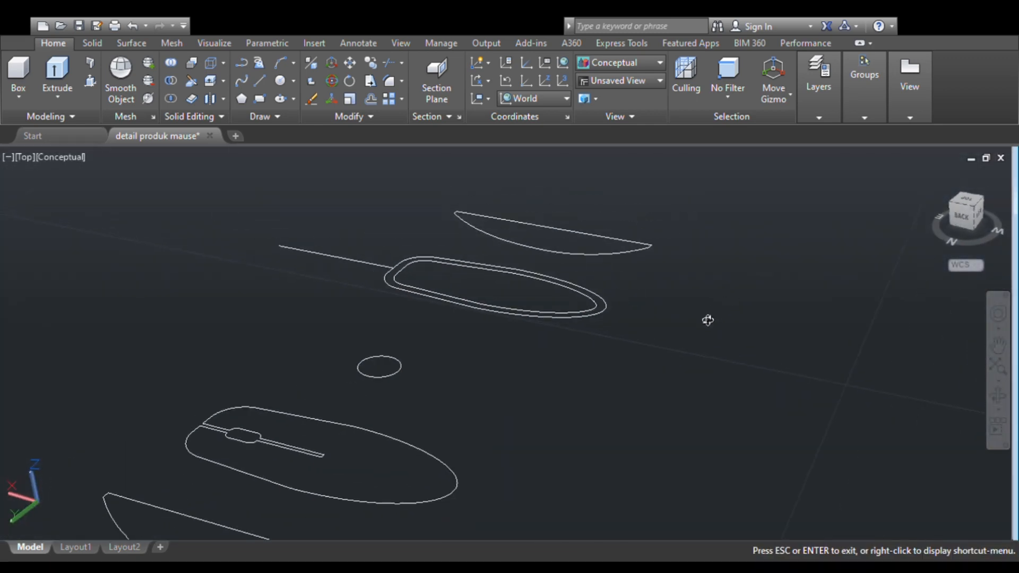
pyautogui.moveTo(708, 319); pyautogui.dragTo(394, 390, button='middle')
pyautogui.press('Escape')
pyautogui.click(342, 360)
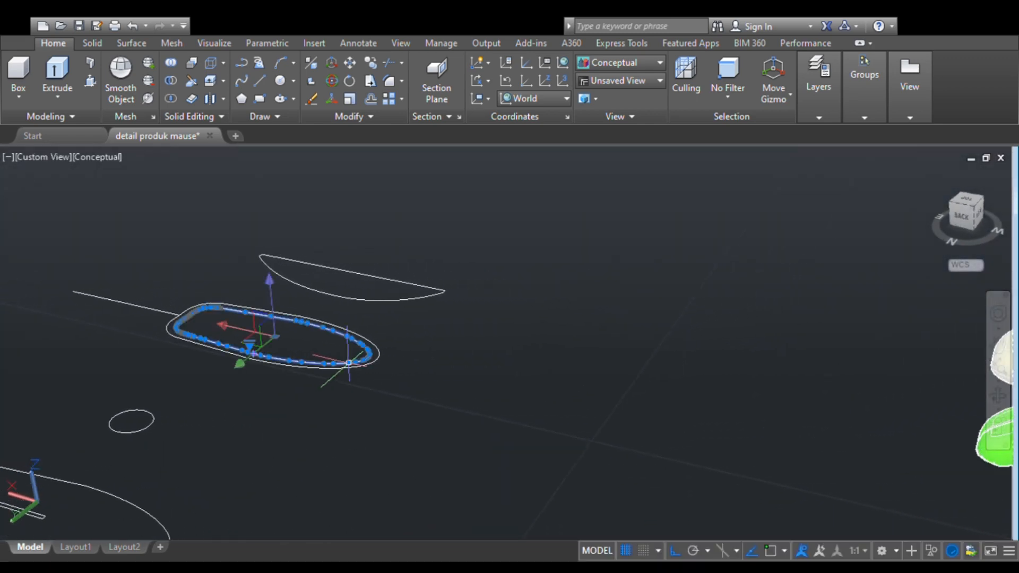
pyautogui.click(56, 74)
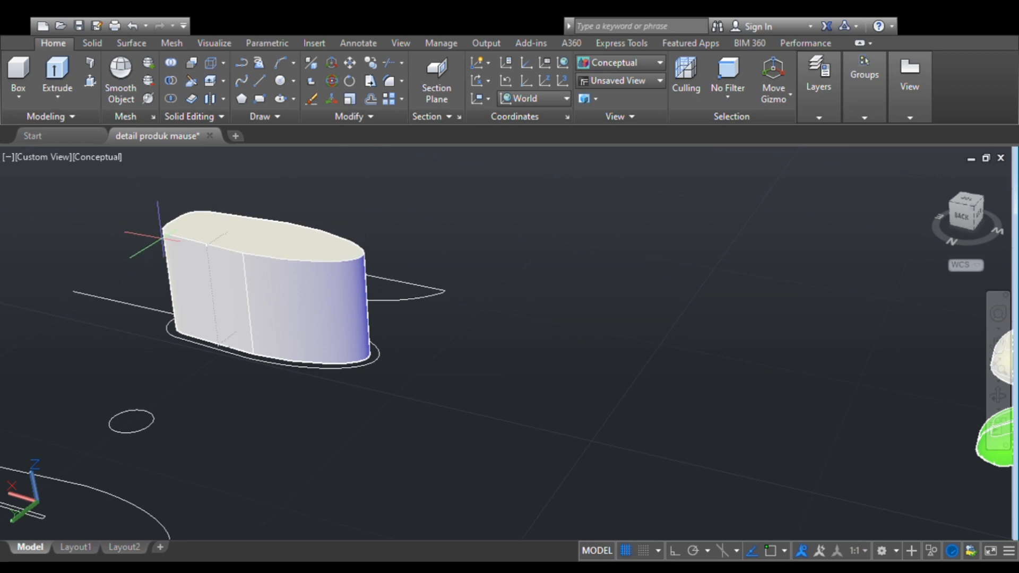
# - Move the extruded block along the X axis onto the cut lower base and raise it along the Z axis
pyautogui.click(234, 282)
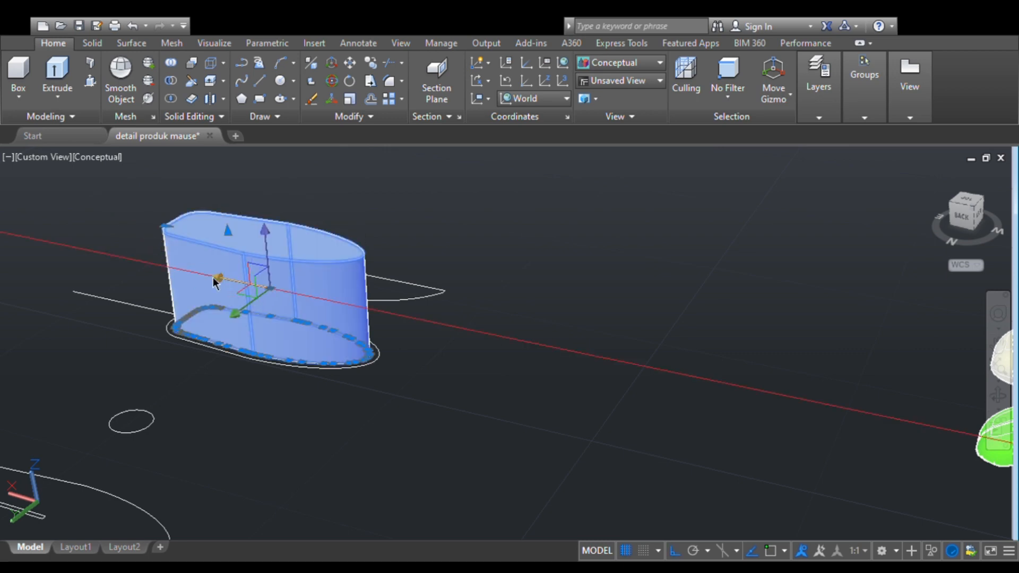
pyautogui.scroll(-5, 530, 345)
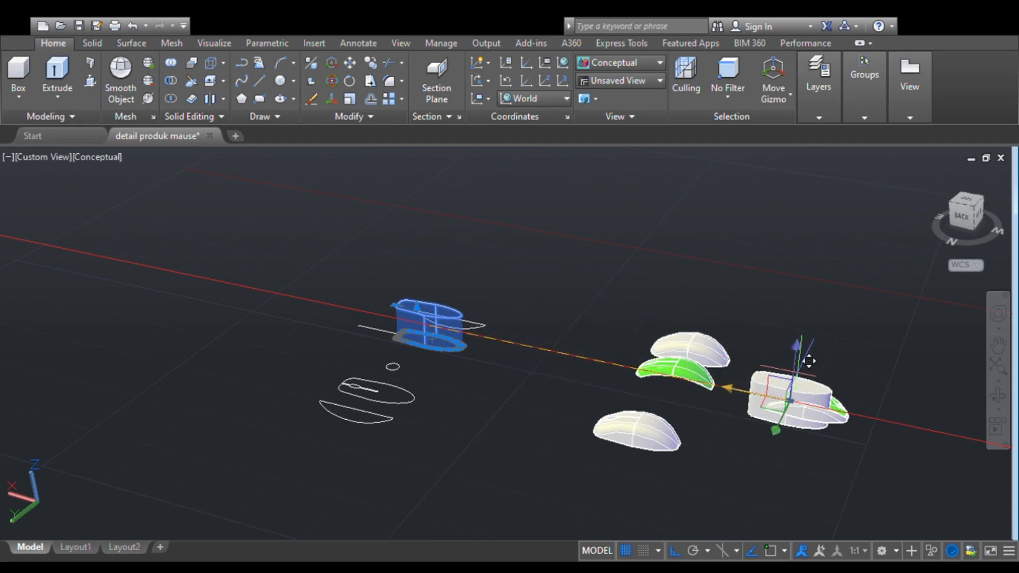
pyautogui.click(822, 366)
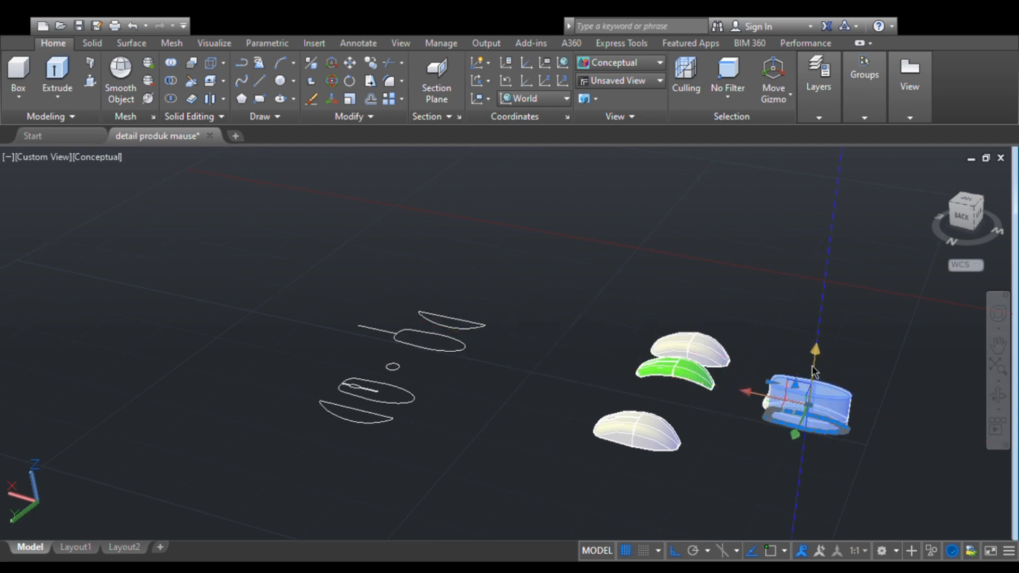
pyautogui.click(814, 356)
pyautogui.click(819, 370)
pyautogui.press('Escape')
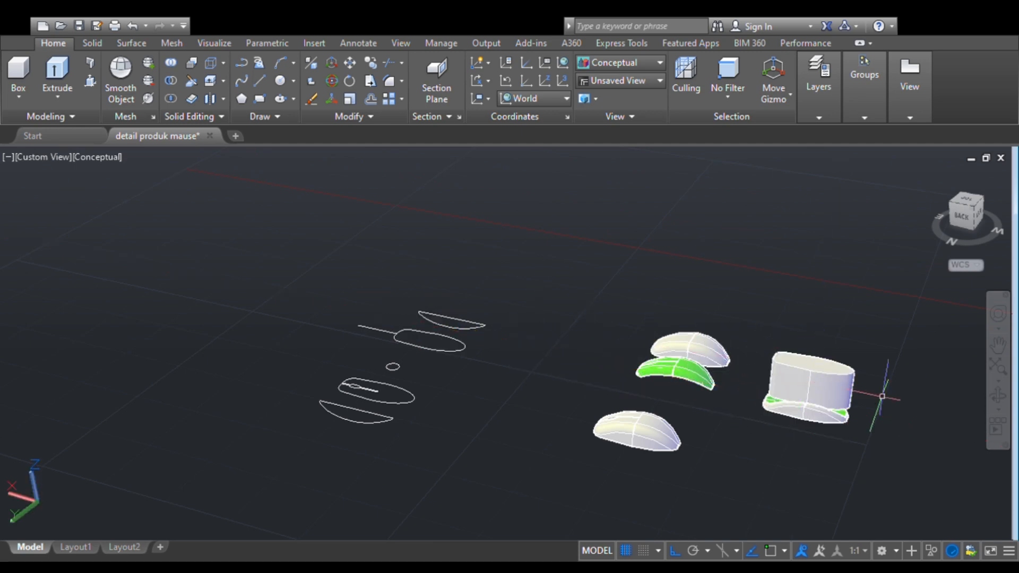
# - Shift the extruded block slightly along the X axis toward the front end of the lower base beneath it
pyautogui.click(964, 210)
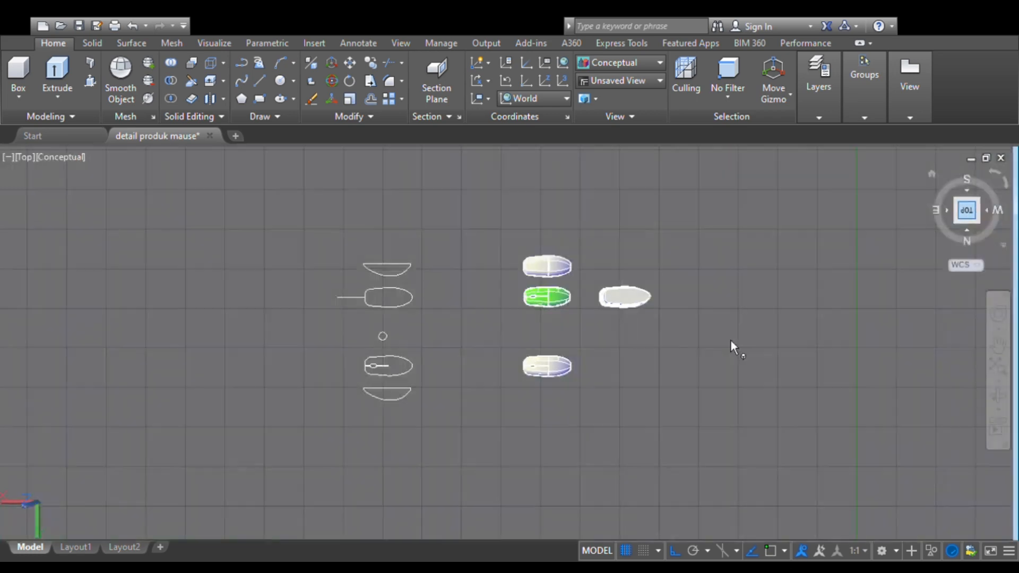
pyautogui.moveTo(736, 242); pyautogui.dragTo(437, 358, button='middle')
pyautogui.scroll(6, 498, 340)
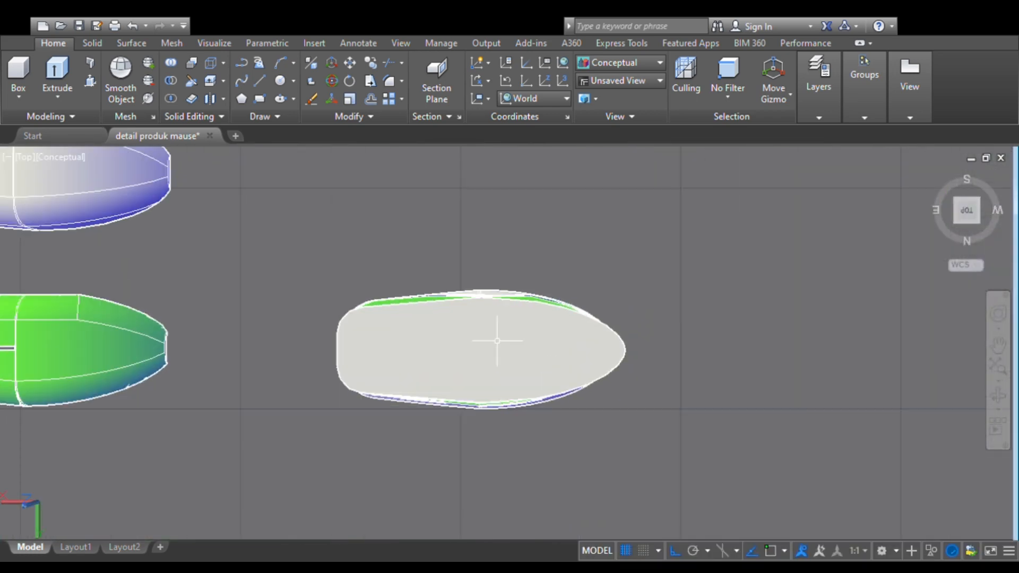
pyautogui.scroll(-3, 497, 340)
pyautogui.click(486, 346)
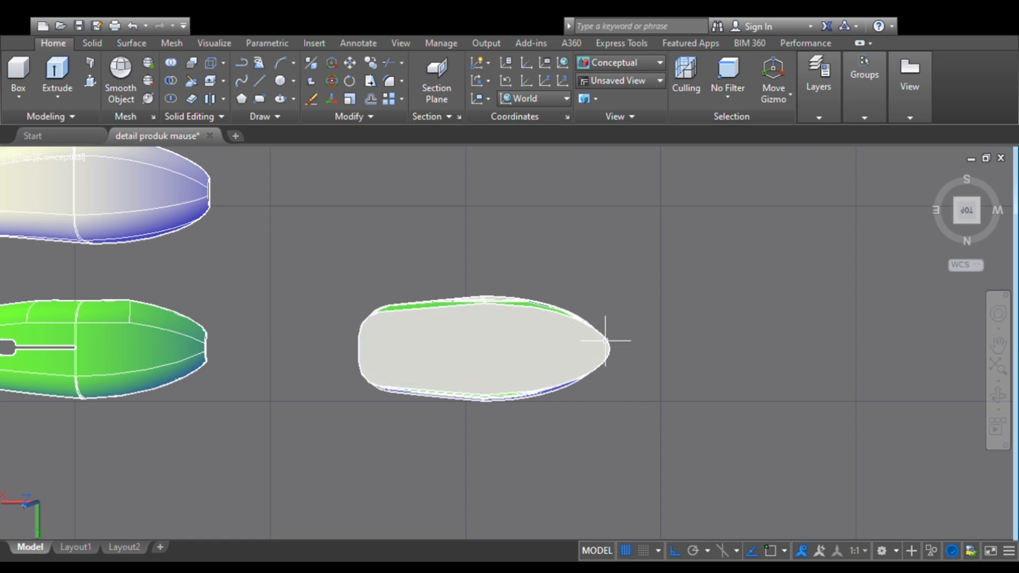
pyautogui.click(998, 396)
pyautogui.moveTo(612, 437); pyautogui.dragTo(613, 379)
pyautogui.press('Escape')
pyautogui.click(399, 303)
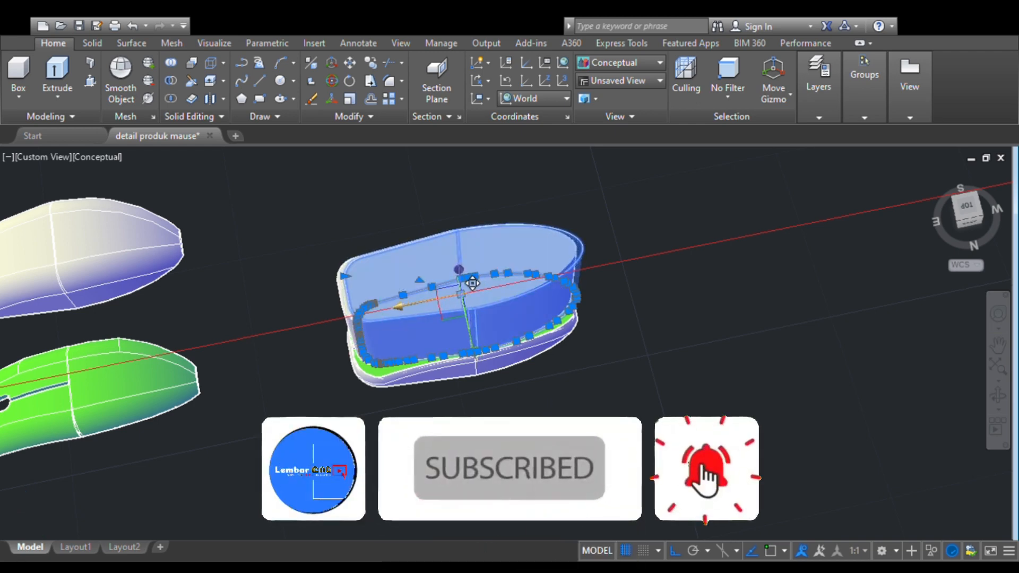
pyautogui.press('Escape')
pyautogui.scroll(3, 460, 295)
pyautogui.press('Escape')
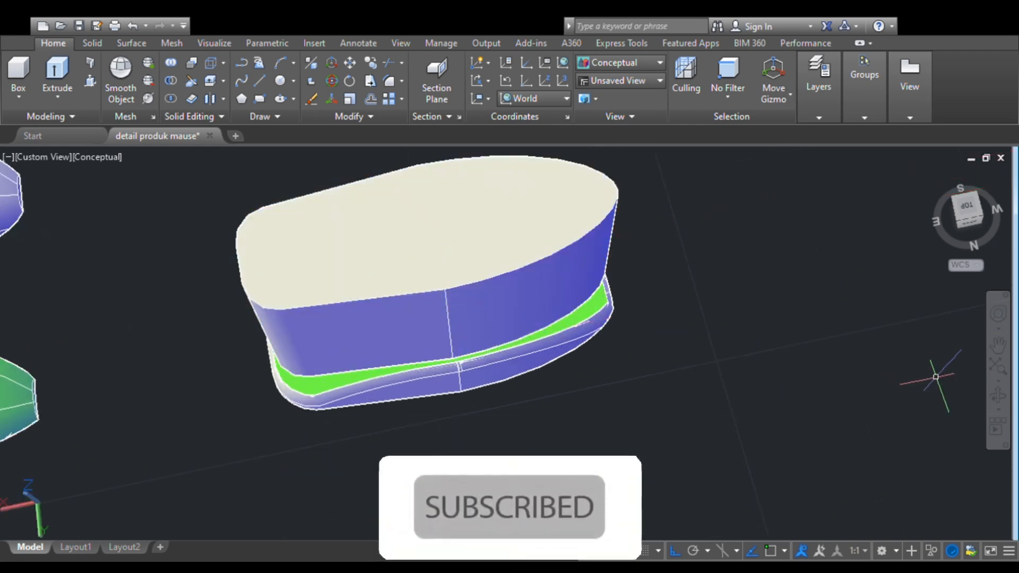
# - Lower the extruded block along the Z axis into the lower base and nudge it slightly along the X axis toward the front
pyautogui.click(999, 395)
pyautogui.moveTo(655, 357); pyautogui.dragTo(331, 304)
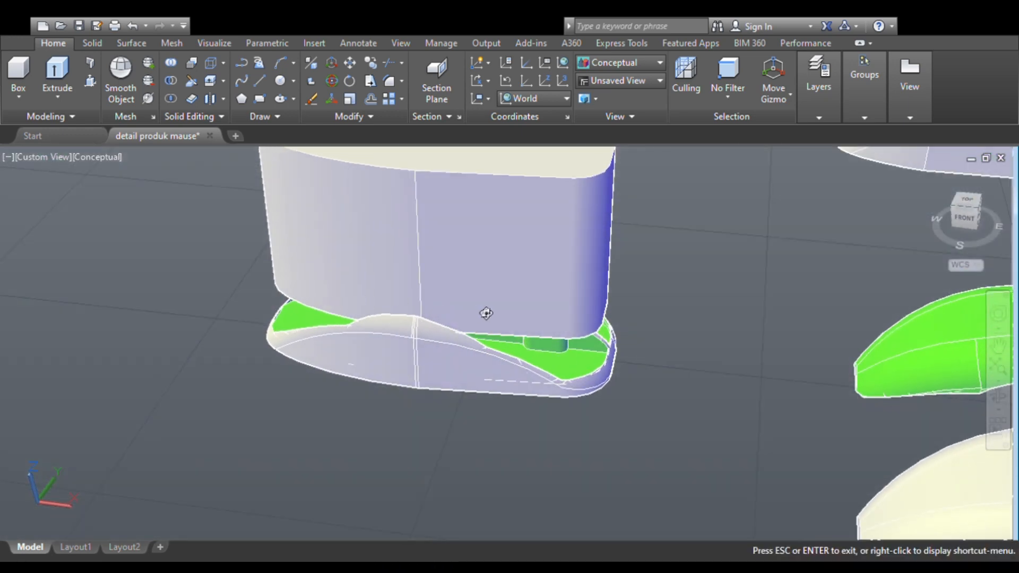
pyautogui.moveTo(486, 313); pyautogui.dragTo(476, 289)
pyautogui.press('Escape')
pyautogui.click(518, 250)
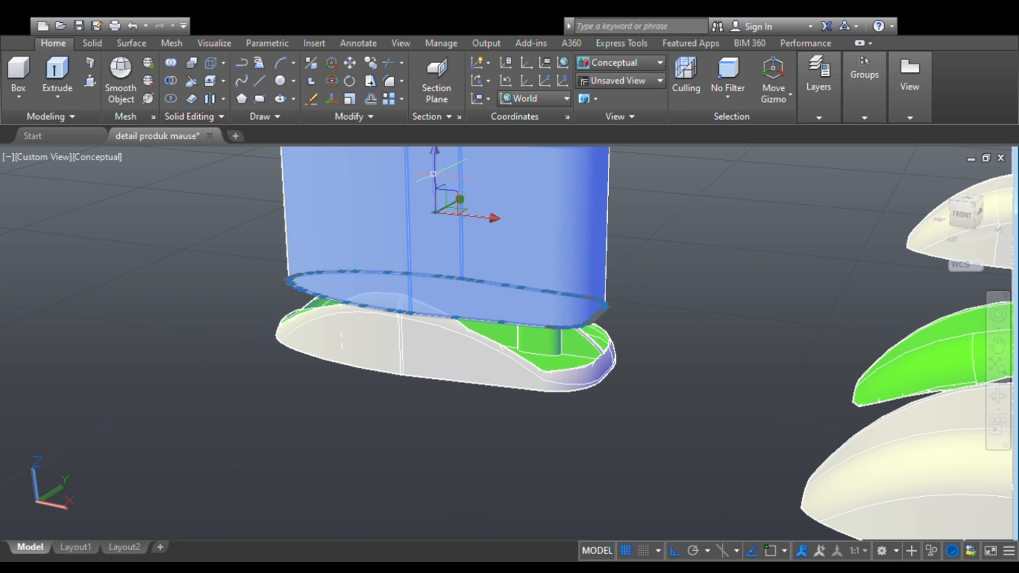
pyautogui.moveTo(436, 155); pyautogui.dragTo(452, 265)
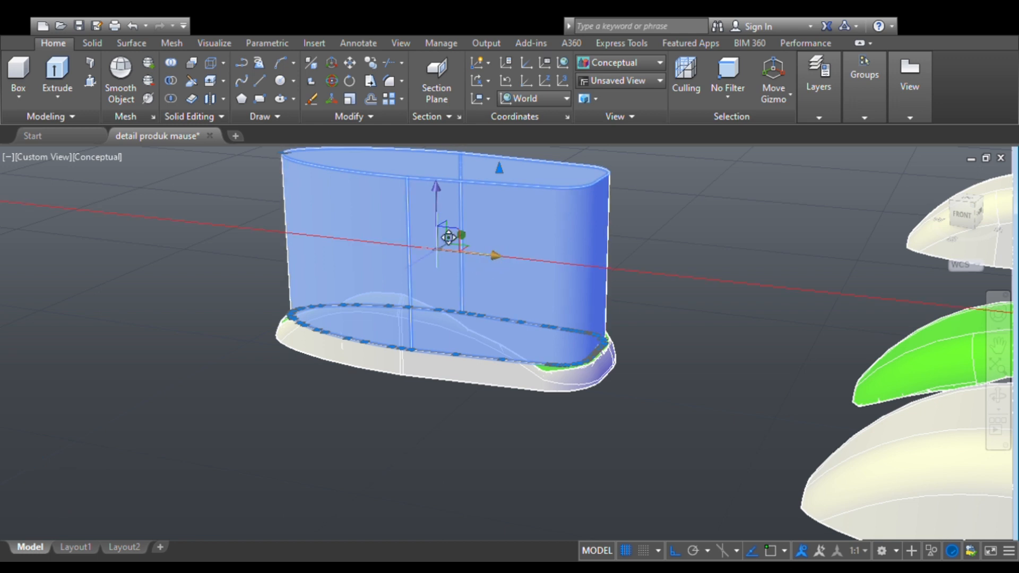
pyautogui.press('Escape')
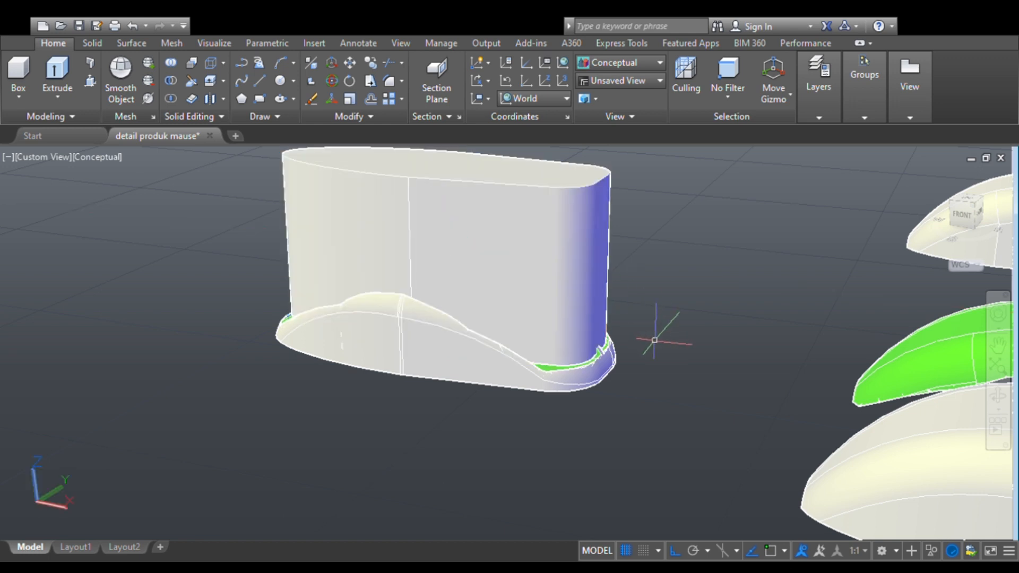
pyautogui.click(537, 307)
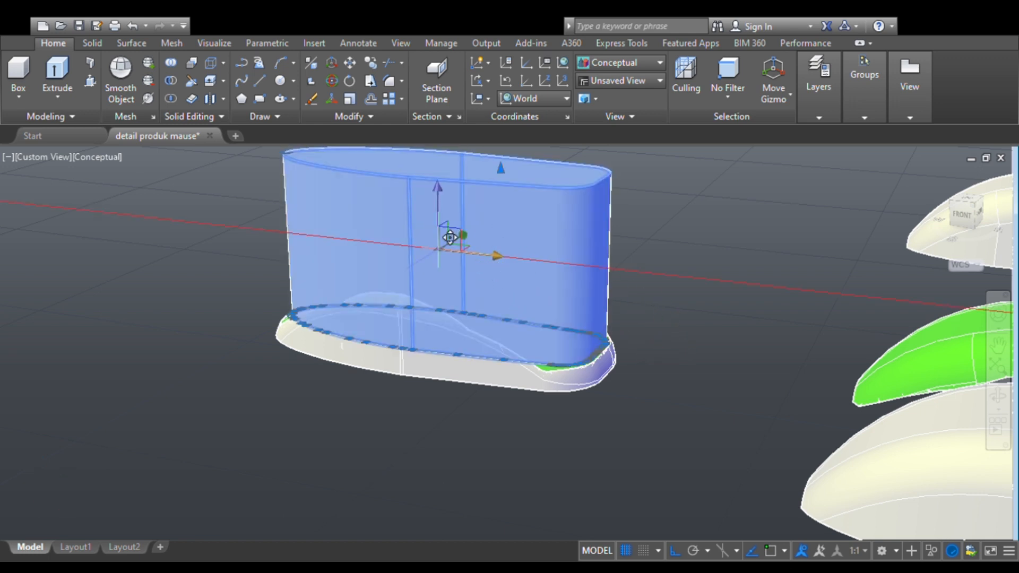
pyautogui.press('Escape')
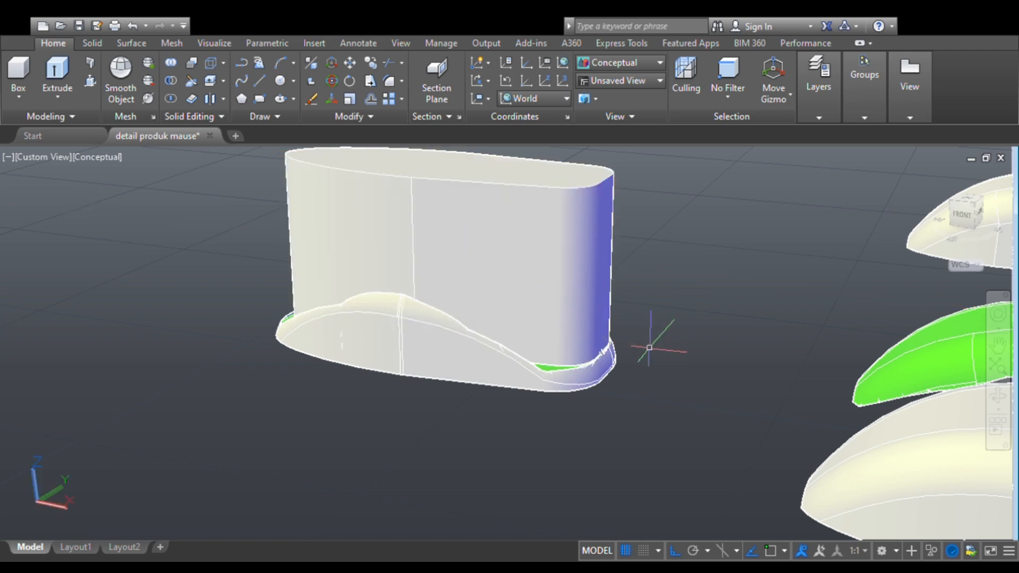
# - Try to subtract the tall extruded block from the lower base
pyautogui.scroll(3, 602, 366)
pyautogui.scroll(-4, 598, 365)
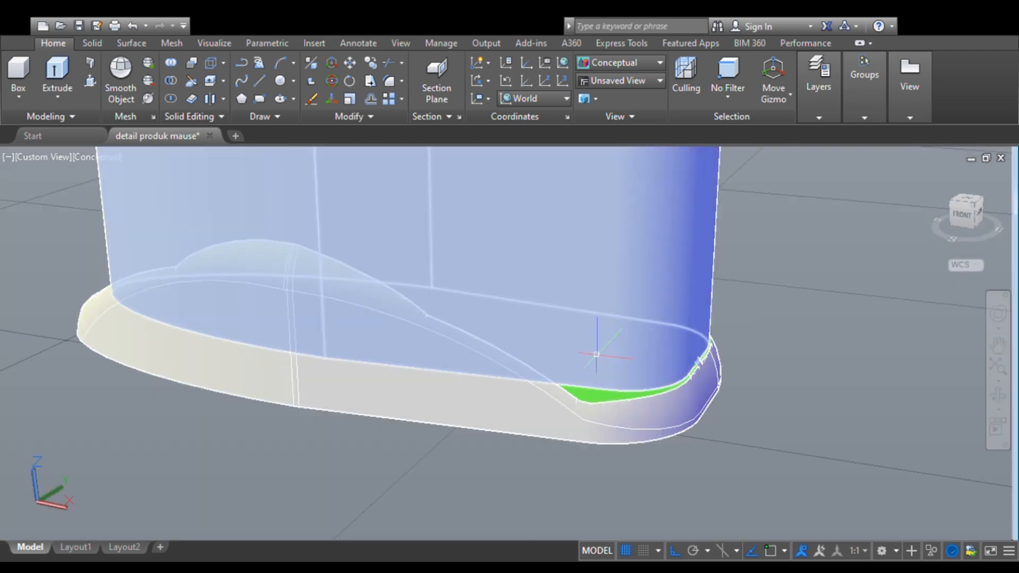
pyautogui.scroll(2, 579, 354)
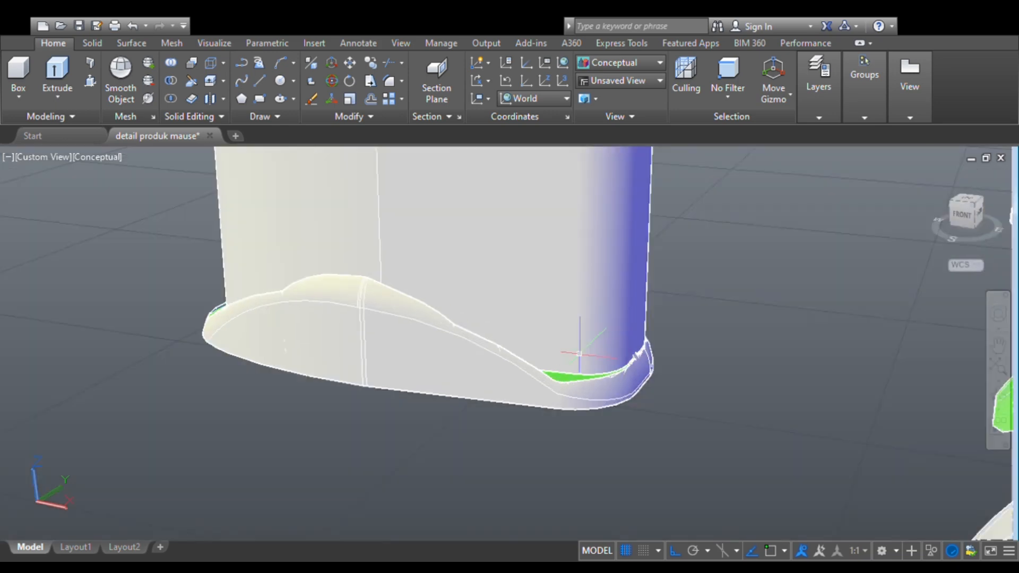
pyautogui.click(998, 396)
pyautogui.moveTo(594, 391); pyautogui.dragTo(224, 420)
pyautogui.press('Escape')
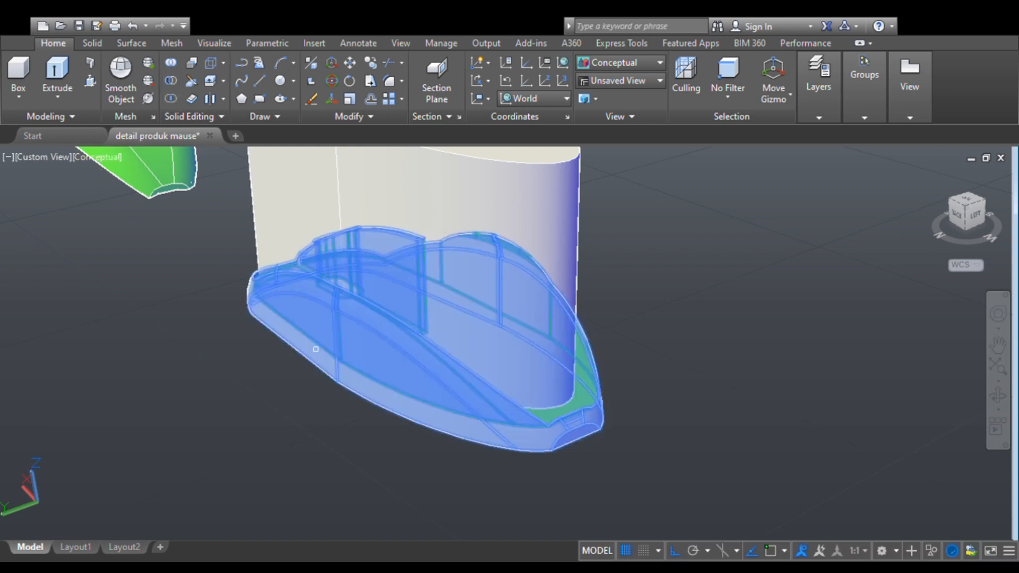
pyautogui.press('Return')
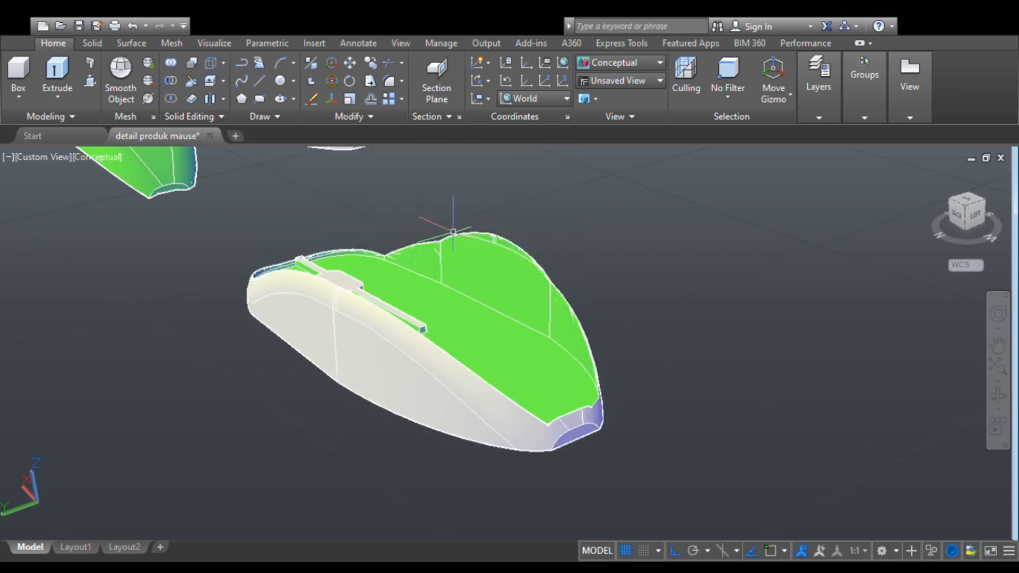
pyautogui.hotkey('ctrl', 'z')
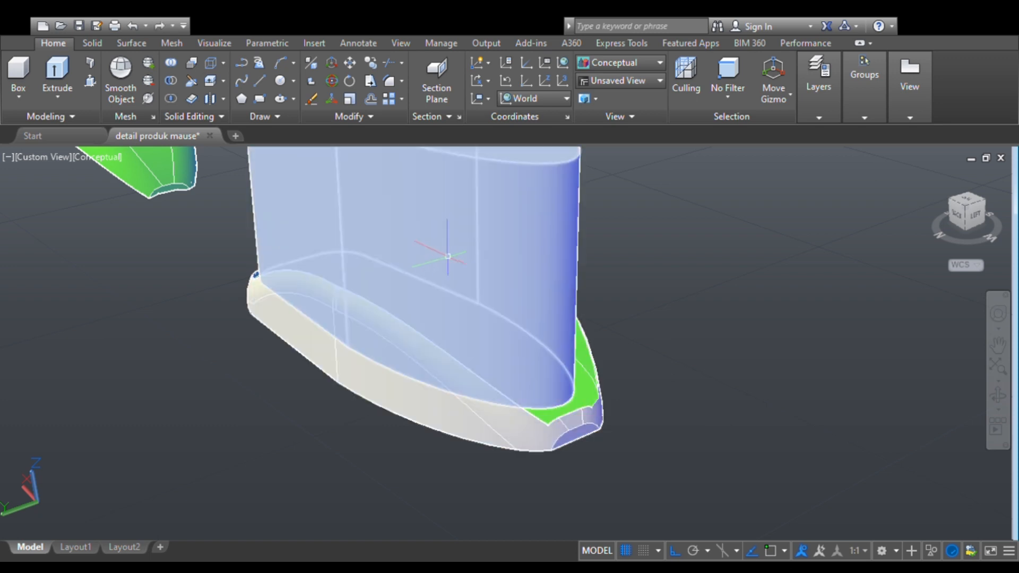
# - Lower the extruded block slightly along the Z axis into the lower base
pyautogui.click(436, 239)
pyautogui.click(410, 165)
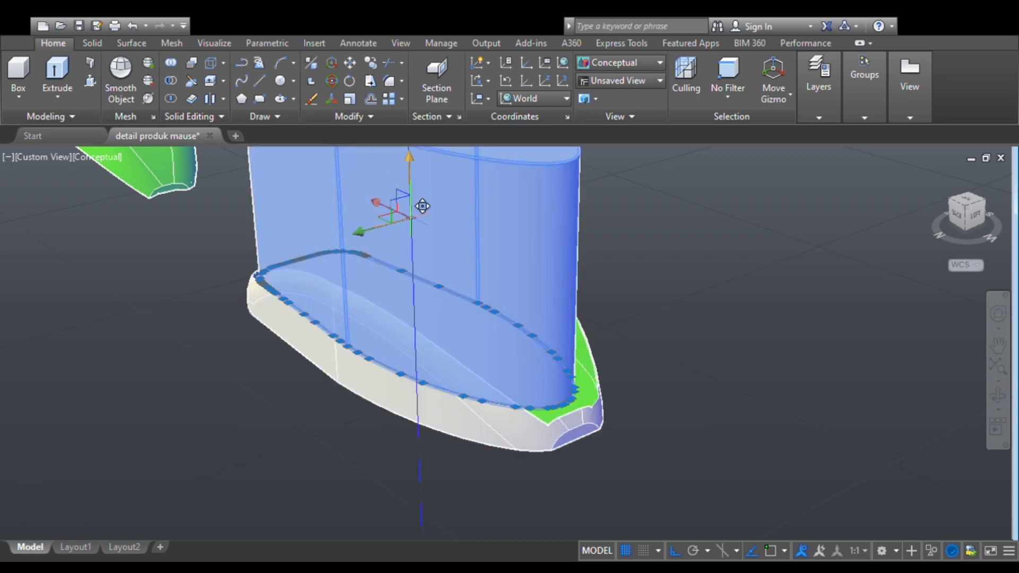
pyautogui.press('Escape')
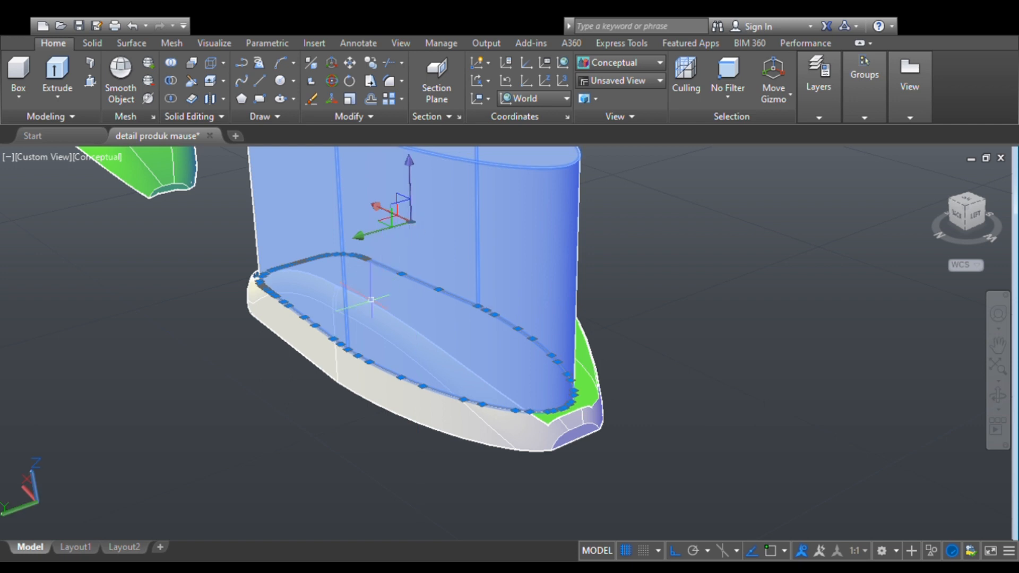
pyautogui.press('Escape')
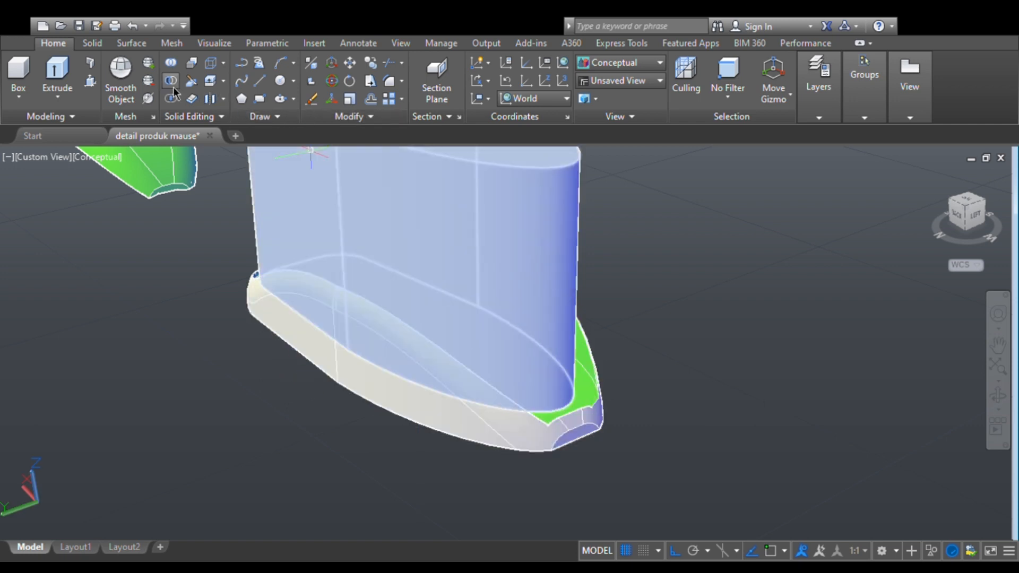
# - Try again to subtract the lowered block from the lower base
pyautogui.click(173, 84)
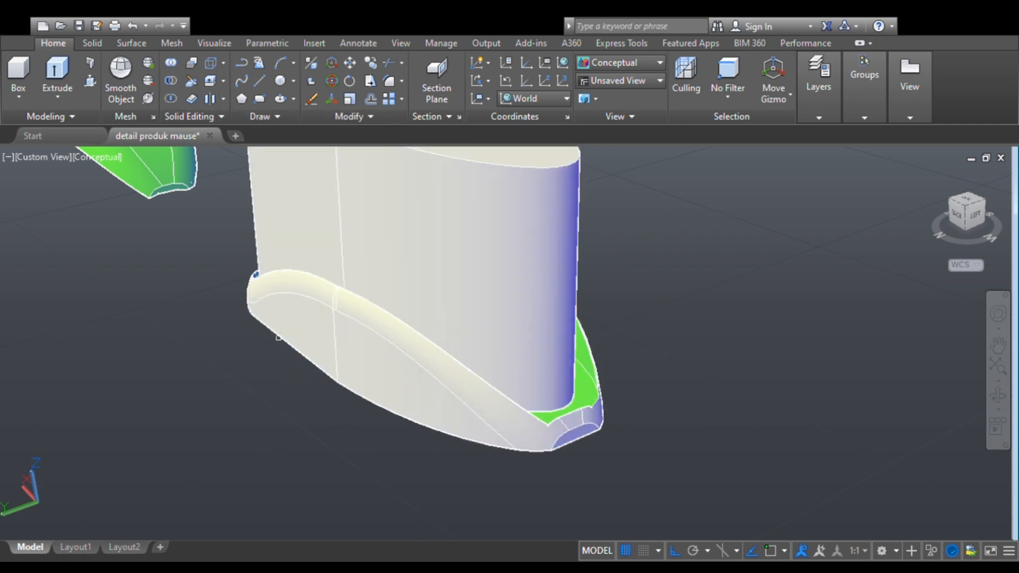
pyautogui.click(314, 340)
pyautogui.press('Return')
pyautogui.click(409, 258)
pyautogui.press('Return')
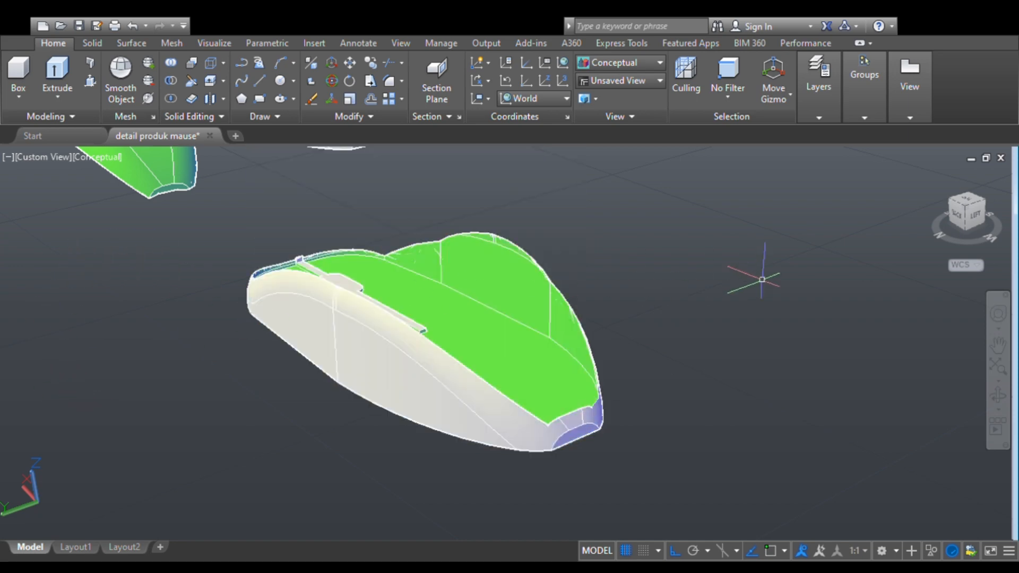
pyautogui.hotkey('ctrl', 'z')
# - Lower the block slightly further along the Z axis and subtract it from the lower base to hollow it out
pyautogui.click(504, 285)
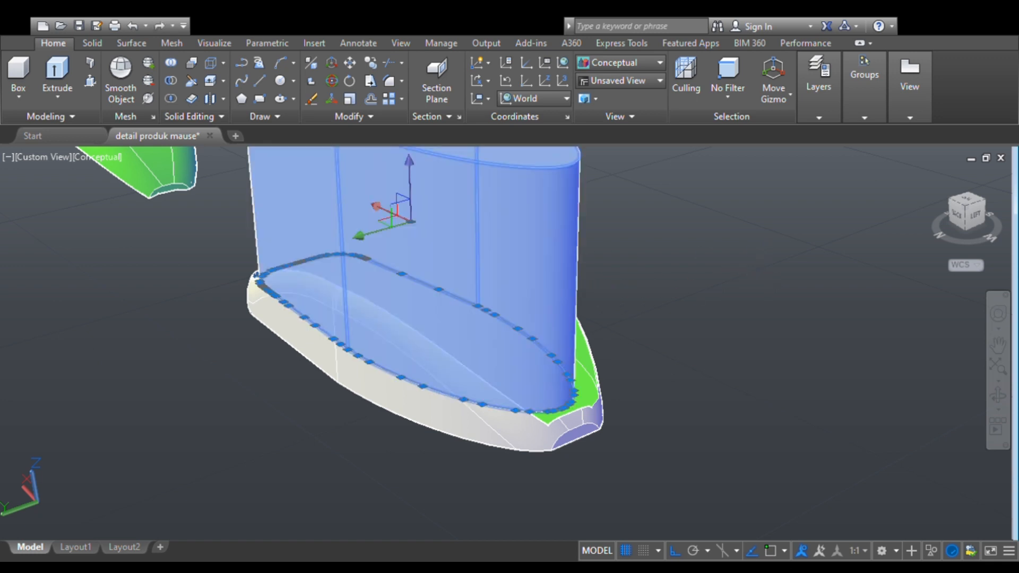
pyautogui.click(410, 218)
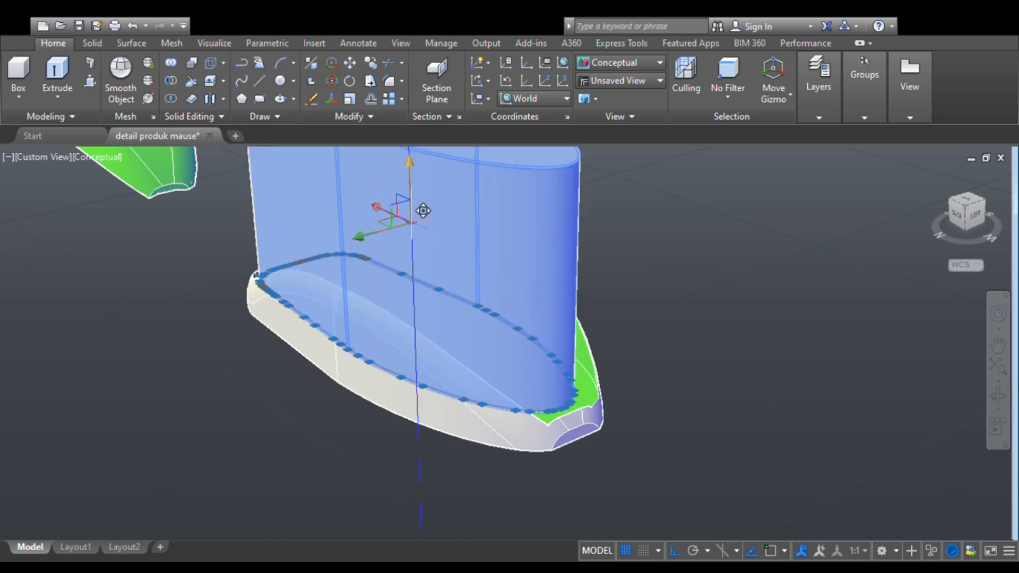
pyautogui.click(412, 227)
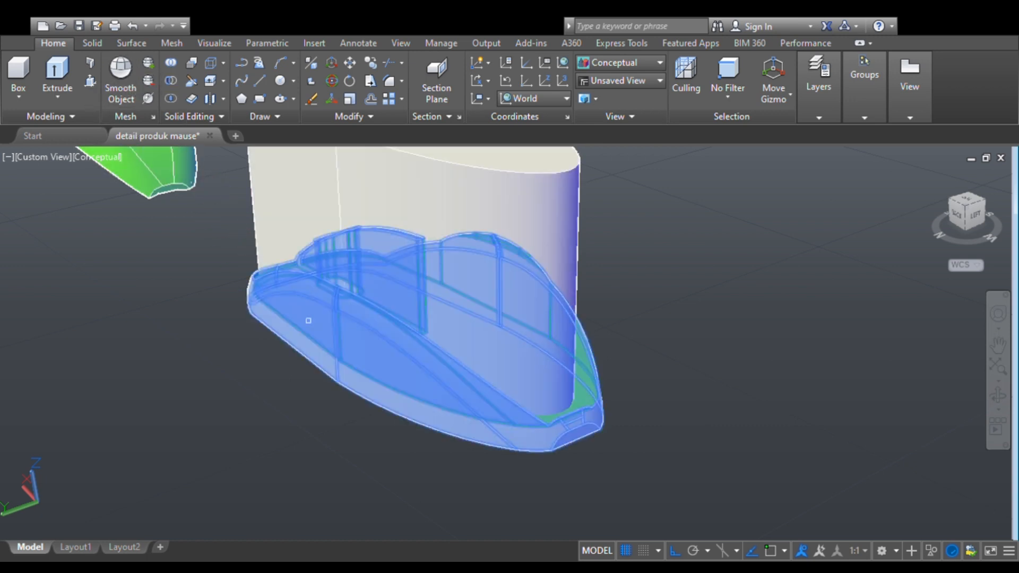
pyautogui.press('Return')
pyautogui.click(371, 260)
pyautogui.press('Return')
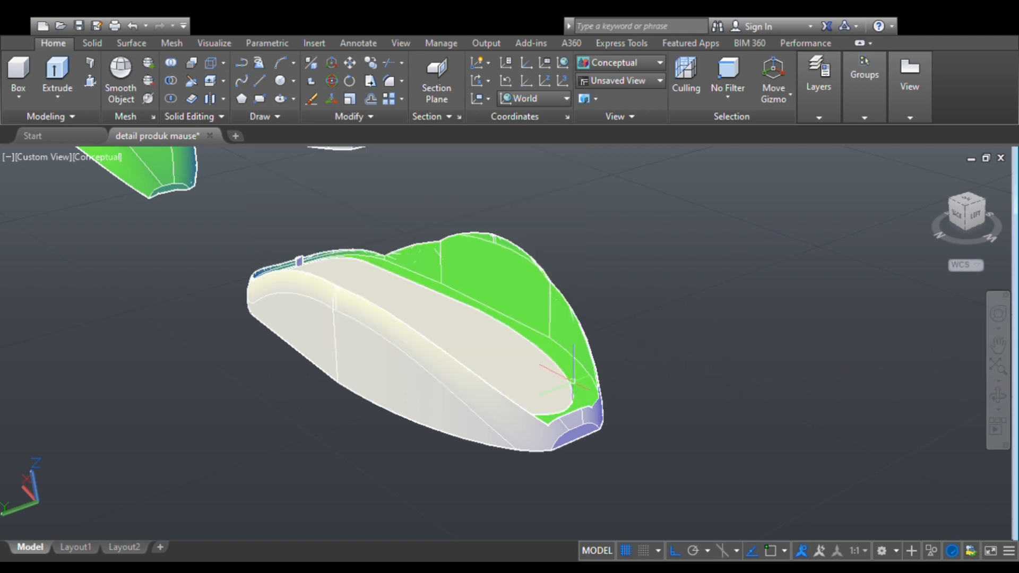
# - Try to explode the hollowed lower base into its separate faces
pyautogui.click(546, 377)
pyautogui.write('x')
pyautogui.press('Return')
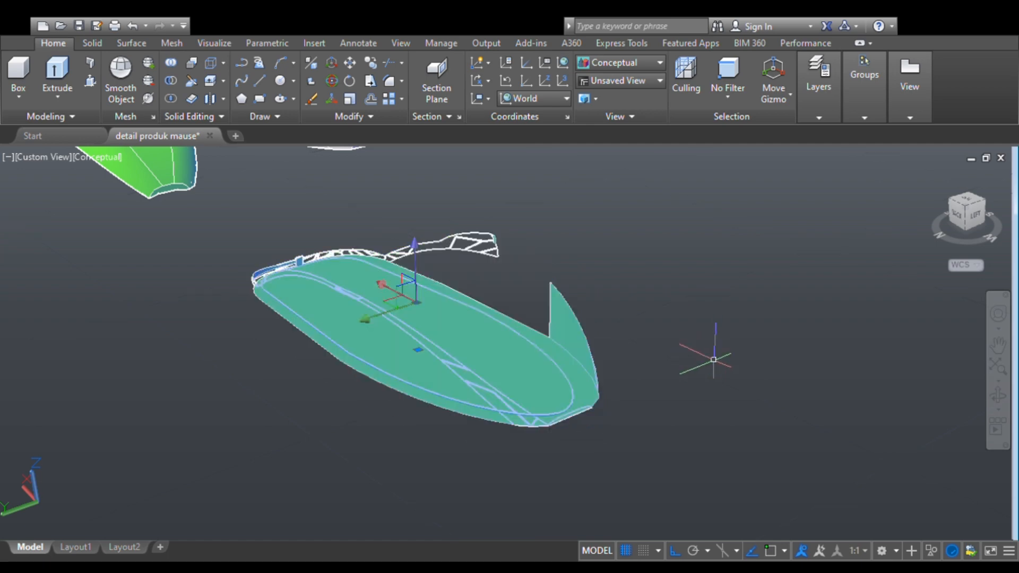
pyautogui.hotkey('ctrl', 'z')
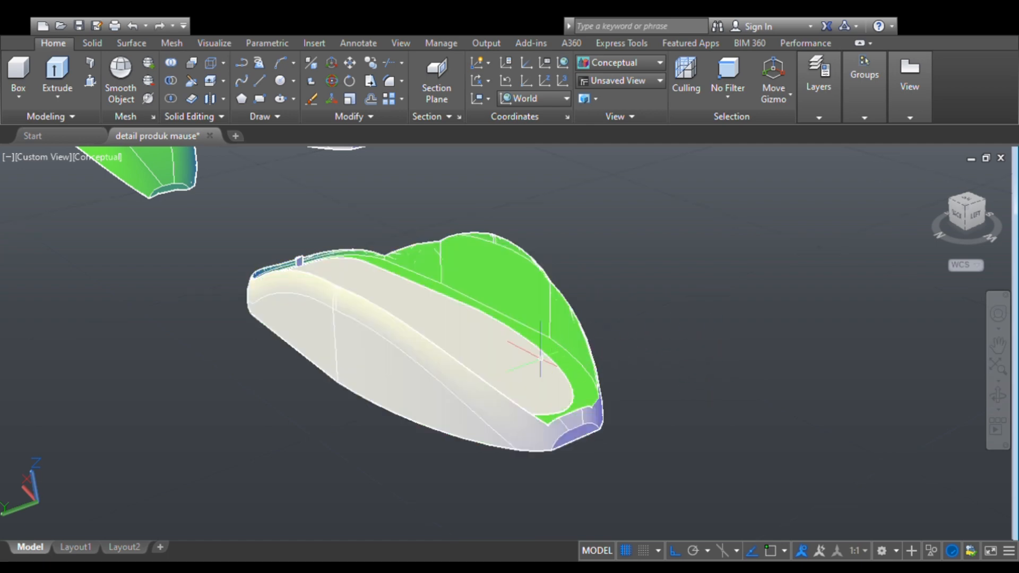
# - Change the colour of the hollowed lower base to yellow
pyautogui.click(531, 362)
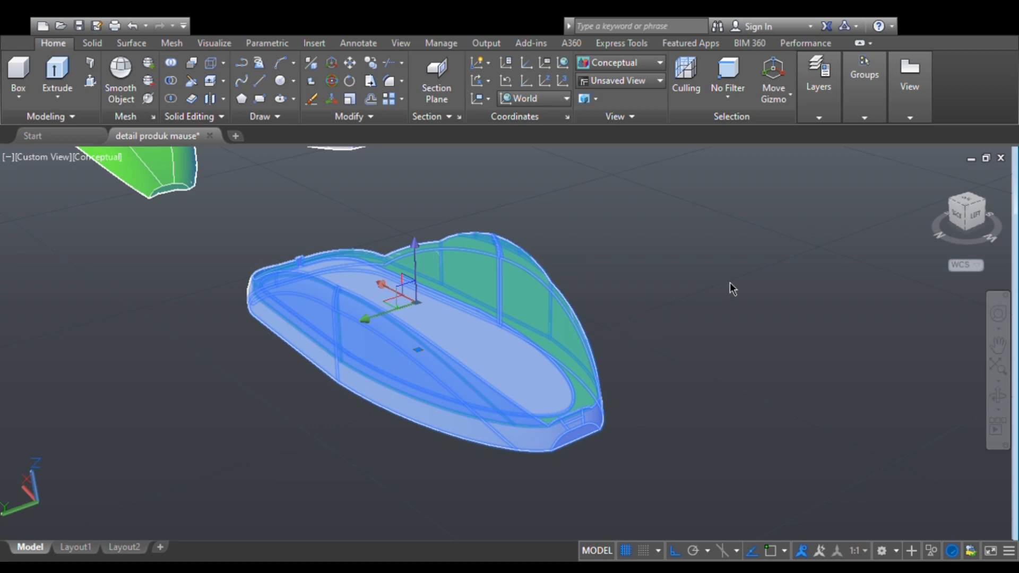
pyautogui.click(731, 283)
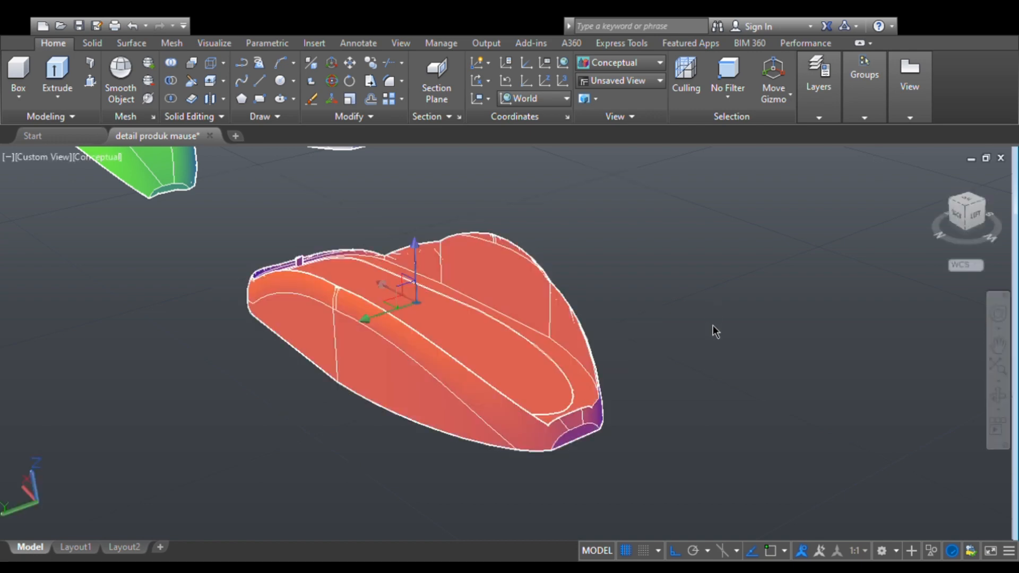
pyautogui.click(712, 333)
pyautogui.press('Escape')
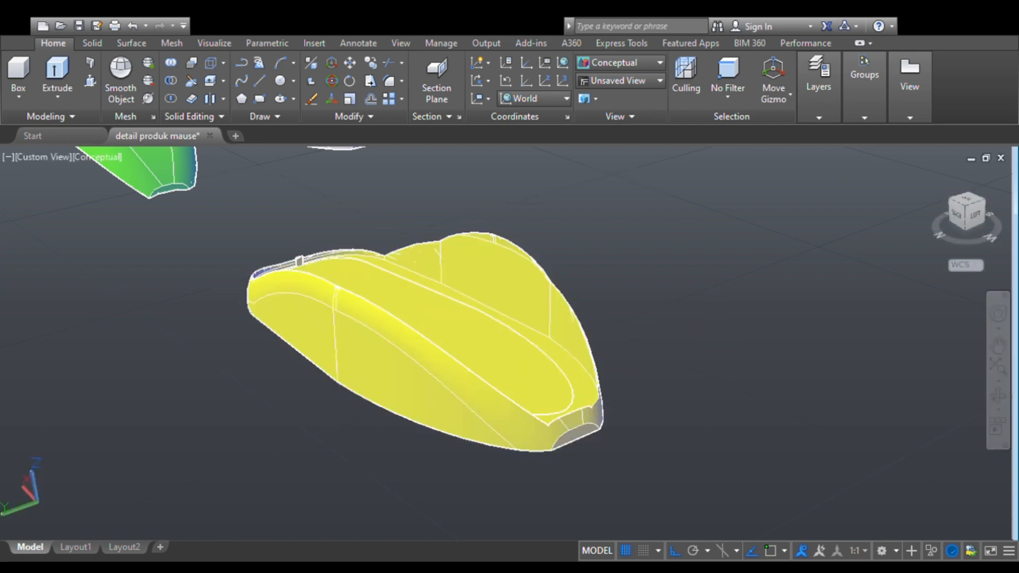
pyautogui.click(998, 396)
pyautogui.moveTo(803, 409); pyautogui.dragTo(585, 348)
pyautogui.press('Escape')
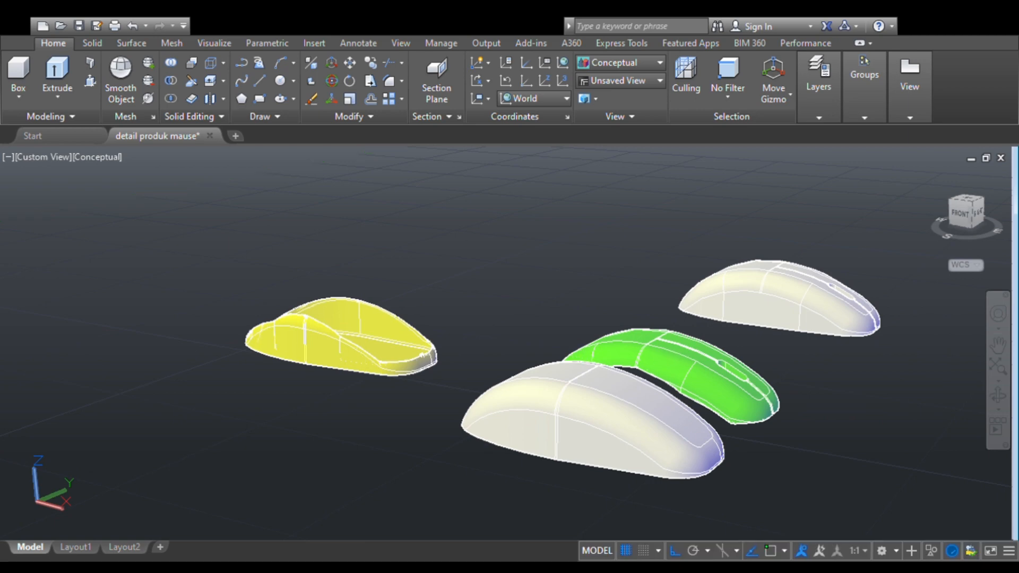
pyautogui.click(698, 363)
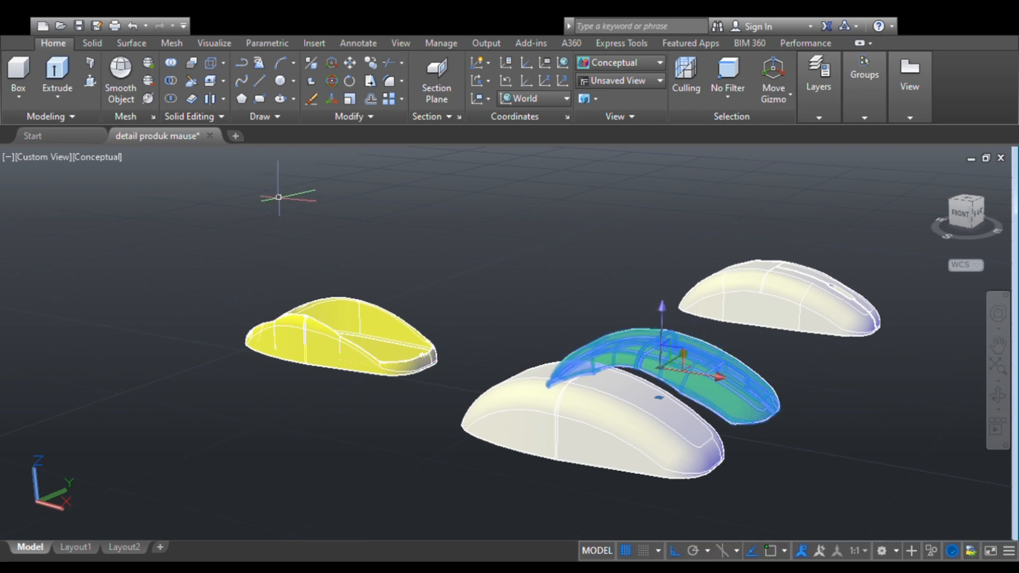
pyautogui.click(350, 65)
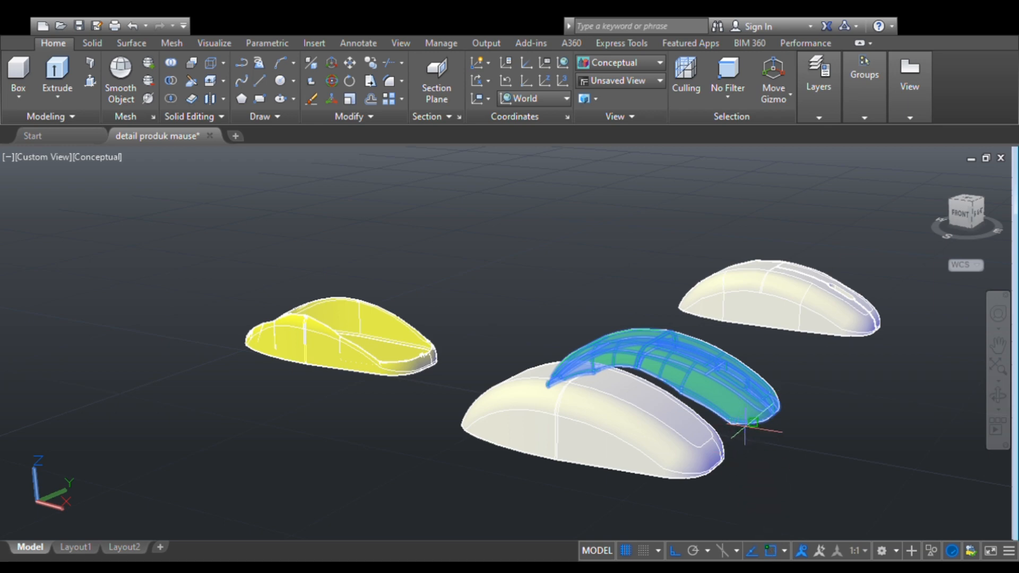
pyautogui.scroll(3, 737, 431)
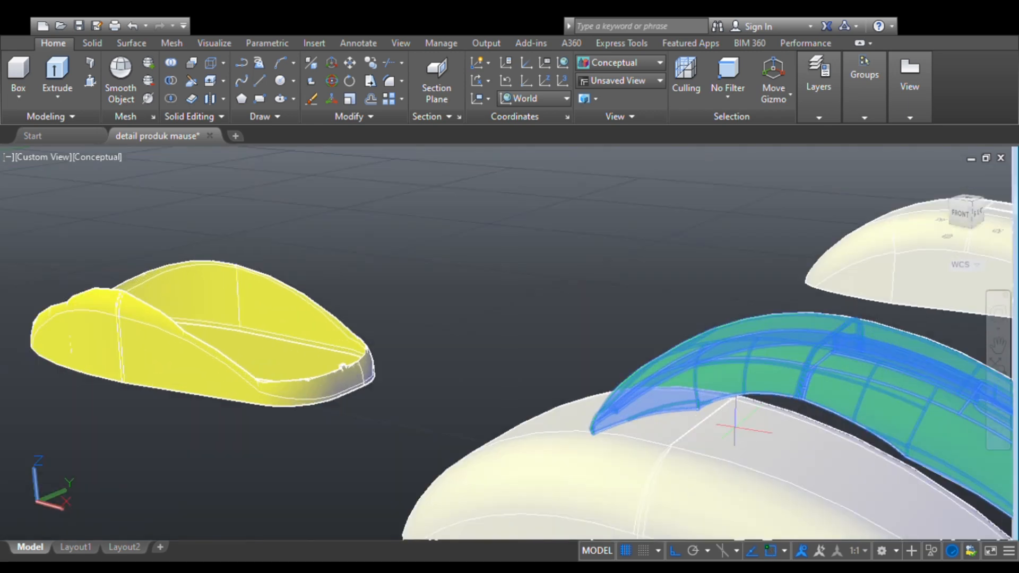
pyautogui.moveTo(739, 428); pyautogui.dragTo(428, 368, button='middle')
pyautogui.press('Escape')
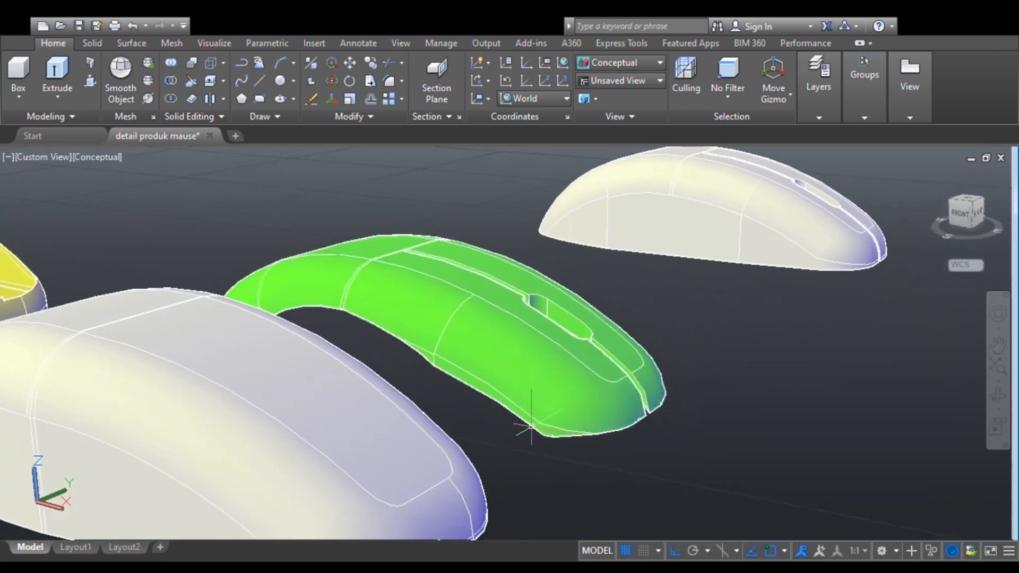
# - Move the green upper shell by a base point on its lower front edge onto the front of the yellow lower base
pyautogui.click(558, 427)
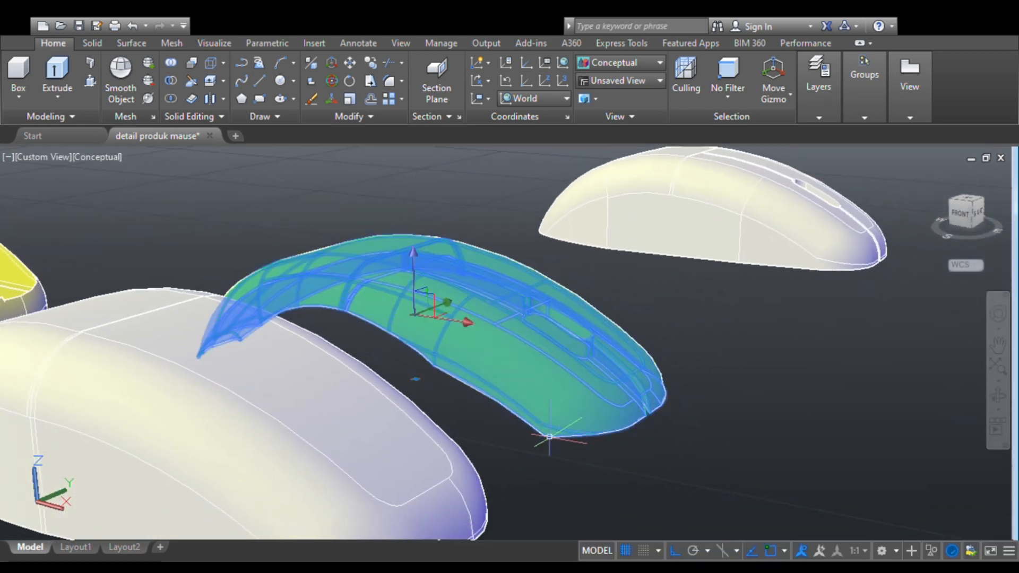
pyautogui.click(349, 63)
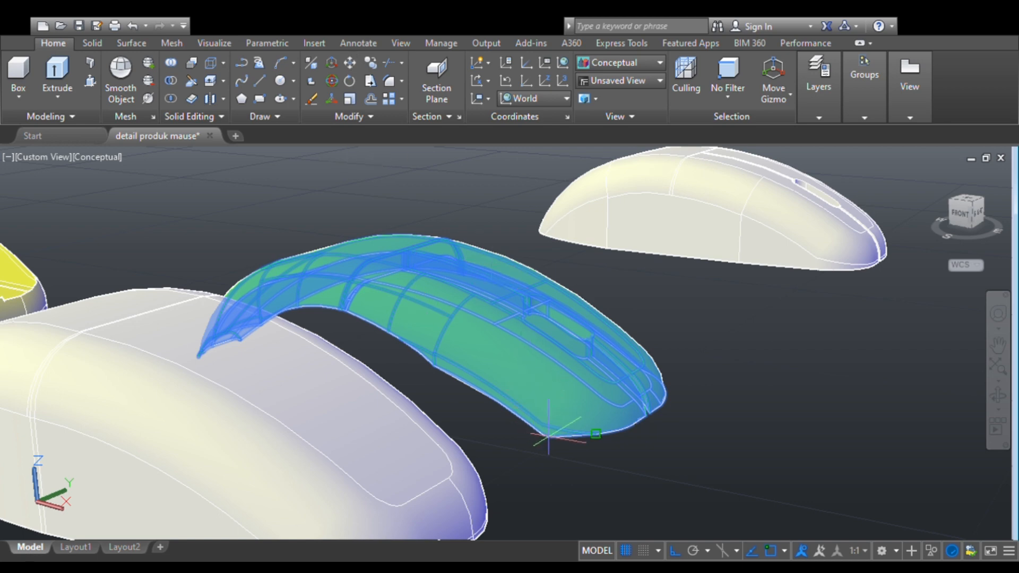
pyautogui.click(596, 434)
pyautogui.scroll(-4, 499, 351)
pyautogui.scroll(4, 372, 313)
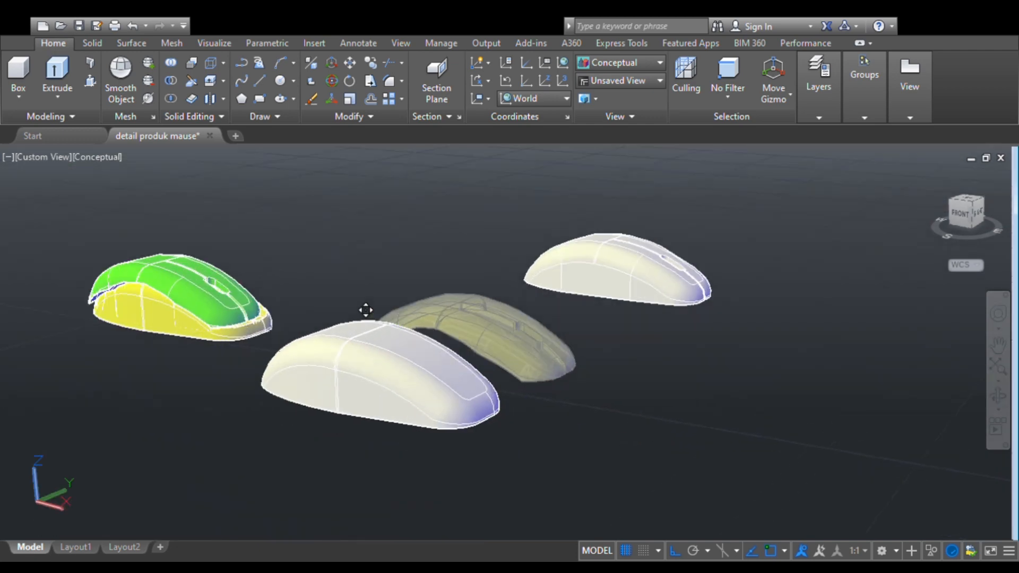
pyautogui.moveTo(260, 316); pyautogui.dragTo(632, 417, button='middle')
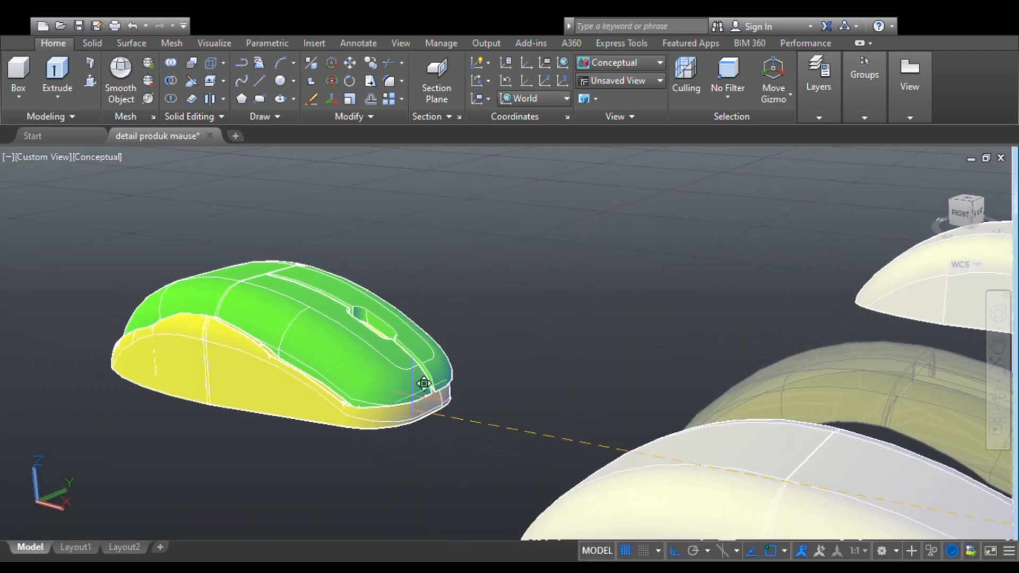
pyautogui.click(412, 383)
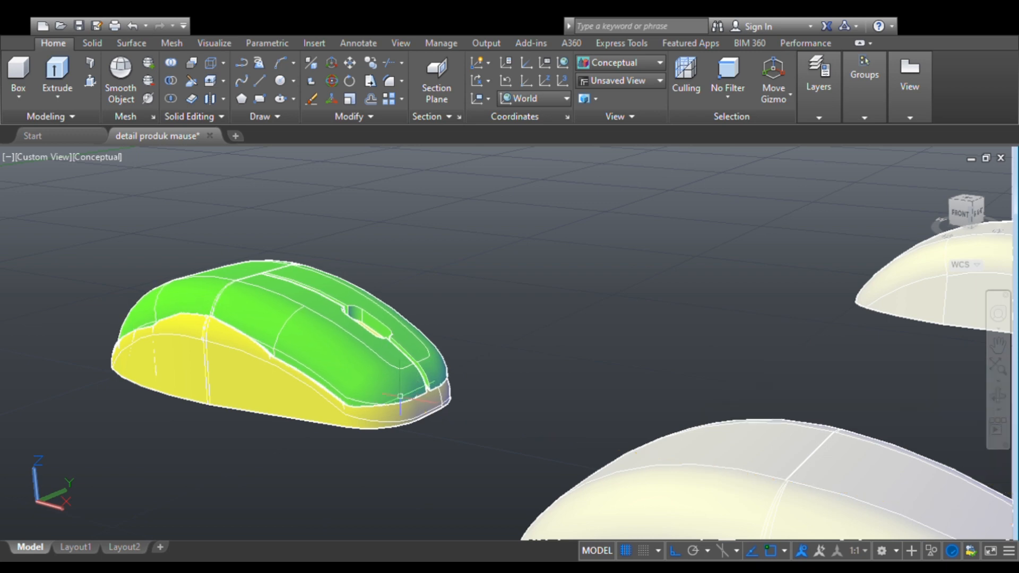
# - Shift the green upper shell slightly along the X axis so its narrow end sits centred on the yellow lower base
pyautogui.scroll(-3, 510, 344)
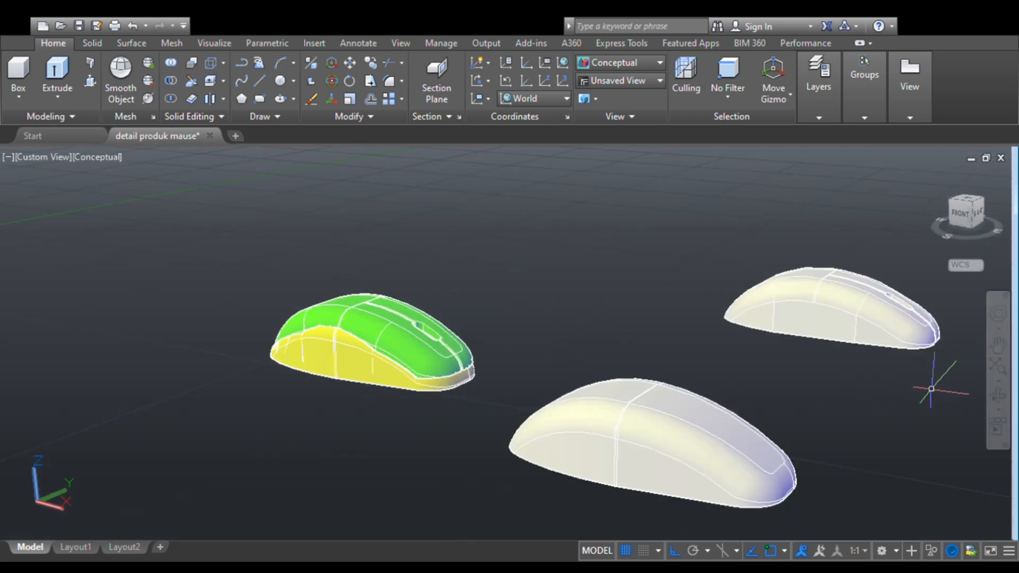
pyautogui.click(996, 400)
pyautogui.moveTo(428, 409); pyautogui.dragTo(812, 364)
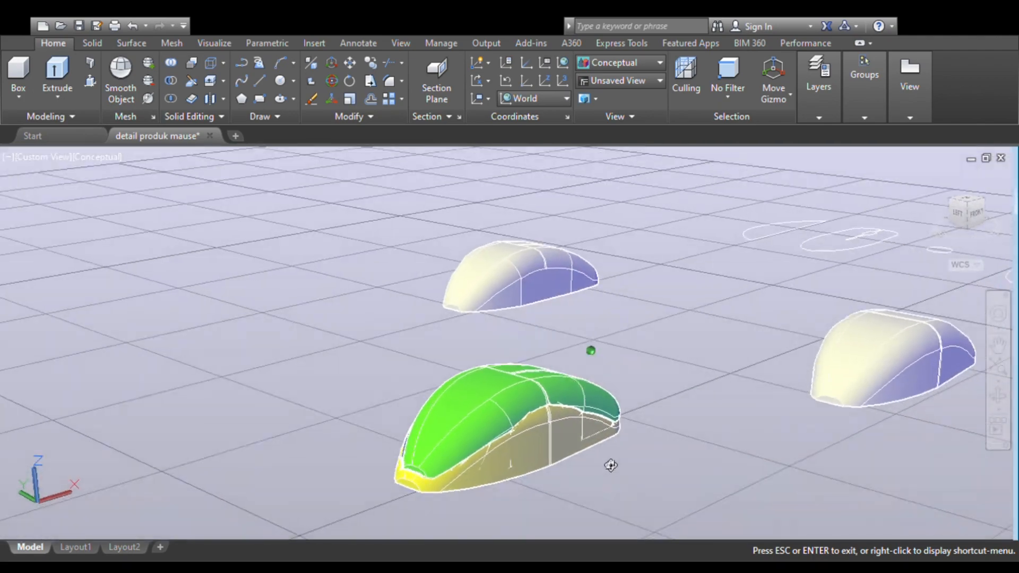
pyautogui.scroll(5, 573, 402)
pyautogui.keyDown('shift'); pyautogui.moveTo(580, 457); pyautogui.dragTo(577, 371, button='middle'); pyautogui.keyUp('shift')
pyautogui.scroll(3, 577, 370)
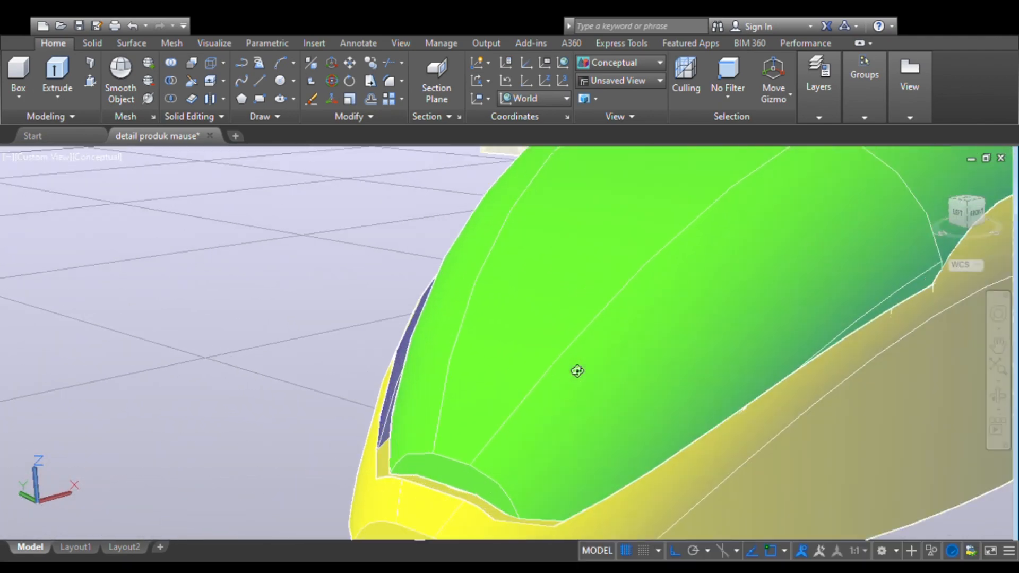
pyautogui.click(532, 376)
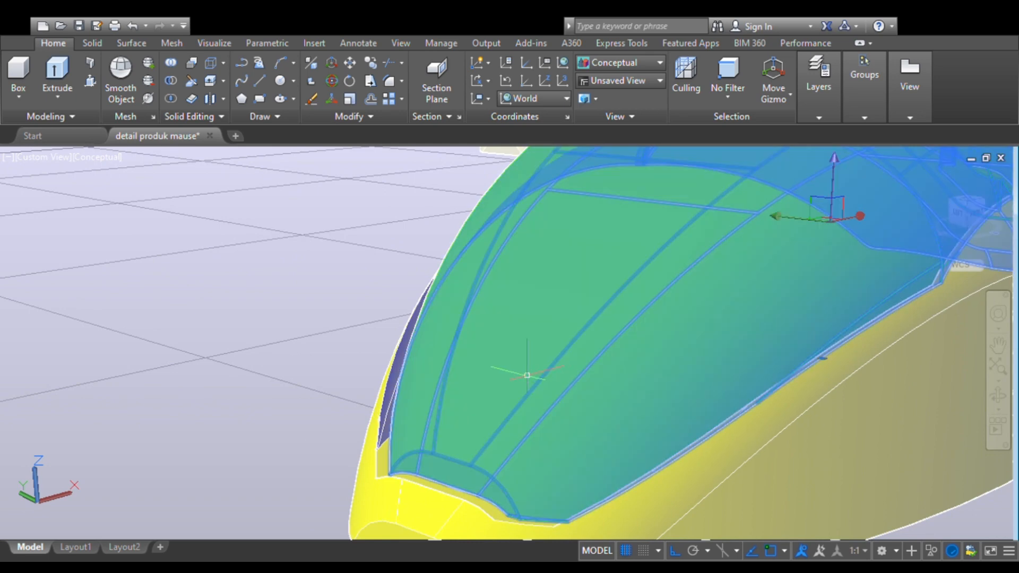
pyautogui.click(854, 216)
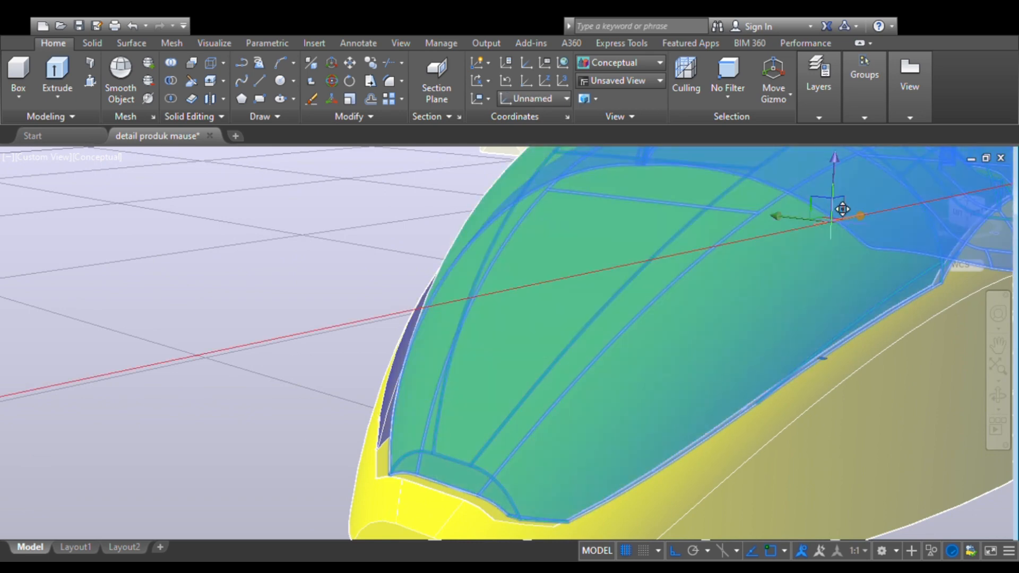
pyautogui.press('Escape')
pyautogui.press('Escape')
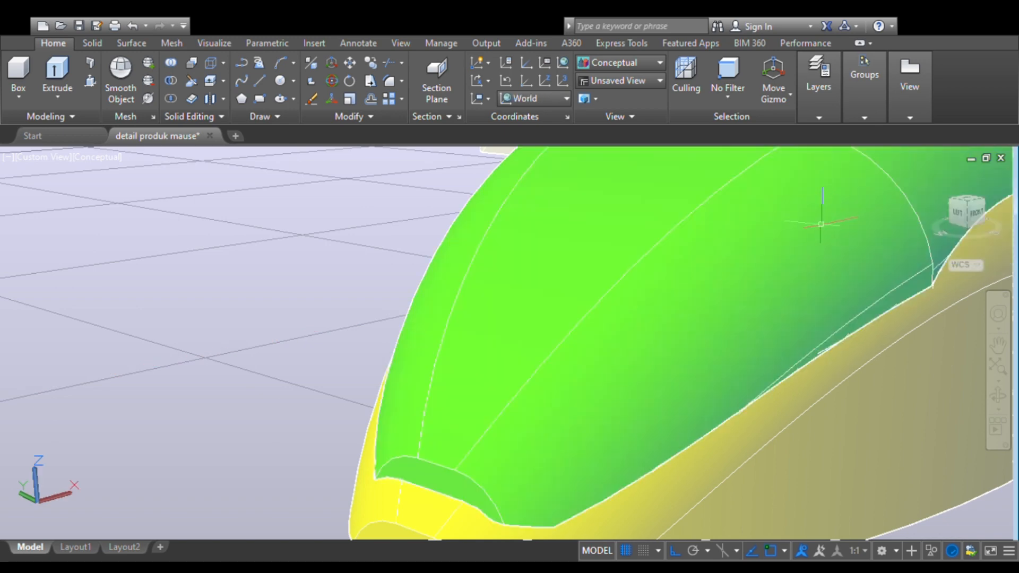
# - Change the colour of the green upper shell to dark grey
pyautogui.scroll(-3, 678, 288)
pyautogui.scroll(-2, 495, 445)
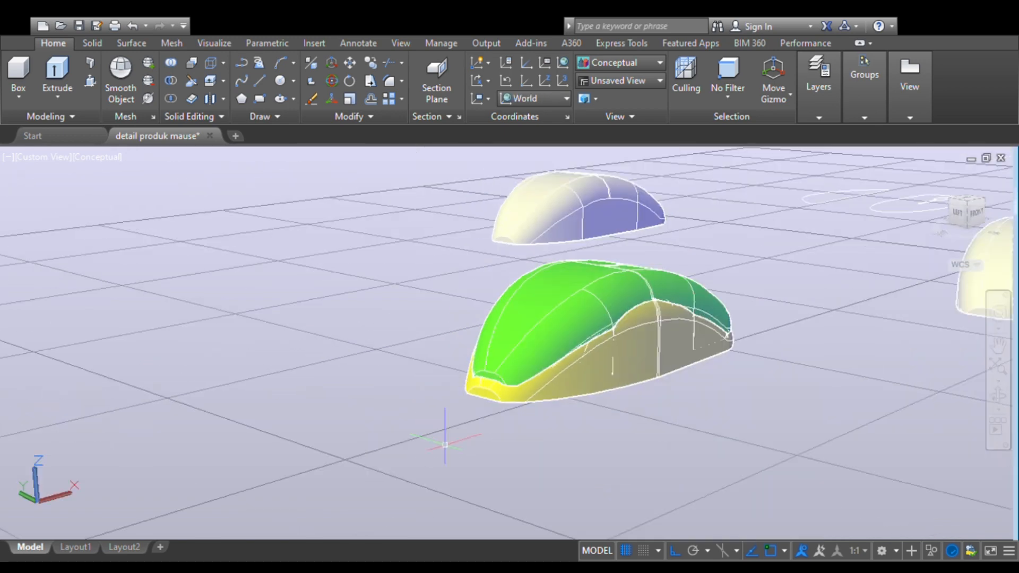
pyautogui.click(1000, 404)
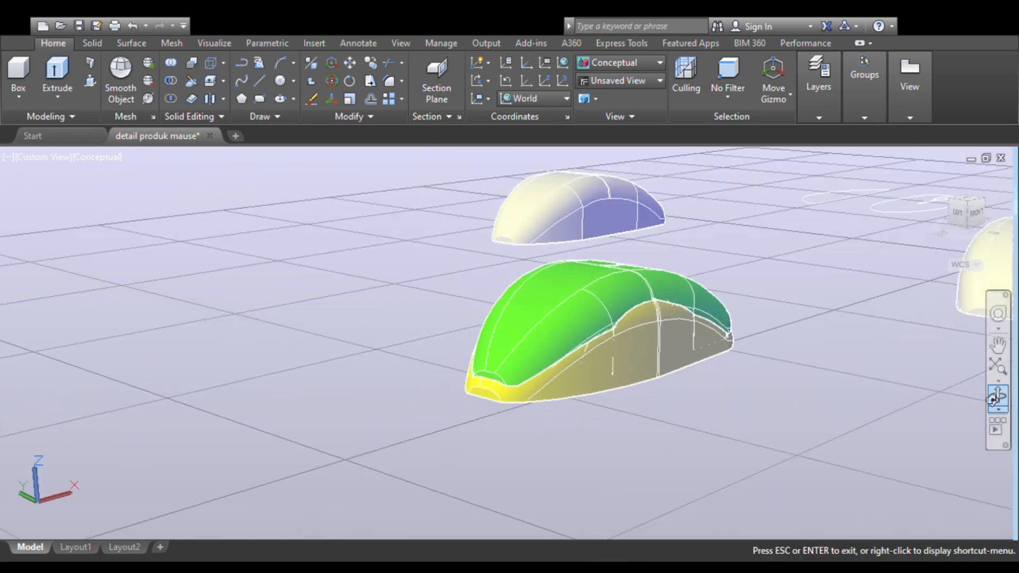
pyautogui.moveTo(803, 394); pyautogui.dragTo(805, 405)
pyautogui.press('Escape')
pyautogui.click(632, 393)
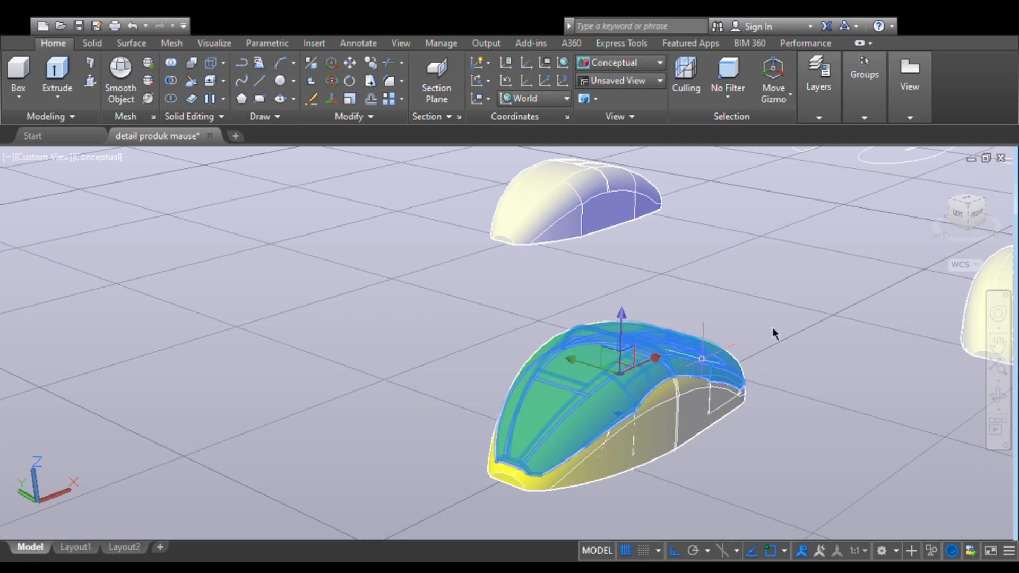
pyautogui.click(807, 305)
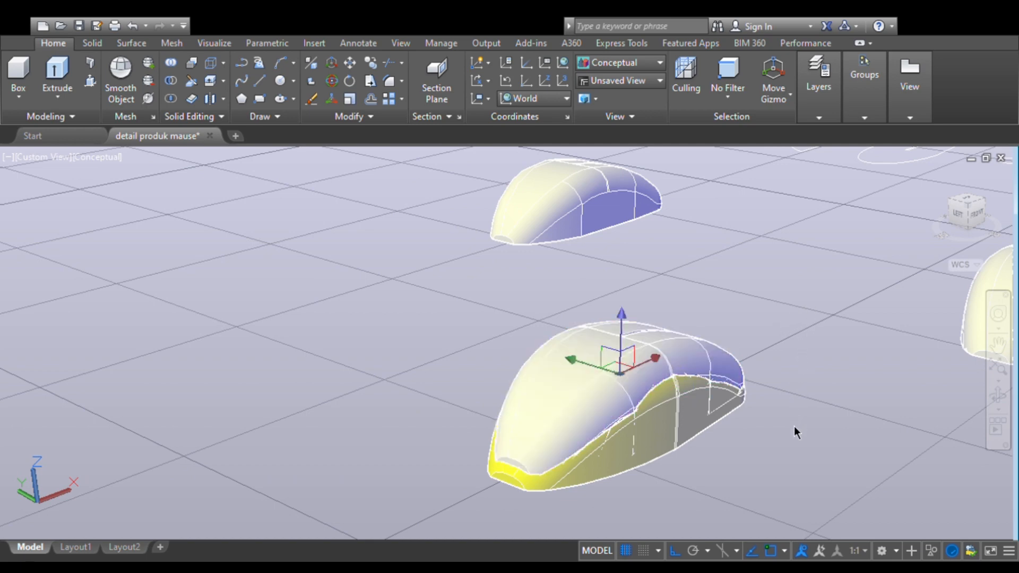
pyautogui.click(798, 444)
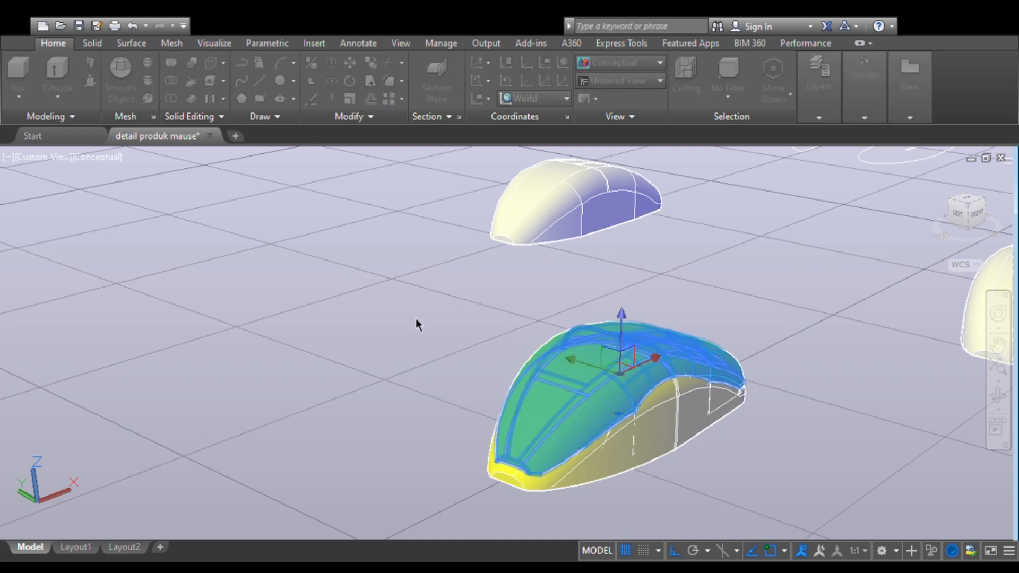
pyautogui.click(396, 350)
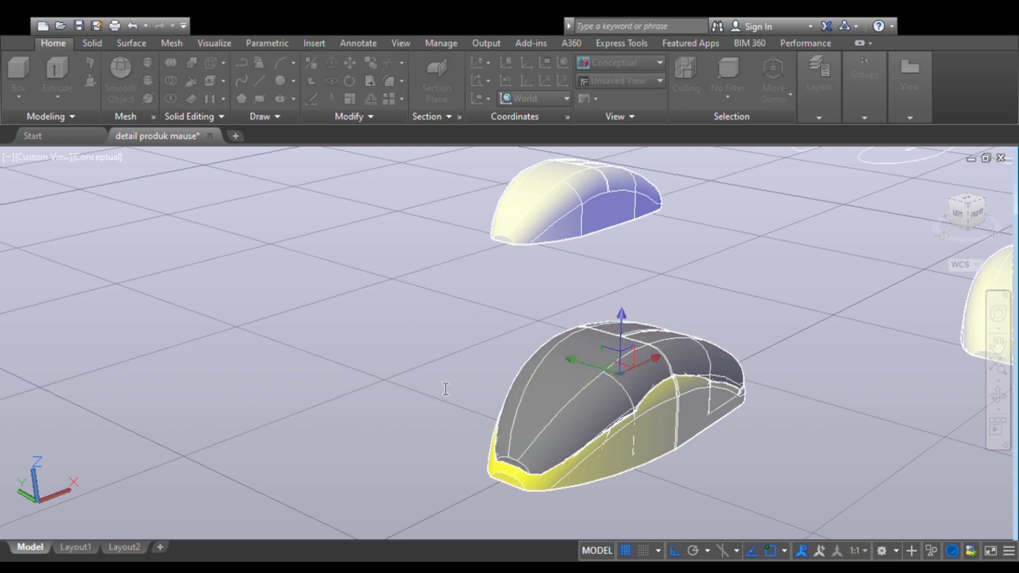
pyautogui.click(492, 414)
# - Change the colour of the yellow lower base to a muted grey shade
pyautogui.click(587, 461)
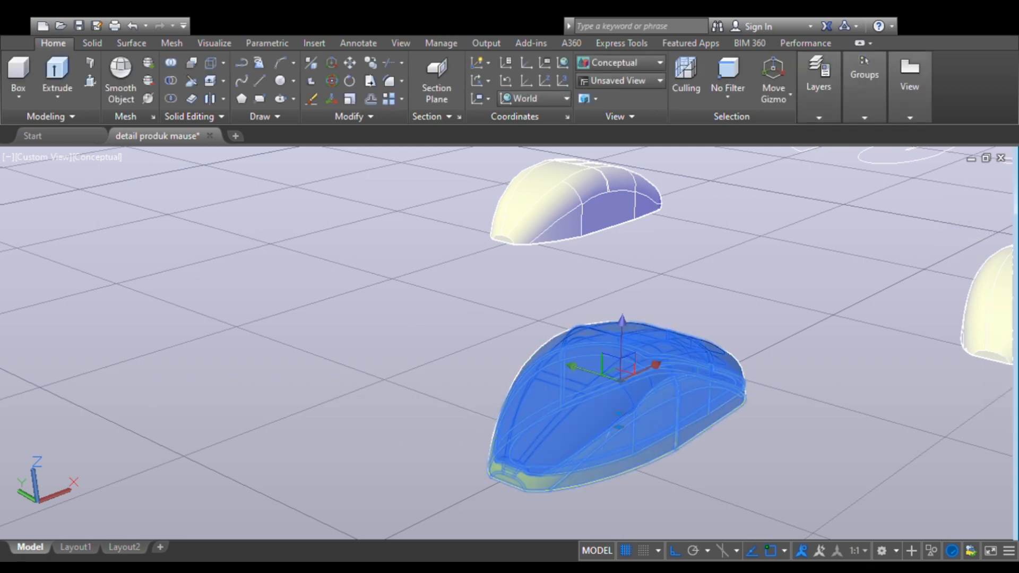
pyautogui.moveTo(613, 455); pyautogui.dragTo(661, 436)
pyautogui.press('Escape')
pyautogui.click(639, 458)
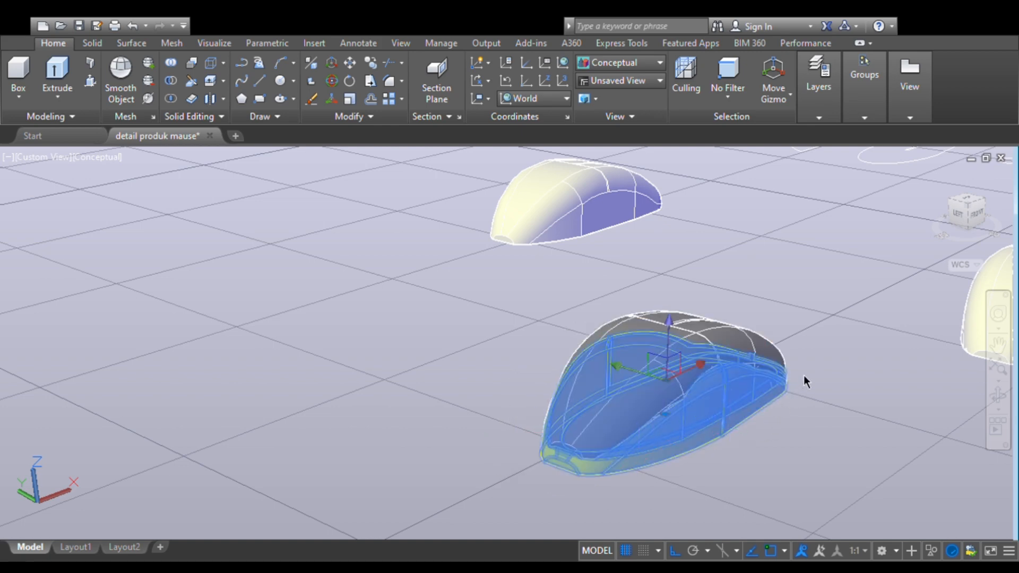
pyautogui.click(801, 511)
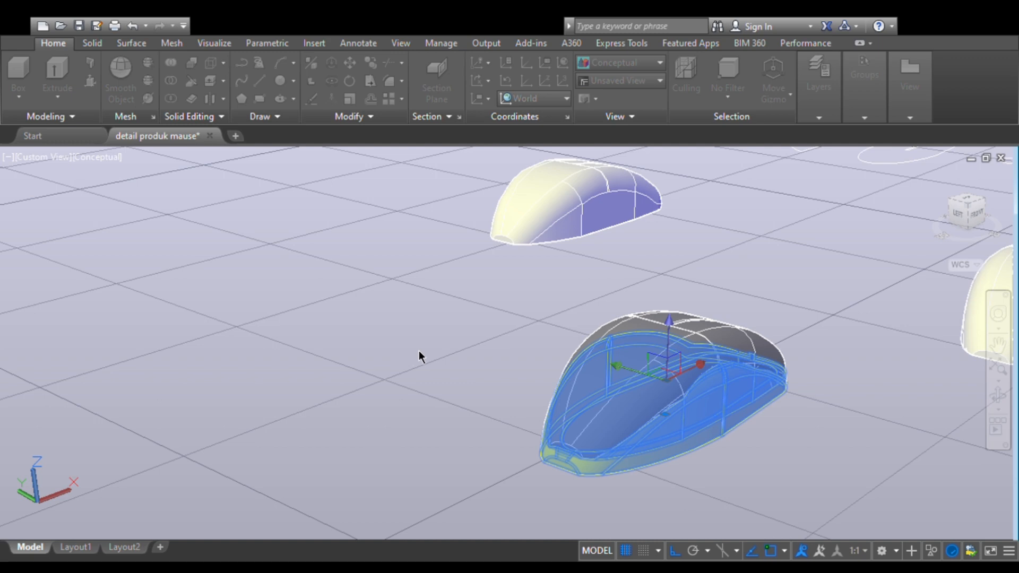
pyautogui.click(482, 414)
pyautogui.click(400, 408)
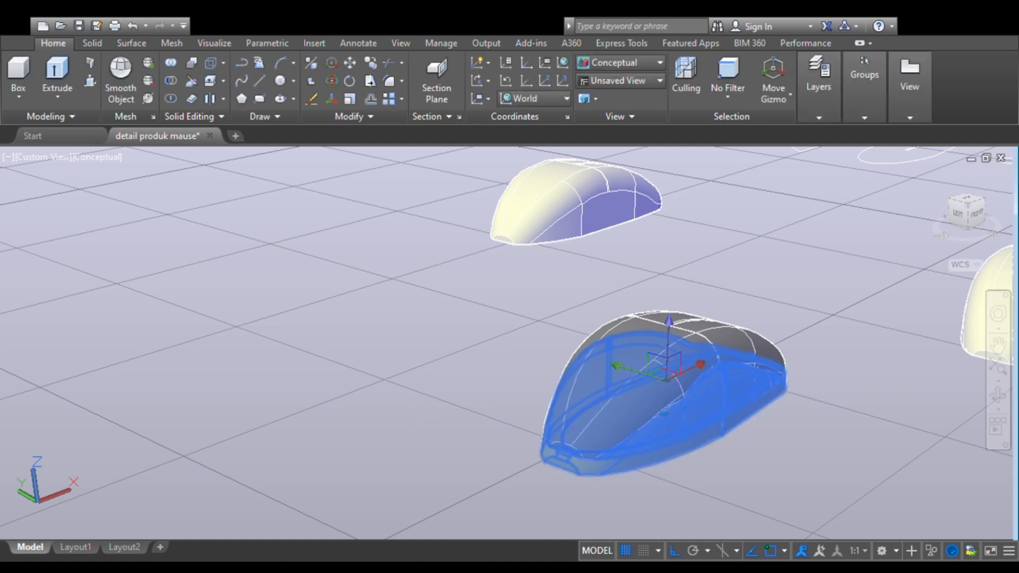
pyautogui.press('Escape')
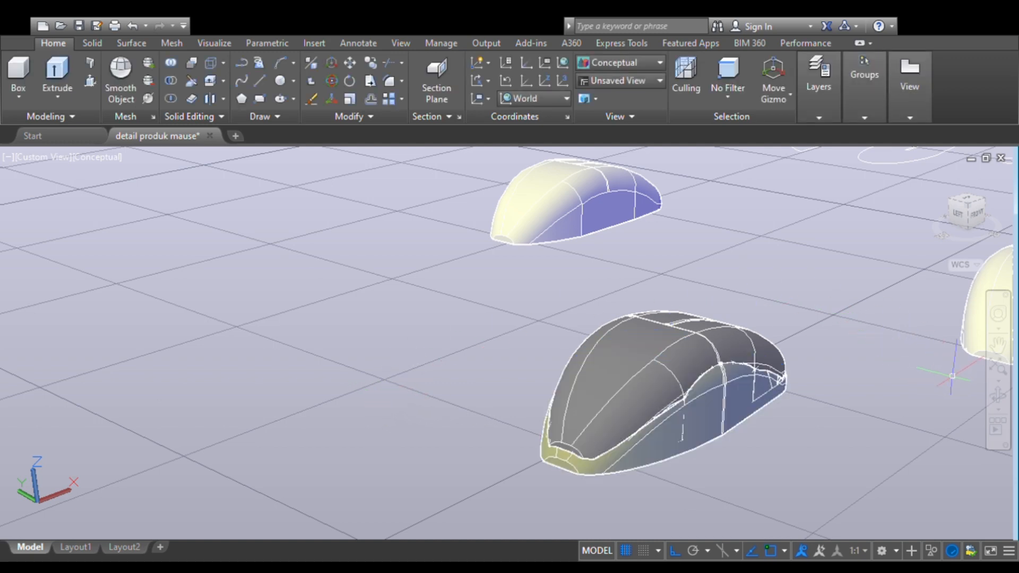
# - Examine the recoloured mouse assembly from its front and side, checking how the upper shell meets the lower base
pyautogui.click(998, 396)
pyautogui.moveTo(664, 401); pyautogui.dragTo(814, 364)
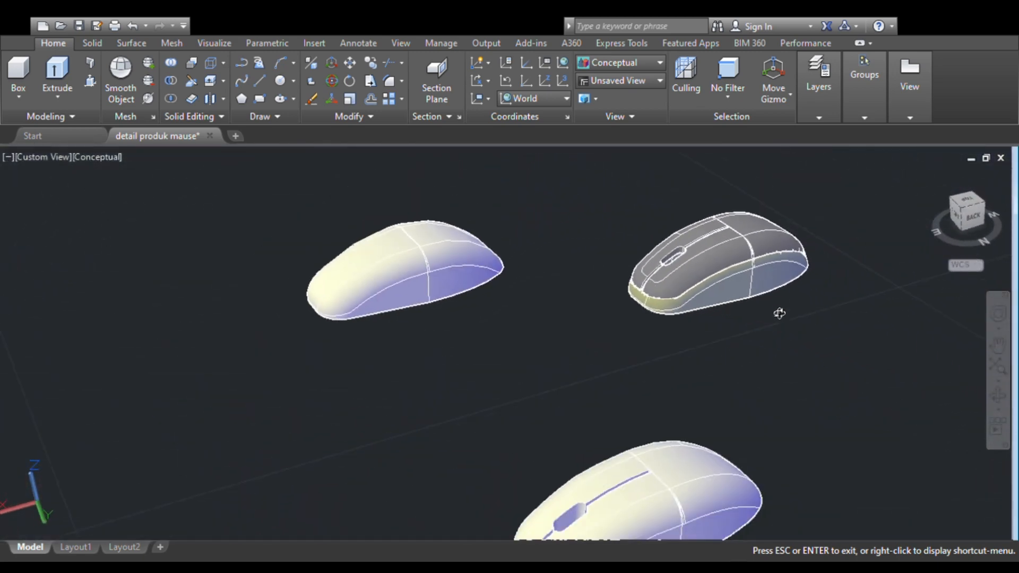
pyautogui.moveTo(779, 313); pyautogui.dragTo(485, 330)
pyautogui.press('Escape')
pyautogui.scroll(2, 549, 282)
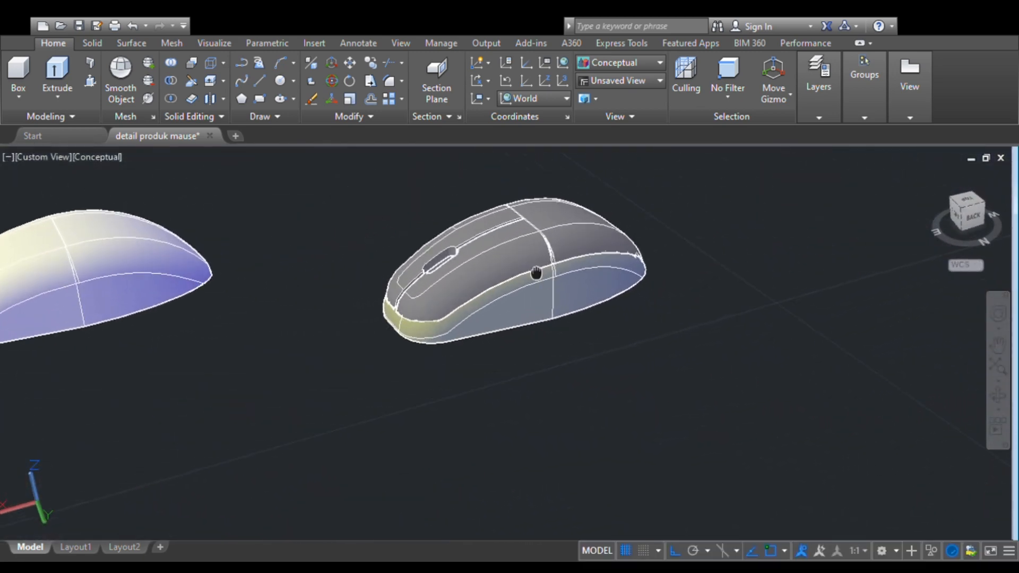
pyautogui.moveTo(536, 273); pyautogui.dragTo(455, 295, button='middle')
pyautogui.scroll(4, 421, 302)
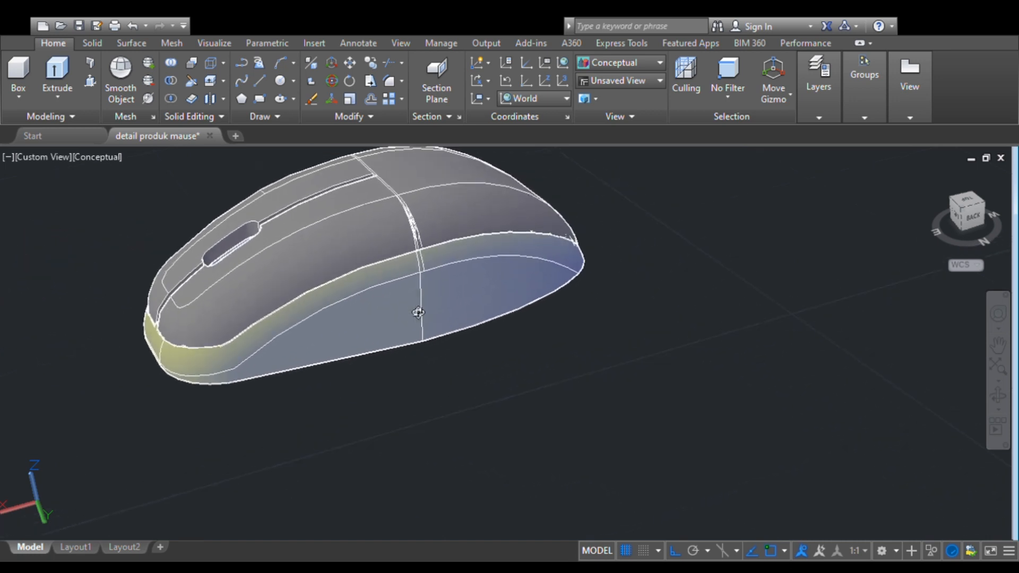
pyautogui.scroll(-1, 418, 312)
pyautogui.moveTo(342, 316); pyautogui.dragTo(208, 351, button='middle')
# - Start the Fillet Edge command for the edges at the narrow end of the mouse, working from the NW isometric view
pyautogui.click(990, 213)
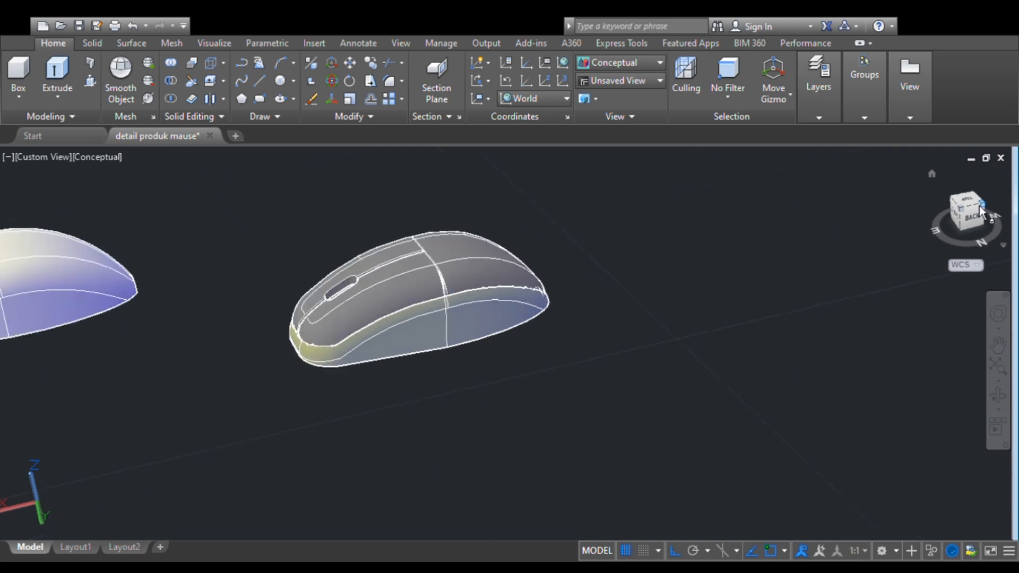
pyautogui.scroll(5, 557, 345)
pyautogui.moveTo(621, 377); pyautogui.dragTo(212, 292)
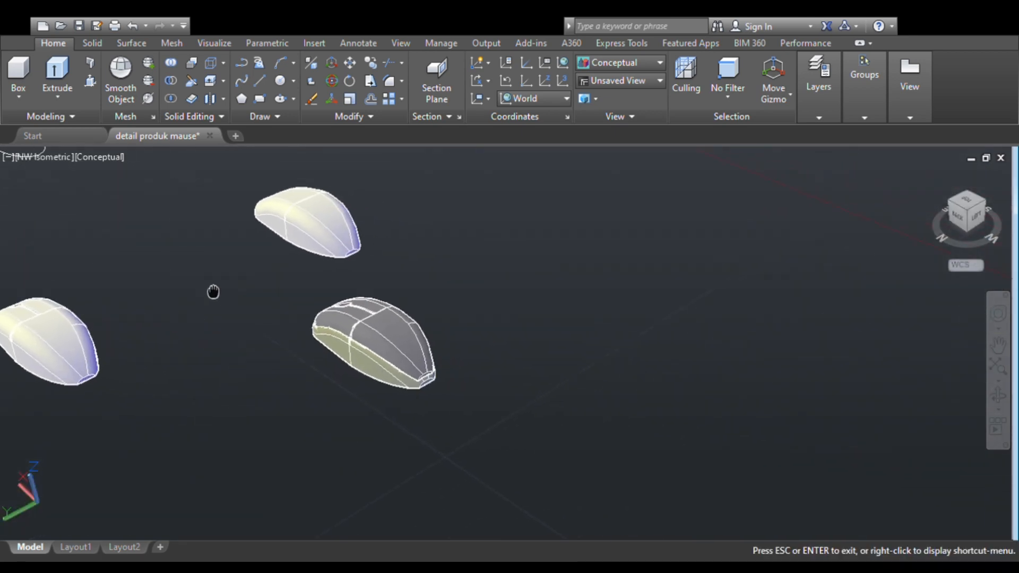
pyautogui.scroll(6, 341, 360)
pyautogui.moveTo(407, 321); pyautogui.dragTo(479, 277)
pyautogui.press('Escape')
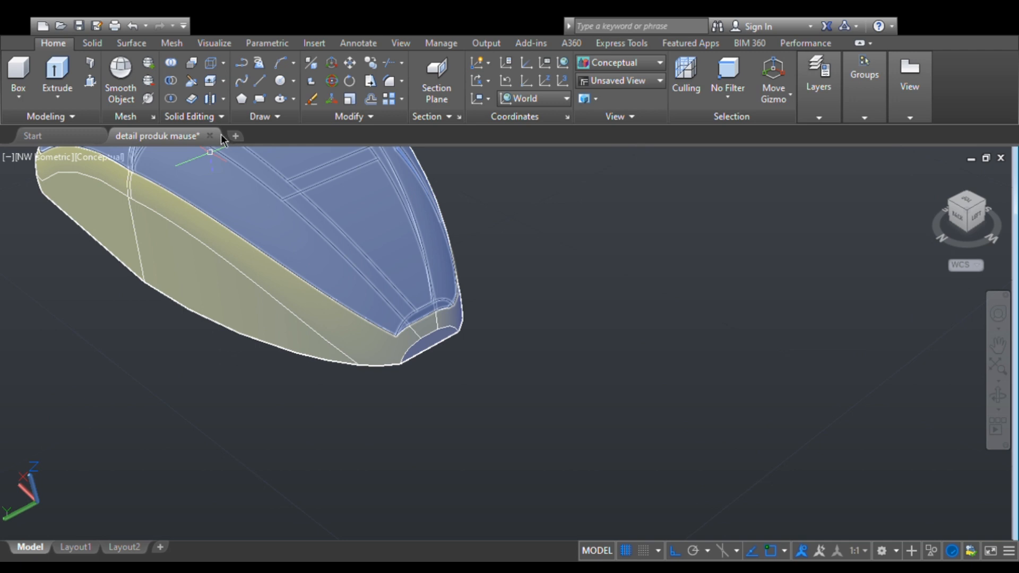
pyautogui.click(92, 43)
pyautogui.click(536, 69)
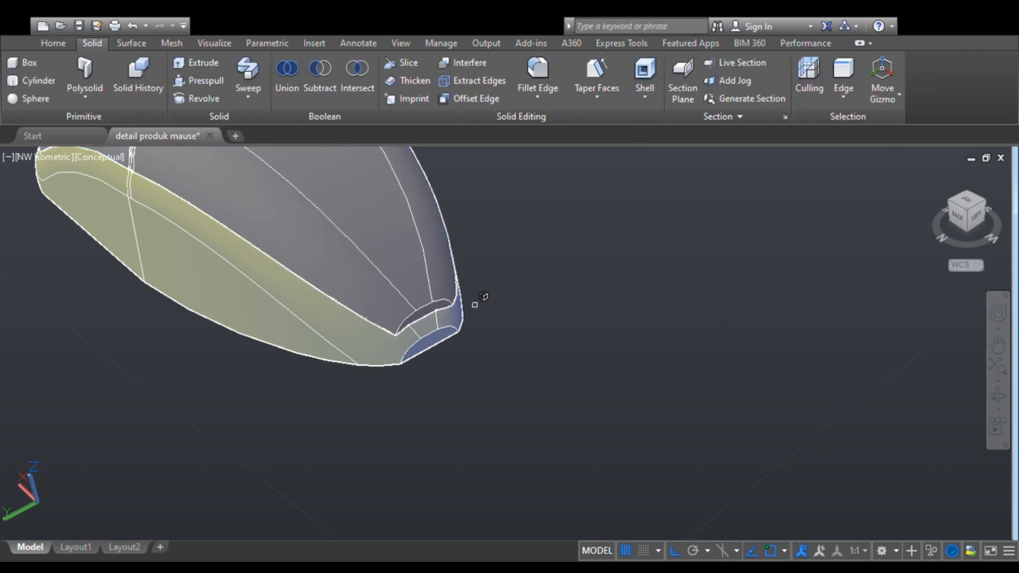
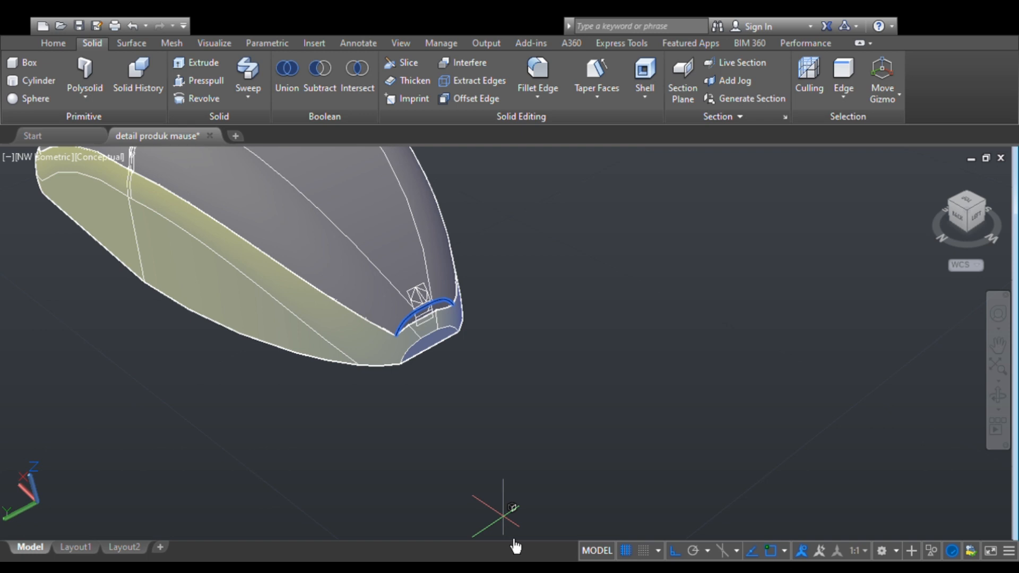
# - Round the upper shell's lower edge and the base edge just below it at the narrow end with Fillet Edge
pyautogui.press('Return')
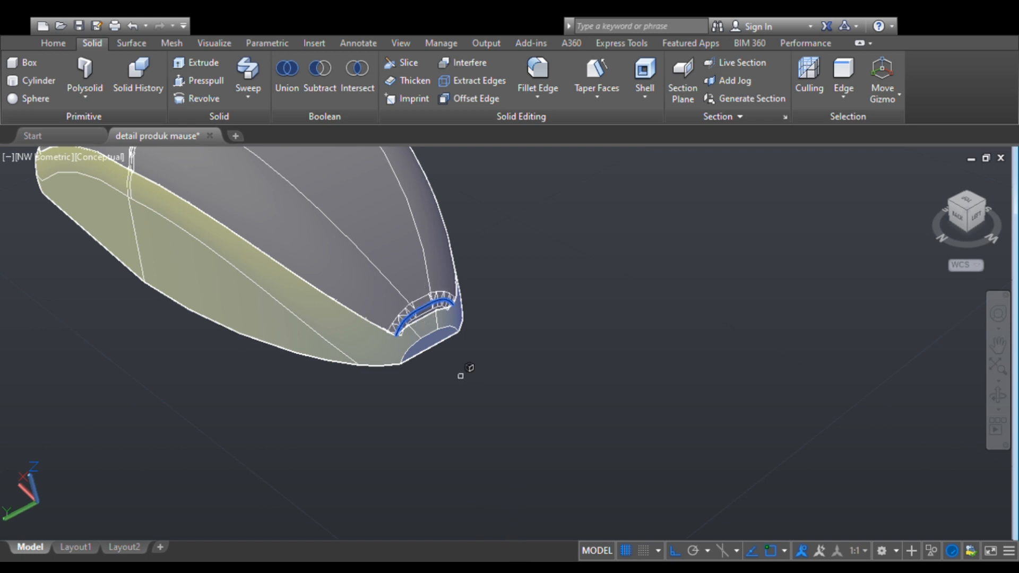
pyautogui.press('Return')
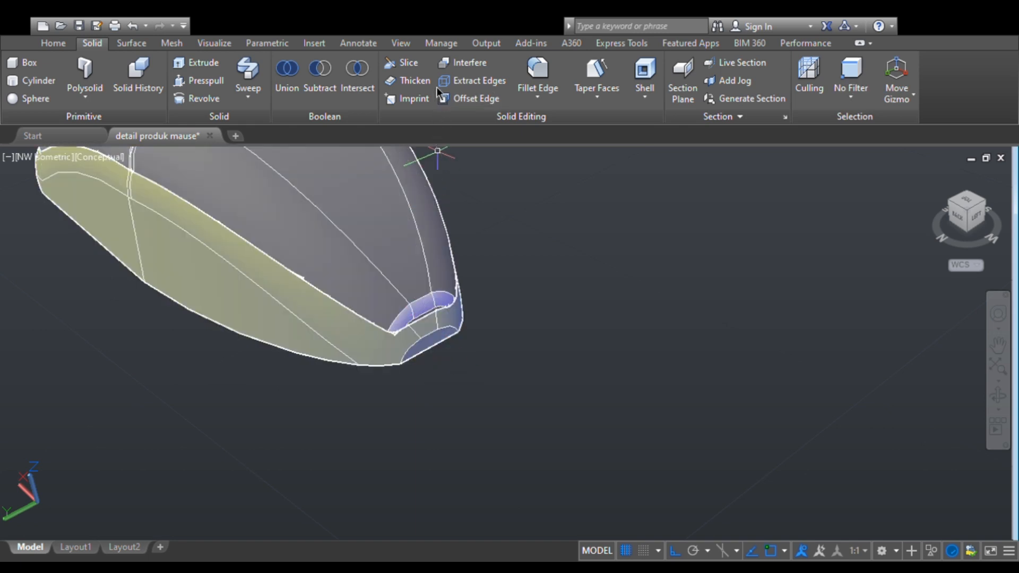
pyautogui.click(537, 69)
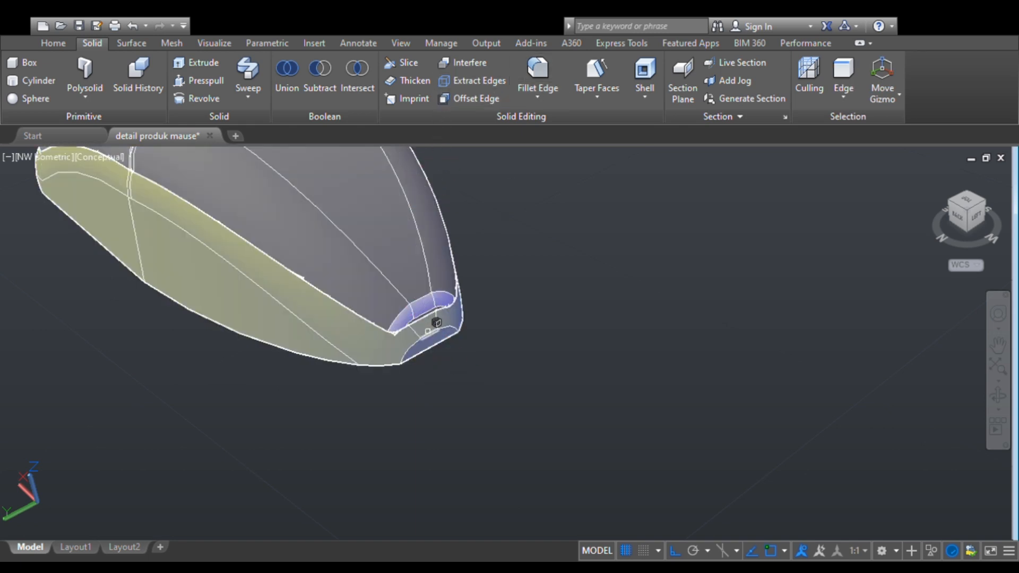
pyautogui.click(423, 335)
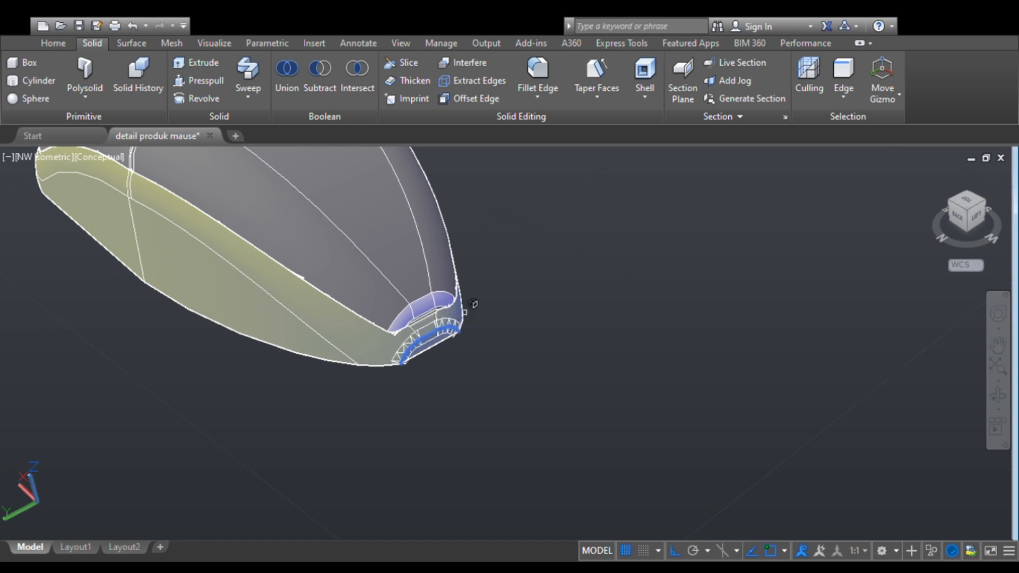
pyautogui.press('Return')
pyautogui.press('Return')
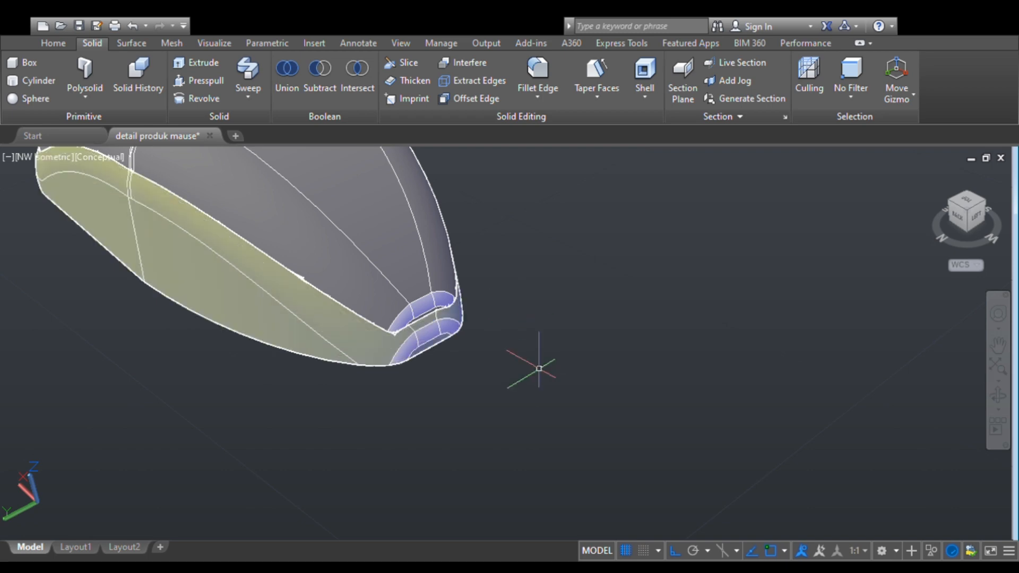
# - Inspect the scroll-wheel opening and the groove between the buttons up close on the upper shell
pyautogui.click(998, 396)
pyautogui.moveTo(510, 354); pyautogui.dragTo(393, 296)
pyautogui.press('Escape')
pyautogui.scroll(6, 321, 275)
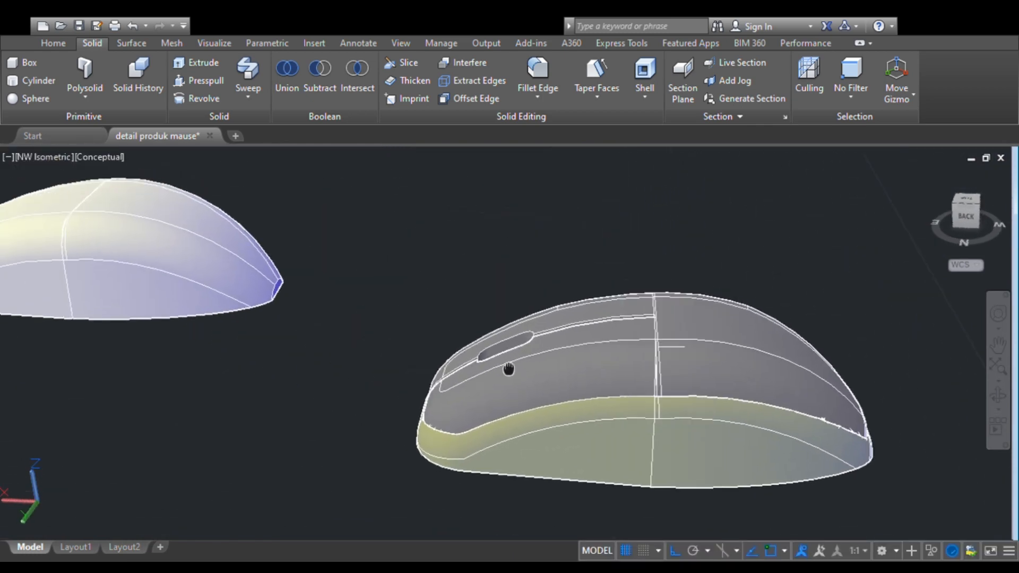
pyautogui.scroll(3, 543, 391)
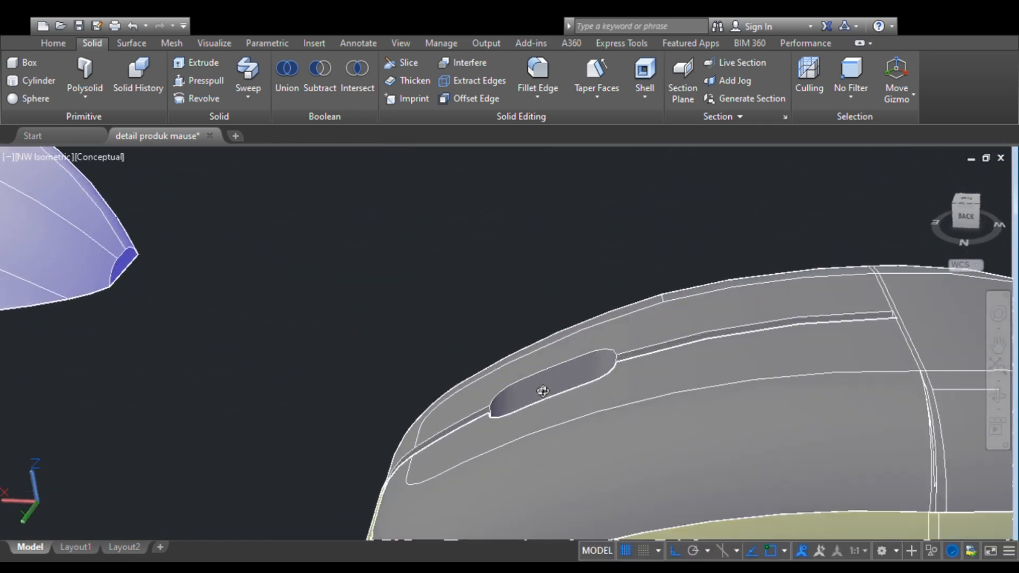
pyautogui.click(997, 399)
pyautogui.moveTo(608, 402); pyautogui.dragTo(669, 454)
pyautogui.scroll(4, 590, 329)
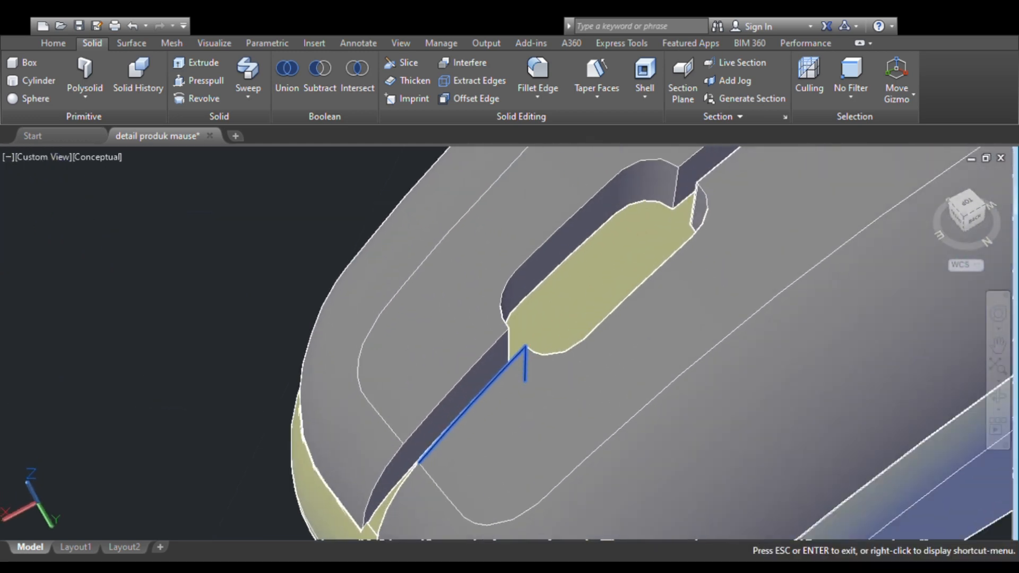
pyautogui.moveTo(716, 204); pyautogui.dragTo(480, 332, button='middle')
pyautogui.press('Escape')
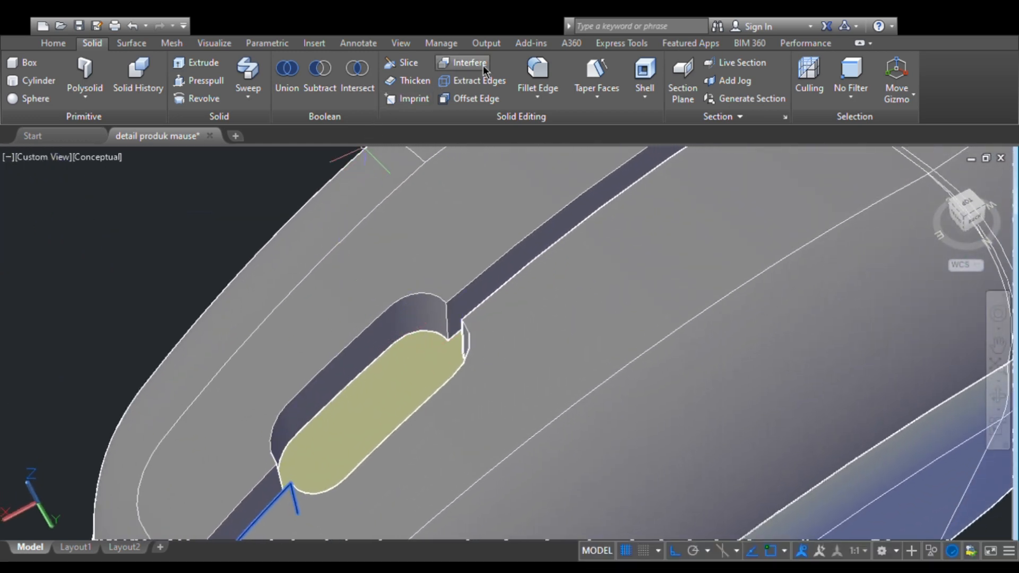
pyautogui.click(531, 71)
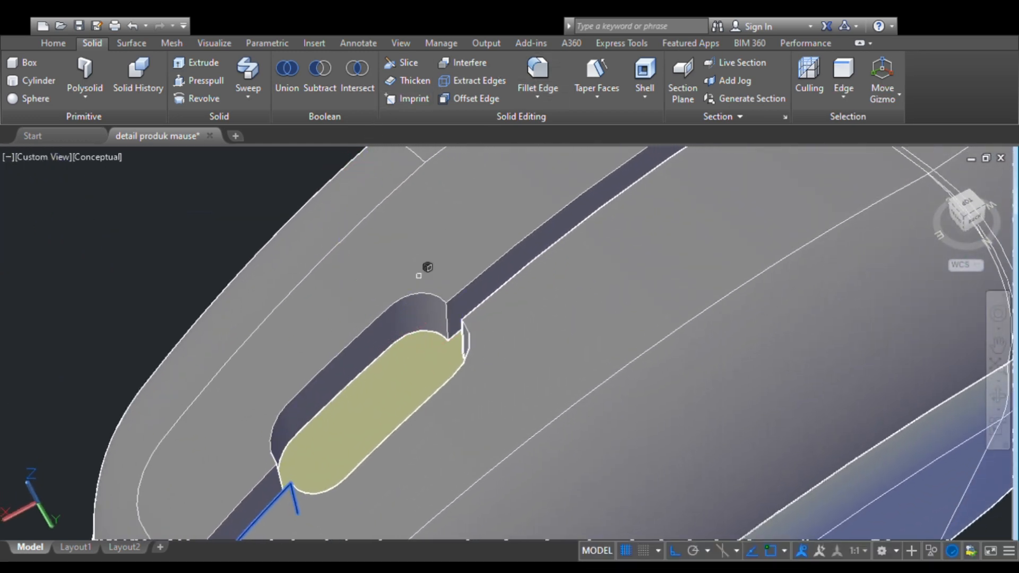
pyautogui.click(420, 330)
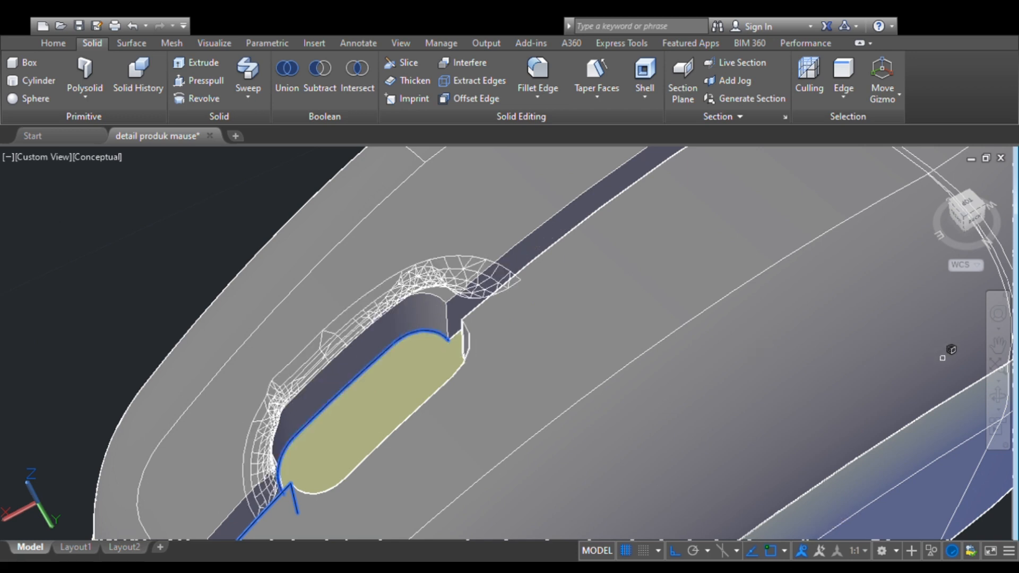
pyautogui.click(999, 402)
pyautogui.moveTo(485, 423); pyautogui.dragTo(346, 380)
pyautogui.press('Escape')
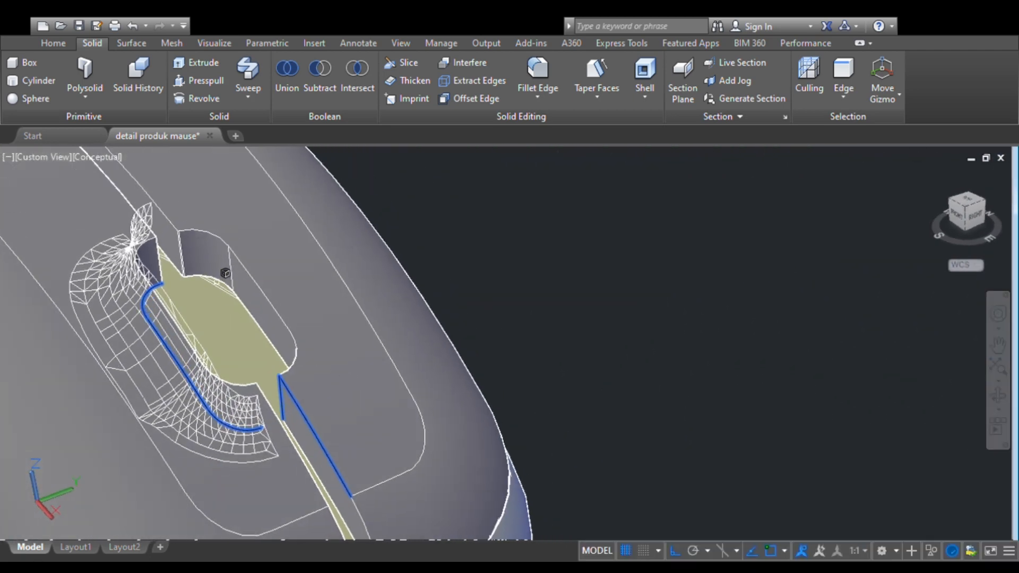
pyautogui.click(217, 280)
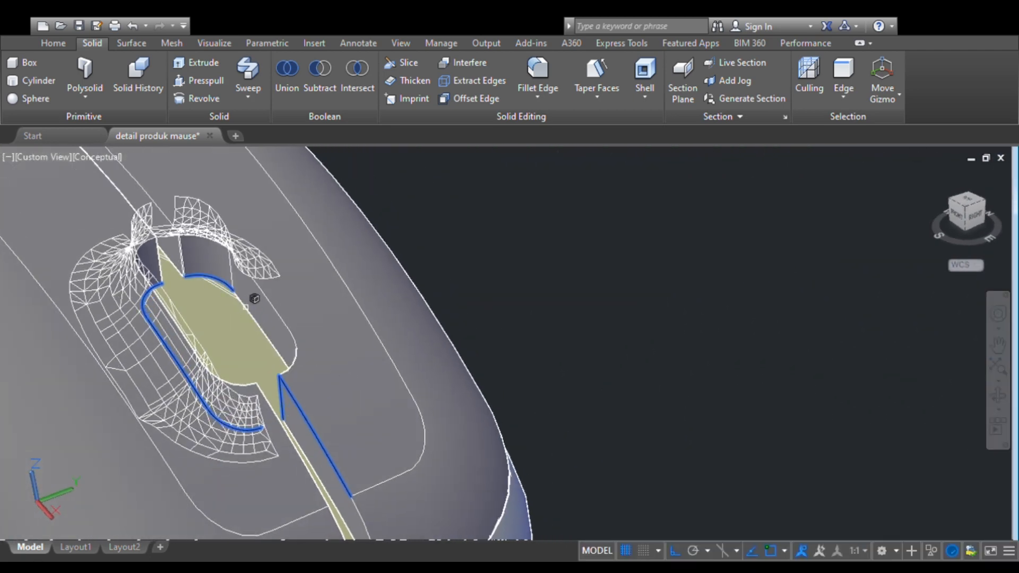
pyautogui.click(273, 333)
pyautogui.scroll(-2, 261, 351)
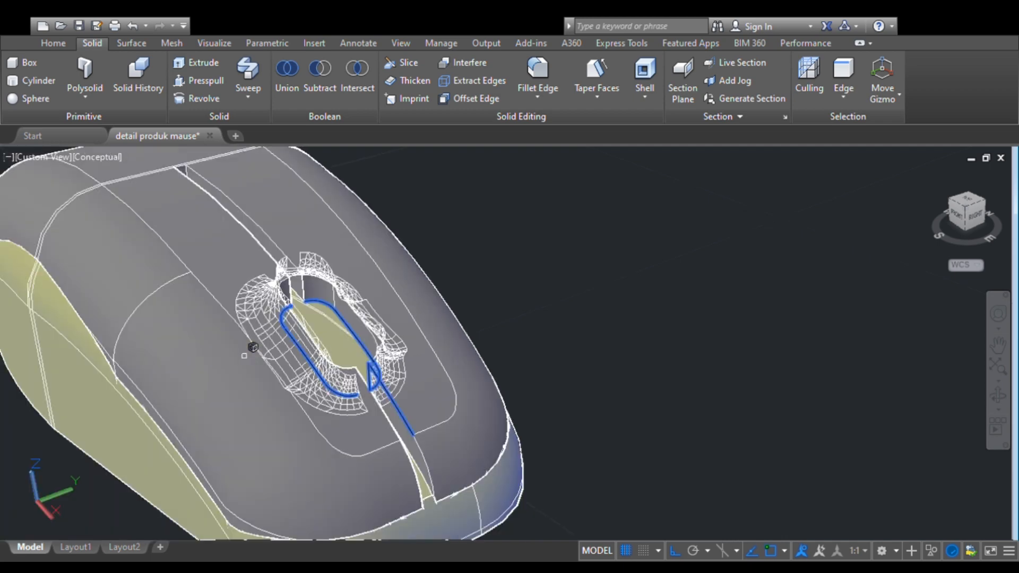
pyautogui.scroll(2, 244, 356)
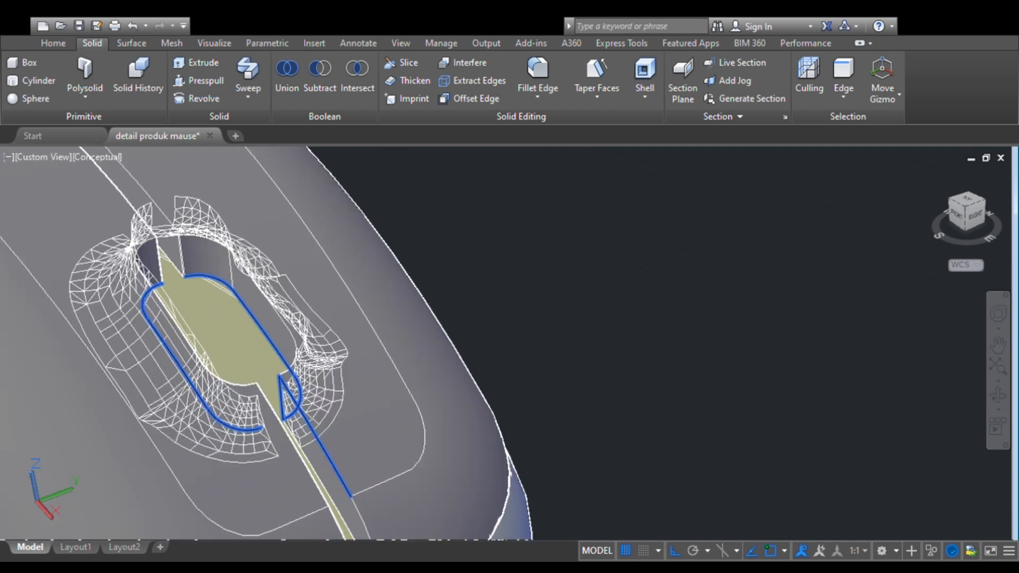
pyautogui.press('Escape')
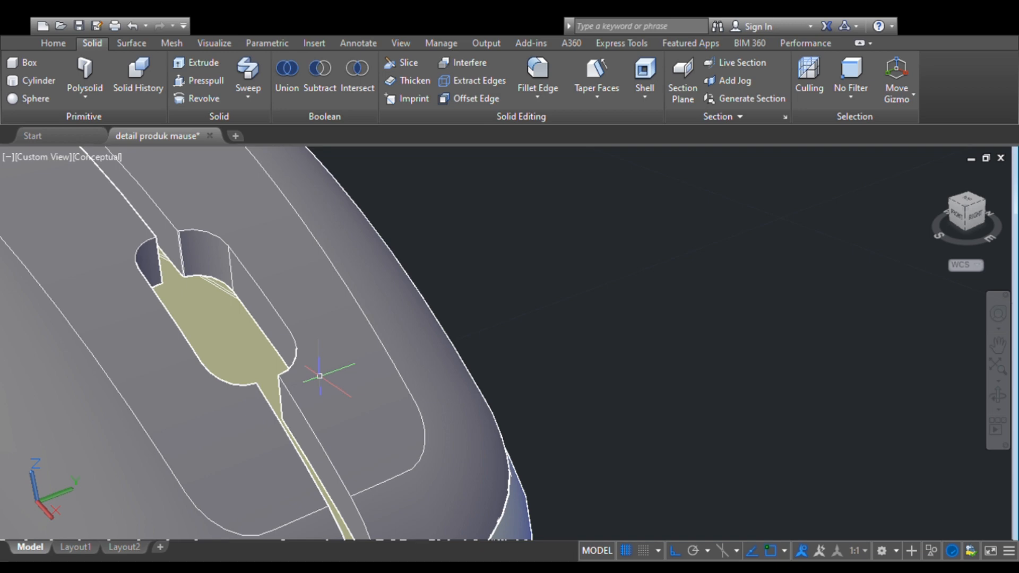
# - Round the inner lower edges on both sides of the scroll-wheel opening with Fillet Edge, using a reduced radius
pyautogui.click(548, 74)
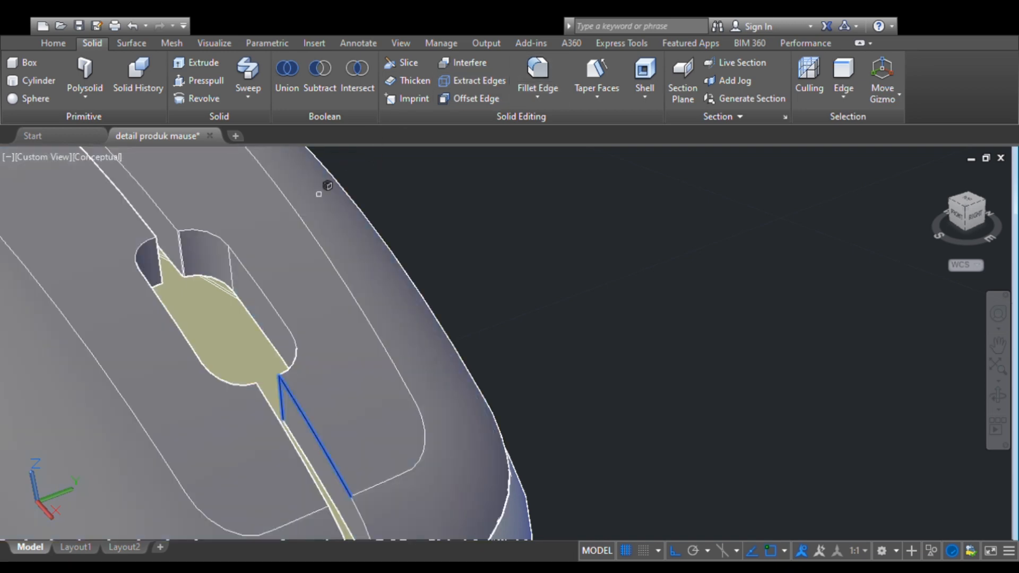
pyautogui.click(210, 276)
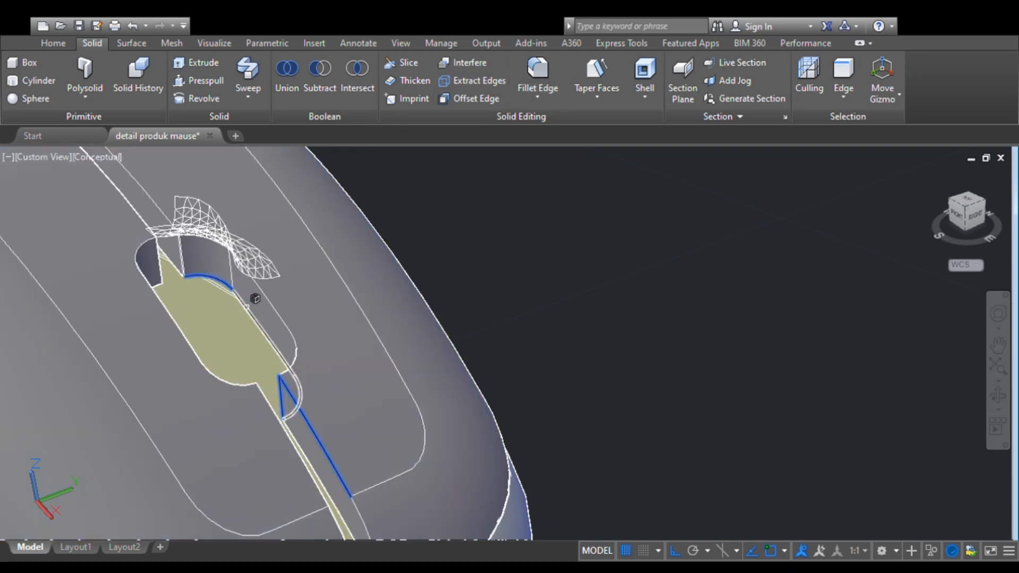
pyautogui.click(241, 305)
pyautogui.click(158, 283)
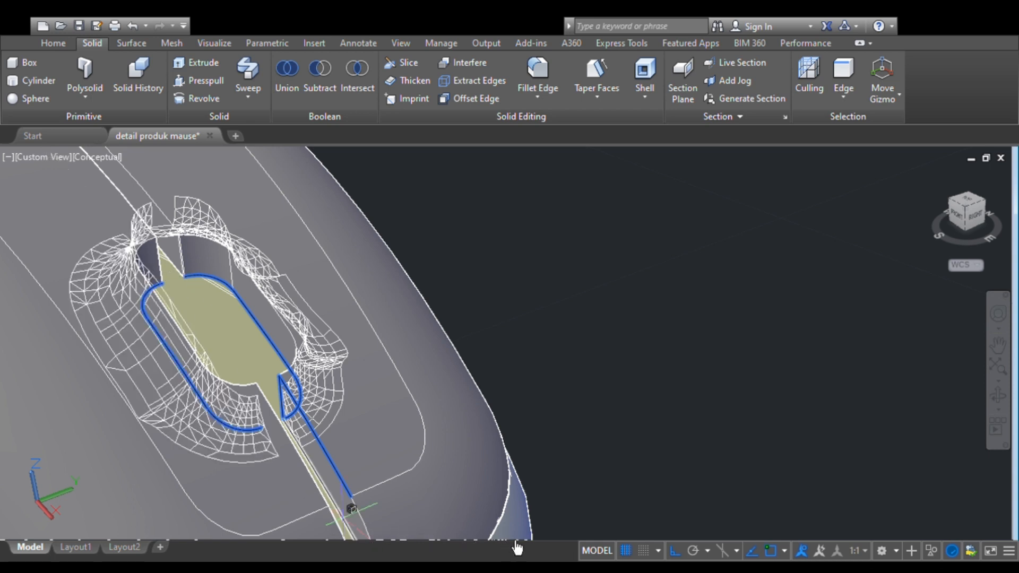
pyautogui.press('Return')
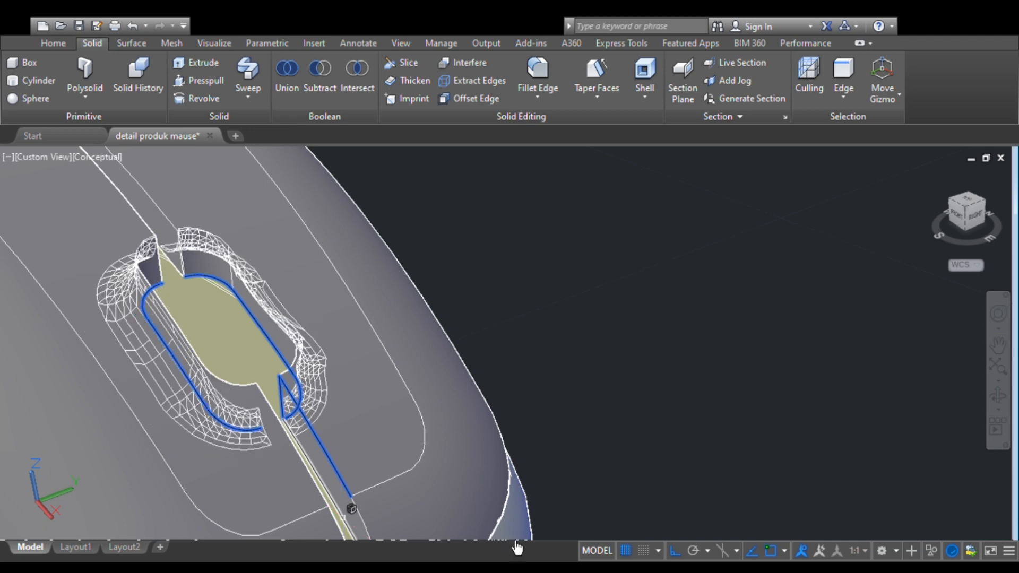
pyautogui.press('Return')
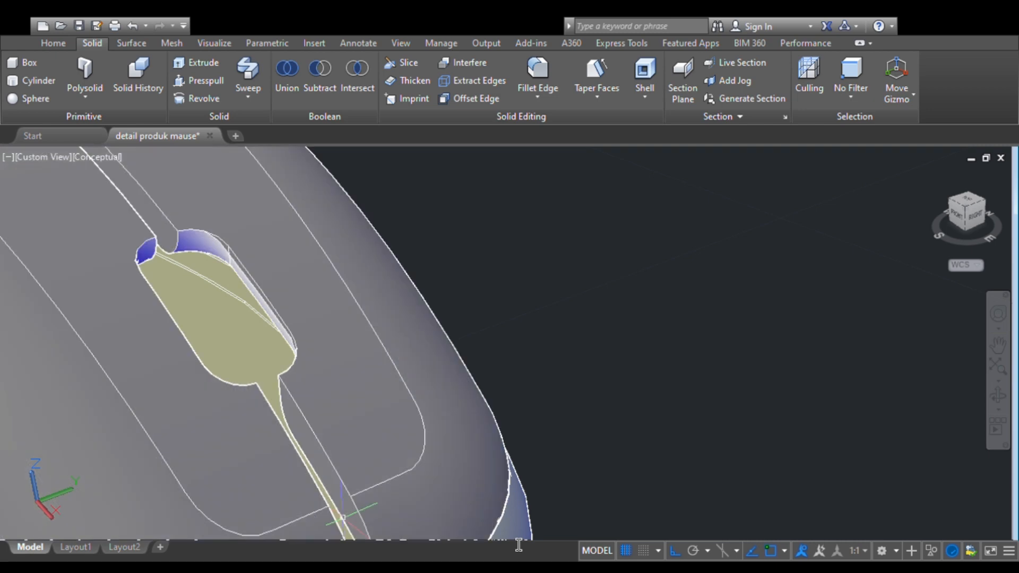
# - Examine the whole mouse with its rounded wheel opening, and bring the flat profile outlines beside the models into view
pyautogui.scroll(-4, 345, 441)
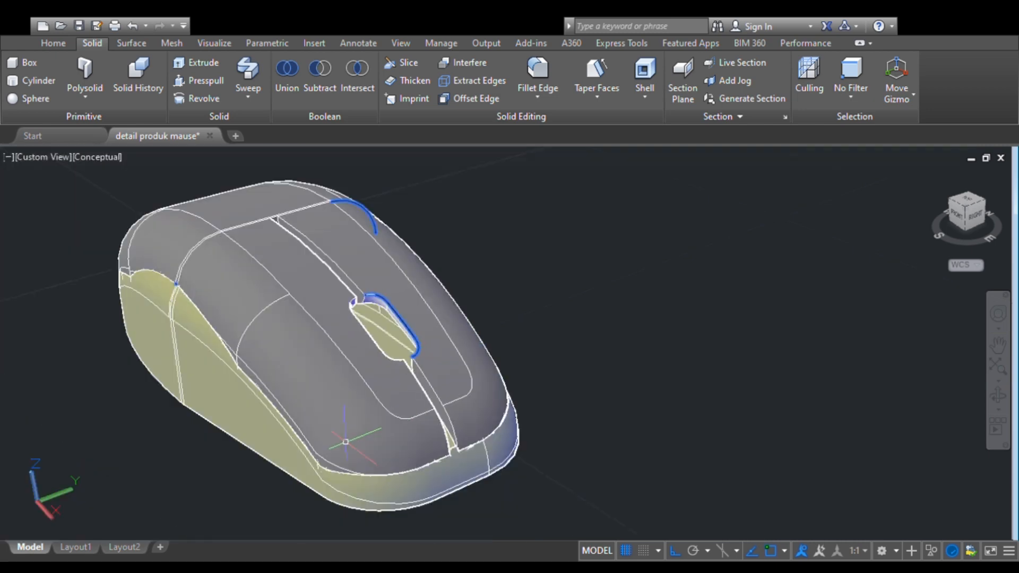
pyautogui.scroll(4, 346, 441)
pyautogui.scroll(-6, 345, 441)
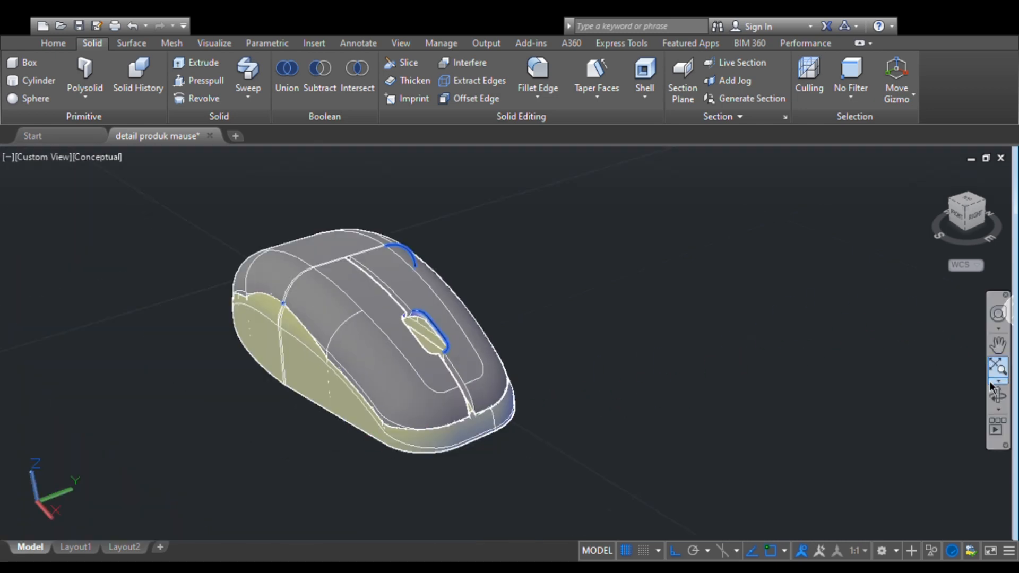
pyautogui.click(998, 396)
pyautogui.moveTo(709, 403); pyautogui.dragTo(512, 423)
pyautogui.press('Escape')
pyautogui.scroll(-8, 512, 422)
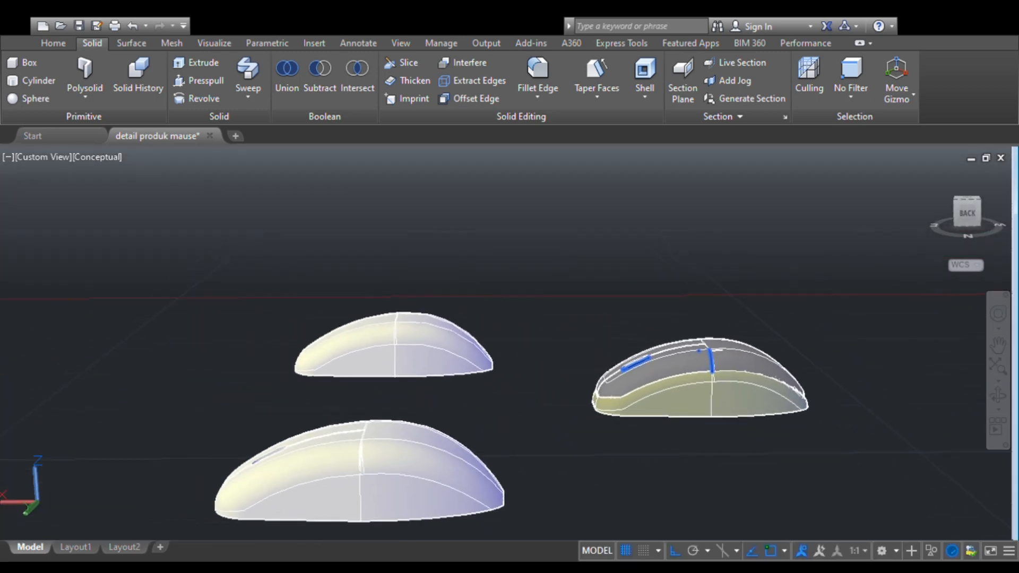
pyautogui.moveTo(188, 395); pyautogui.dragTo(655, 295, button='middle')
pyautogui.scroll(5, 313, 429)
pyautogui.press('Escape')
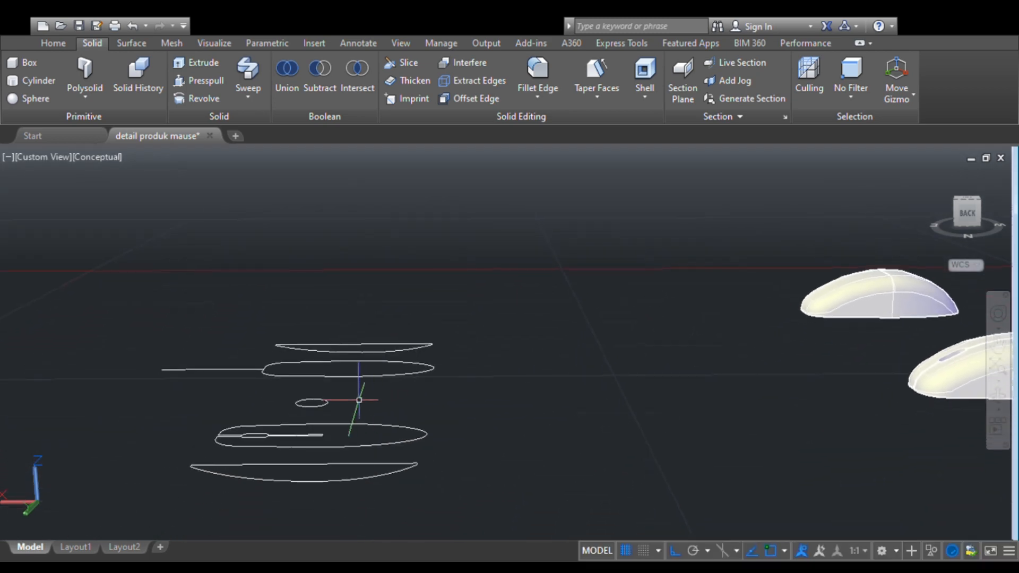
# - Try to extrude the small round profile between the mouse outlines into a cylinder, and undo the extrusion
pyautogui.click(298, 403)
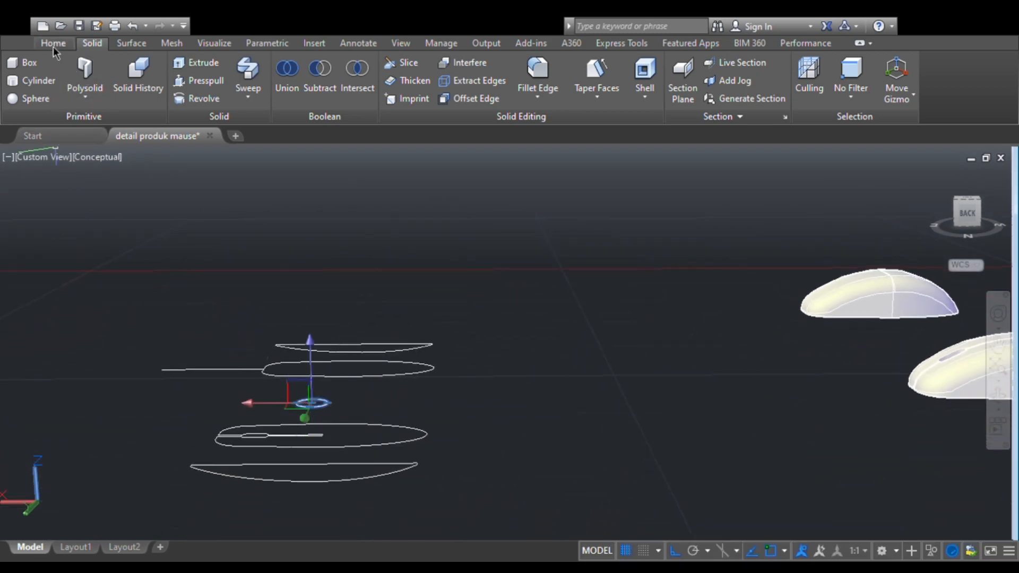
pyautogui.click(53, 43)
pyautogui.click(64, 75)
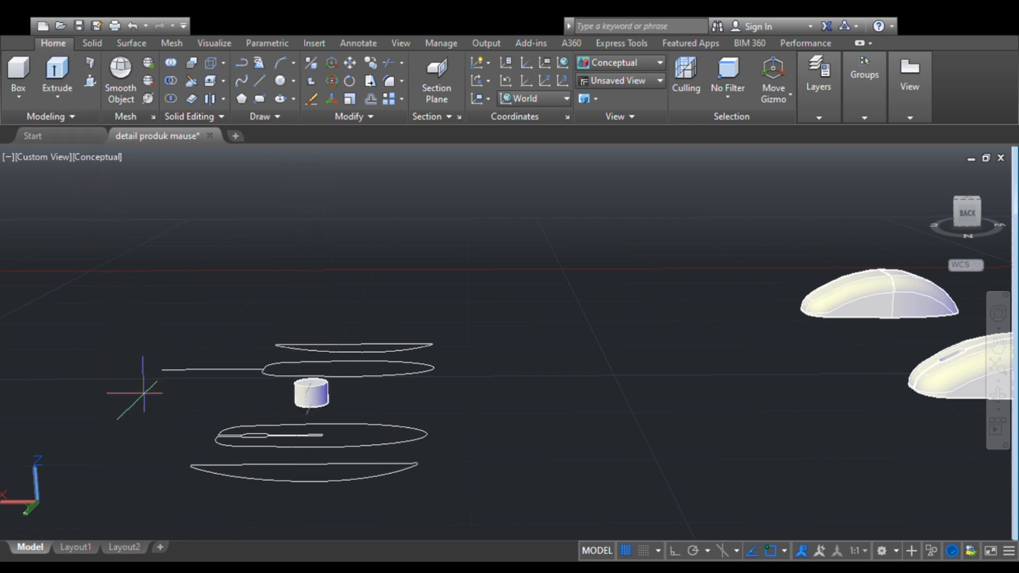
pyautogui.press('Return')
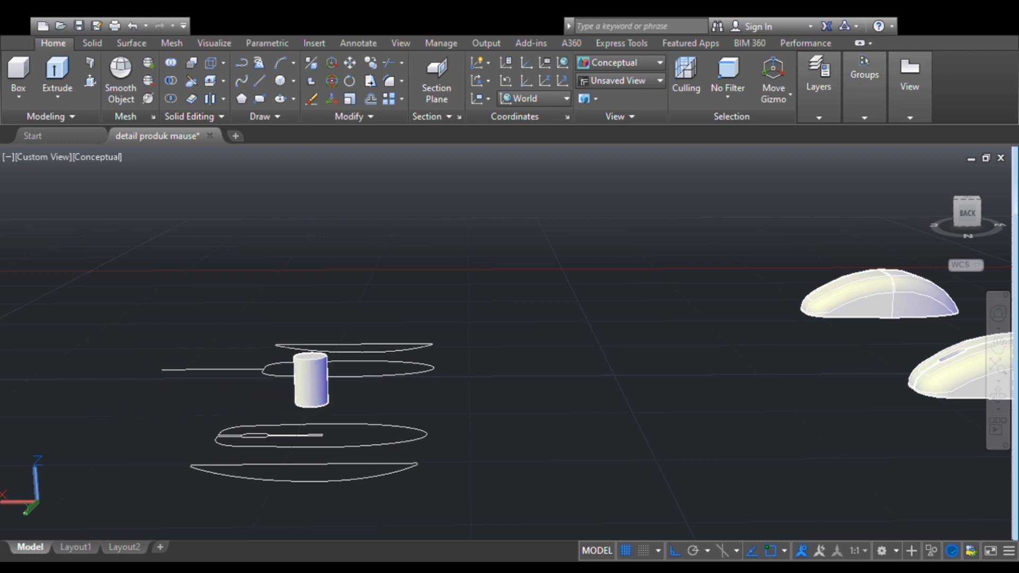
pyautogui.click(307, 384)
pyautogui.hotkey('ctrl', 'z')
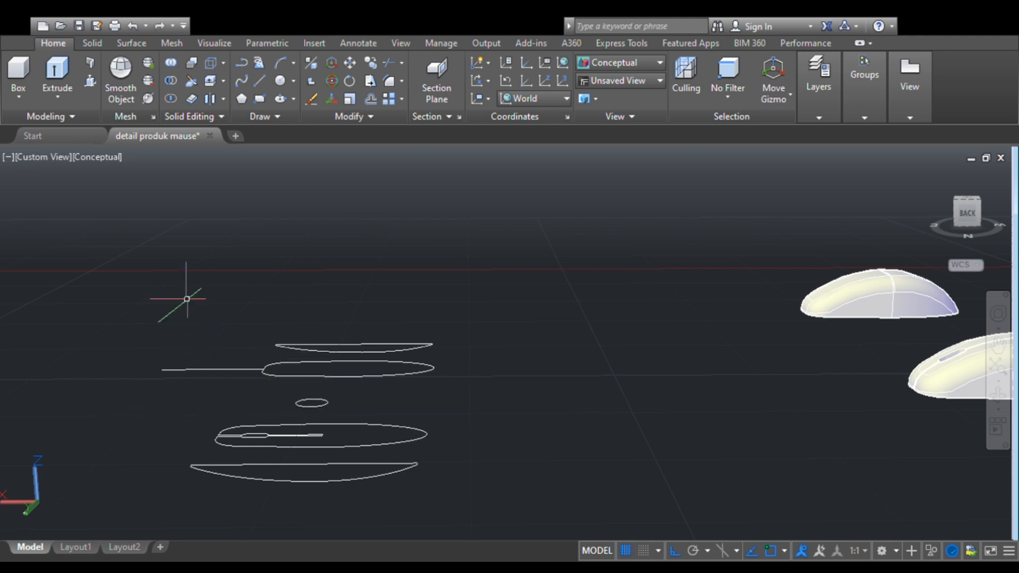
# - Try extruding the small round profile into a thin disc, check its thickness, and undo it
pyautogui.click(319, 407)
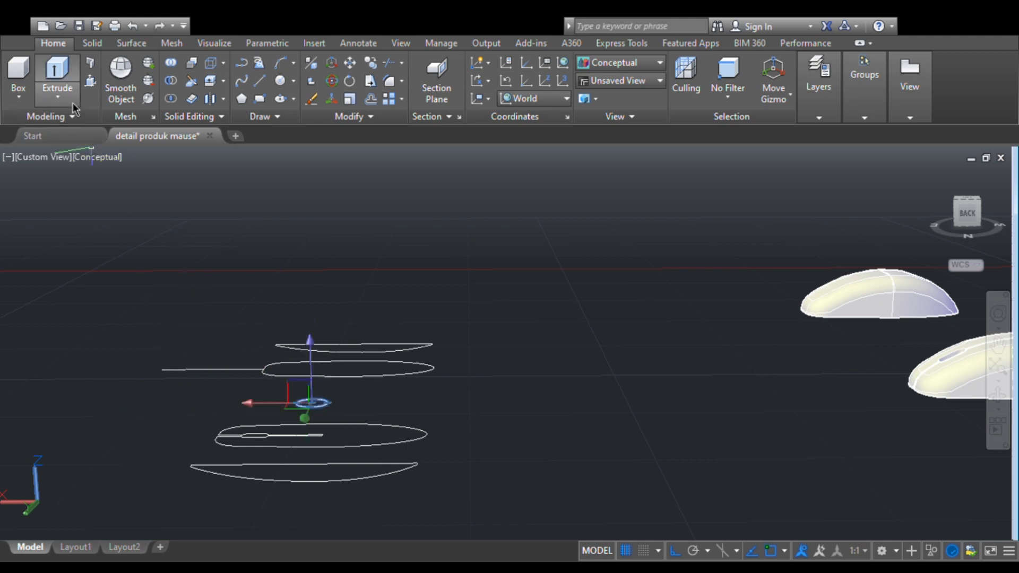
pyautogui.click(65, 80)
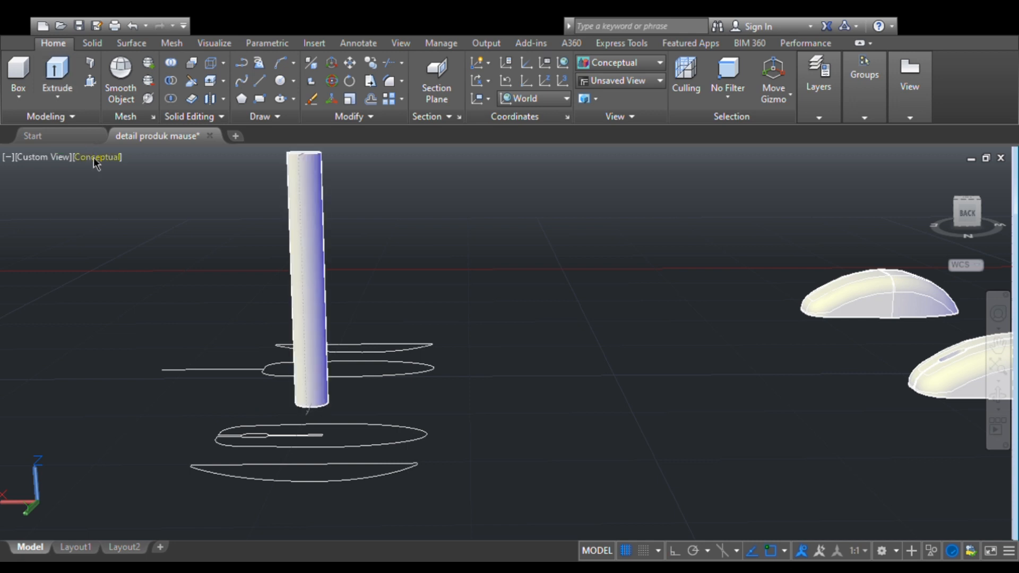
pyautogui.press('Return')
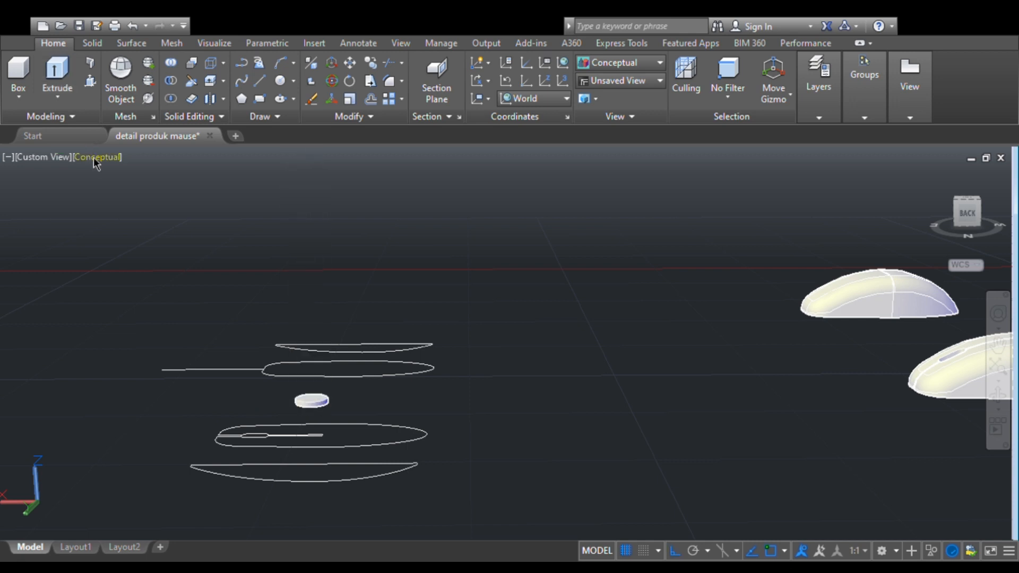
pyautogui.scroll(2, 315, 405)
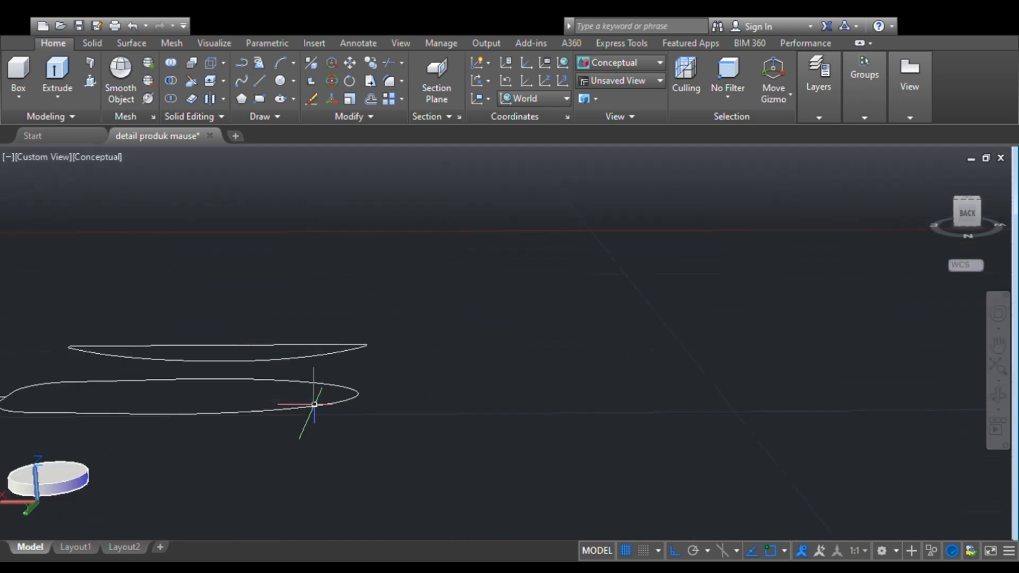
pyautogui.scroll(-3, 314, 405)
pyautogui.scroll(1, 312, 410)
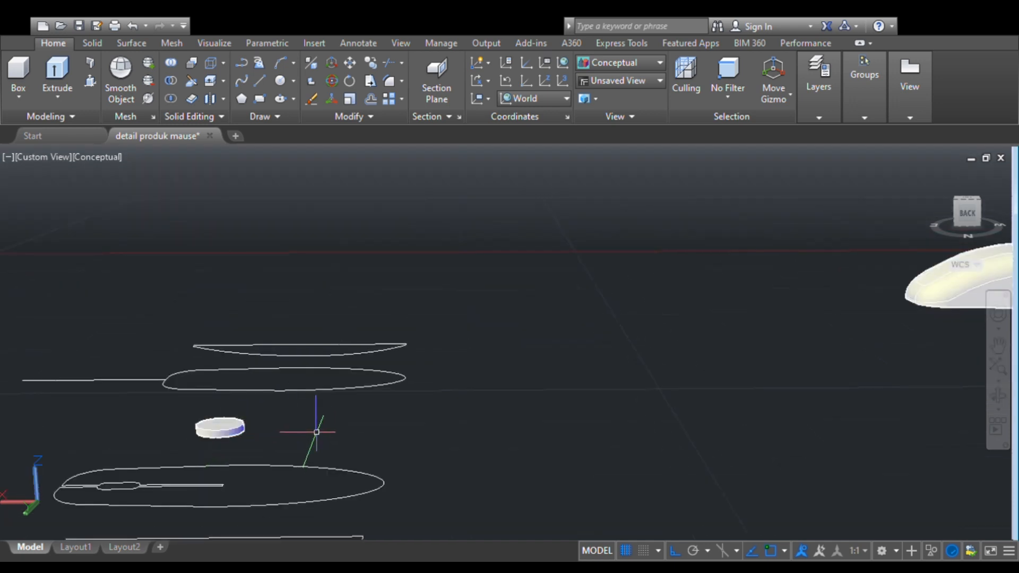
pyautogui.scroll(-2, 285, 447)
pyautogui.hotkey('ctrl', 'z')
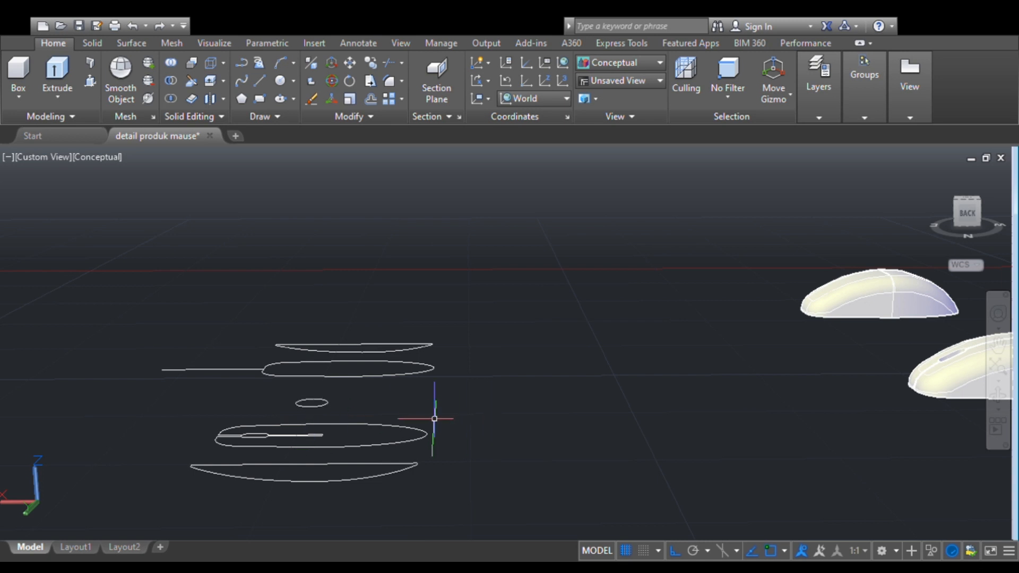
# - Extrude the small round profile into a short cylinder and rotate it about the X axis so it stands upright
pyautogui.click(323, 407)
pyautogui.click(57, 80)
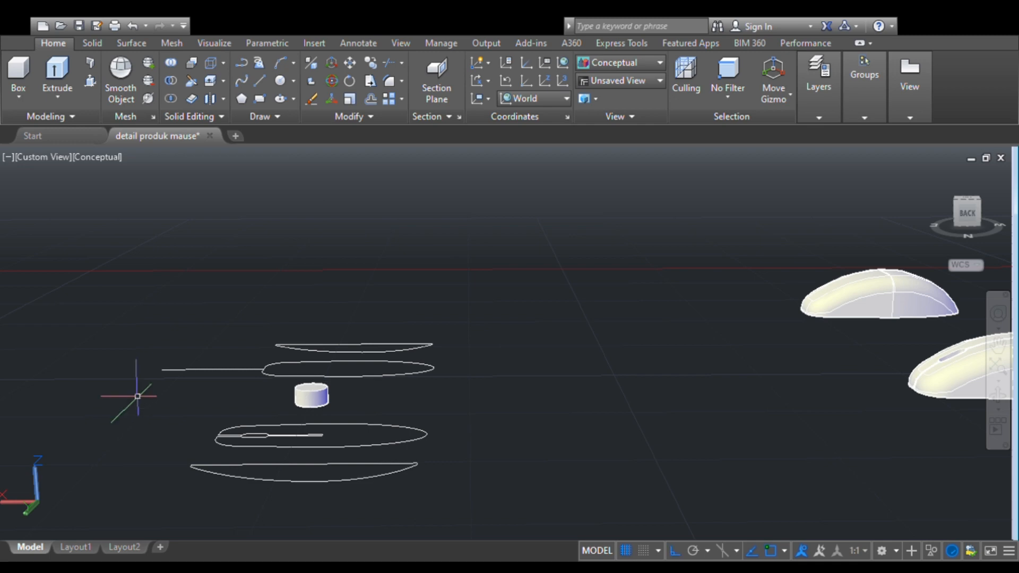
pyautogui.scroll(1, 249, 374)
pyautogui.click(93, 43)
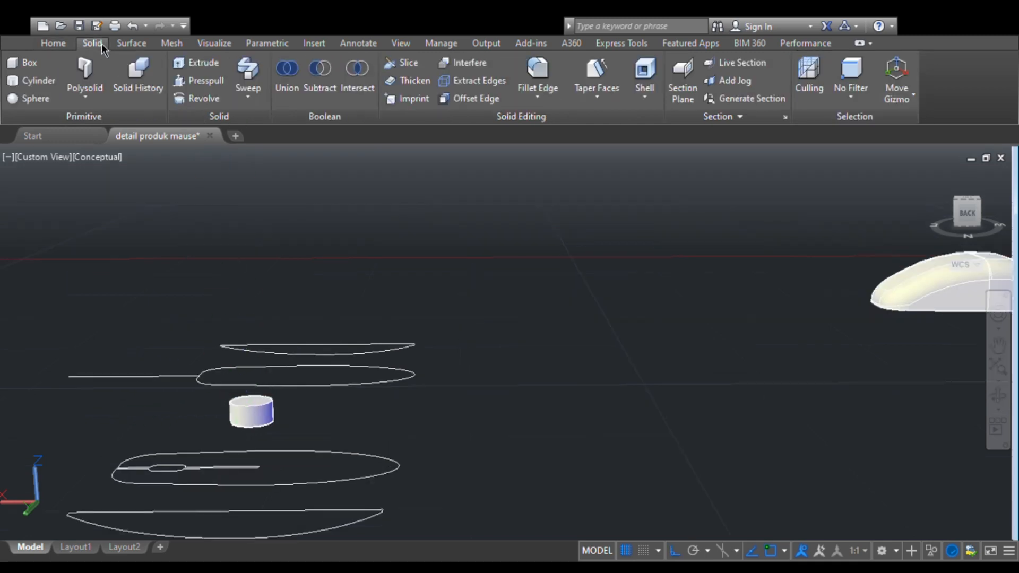
pyautogui.click(251, 406)
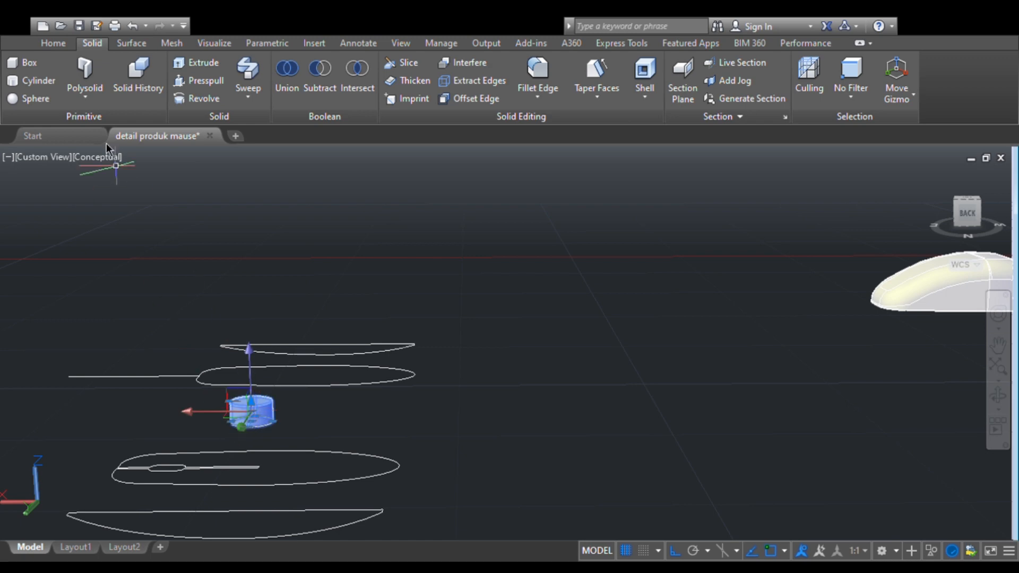
pyautogui.click(65, 44)
pyautogui.click(332, 80)
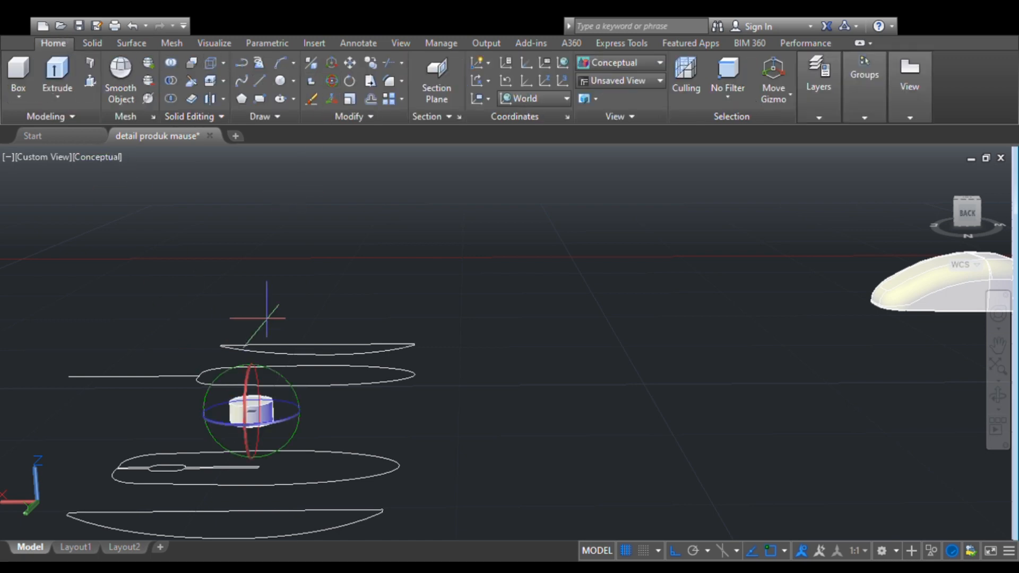
pyautogui.click(246, 384)
pyautogui.click(251, 333)
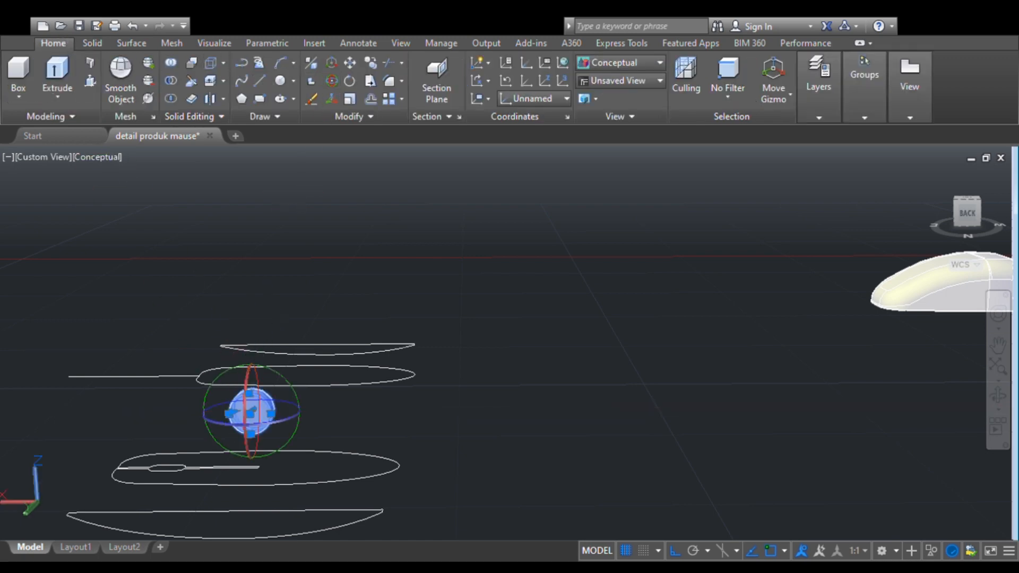
# - Round both circular rim edges of the upright cylinder with Fillet Edge to form the scroll wheel
pyautogui.scroll(4, 246, 387)
pyautogui.moveTo(248, 387); pyautogui.dragTo(597, 272, button='middle')
pyautogui.press('Escape')
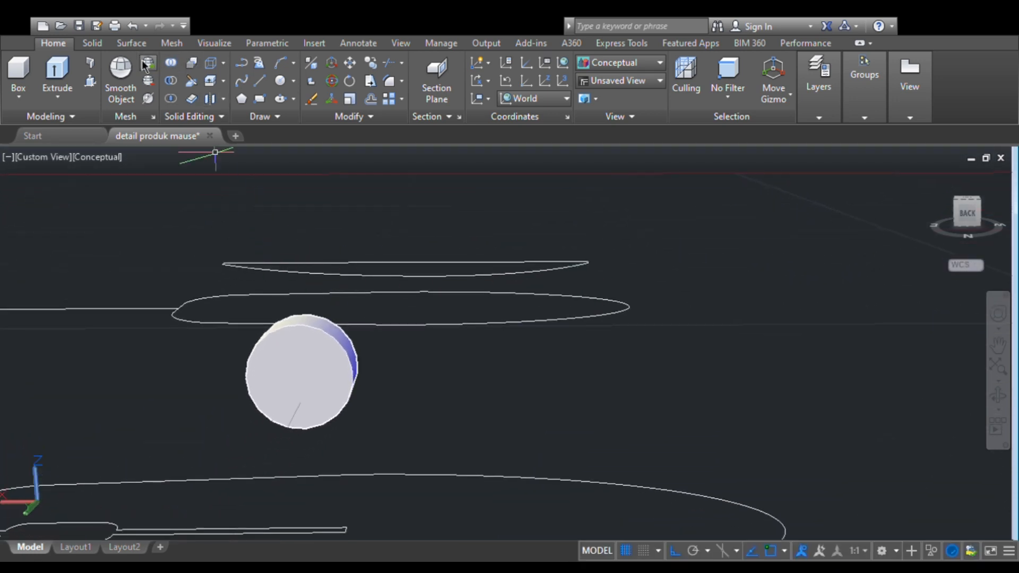
pyautogui.click(100, 48)
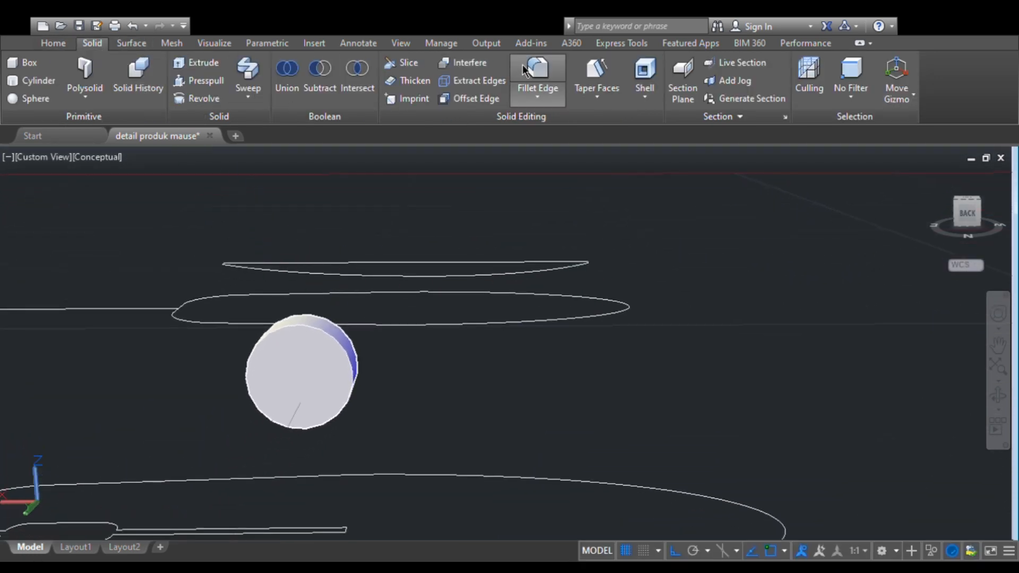
pyautogui.click(325, 319)
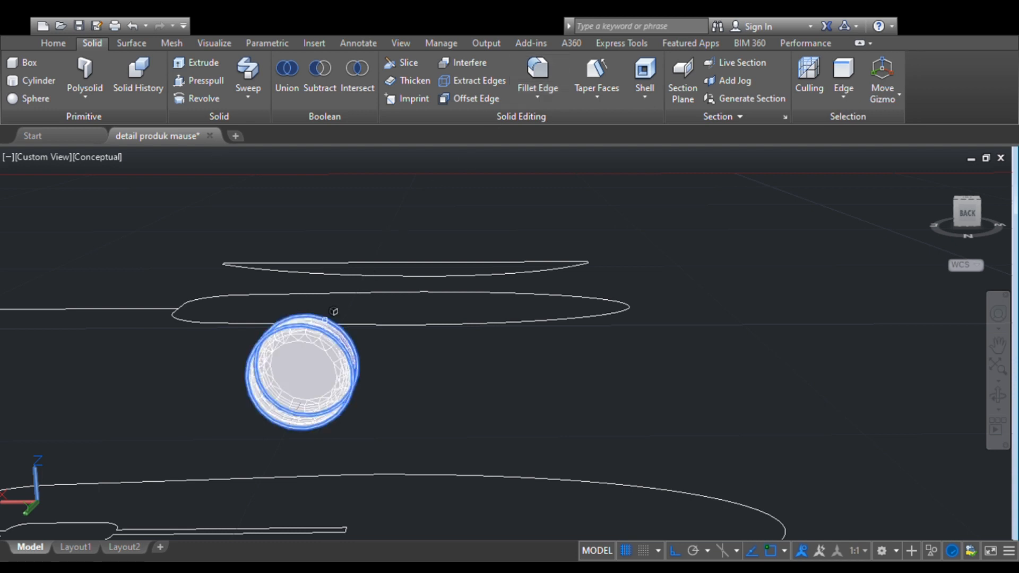
pyautogui.click(995, 397)
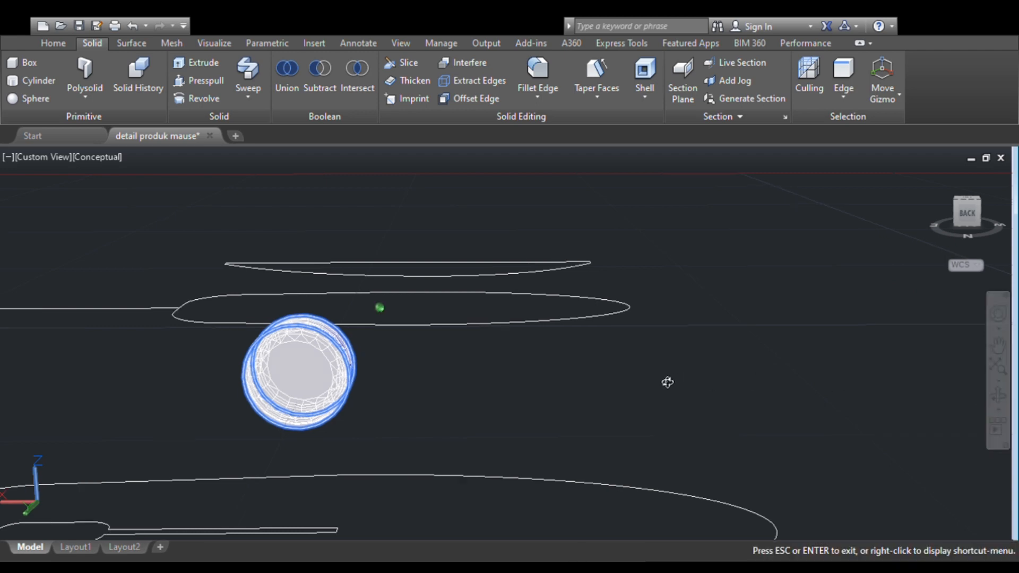
pyautogui.moveTo(667, 380); pyautogui.dragTo(540, 326)
pyautogui.press('Escape')
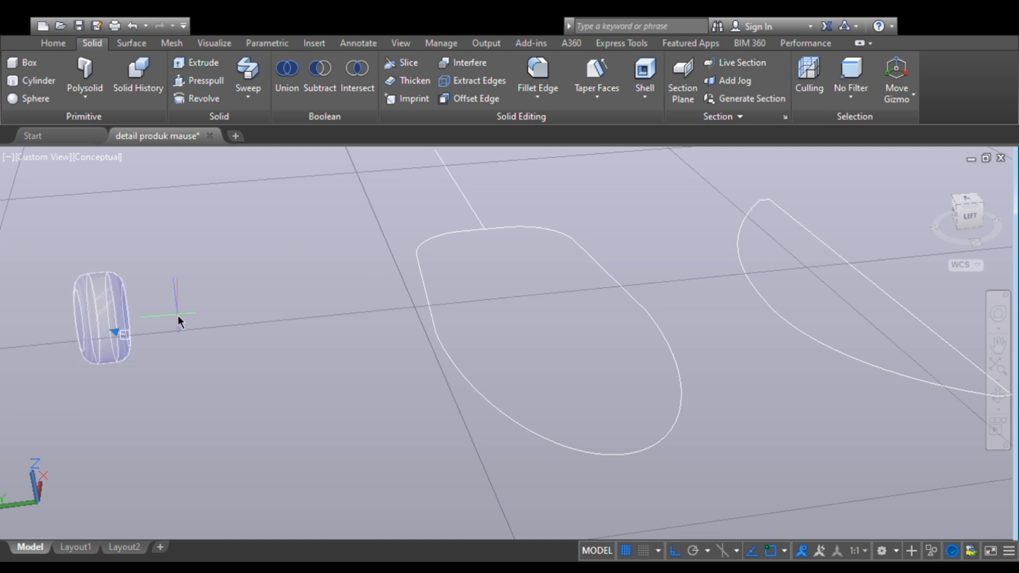
pyautogui.click(1008, 407)
pyautogui.moveTo(606, 409); pyautogui.dragTo(494, 406)
pyautogui.press('Escape')
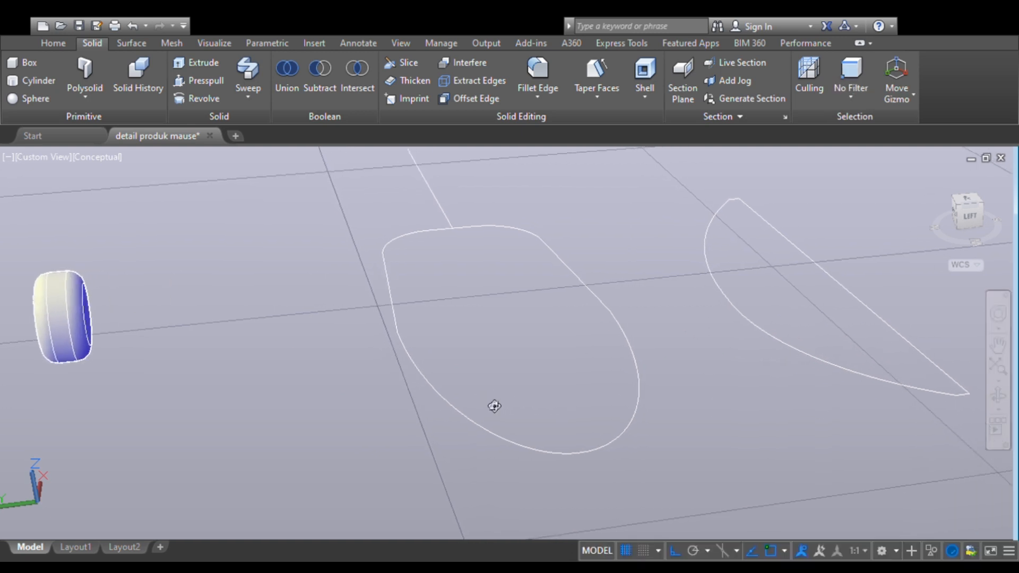
# - Move the scroll wheel along the X and Y axes from the profile outlines to the space between the mouse models
pyautogui.scroll(-6, 448, 325)
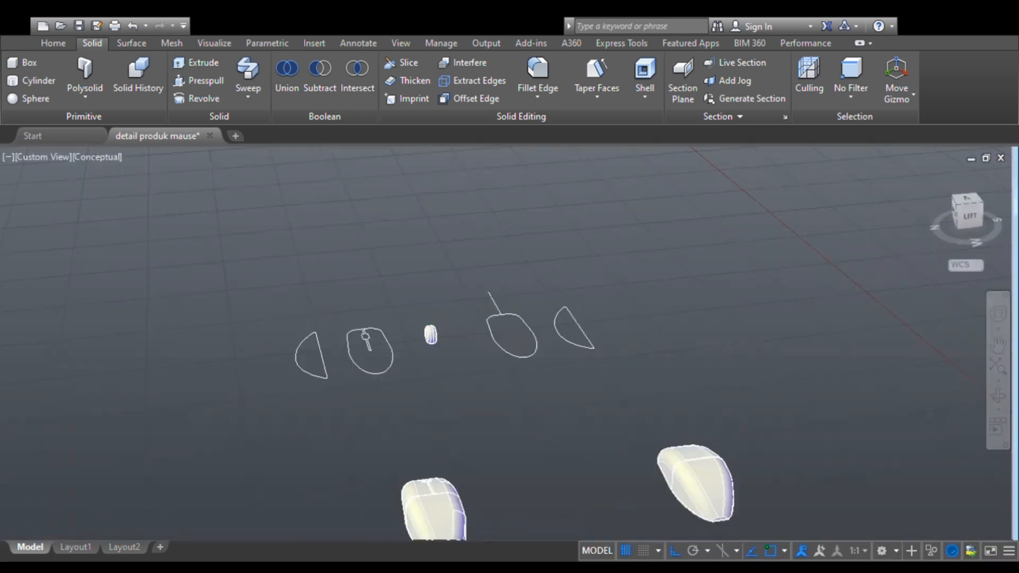
pyautogui.scroll(-2, 446, 327)
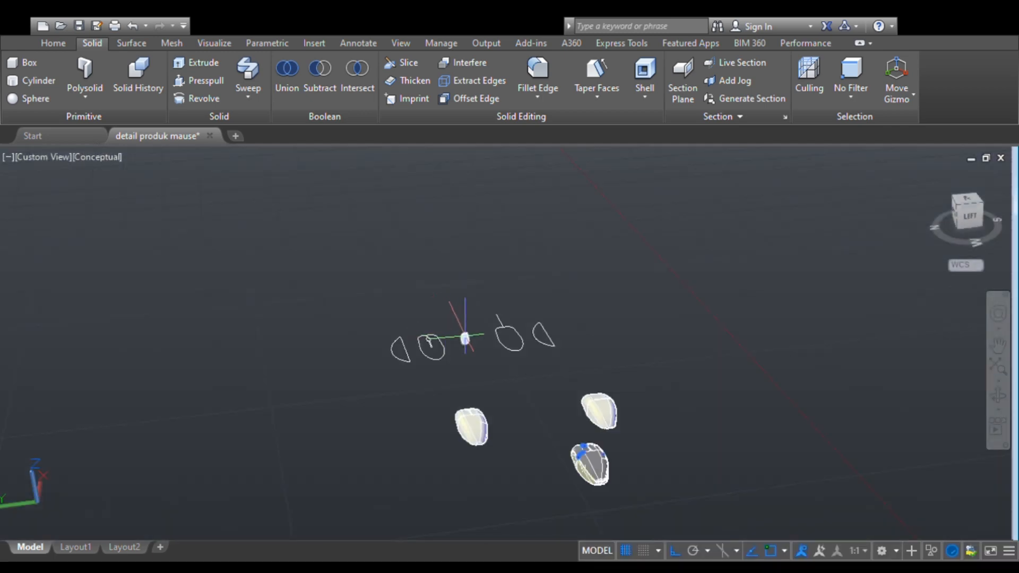
pyautogui.click(455, 316)
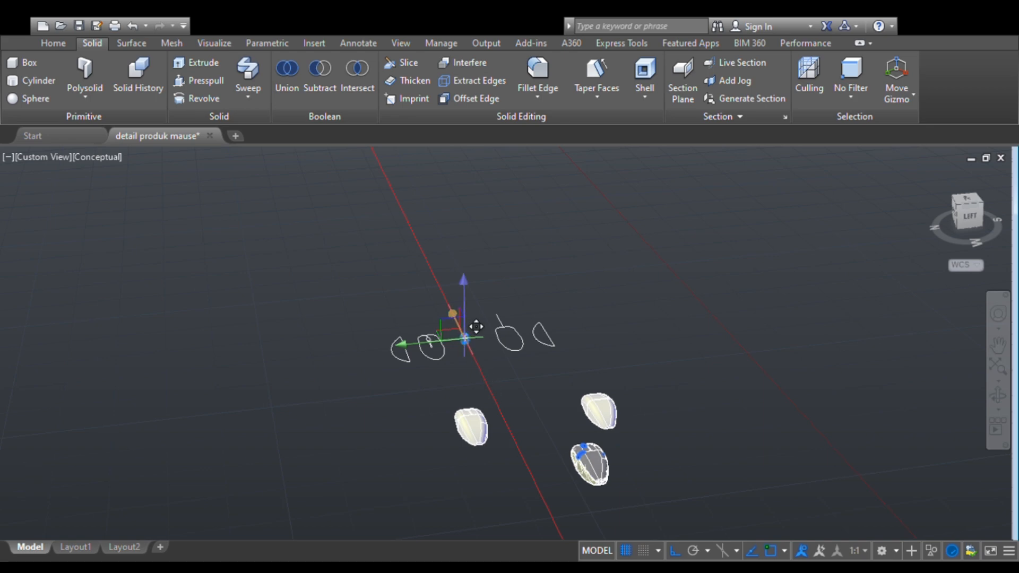
pyautogui.click(516, 442)
pyautogui.click(469, 449)
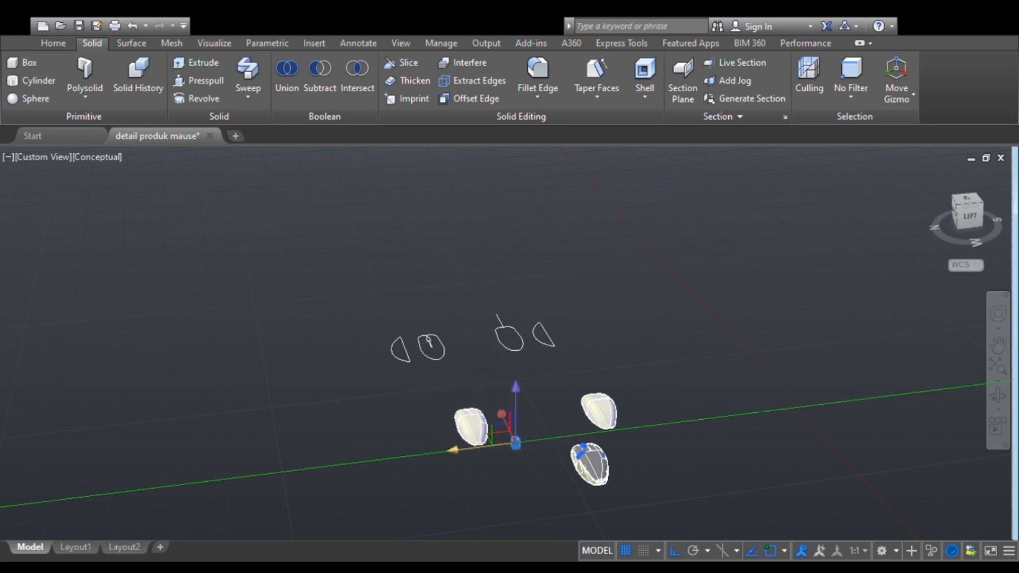
pyautogui.click(590, 434)
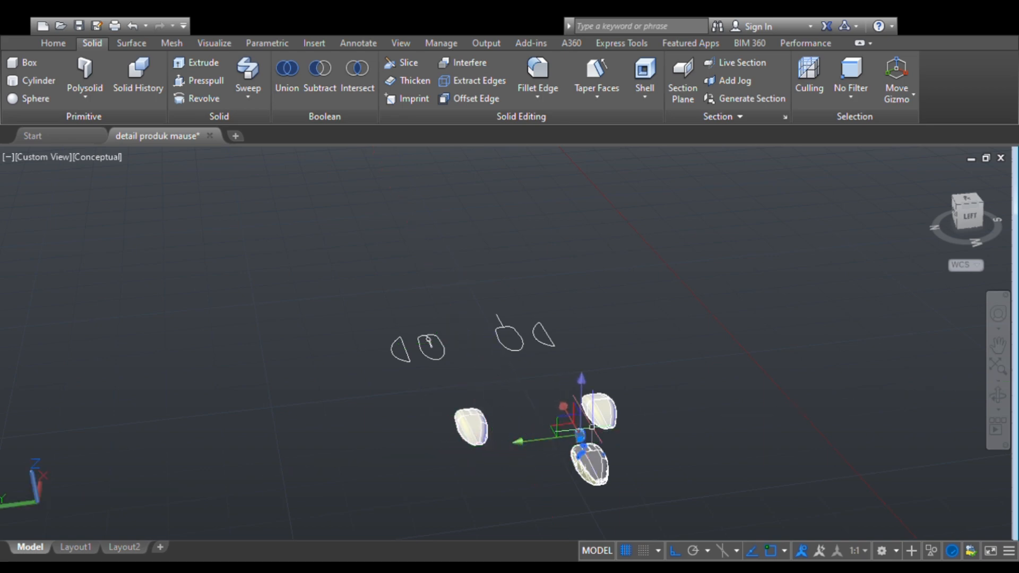
# - Delete the plain mouse body without a wheel opening that lies beside the scroll wheel
pyautogui.click(996, 397)
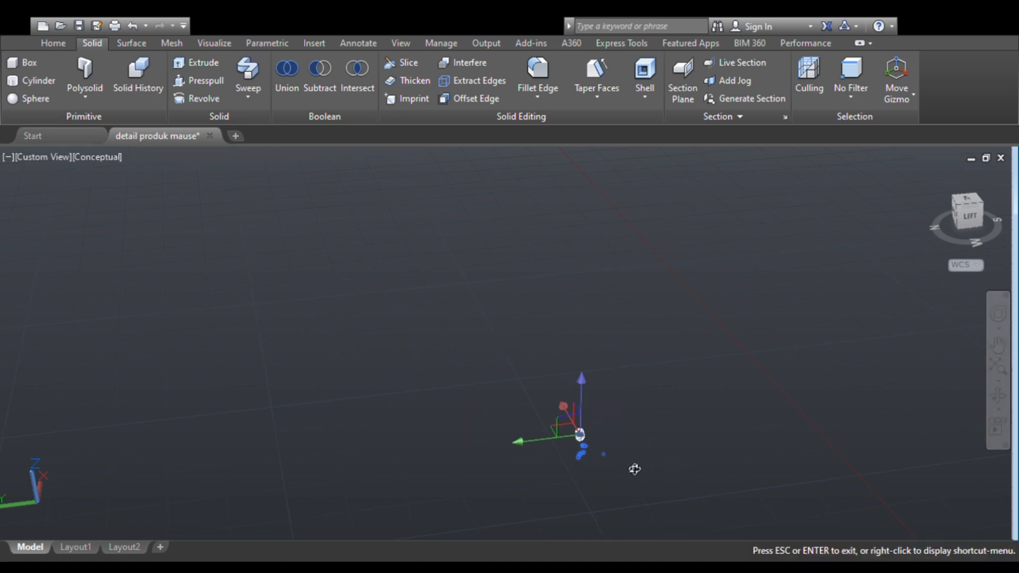
pyautogui.moveTo(635, 470); pyautogui.dragTo(759, 464)
pyautogui.scroll(5, 662, 456)
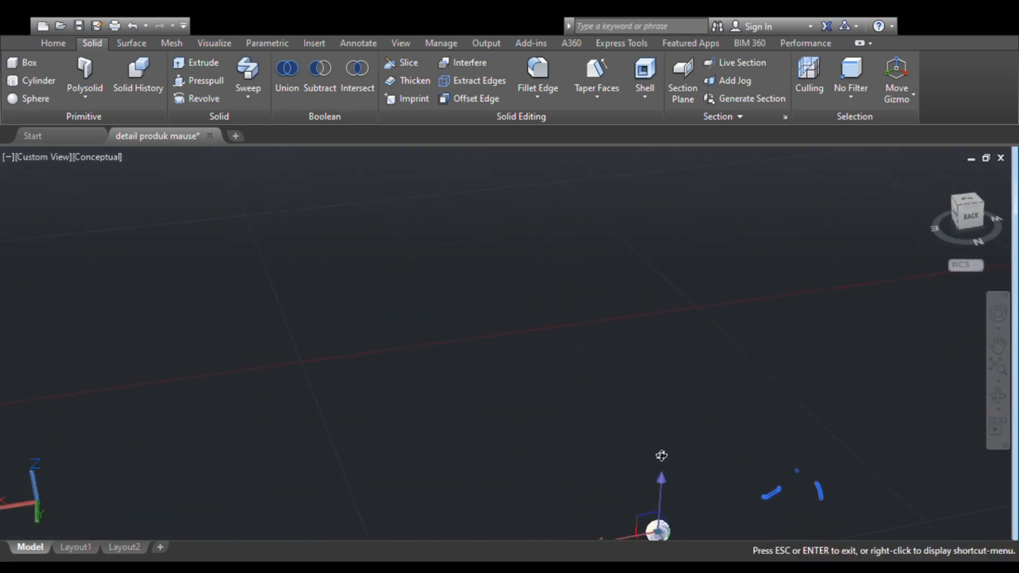
pyautogui.moveTo(643, 440); pyautogui.dragTo(592, 321, button='middle')
pyautogui.press('Escape')
pyautogui.scroll(3, 620, 393)
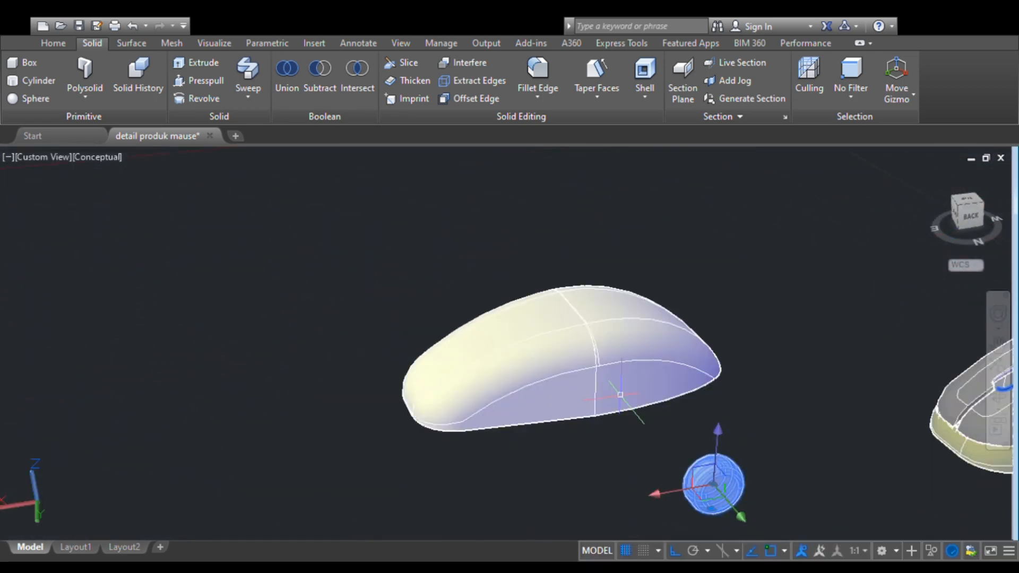
pyautogui.press('Escape')
pyautogui.click(580, 363)
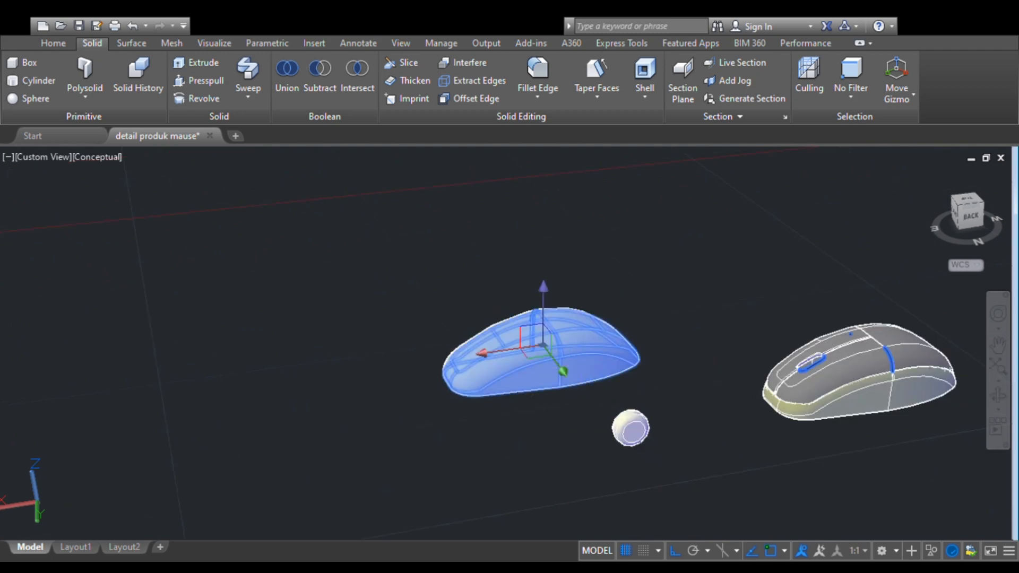
pyautogui.press('Delete')
# - Raise the scroll wheel along the Z axis and move it over to the wheel opening of the finished mouse
pyautogui.click(631, 422)
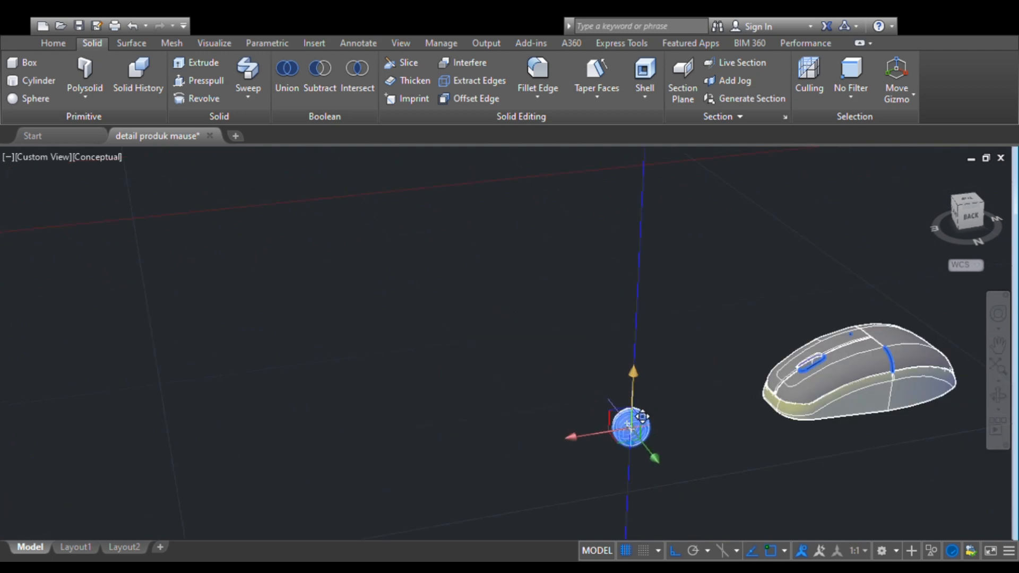
pyautogui.moveTo(637, 382); pyautogui.dragTo(814, 373)
pyautogui.moveTo(792, 365); pyautogui.dragTo(791, 365, button='middle')
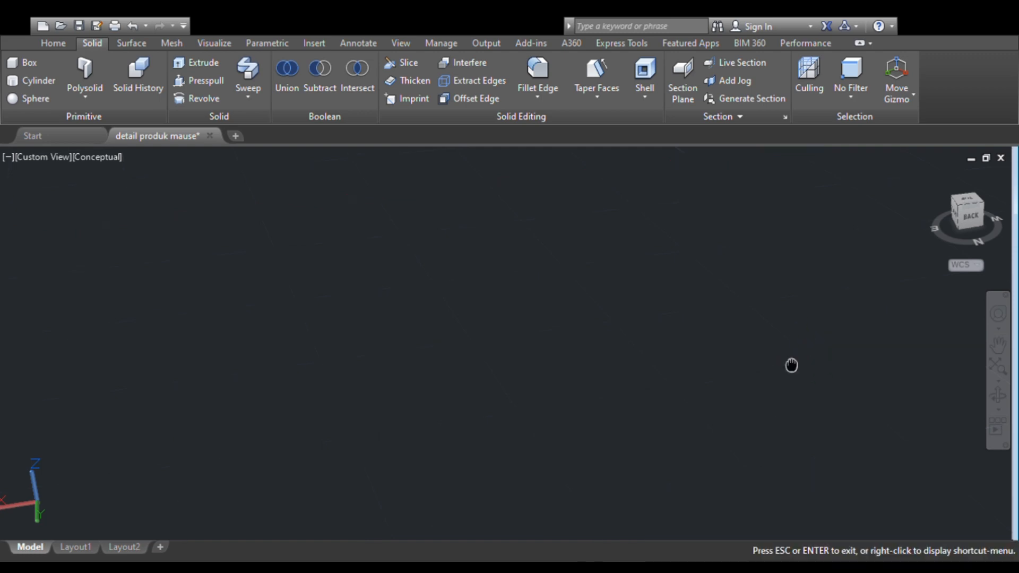
pyautogui.moveTo(347, 365); pyautogui.dragTo(345, 363, button='middle')
pyautogui.scroll(-3, 287, 349)
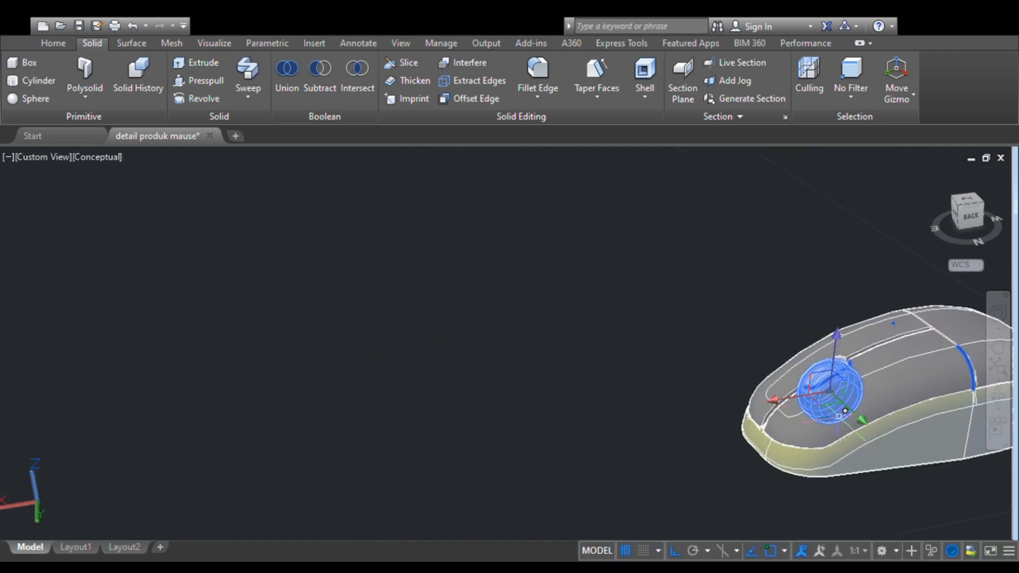
pyautogui.moveTo(845, 410); pyautogui.dragTo(559, 371, button='middle')
pyautogui.scroll(2, 603, 368)
pyautogui.scroll(-2, 601, 368)
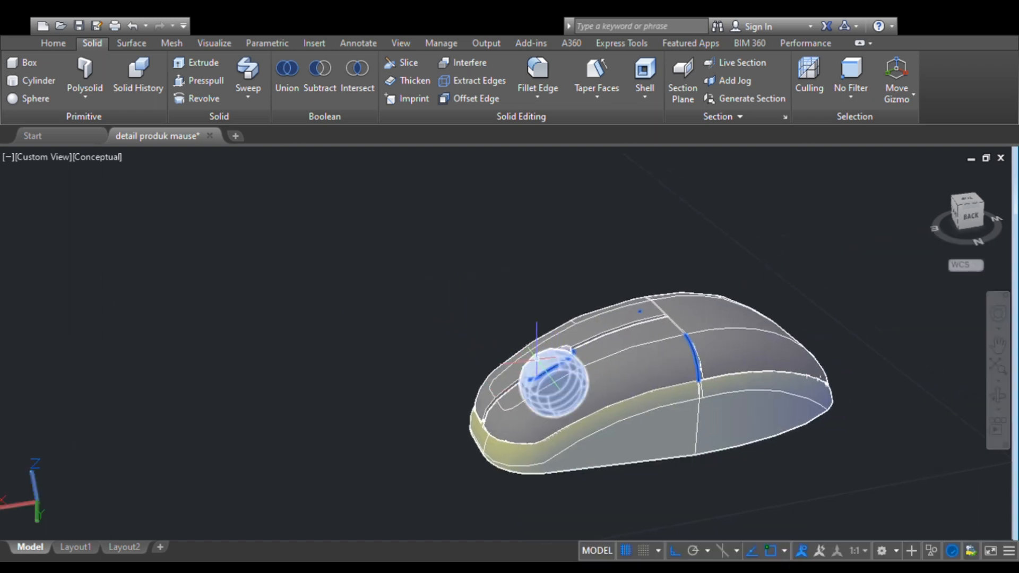
# - Shift the scroll wheel slightly along the X axis towards the rear of the mouse to line up with the opening
pyautogui.click(540, 359)
pyautogui.click(499, 396)
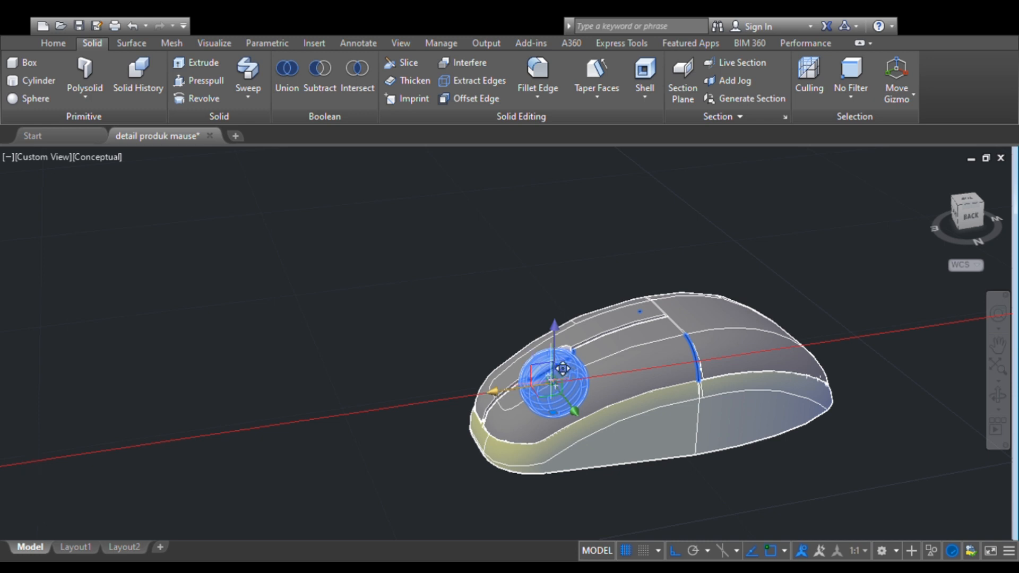
pyautogui.click(508, 390)
pyautogui.press('Escape')
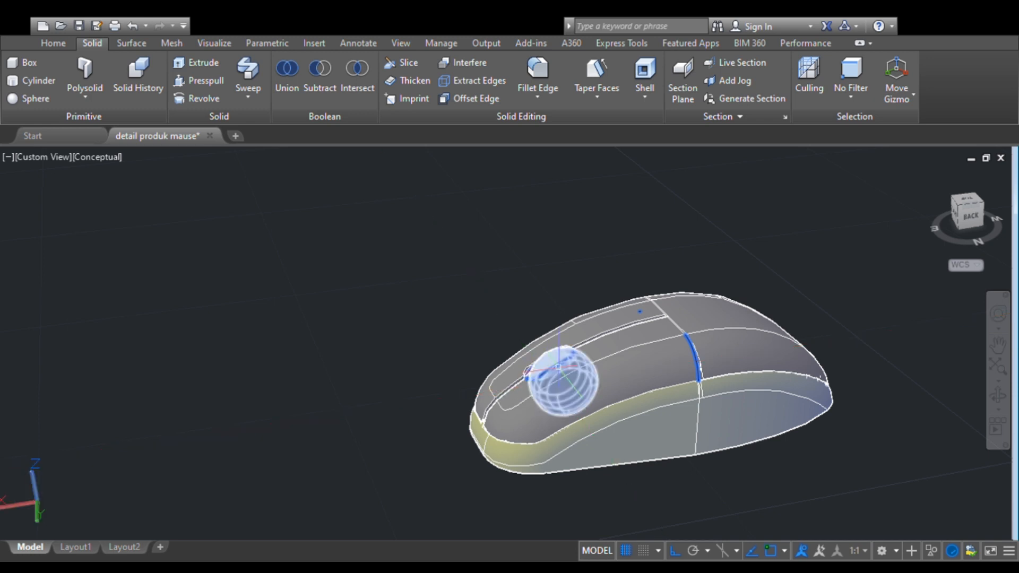
# - Centre the scroll wheel sideways in the wheel opening by moving it along the Y axis
pyautogui.click(997, 397)
pyautogui.moveTo(523, 386); pyautogui.dragTo(694, 417)
pyautogui.scroll(5, 507, 361)
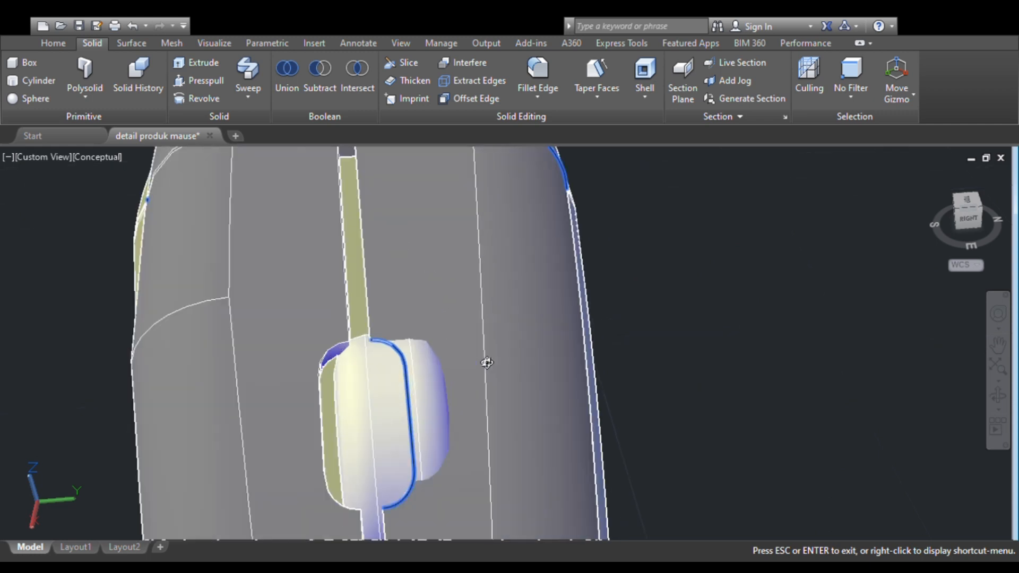
pyautogui.press('Escape')
pyautogui.click(375, 380)
pyautogui.moveTo(443, 424); pyautogui.dragTo(384, 432)
pyautogui.press('Escape')
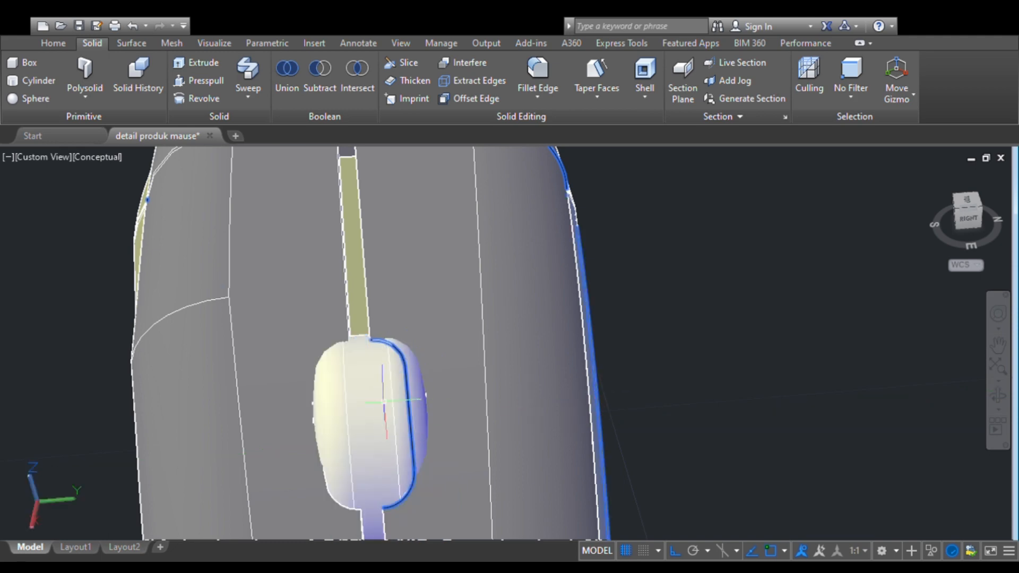
pyautogui.click(373, 402)
pyautogui.press('Escape')
# - Try lowering the scroll wheel along the Z axis into the opening, and undo the move
pyautogui.click(998, 395)
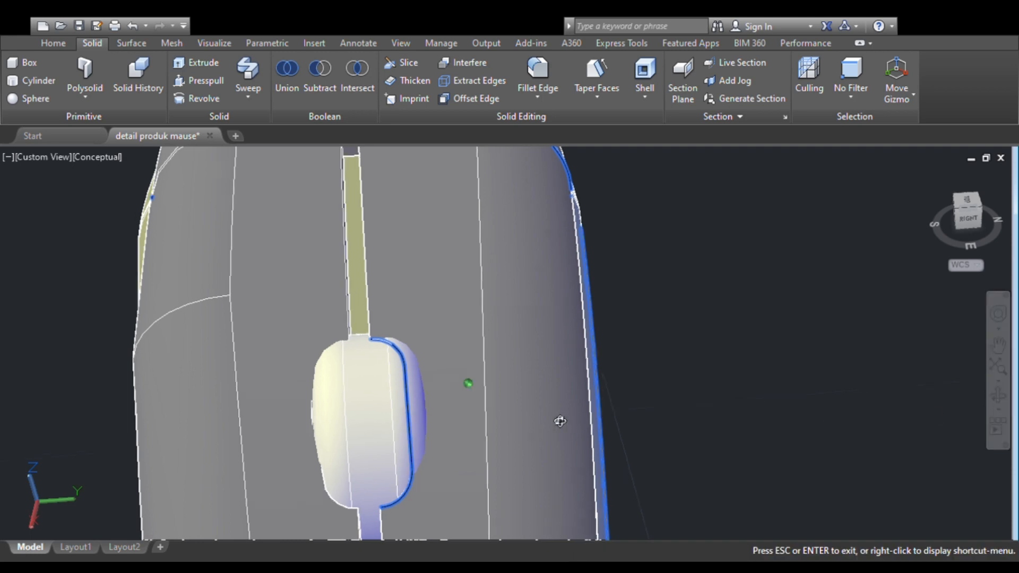
pyautogui.moveTo(560, 418); pyautogui.dragTo(462, 382)
pyautogui.press('Escape')
pyautogui.click(359, 321)
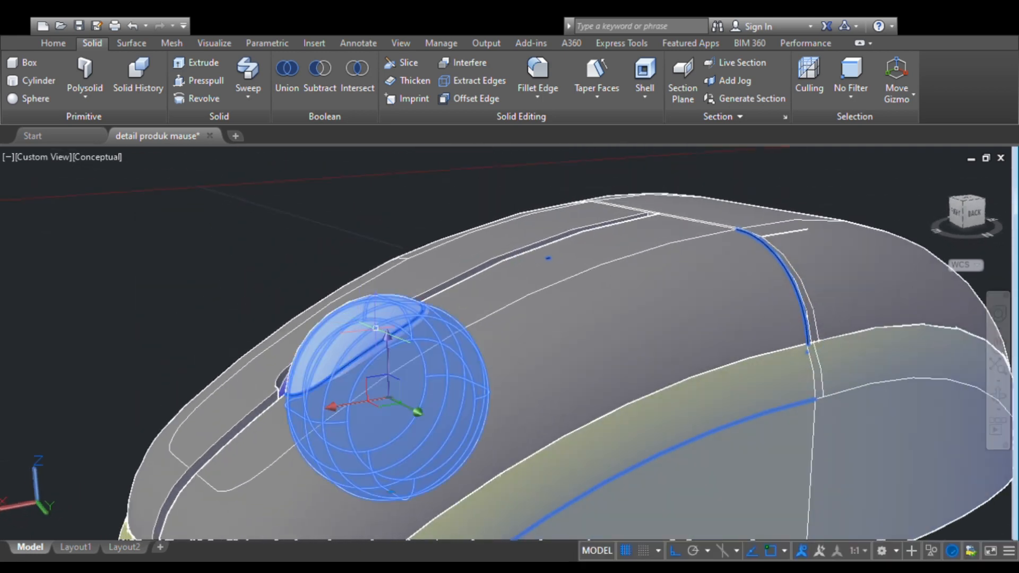
pyautogui.click(384, 338)
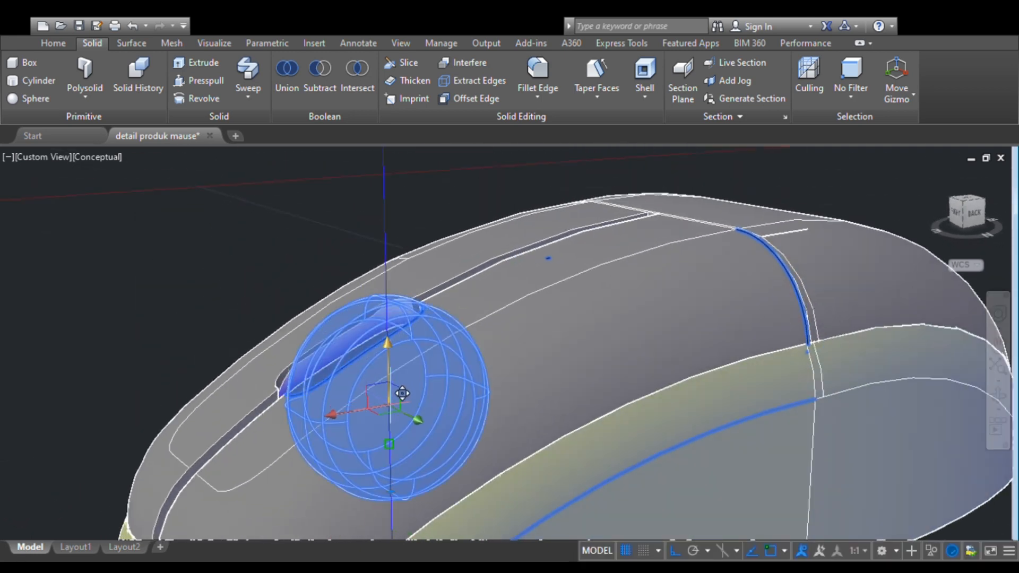
pyautogui.press('Return')
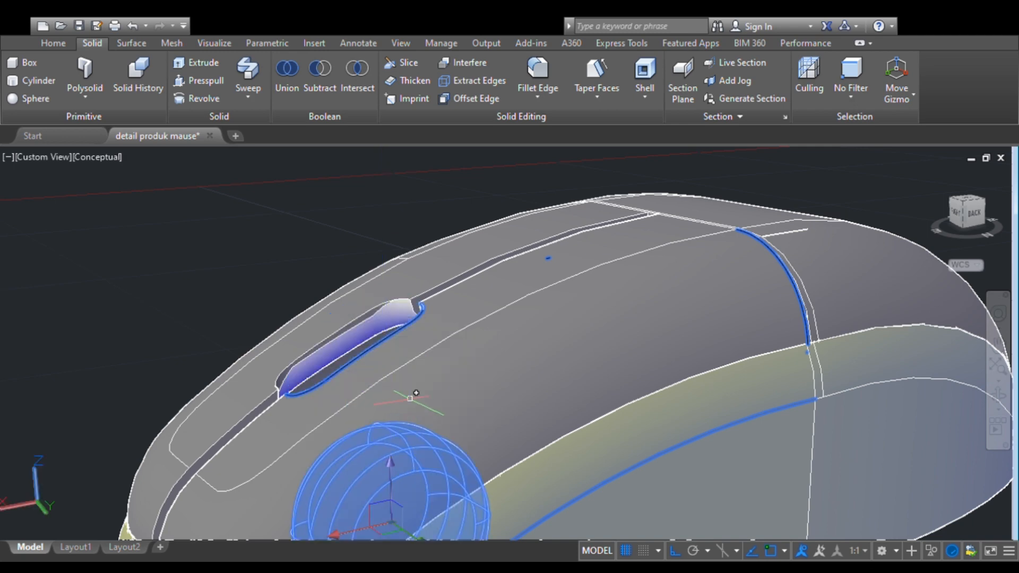
pyautogui.hotkey('ctrl', 'z')
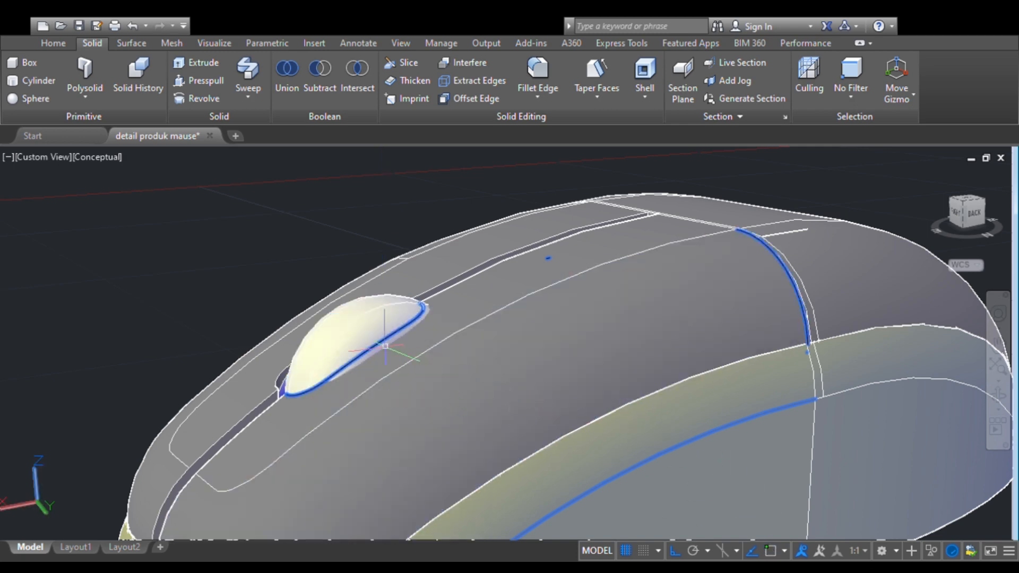
# - Lower the scroll wheel slightly along the Z axis so it sits deeper in the opening
pyautogui.click(340, 334)
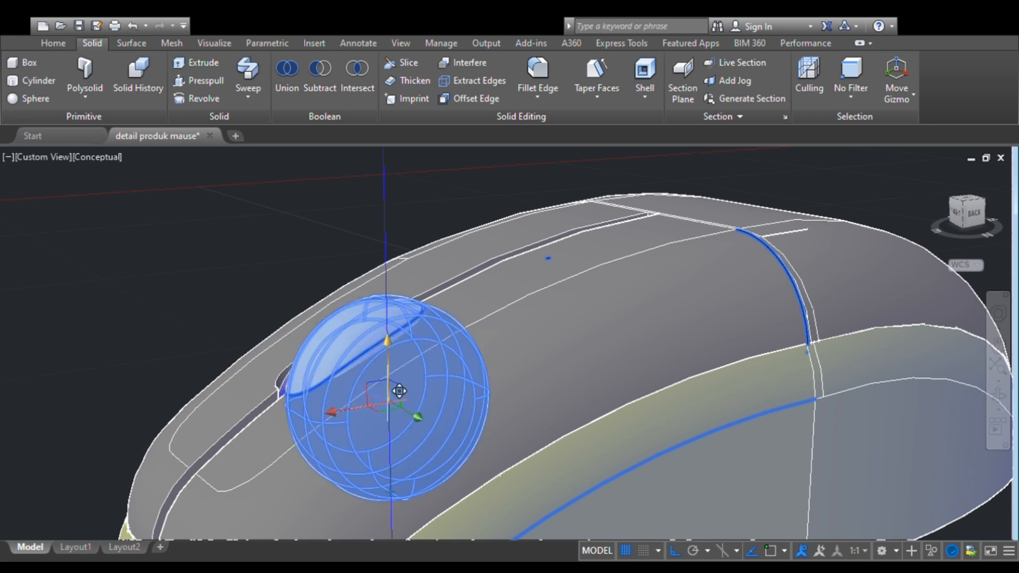
pyautogui.moveTo(399, 391); pyautogui.dragTo(390, 406)
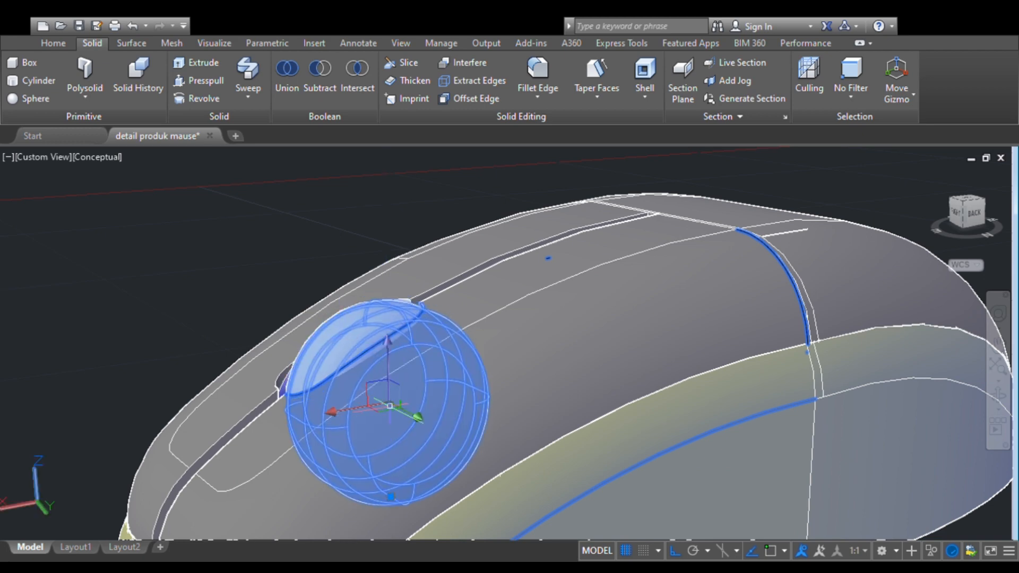
pyautogui.click(419, 419)
pyautogui.press('Escape')
pyautogui.click(361, 345)
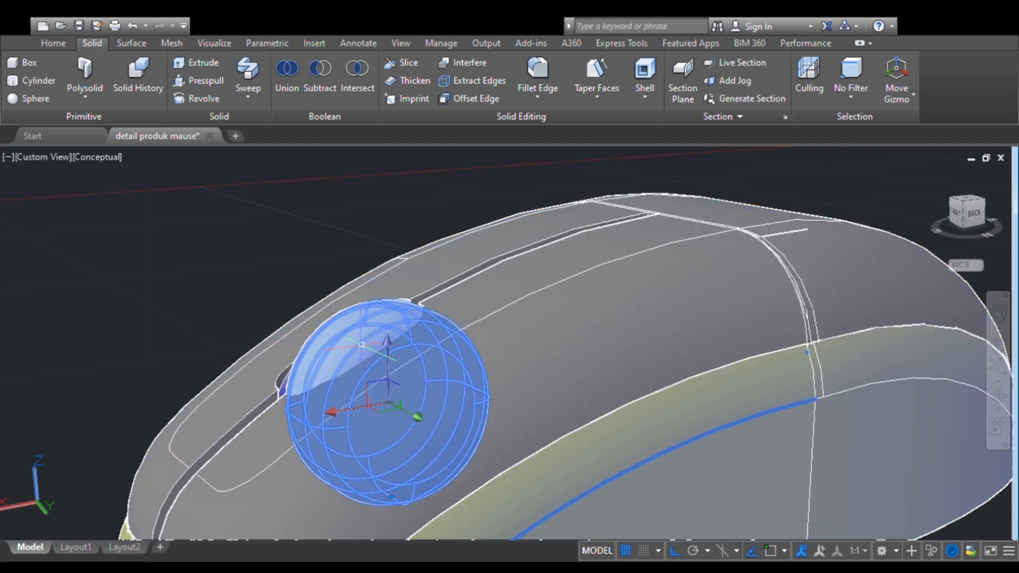
pyautogui.click(416, 419)
pyautogui.press('Escape')
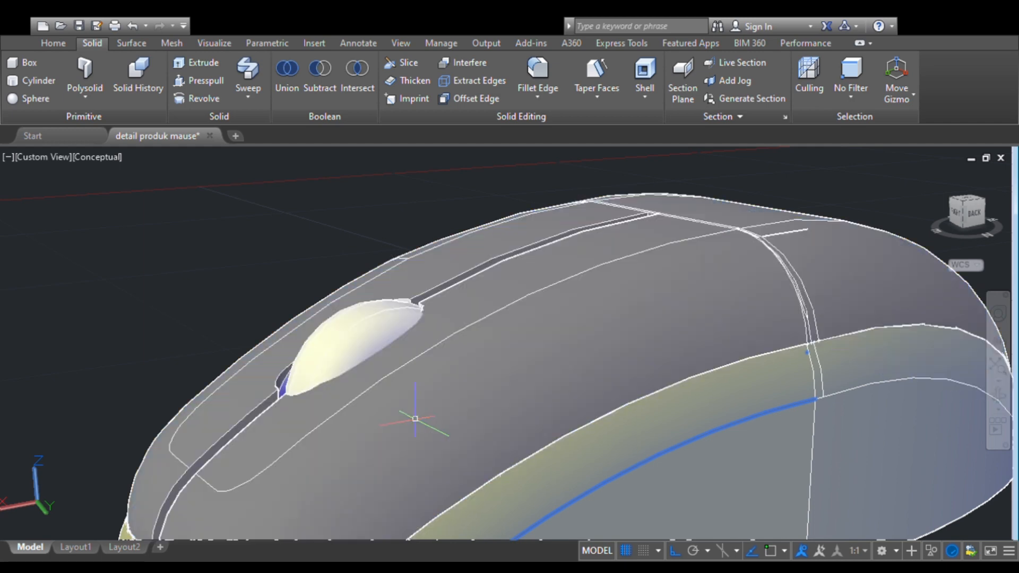
pyautogui.click(363, 333)
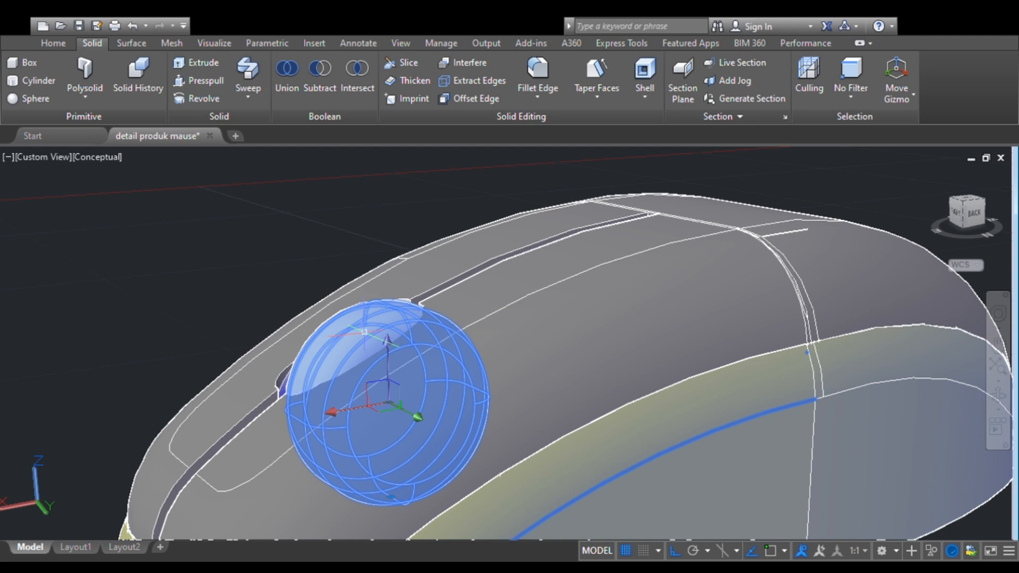
pyautogui.click(419, 417)
pyautogui.press('Escape')
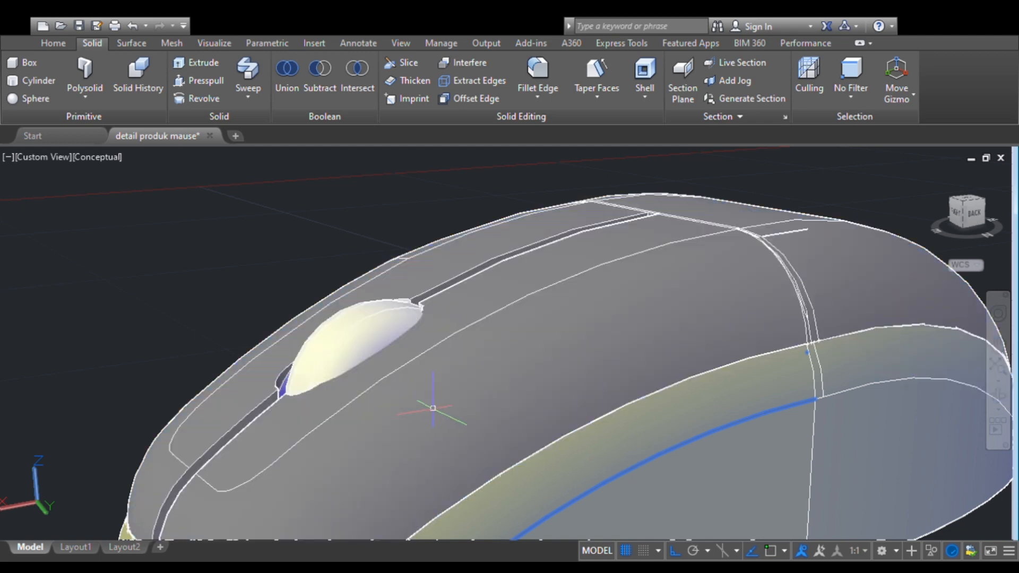
# - Try to scale the scroll wheel about its centre within the opening
pyautogui.click(1002, 401)
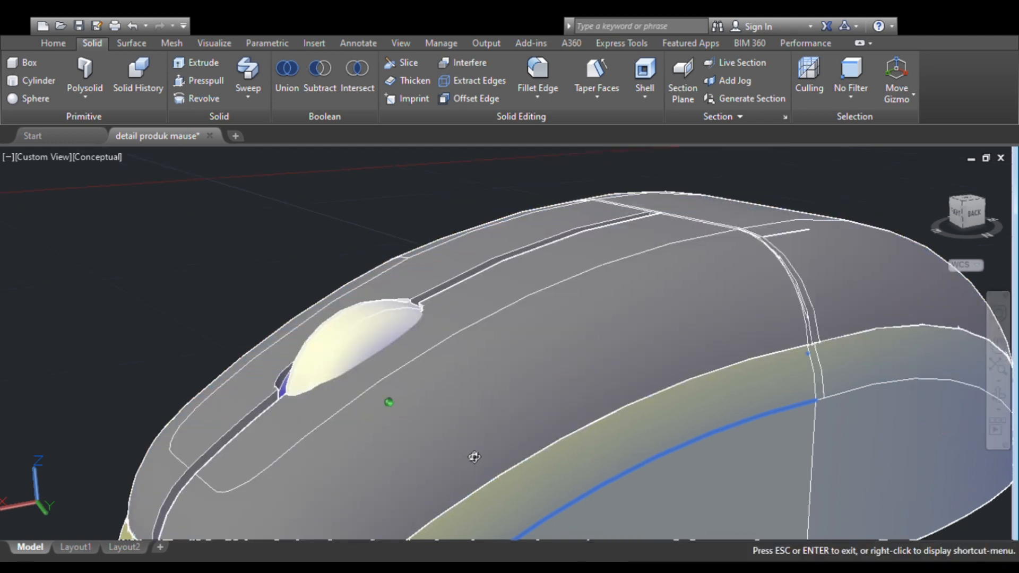
pyautogui.moveTo(476, 457); pyautogui.dragTo(495, 440)
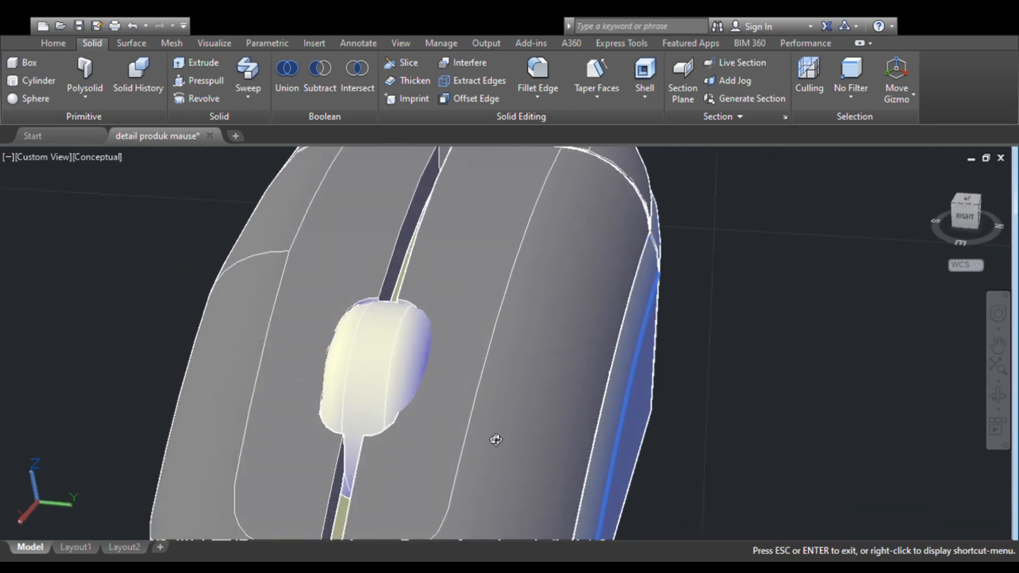
pyautogui.press('Escape')
pyautogui.click(399, 369)
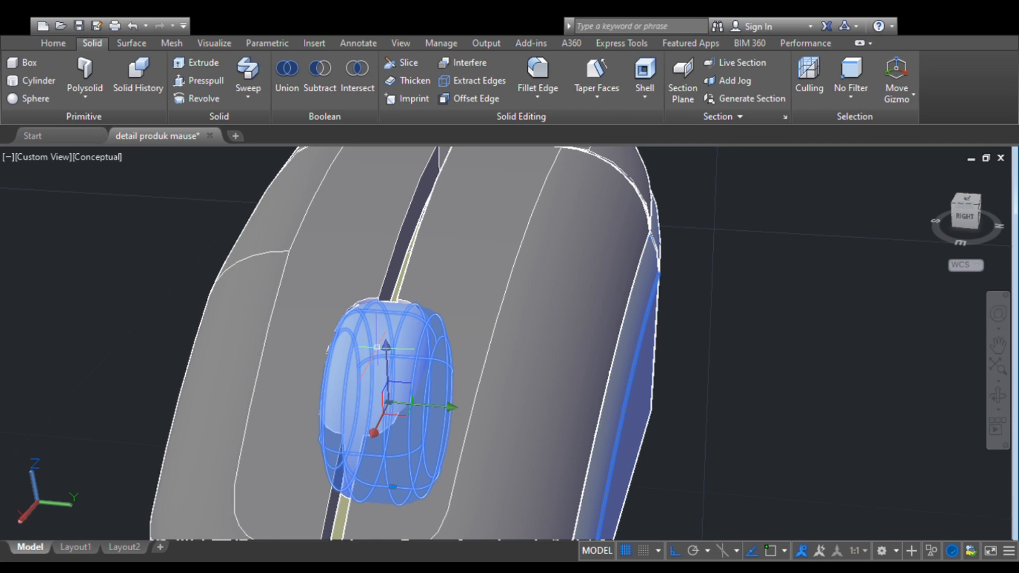
pyautogui.press('Return')
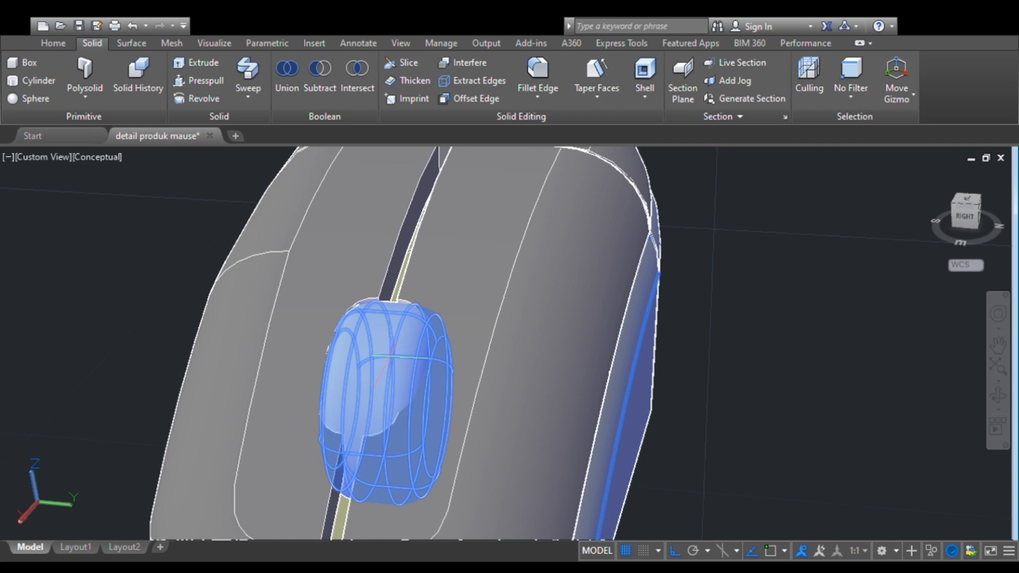
pyautogui.click(384, 407)
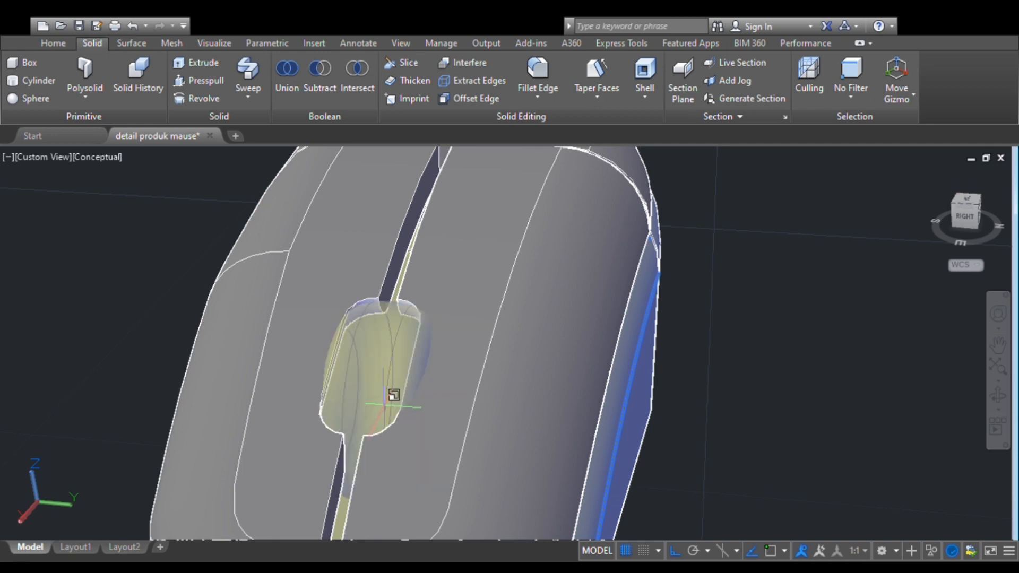
pyautogui.click(383, 380)
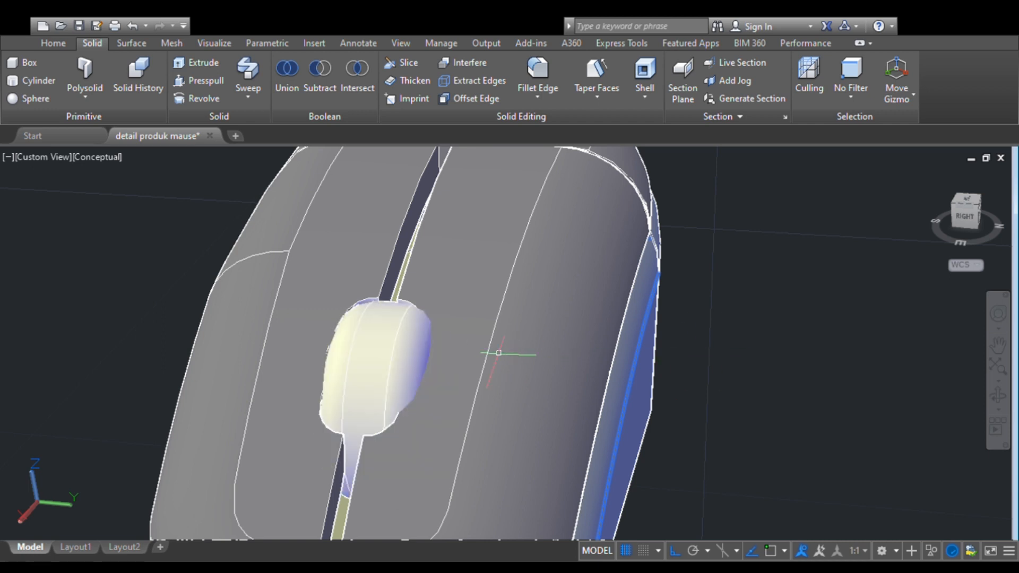
# - Scale the scroll wheel down uniformly about its centre so it is smaller than the wheel opening
pyautogui.click(399, 347)
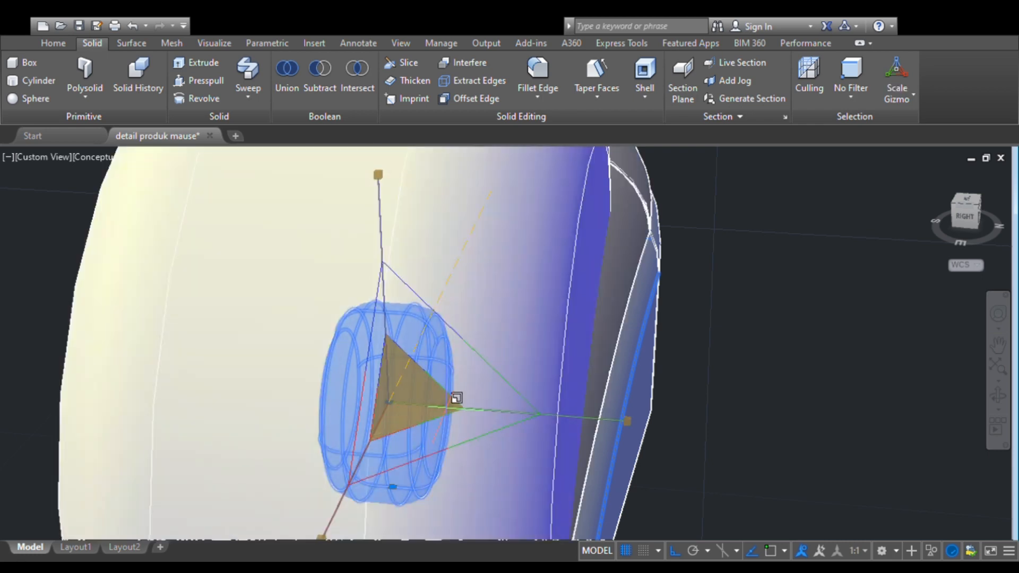
pyautogui.moveTo(456, 398); pyautogui.dragTo(563, 389)
pyautogui.scroll(-8, 552, 401)
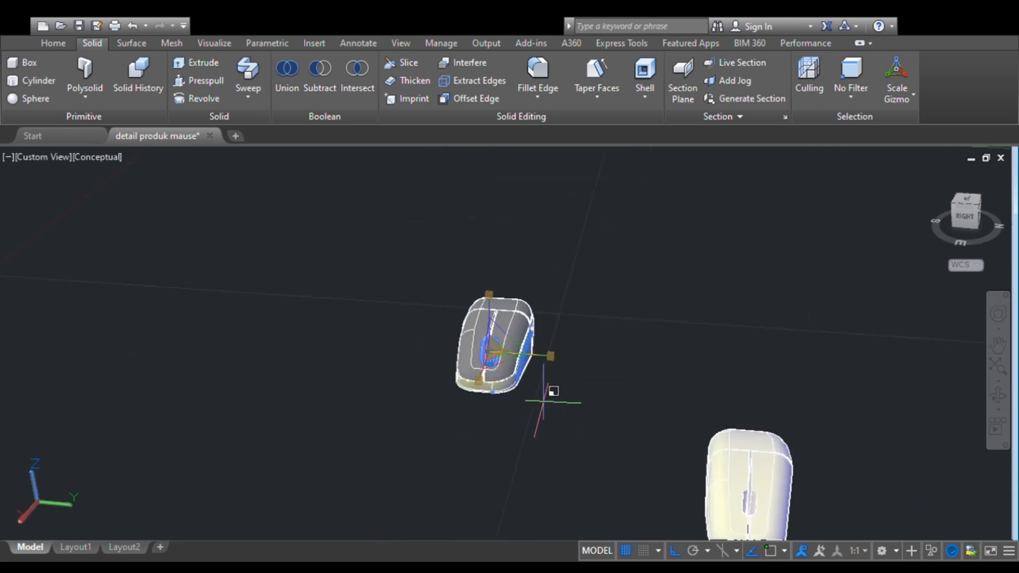
pyautogui.scroll(2, 528, 402)
pyautogui.scroll(5, 527, 402)
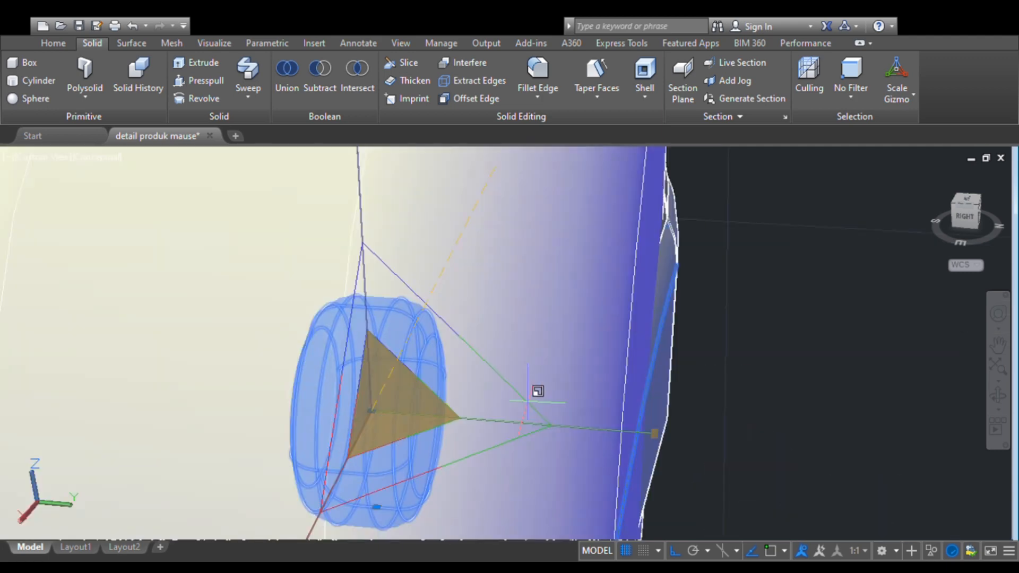
pyautogui.scroll(-5, 527, 402)
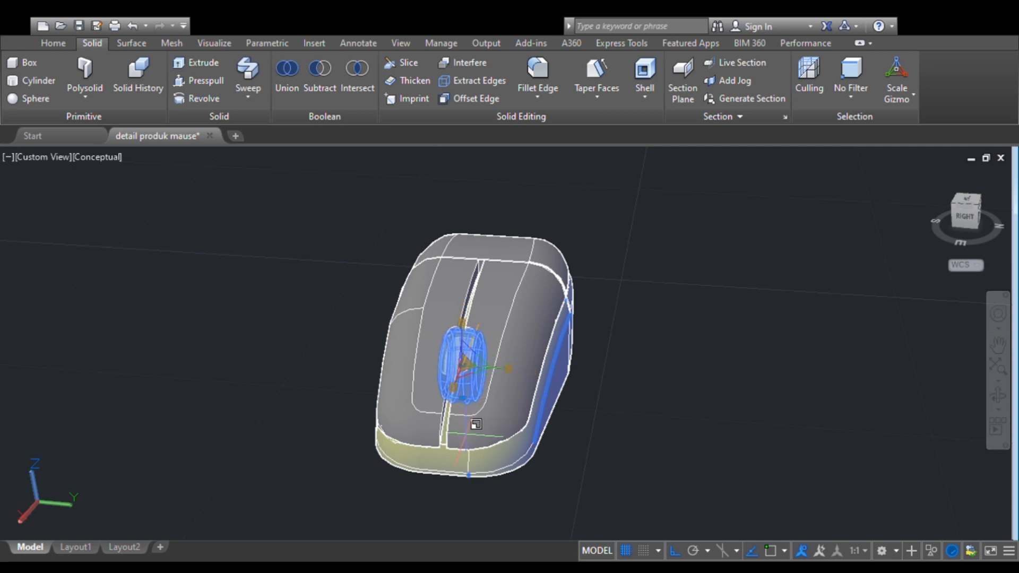
pyautogui.click(466, 366)
pyautogui.scroll(8, 456, 408)
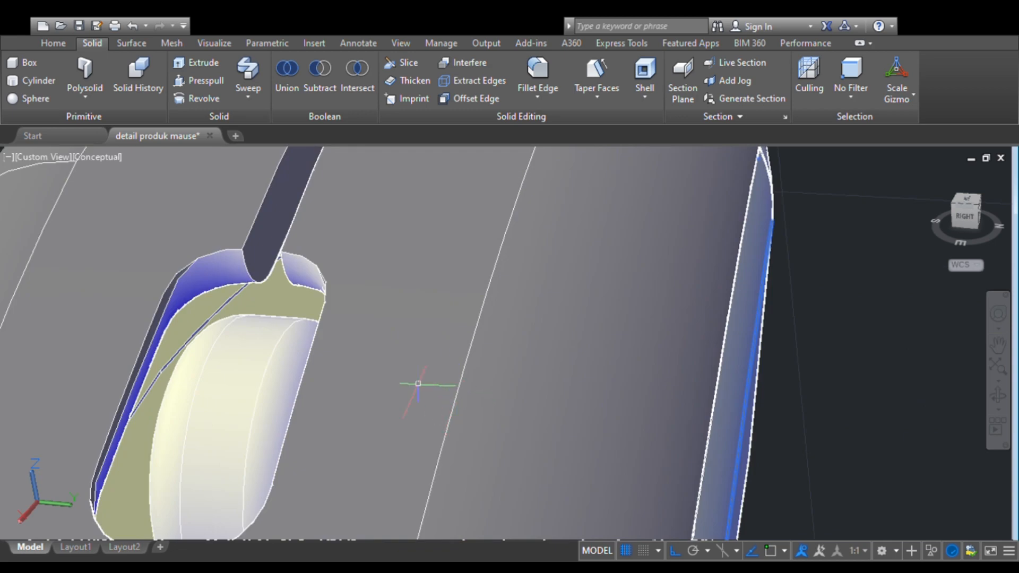
# - Raise the scroll wheel along the Z axis so it protrudes through the opening in the shell
pyautogui.scroll(-8, 808, 370)
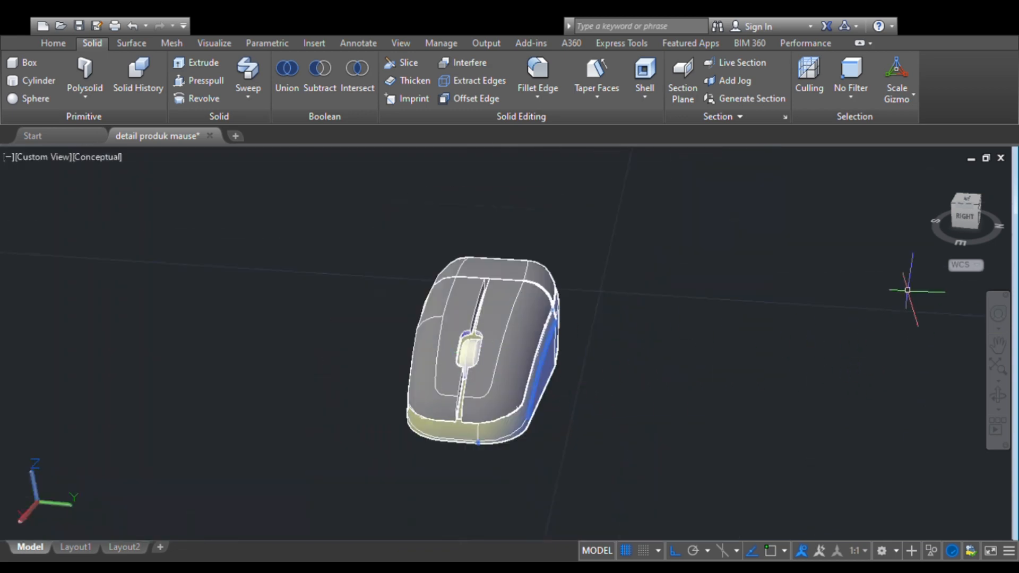
pyautogui.click(980, 205)
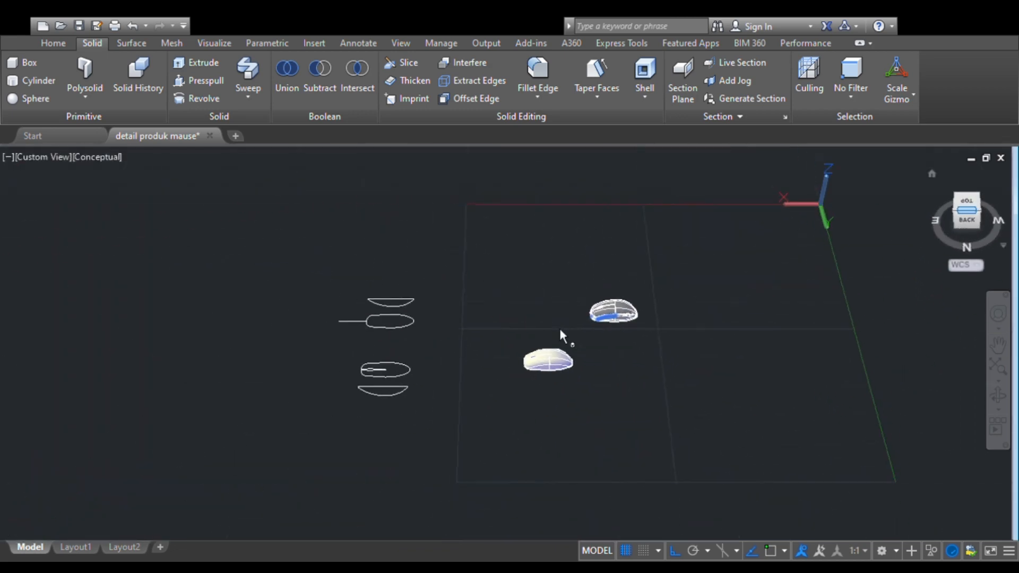
pyautogui.moveTo(609, 298); pyautogui.dragTo(456, 366, button='middle')
pyautogui.scroll(6, 506, 343)
pyautogui.scroll(4, 435, 345)
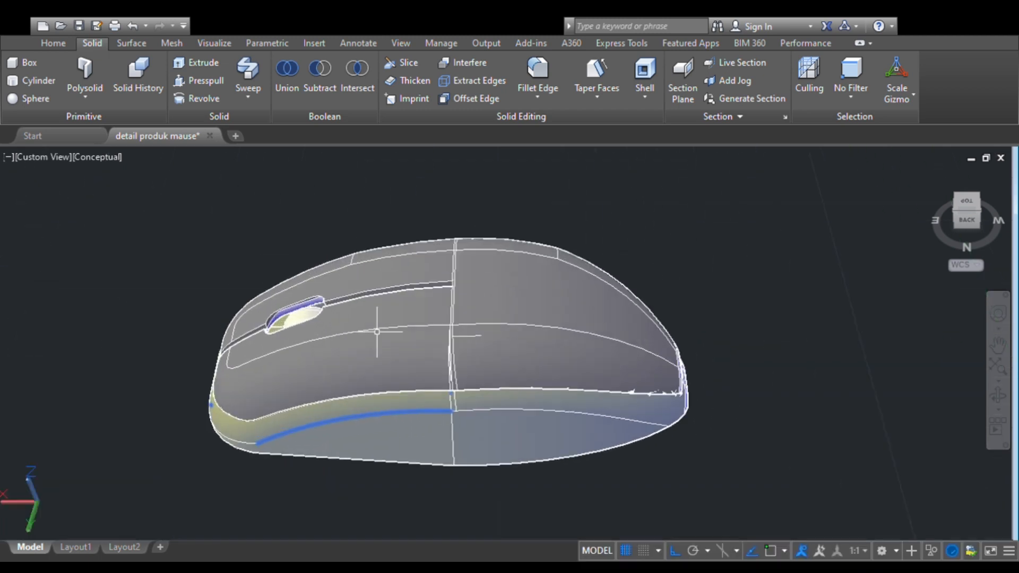
pyautogui.click(242, 308)
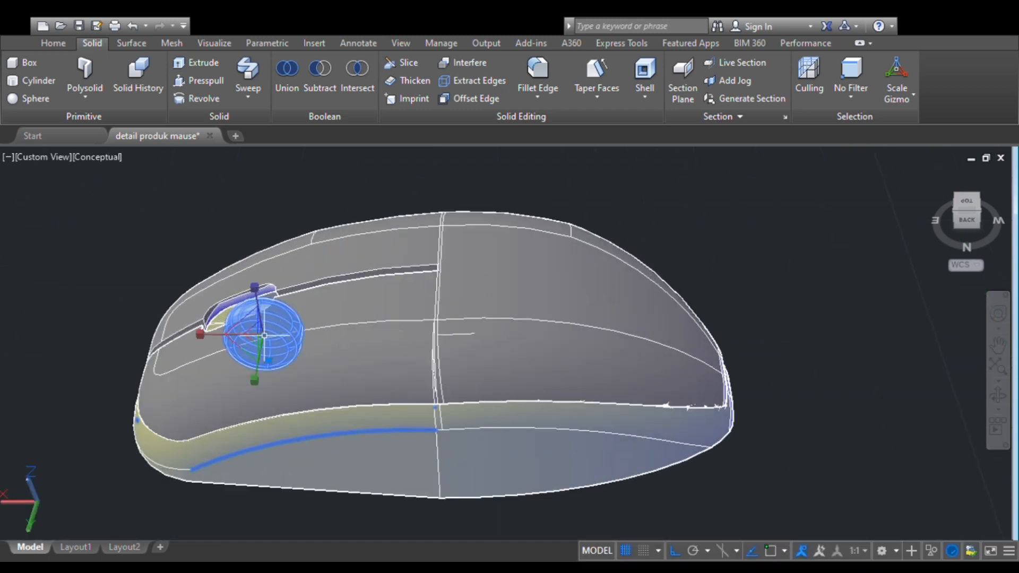
pyautogui.click(302, 348)
pyautogui.moveTo(255, 291); pyautogui.dragTo(244, 324)
pyautogui.press('Escape')
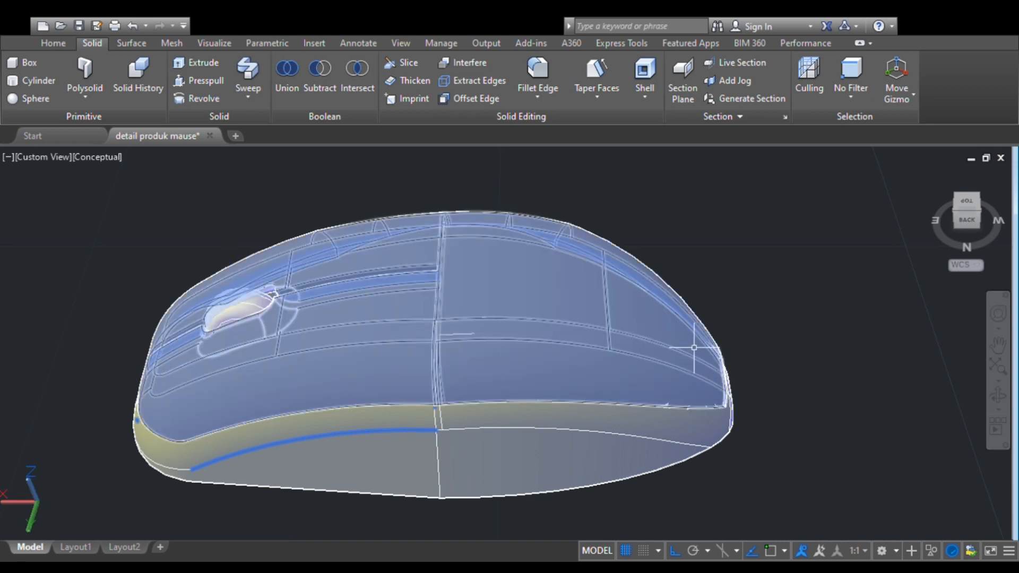
# - Shift the scroll wheel along the X axis towards the rear of the mouse to centre it lengthwise in the opening
pyautogui.click(998, 396)
pyautogui.moveTo(295, 399); pyautogui.dragTo(487, 405)
pyautogui.press('Escape')
pyautogui.click(420, 414)
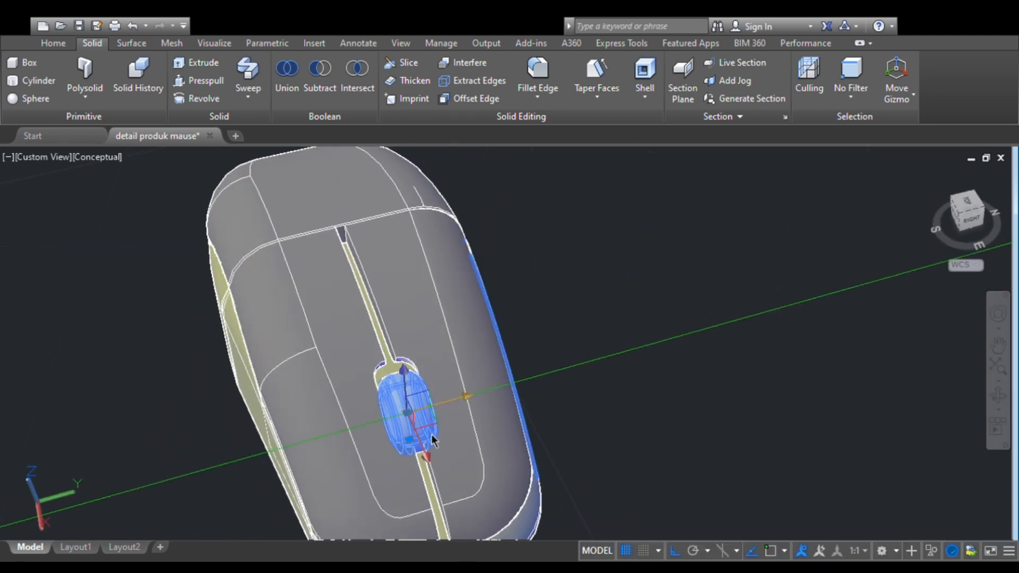
pyautogui.click(425, 455)
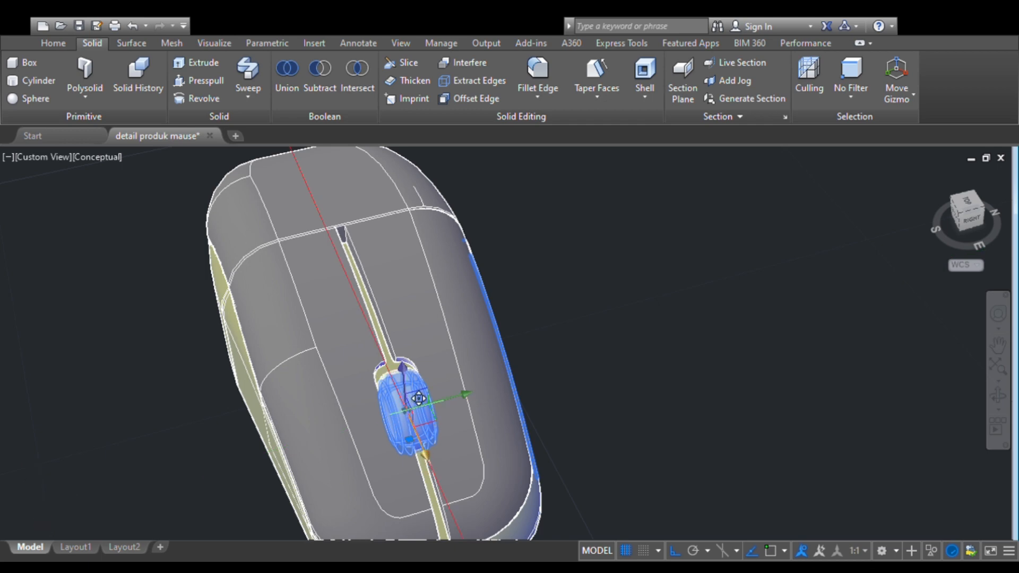
pyautogui.click(418, 392)
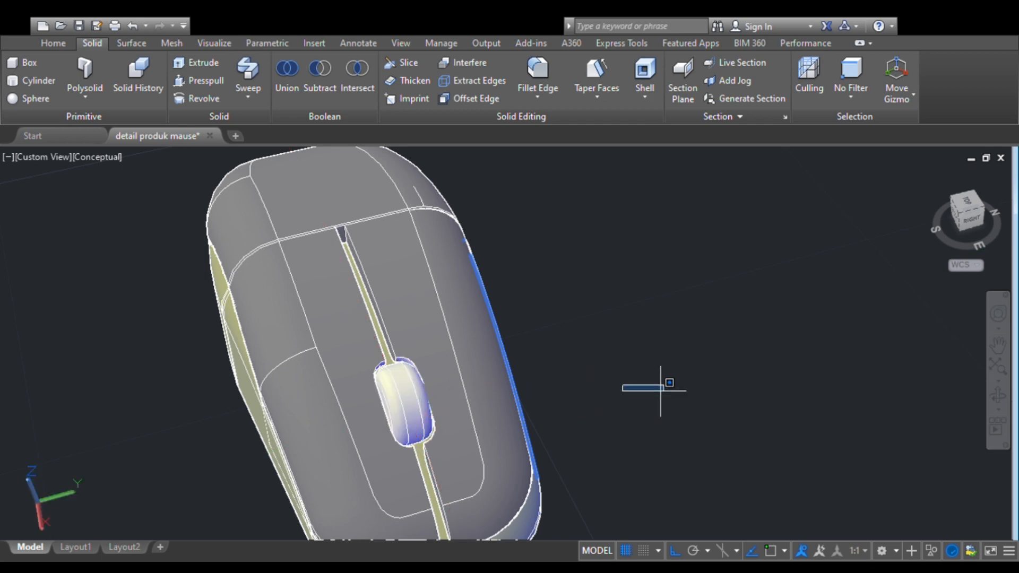
# - Nudge the scroll wheel forward along the X axis and slightly sideways along the Y axis to align it with the opening
pyautogui.click(998, 396)
pyautogui.moveTo(719, 432); pyautogui.dragTo(530, 403)
pyautogui.press('Escape')
pyautogui.click(403, 397)
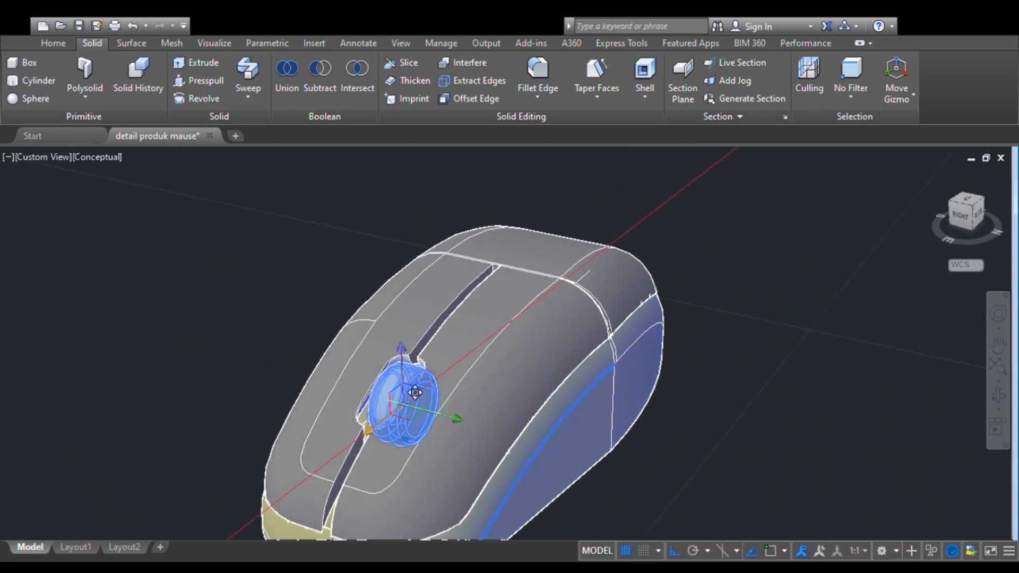
pyautogui.press('Escape')
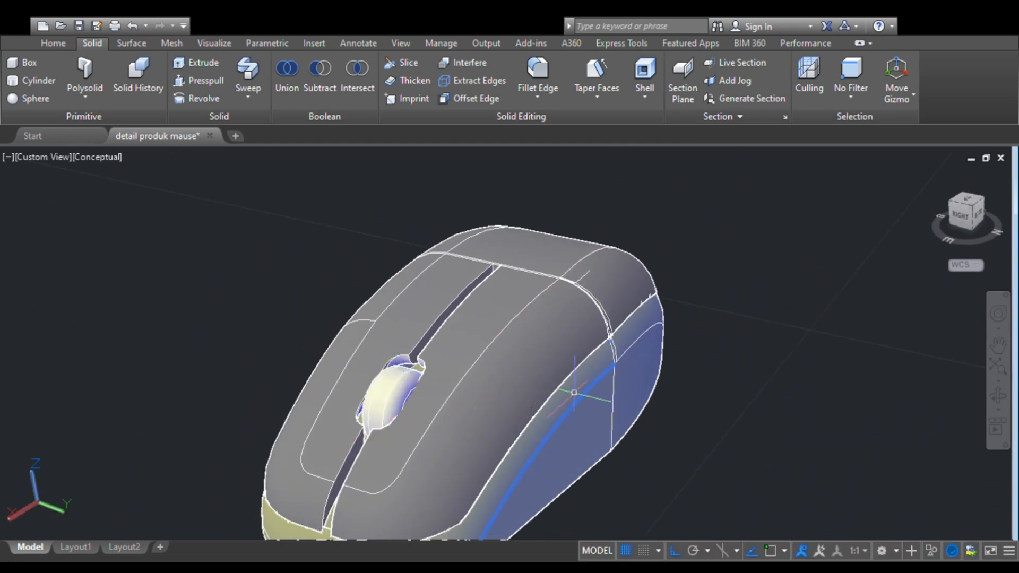
pyautogui.click(406, 397)
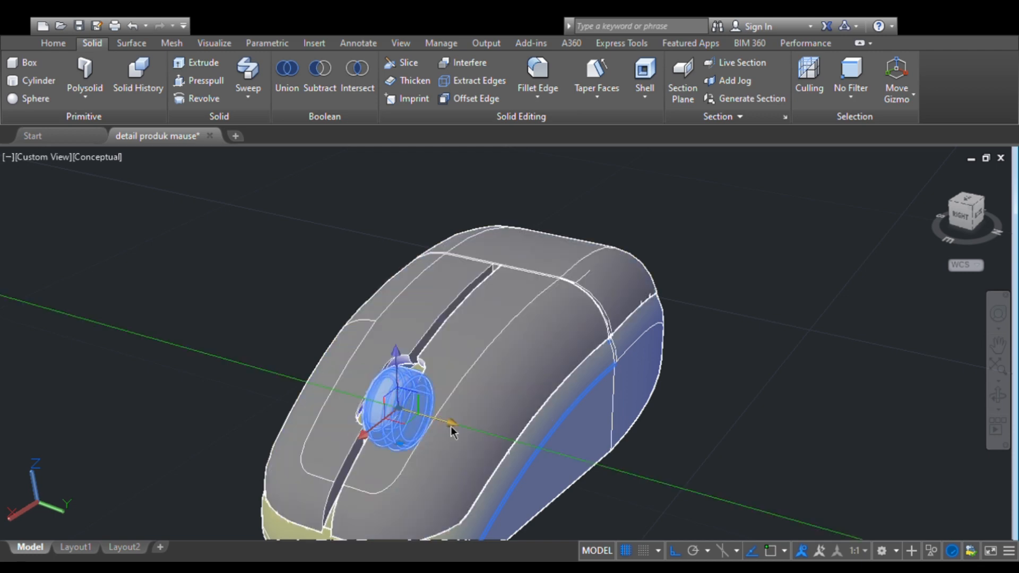
pyautogui.press('Escape')
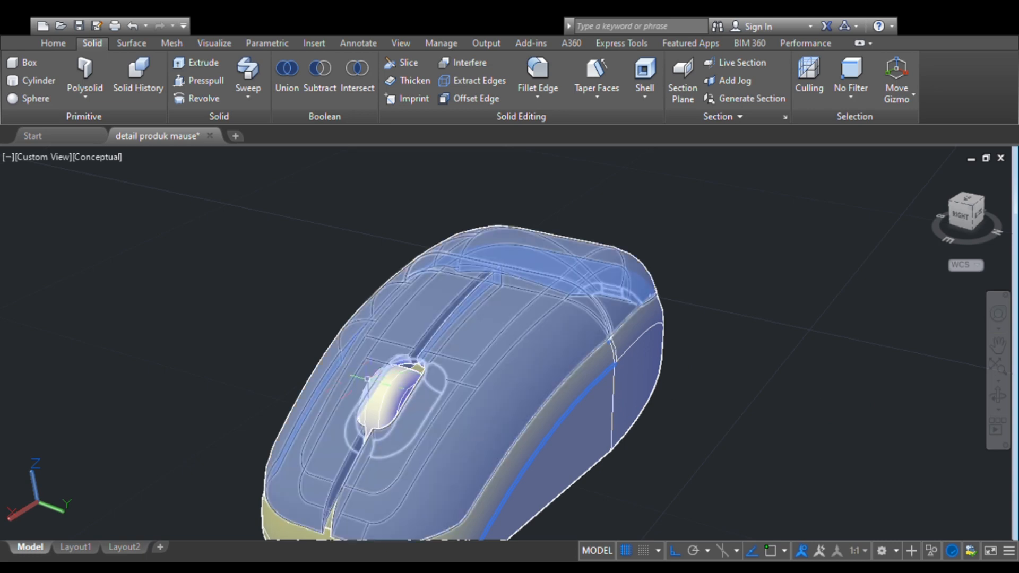
# - Fine-tune the scroll wheel's lengthwise fit with a small move along the X axis towards the rear of the opening
pyautogui.click(379, 396)
pyautogui.click(405, 397)
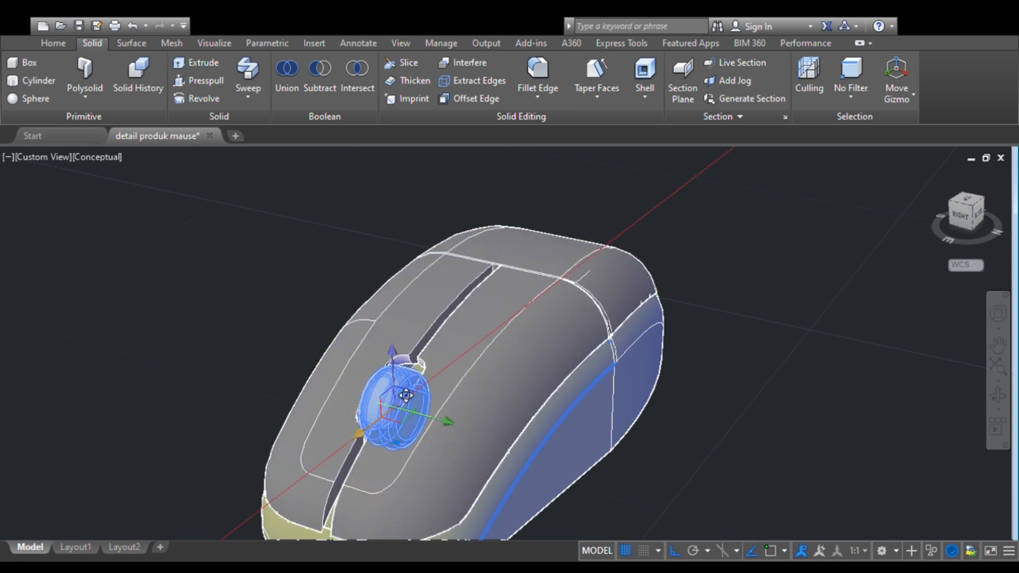
pyautogui.click(410, 393)
pyautogui.press('Escape')
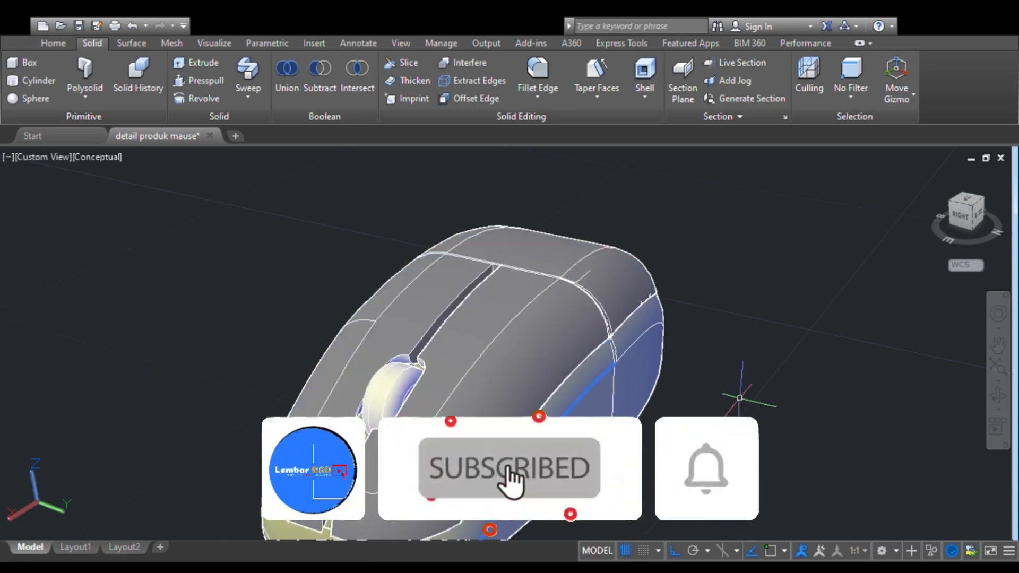
# - Change the viewport's visual style to Shaded to show the finished mouse without edge lines
pyautogui.click(998, 396)
pyautogui.keyDown('shift'); pyautogui.moveTo(430, 491); pyautogui.dragTo(337, 441, button='middle'); pyautogui.keyUp('shift')
pyautogui.scroll(-5, 337, 440)
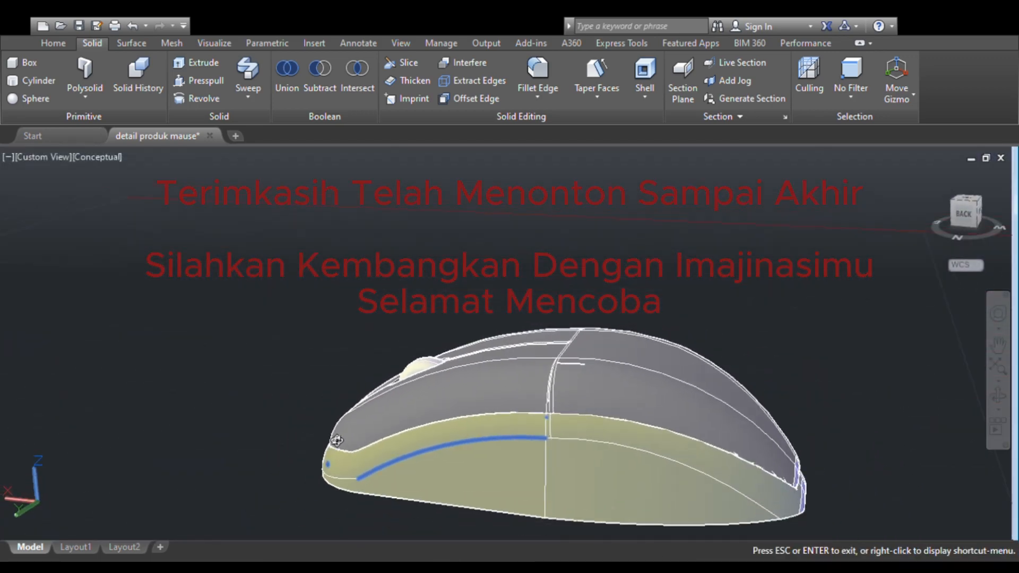
pyautogui.press('Escape')
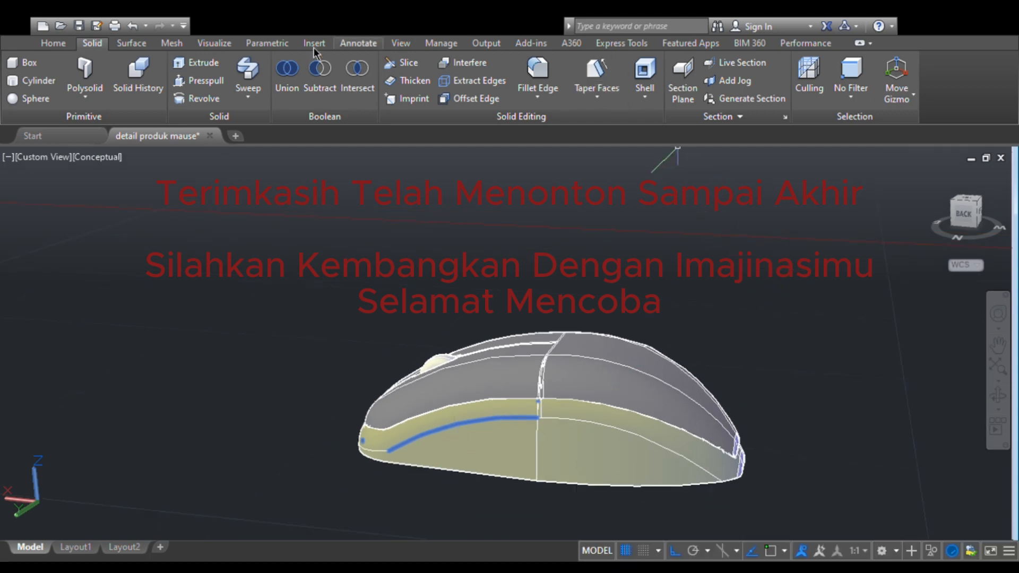
pyautogui.click(61, 44)
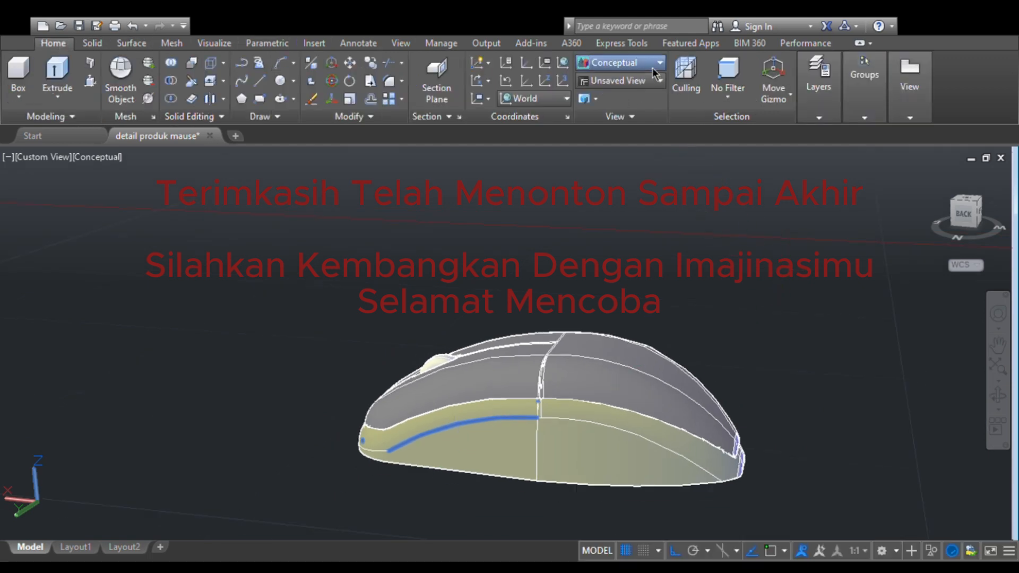
pyautogui.click(618, 137)
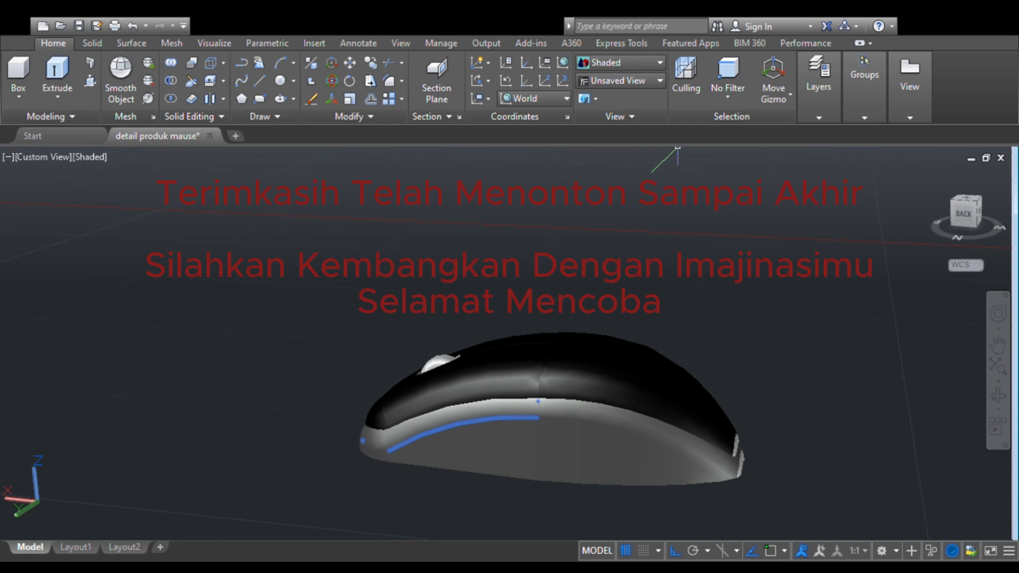
pyautogui.click(469, 254)
pyautogui.click(701, 297)
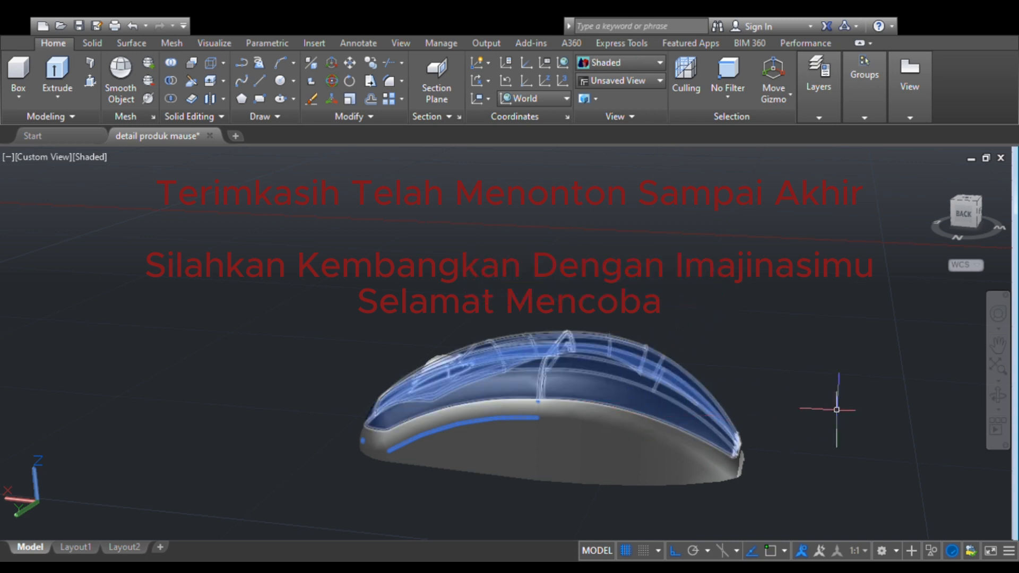
# - Examine the shaded mouse from its side and front, including the fit of the scroll wheel
pyautogui.click(998, 399)
pyautogui.moveTo(501, 455); pyautogui.dragTo(701, 438)
pyautogui.moveTo(654, 439); pyautogui.dragTo(675, 430)
pyautogui.moveTo(387, 437); pyautogui.dragTo(362, 437)
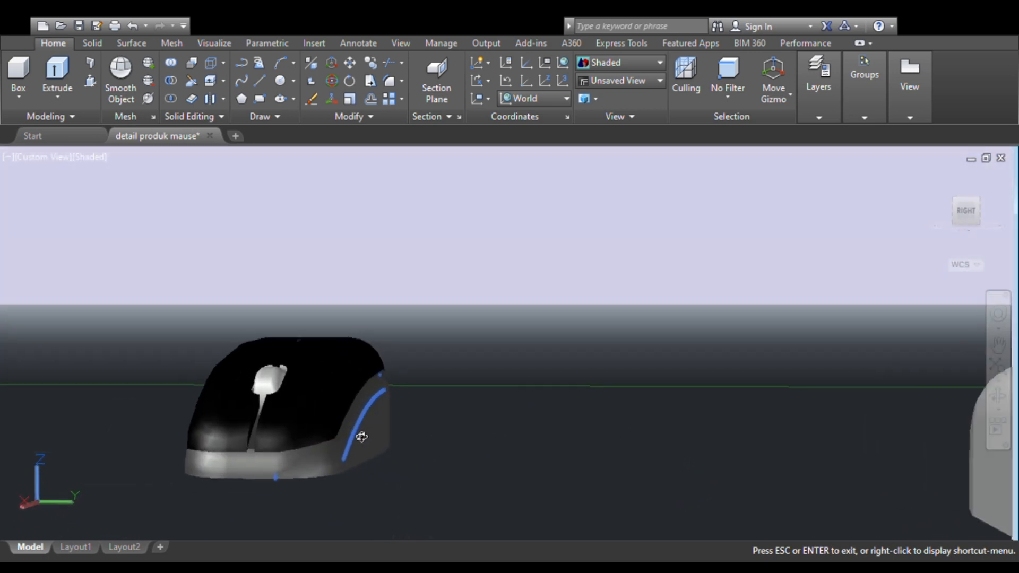
# - Delete the spare pale mouse body standing next to the finished mouse
pyautogui.press('Escape')
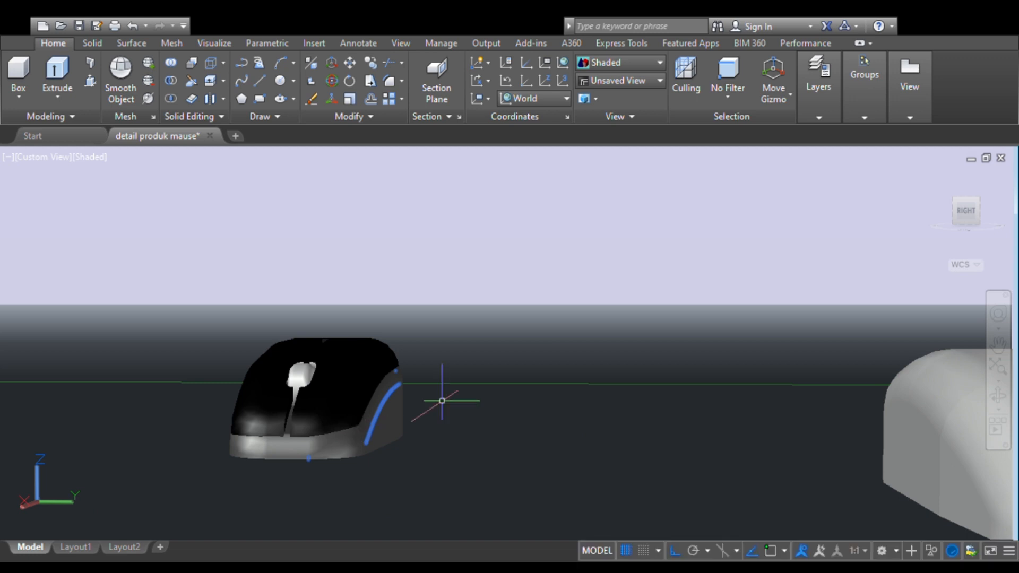
pyautogui.click(933, 175)
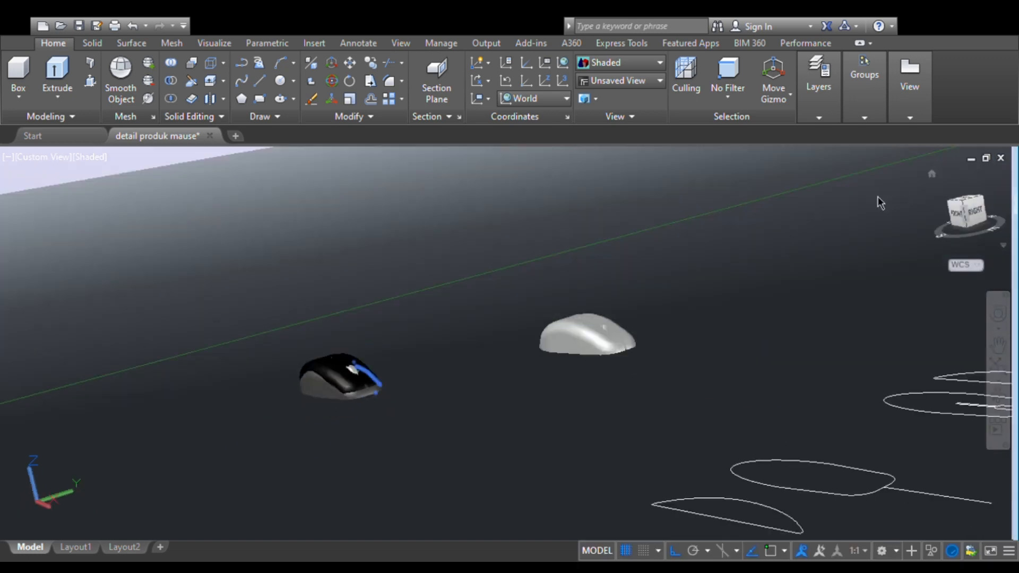
pyautogui.click(460, 358)
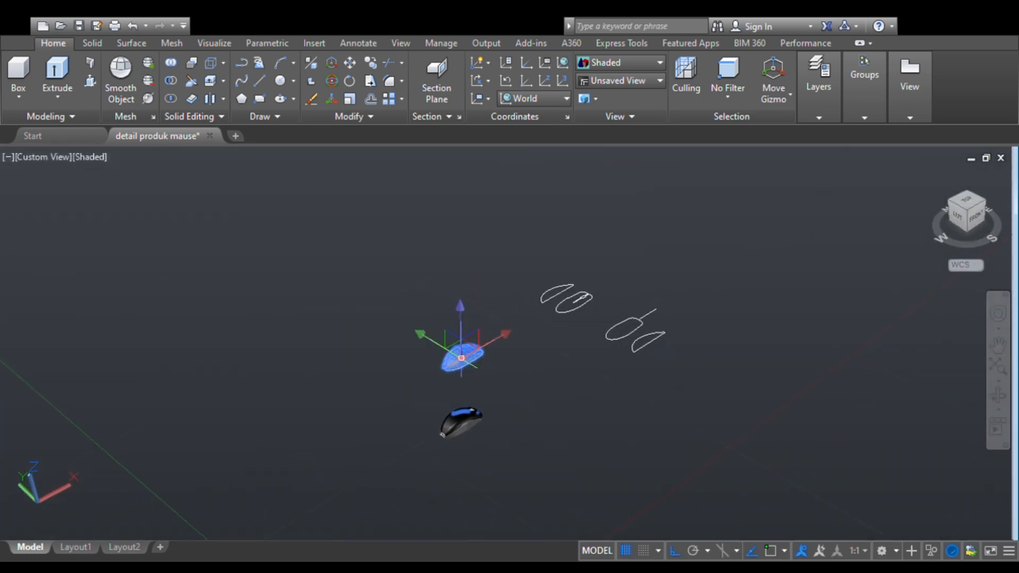
pyautogui.press('Delete')
pyautogui.scroll(3, 462, 423)
pyautogui.scroll(-1, 504, 417)
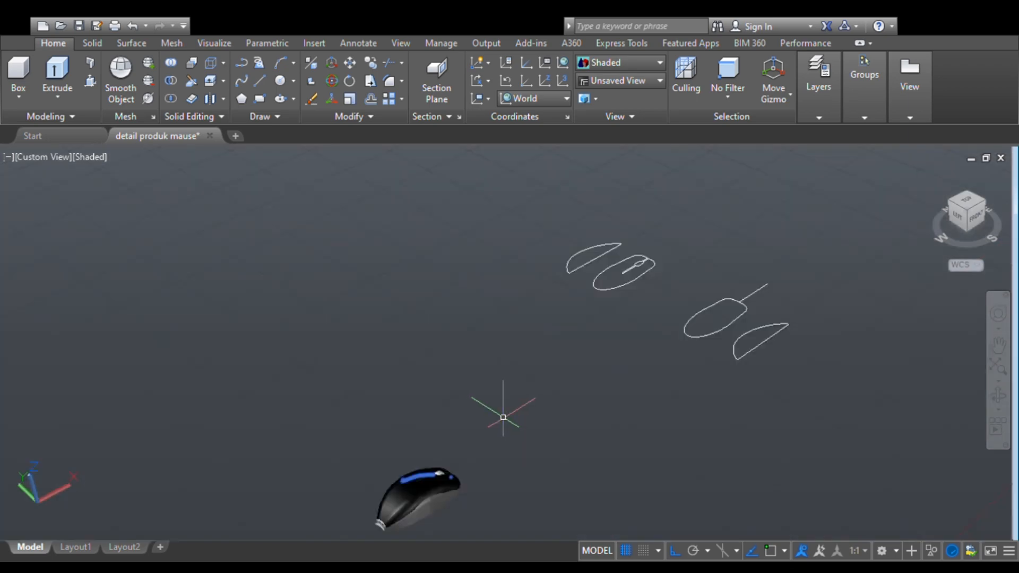
# - Change the colour of the mouse's upper shell to dark grey, including its pale rear end faces
pyautogui.click(953, 209)
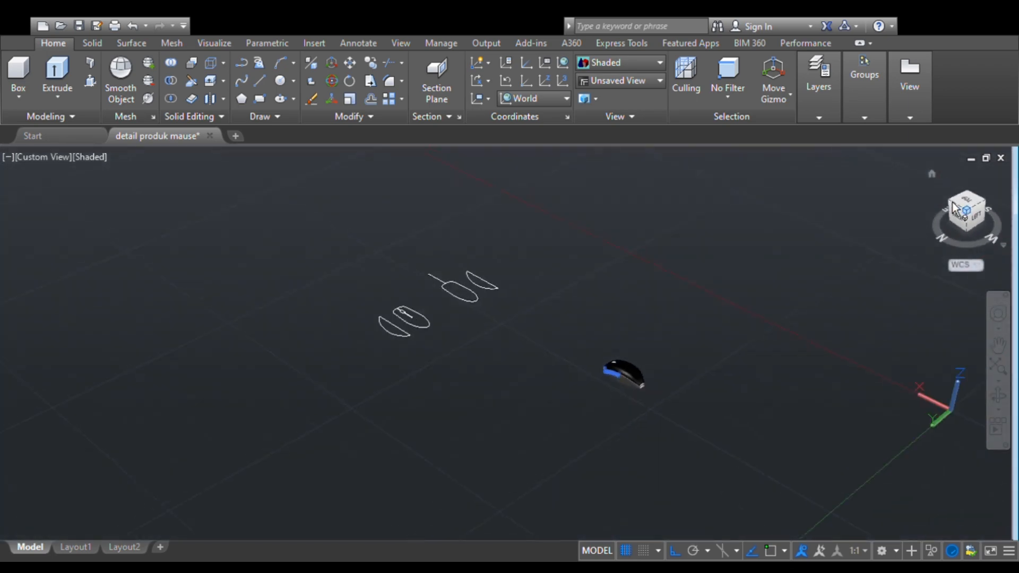
pyautogui.scroll(5, 680, 360)
pyautogui.moveTo(768, 384); pyautogui.dragTo(485, 359, button='middle')
pyautogui.scroll(5, 494, 357)
pyautogui.moveTo(489, 410); pyautogui.dragTo(370, 336, button='middle')
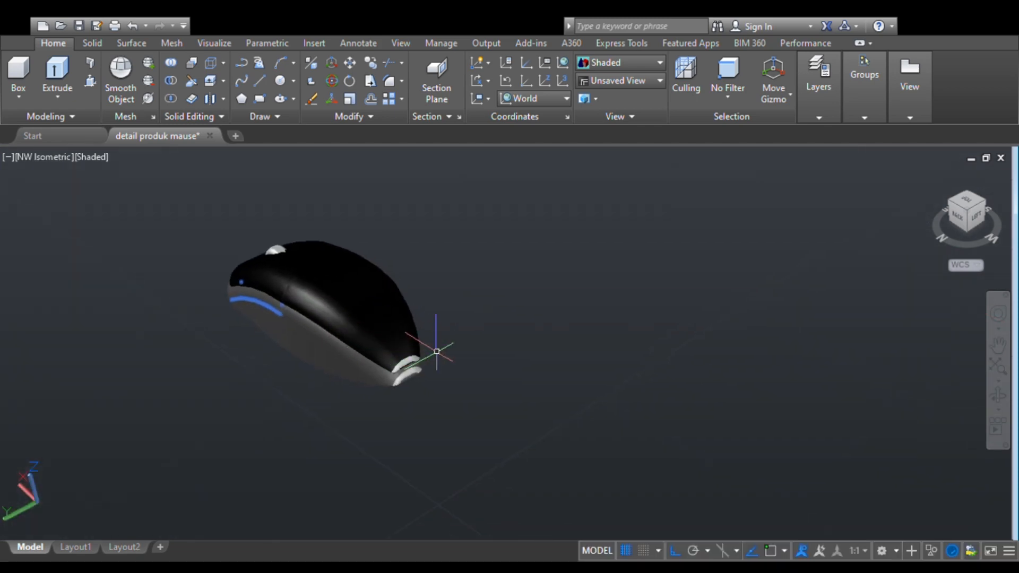
pyautogui.click(412, 357)
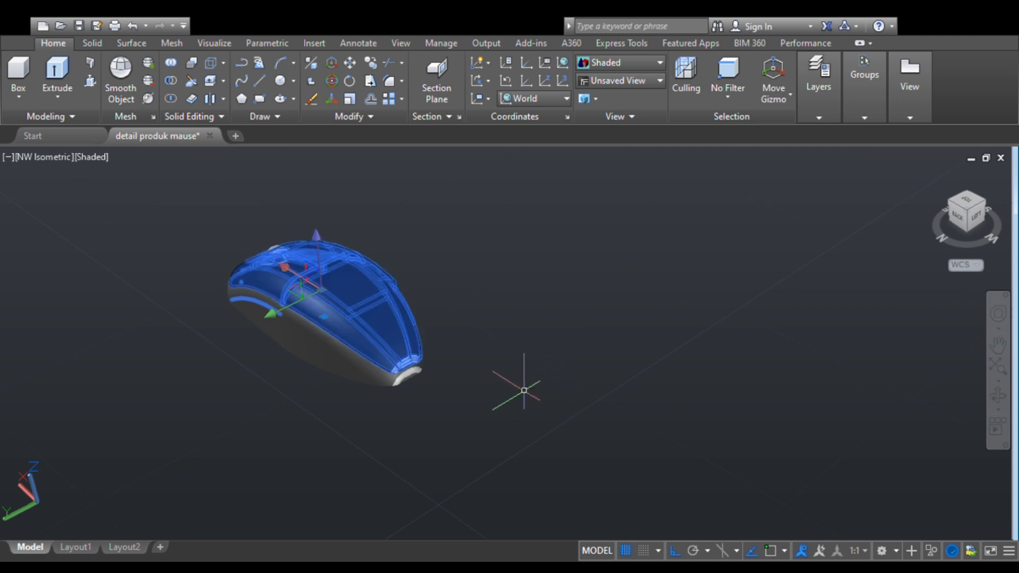
pyautogui.press('Escape')
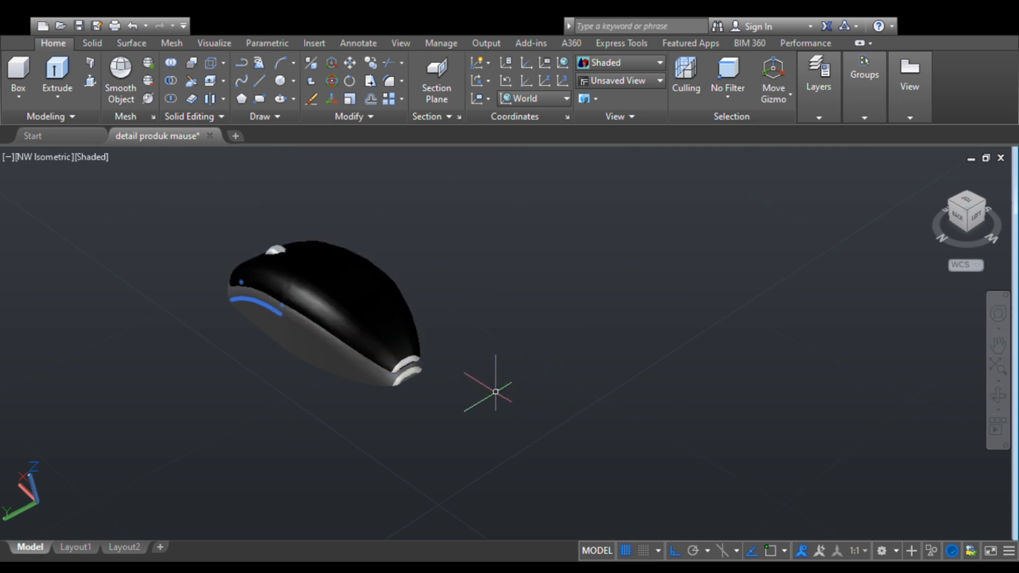
pyautogui.click(414, 357)
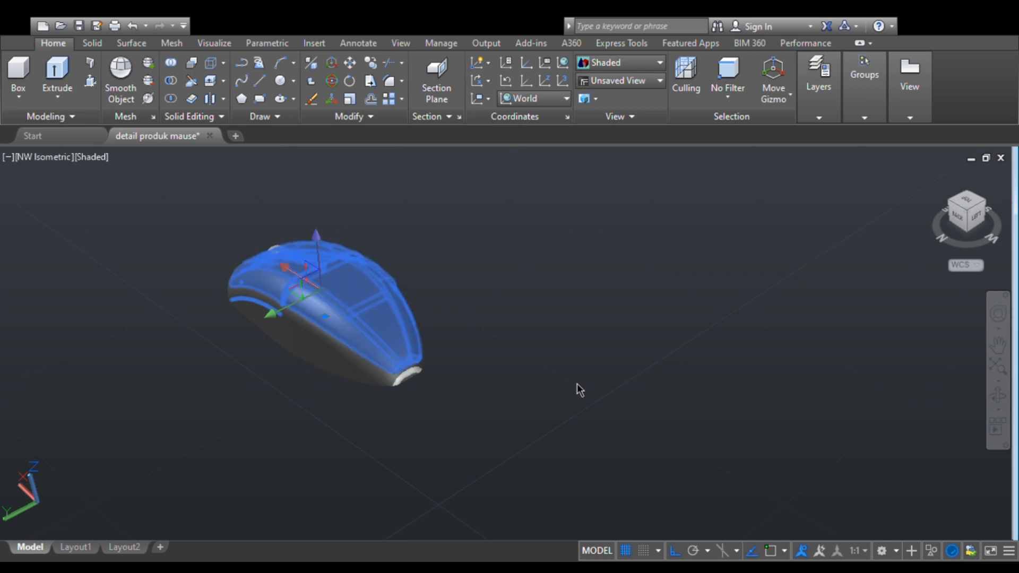
pyautogui.press('Escape')
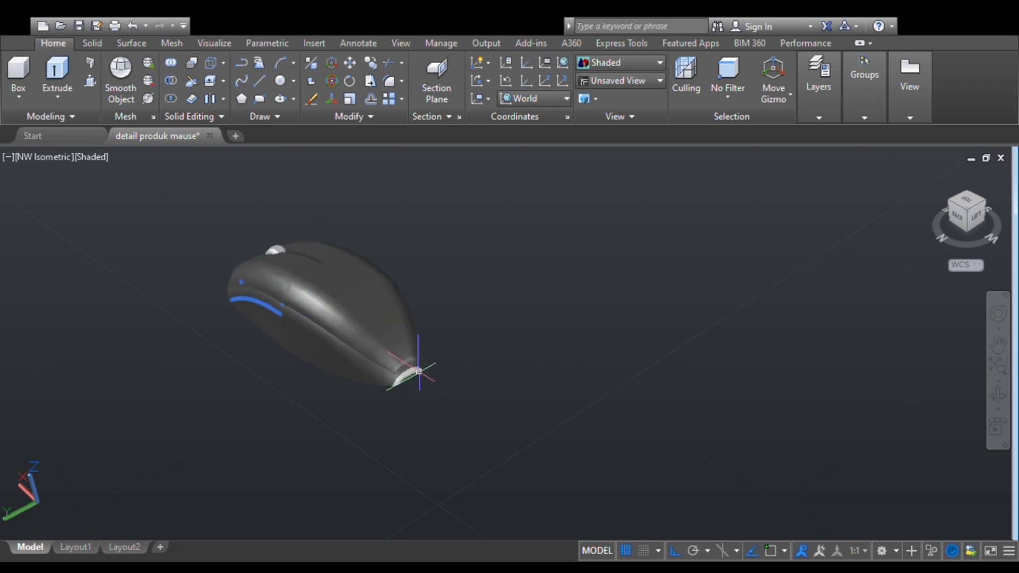
# - Change the colour of the mouse's base to dark grey to match the upper shell
pyautogui.click(391, 378)
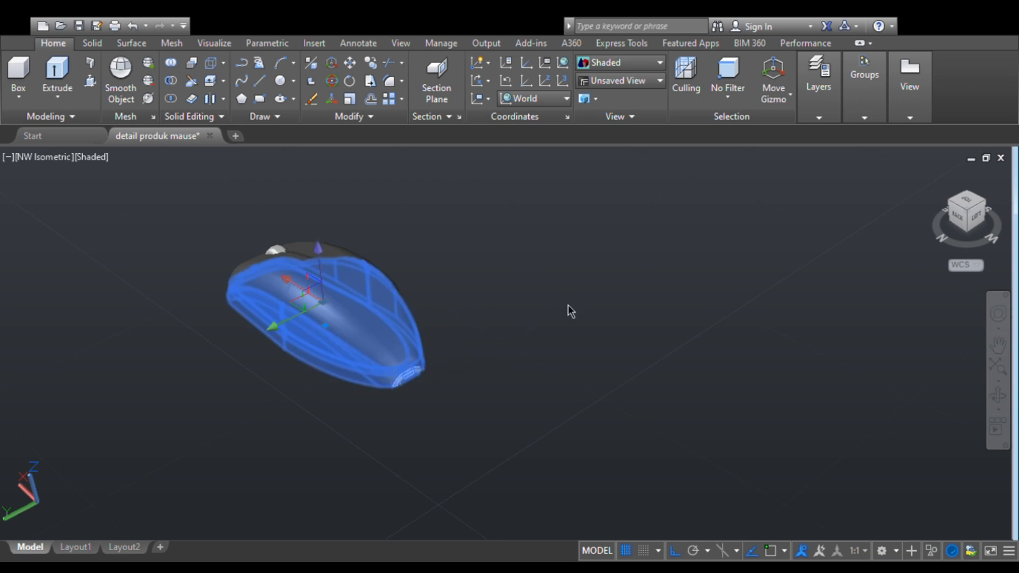
pyautogui.click(581, 410)
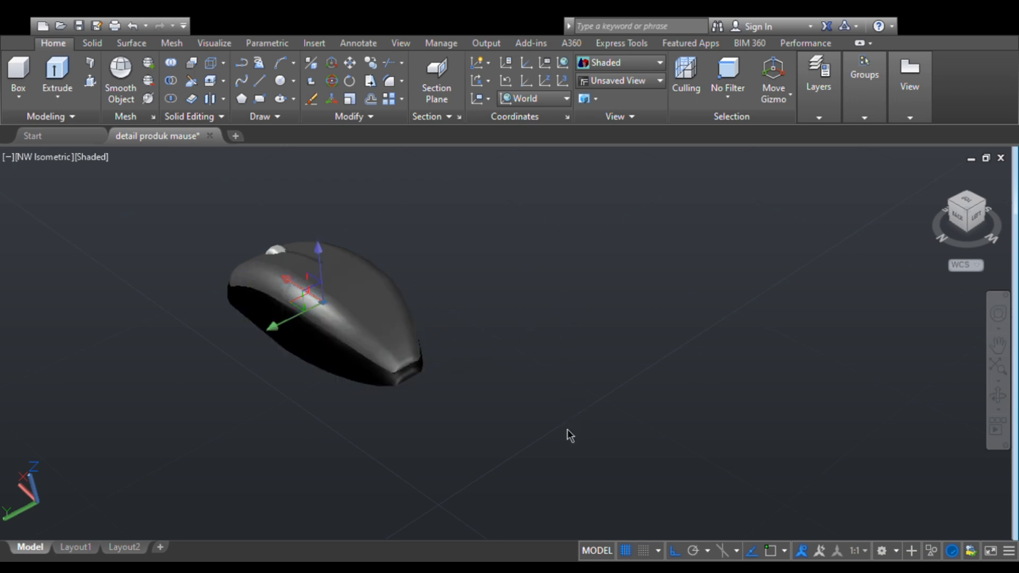
pyautogui.click(474, 409)
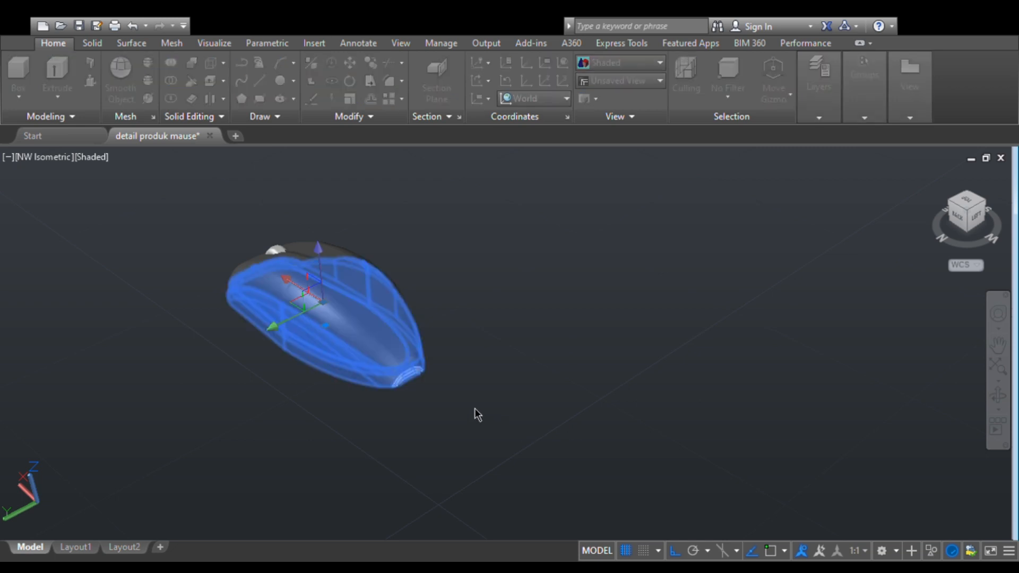
pyautogui.click(434, 393)
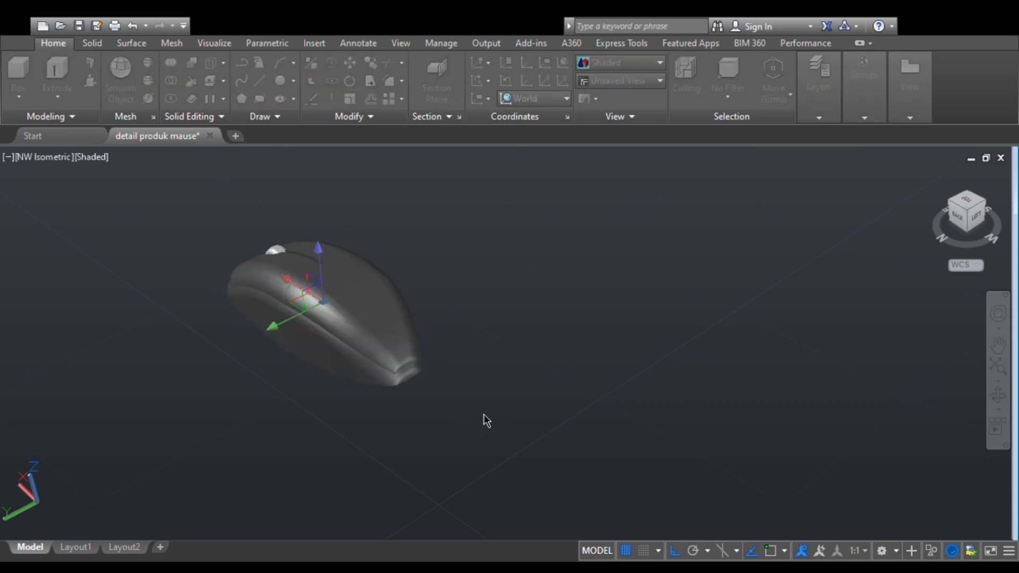
pyautogui.click(435, 427)
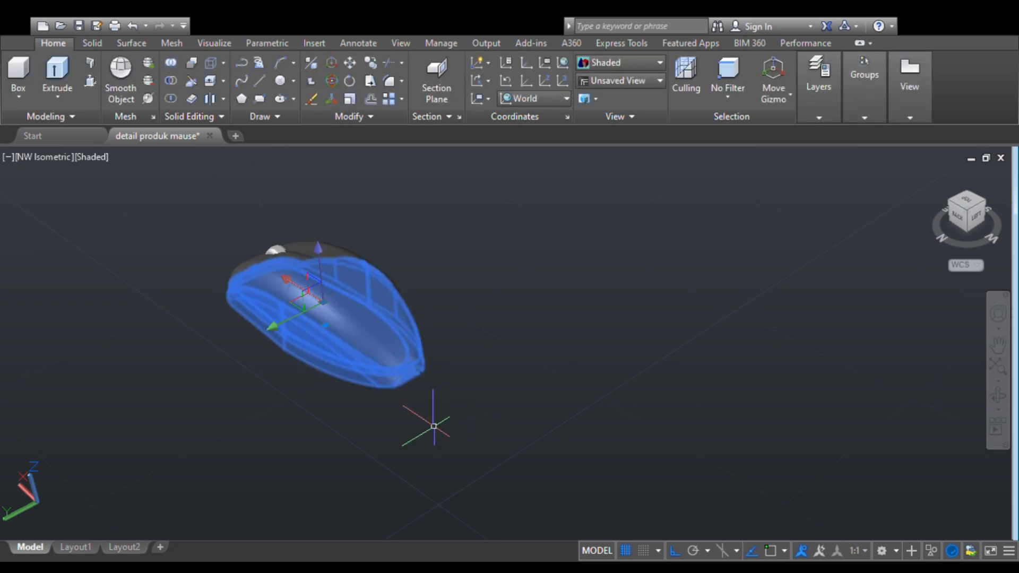
pyautogui.press('Escape')
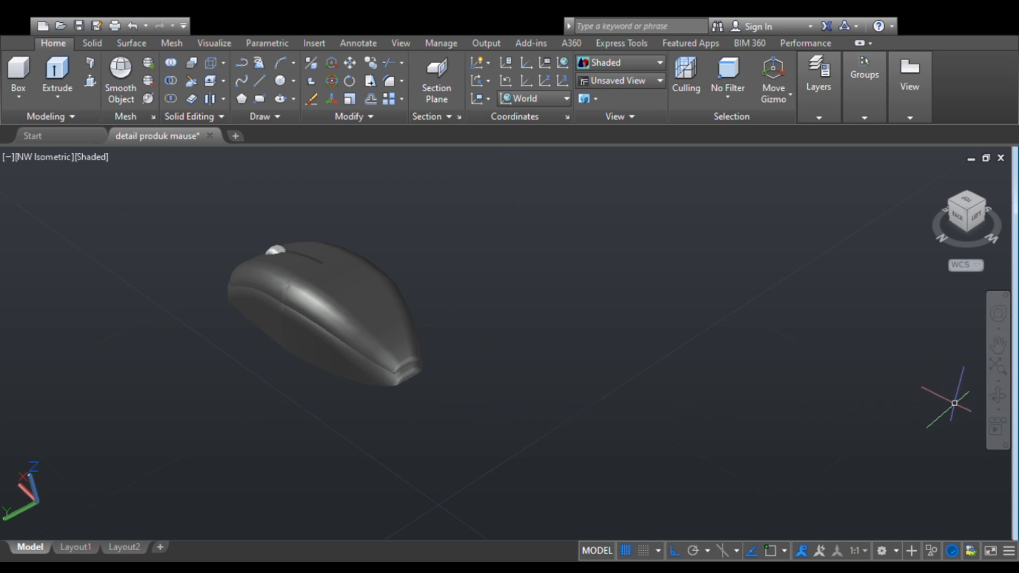
# - Examine the recoloured mouse from its side and from the front above the scroll wheel
pyautogui.click(992, 397)
pyautogui.moveTo(280, 400); pyautogui.dragTo(408, 418)
pyautogui.scroll(2, 408, 418)
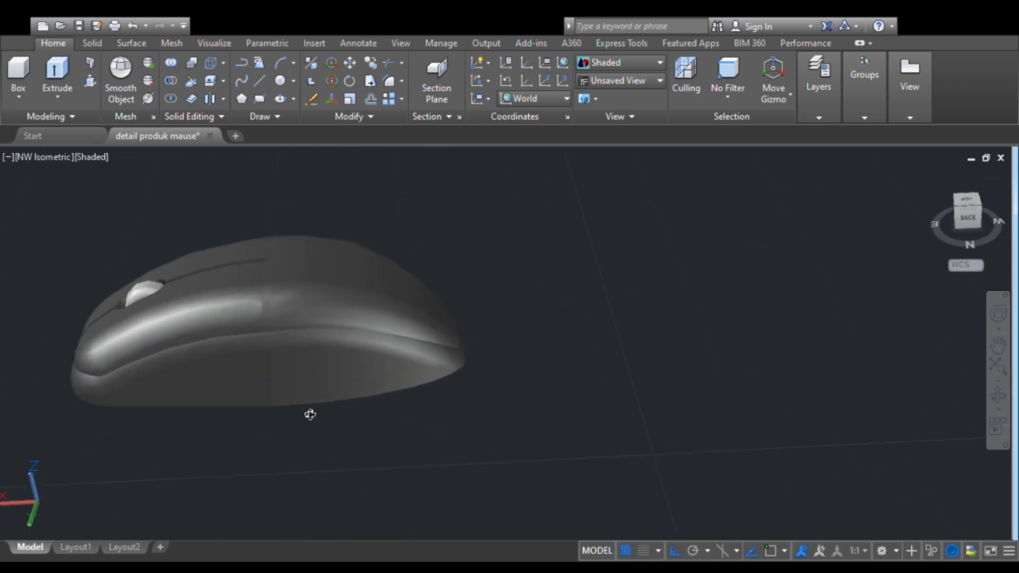
pyautogui.moveTo(310, 415); pyautogui.dragTo(355, 428)
pyautogui.scroll(-6, 356, 426)
pyautogui.scroll(3, 355, 426)
pyautogui.moveTo(289, 398); pyautogui.dragTo(553, 396, button='middle')
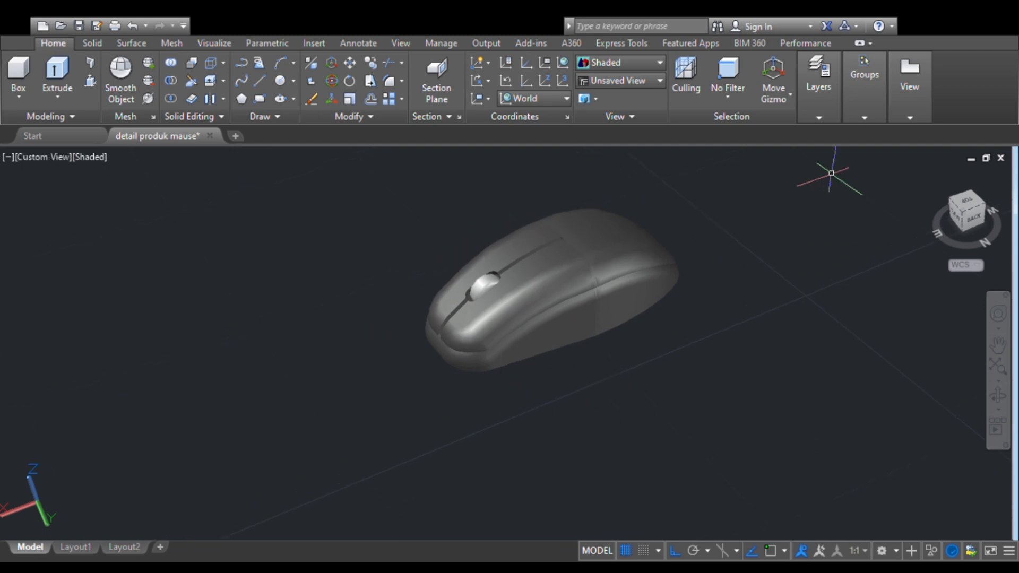